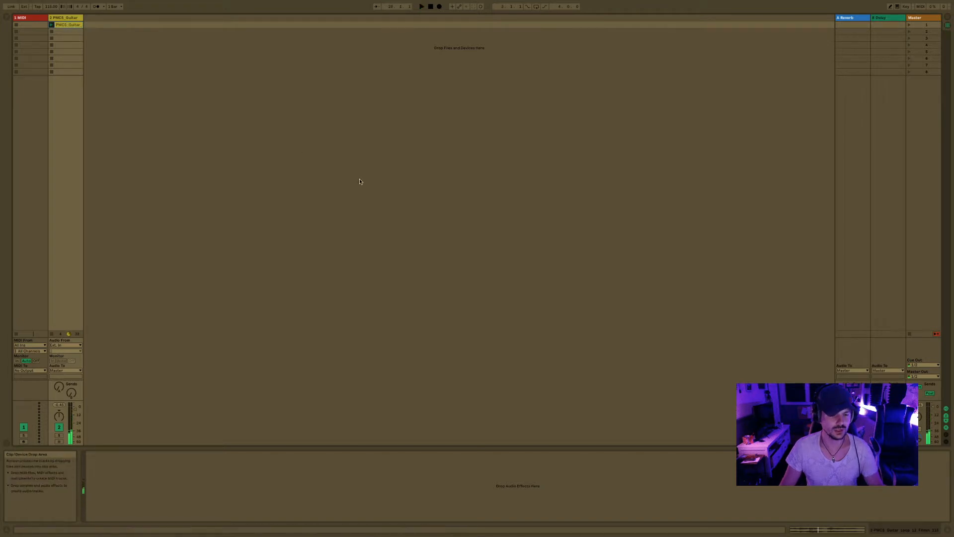
# - Paste the guitar loop twice back to back from the start of the guitar track in the Arrangement
pyautogui.press('Tab')
pyautogui.click(13, 97)
pyautogui.press('super+v')
pyautogui.press('super+v')
pyautogui.click(112, 90)
pyautogui.click(135, 88)
pyautogui.moveTo(109, 90); pyautogui.dragTo(57, 78)
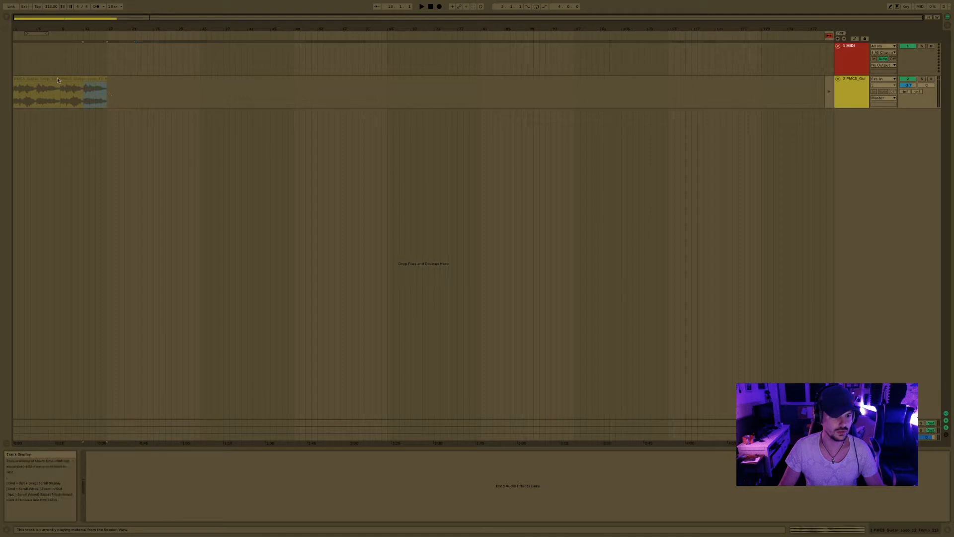
pyautogui.click(233, 66)
pyautogui.press('Tab')
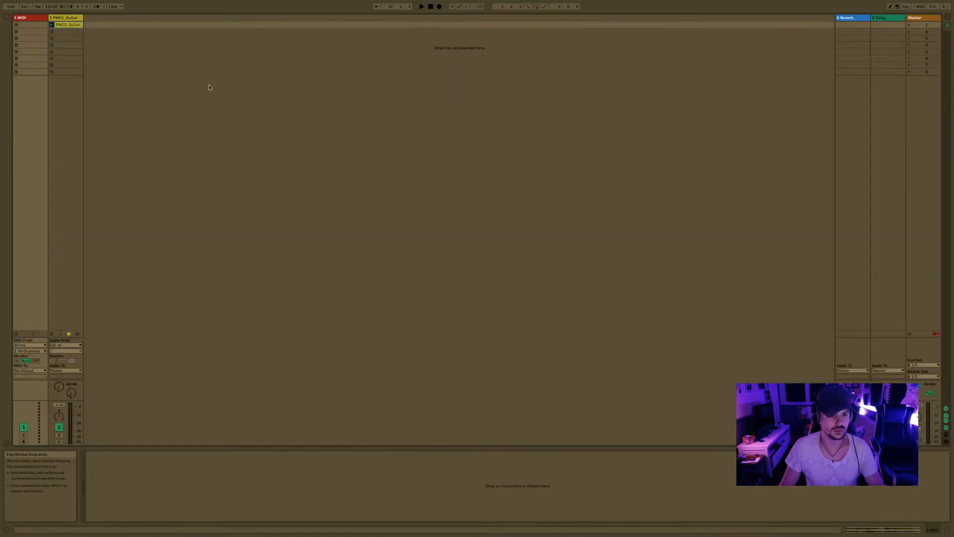
# - Show the browser, open the LIVE SAMPLES folder and clear the search text to list all its samples
pyautogui.click(68, 23)
pyautogui.click(6, 19)
pyautogui.click(6, 18)
pyautogui.click(7, 18)
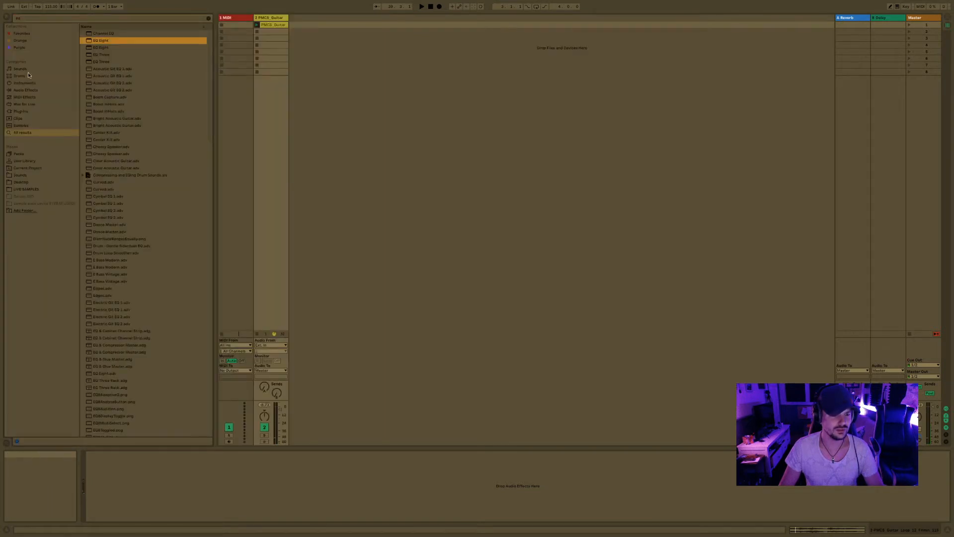
pyautogui.click(30, 111)
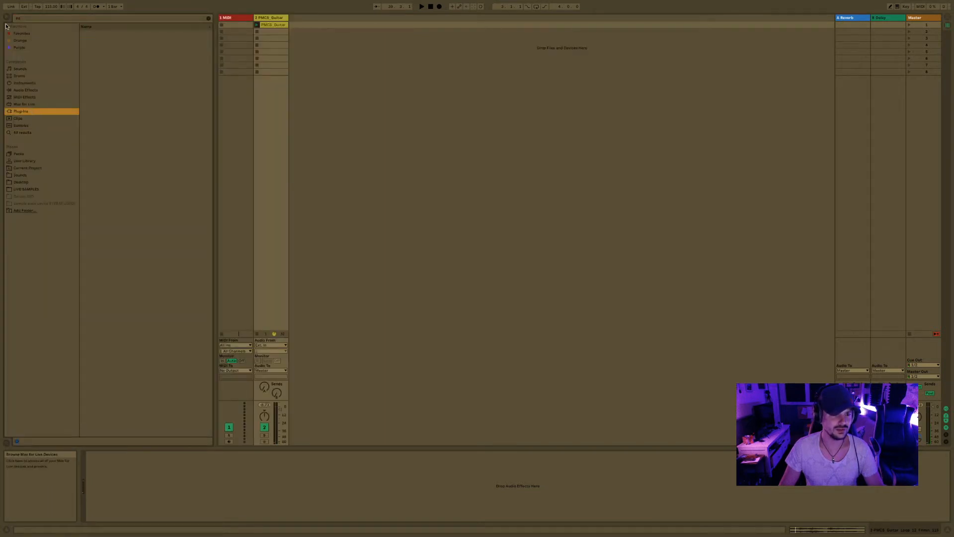
pyautogui.click(23, 183)
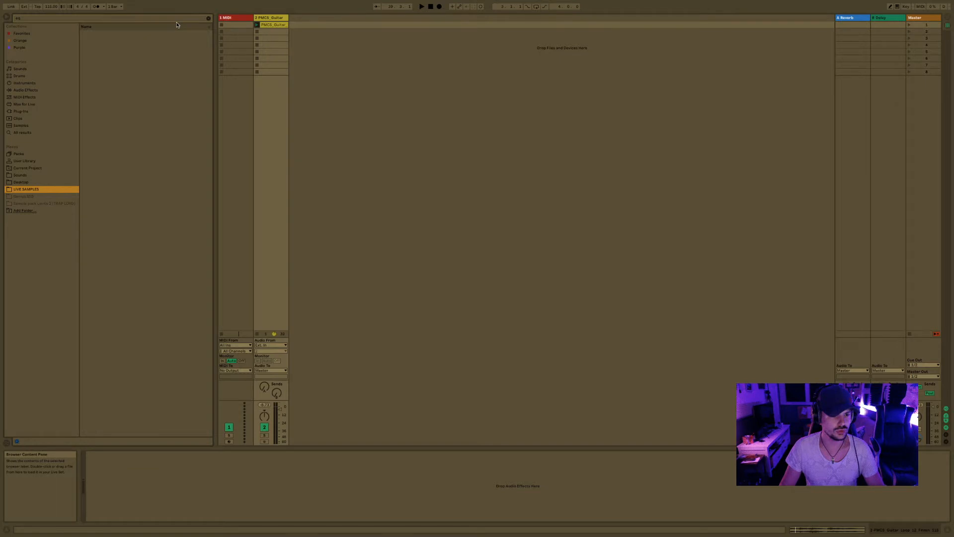
pyautogui.press('BackSpace')
pyautogui.press('BackSpace')
# - Start playback of the guitar loop in the Session and hide the browser
pyautogui.click(417, 72)
pyautogui.press('space')
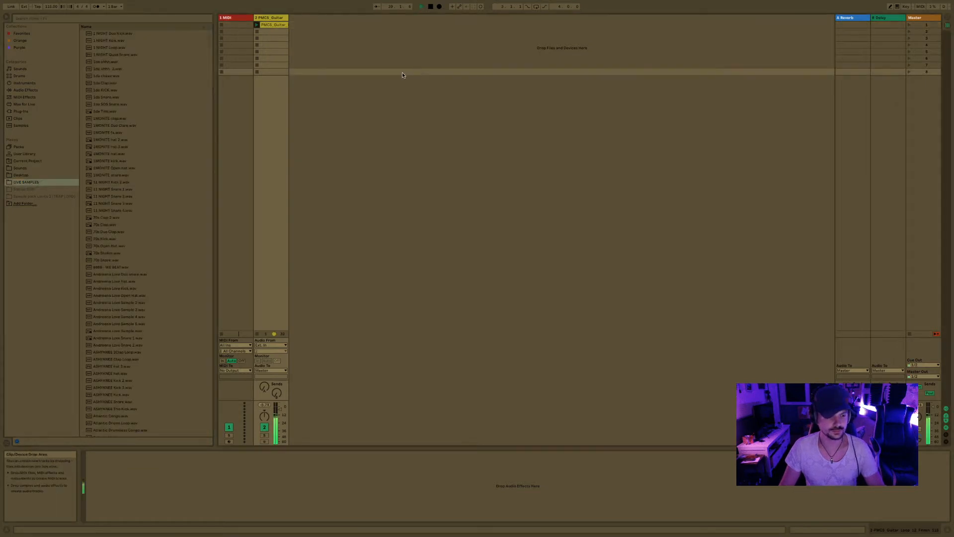
pyautogui.click(9, 16)
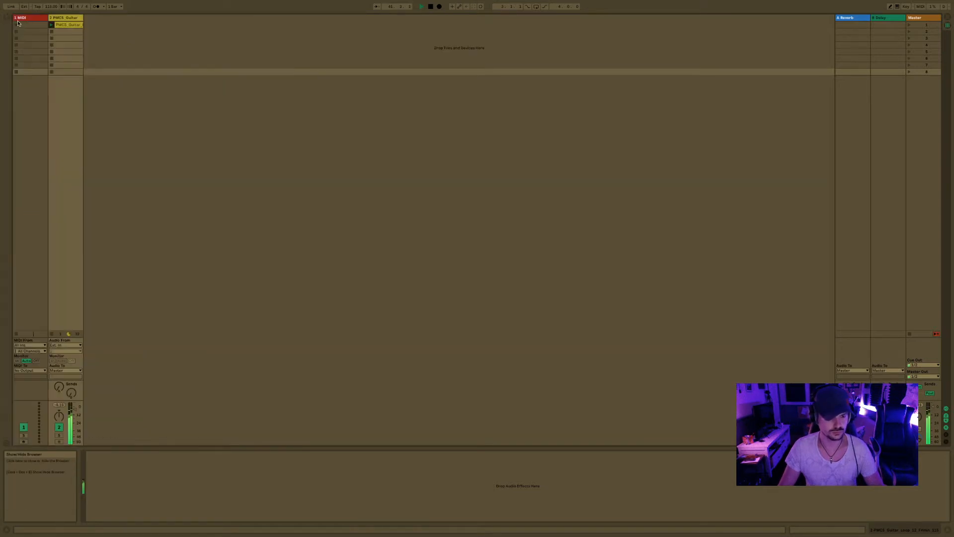
pyautogui.click(64, 25)
pyautogui.press('Tab')
pyautogui.click(264, 90)
pyautogui.click(850, 86)
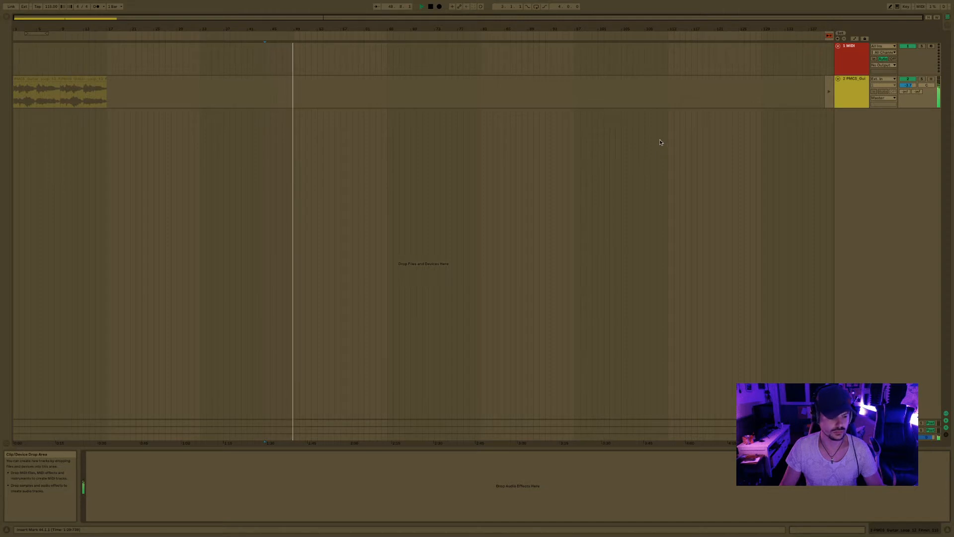
pyautogui.rightClick(201, 90)
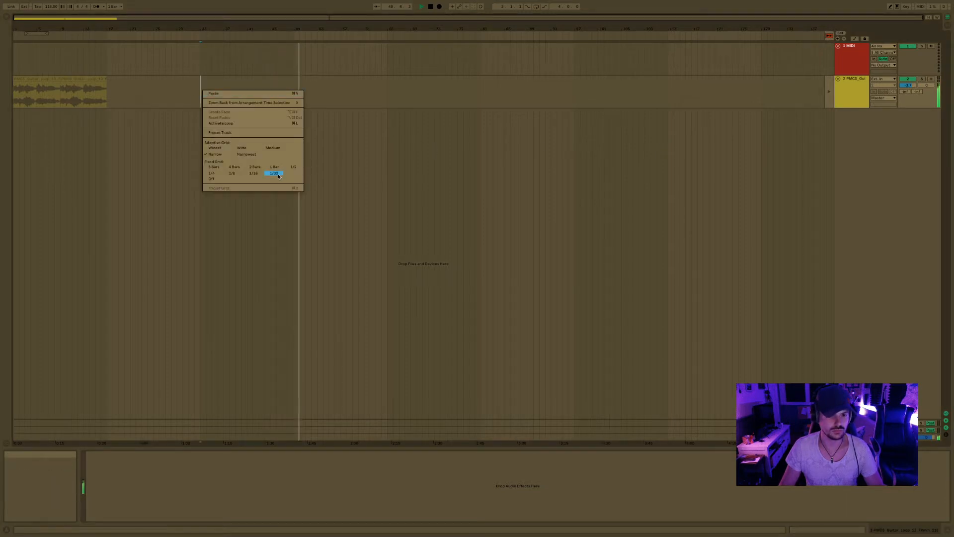
pyautogui.press('Escape')
pyautogui.press('Tab')
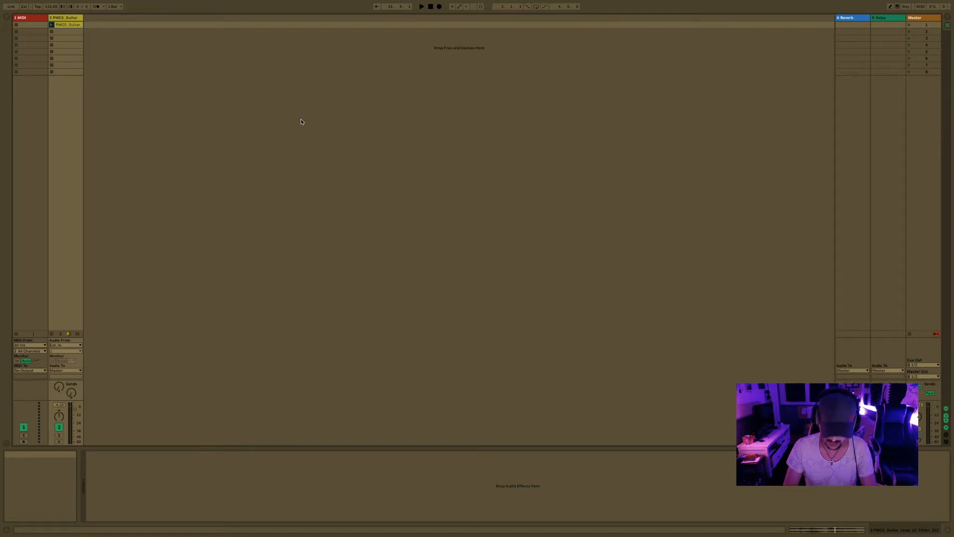
# - Play the guitar loop in the Session and open the details of its clip
pyautogui.click(175, 71)
pyautogui.press('space')
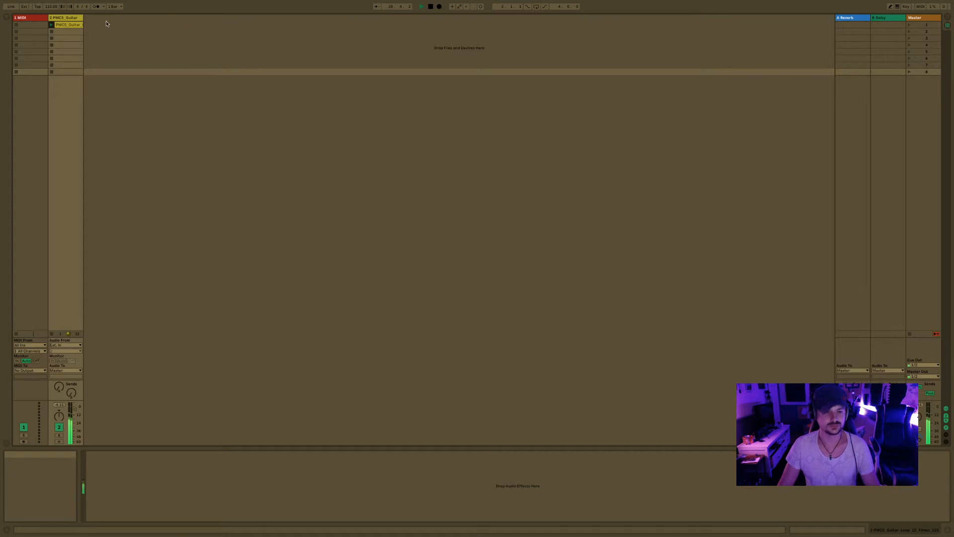
pyautogui.click(27, 20)
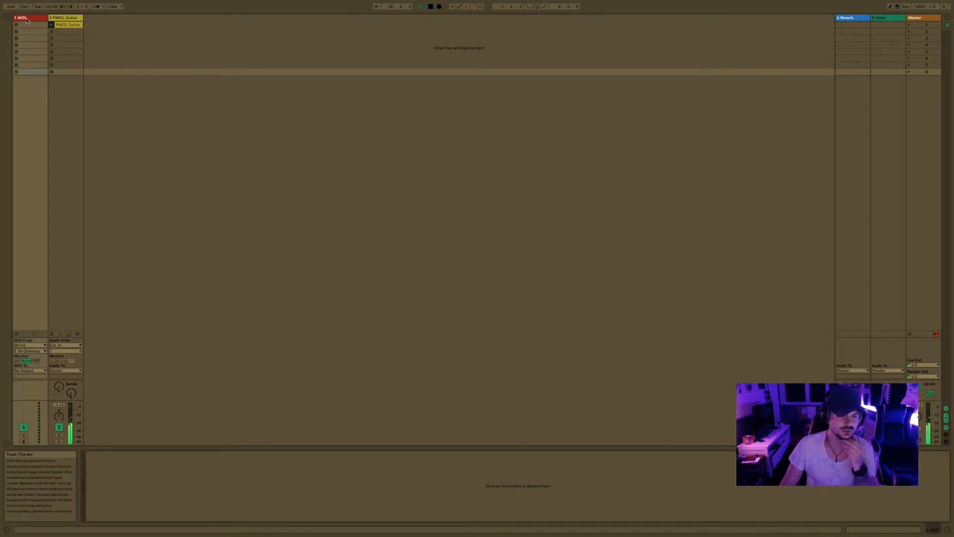
pyautogui.click(59, 18)
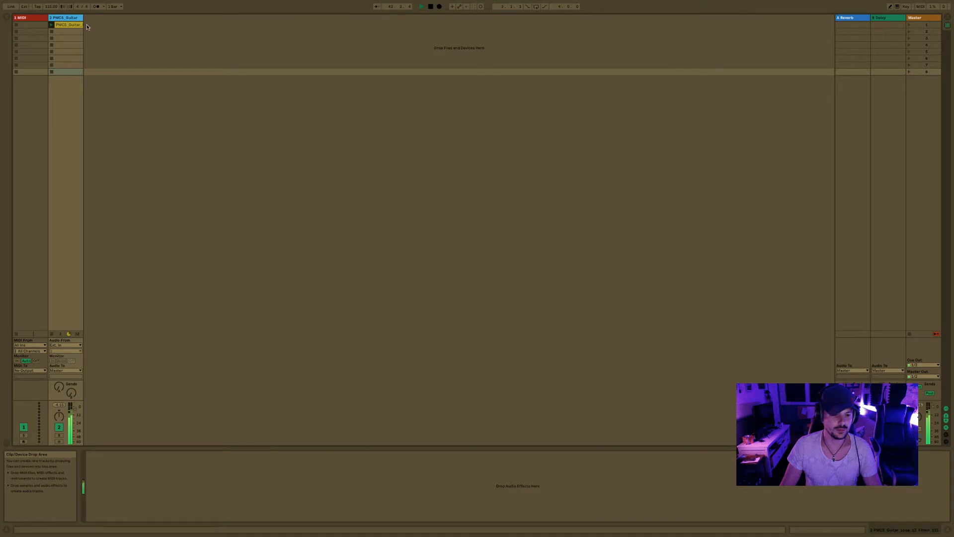
pyautogui.click(67, 25)
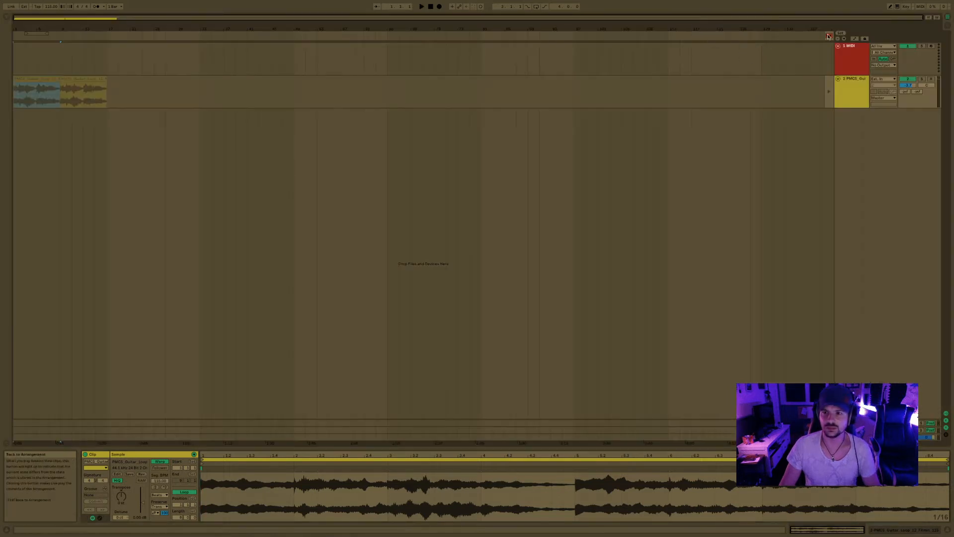
# - Return playback to the Arrangement and duplicate the first guitar clip directly after itself
pyautogui.click(828, 36)
pyautogui.moveTo(111, 90); pyautogui.dragTo(4, 86)
pyautogui.press('Delete')
pyautogui.press('super+z')
pyautogui.press('super+z')
pyautogui.press('super+z')
pyautogui.click(43, 79)
pyautogui.press('super+d')
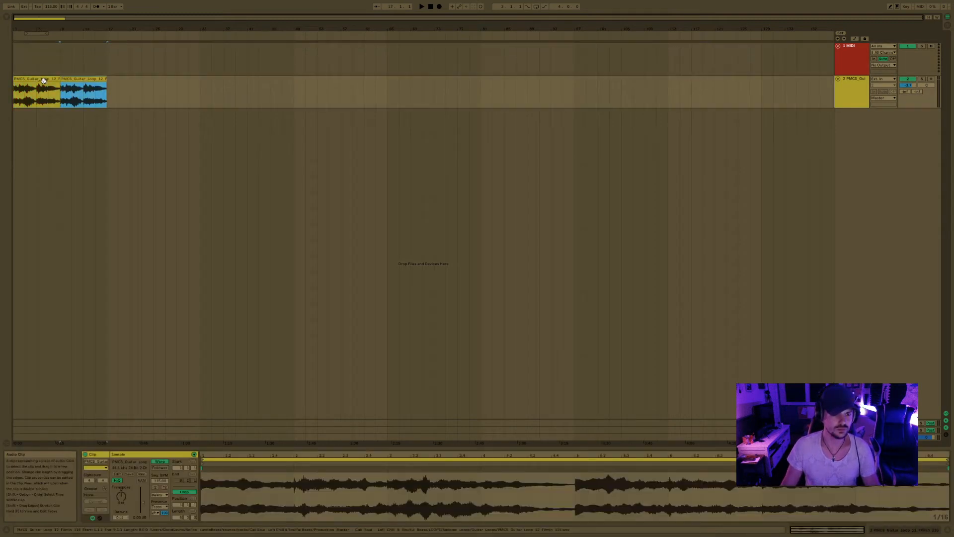
# - Lower the transposition of the first guitar clip and play it back
pyautogui.click(43, 80)
pyautogui.moveTo(121, 496); pyautogui.dragTo(121, 500)
pyautogui.press('space')
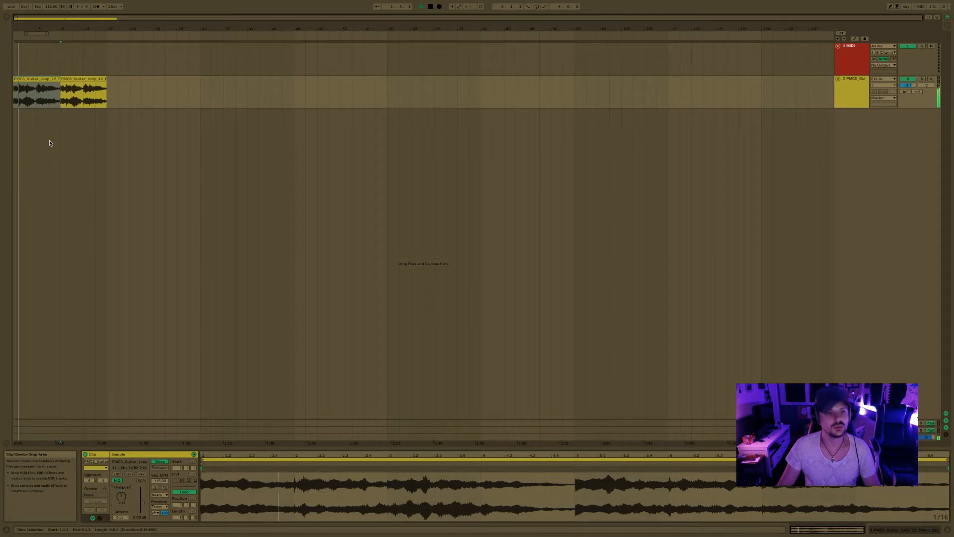
pyautogui.click(42, 79)
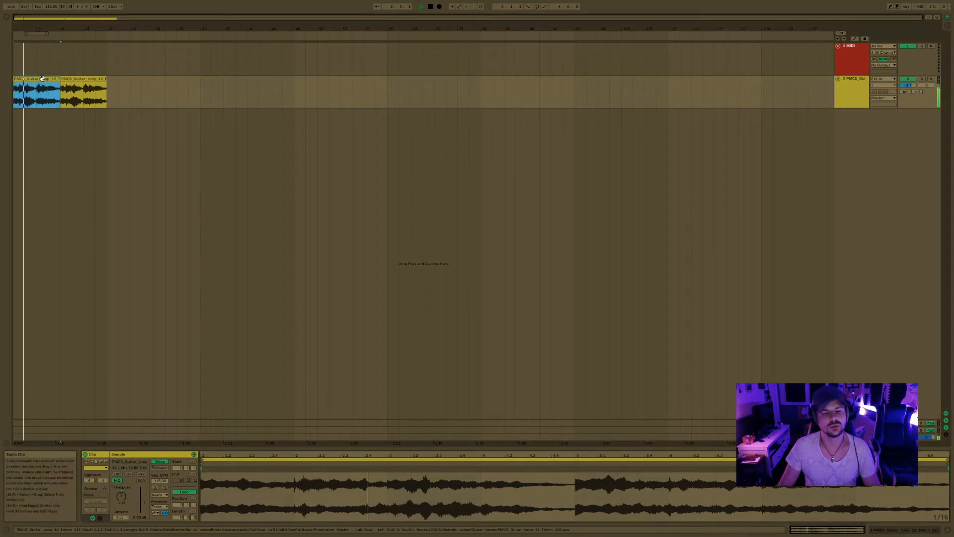
pyautogui.doubleClick(42, 78)
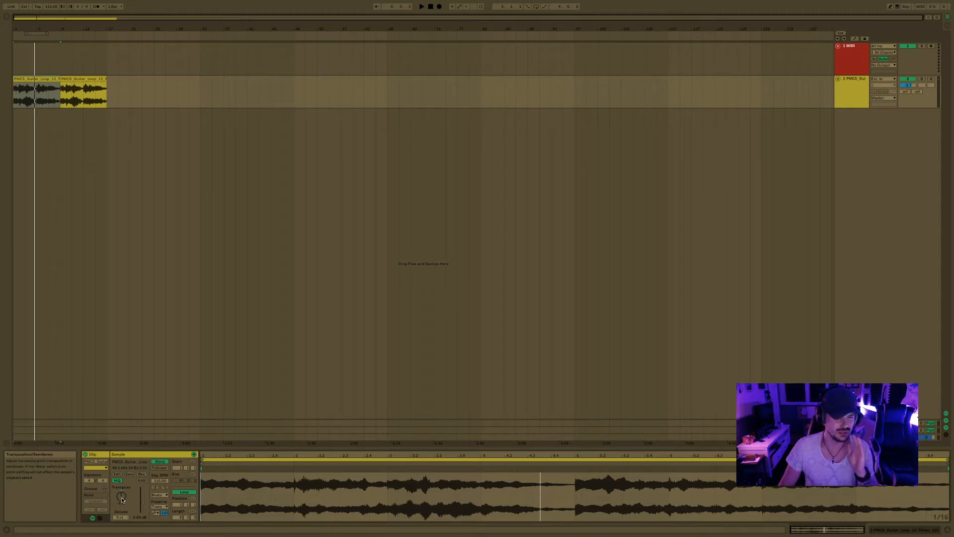
pyautogui.press('space')
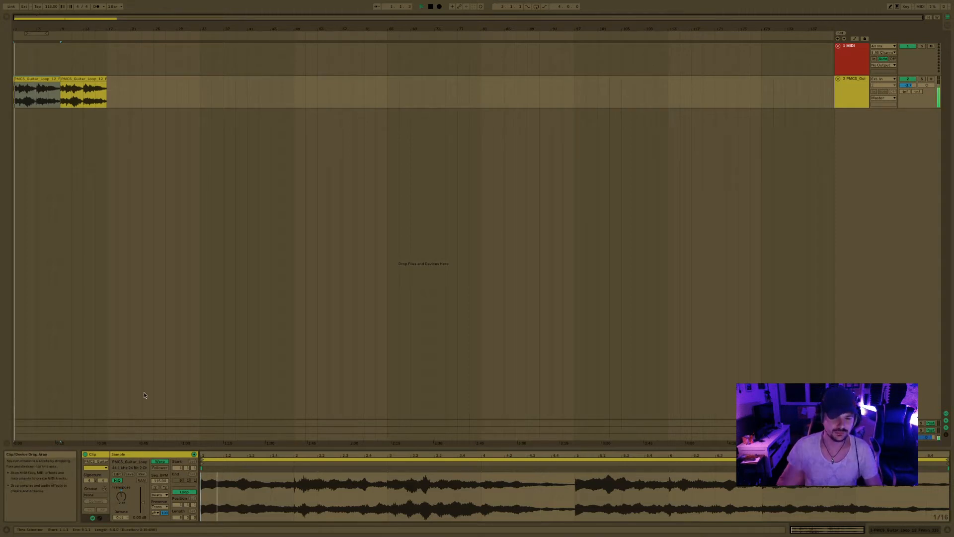
# - Set the first guitar clip's warp mode to Complex and resume playback
pyautogui.click(164, 496)
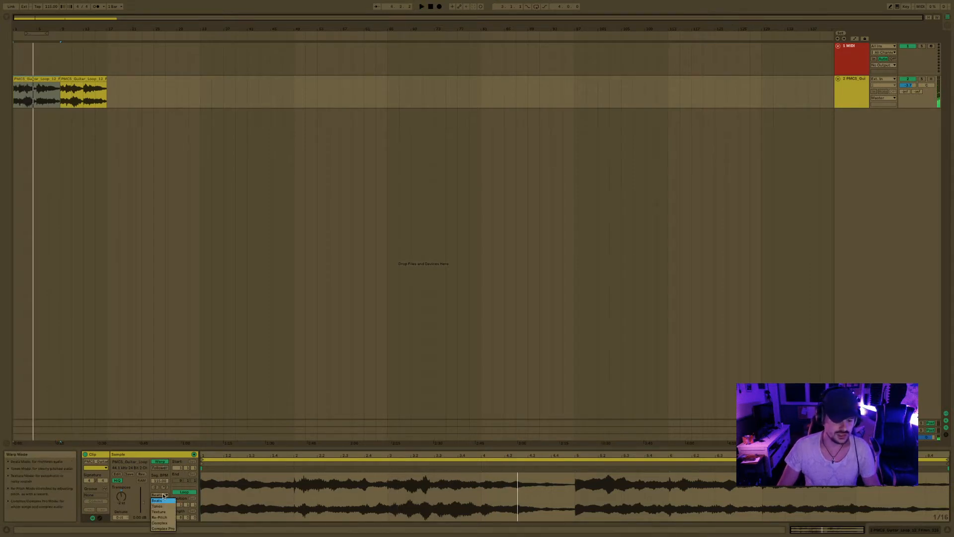
pyautogui.click(167, 523)
pyautogui.press('space')
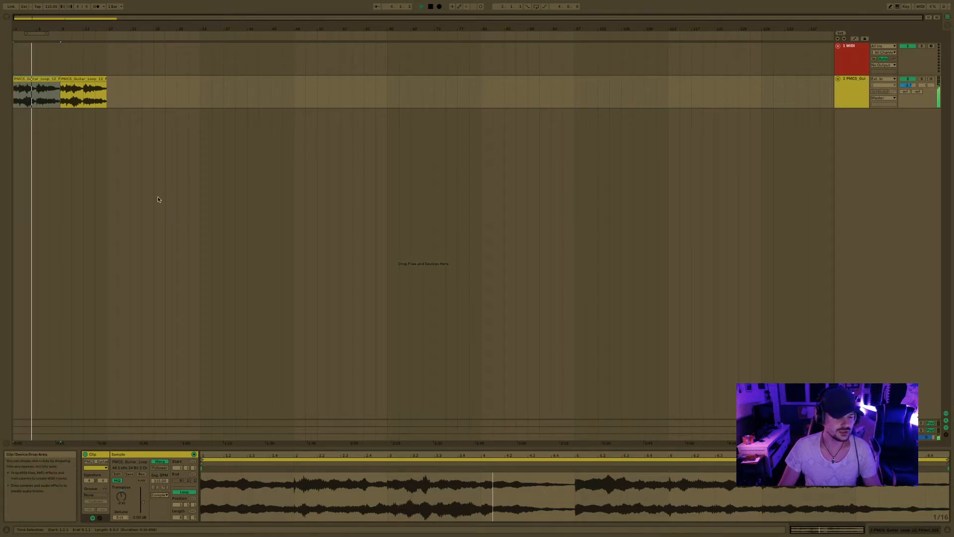
# - Listen to the guitar clips in the Arrangement and duplicate the first clip over the second one
pyautogui.click(61, 100)
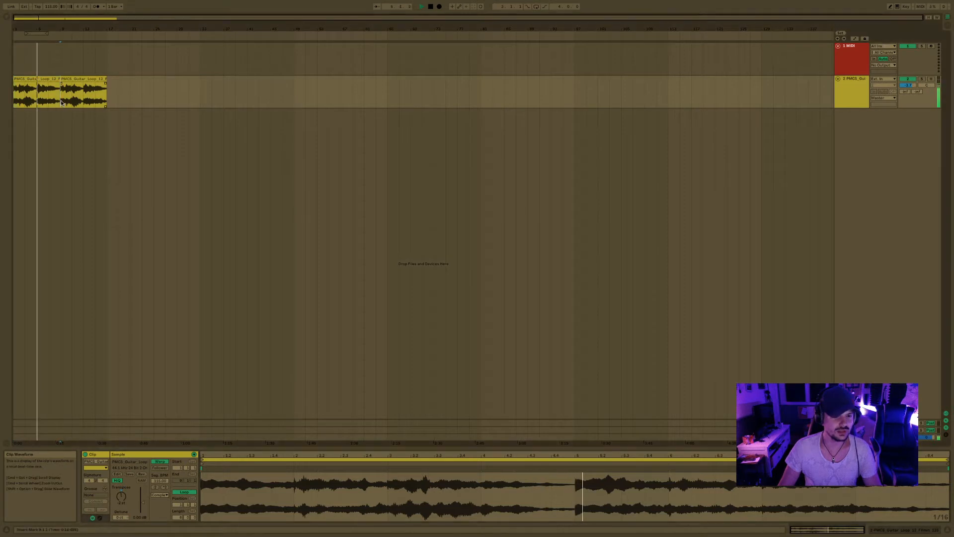
pyautogui.press('space')
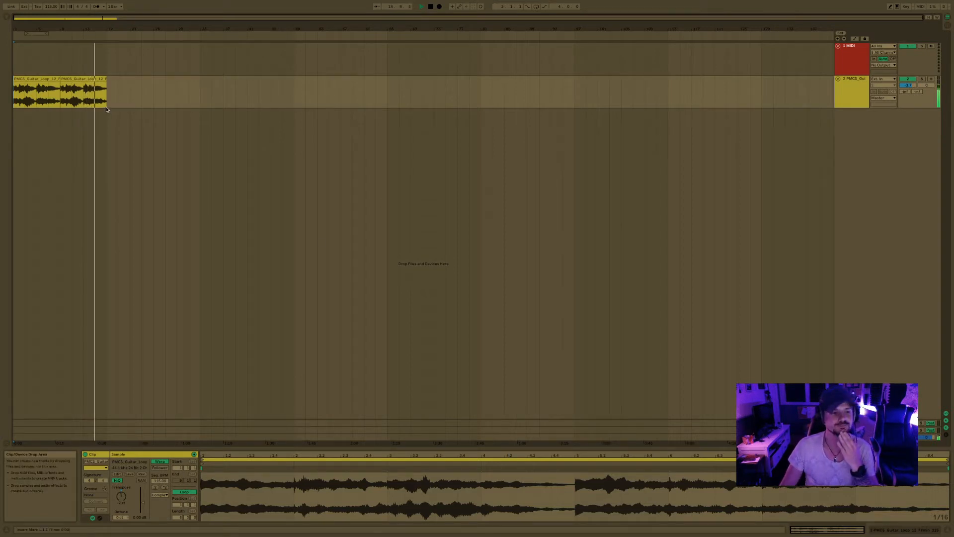
pyautogui.press('space')
pyautogui.press('space')
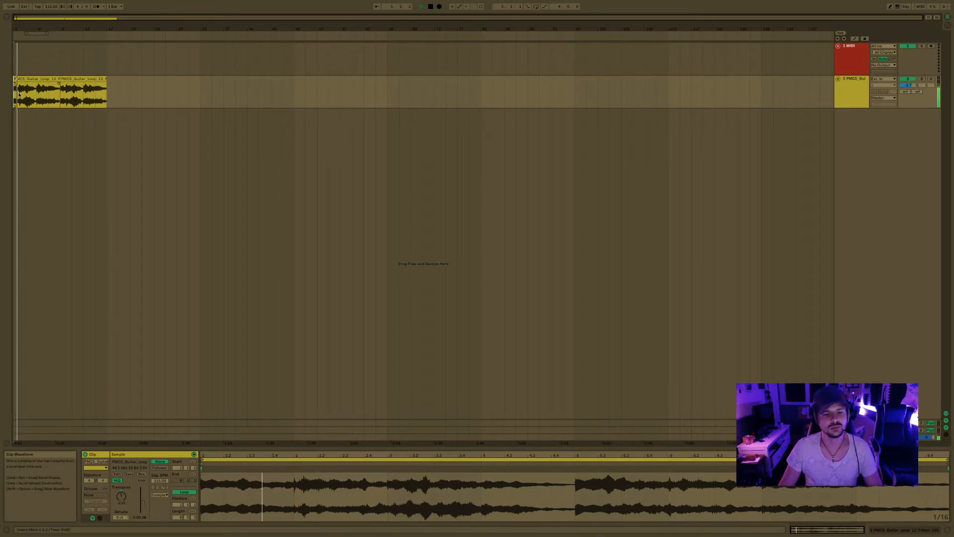
pyautogui.click(44, 79)
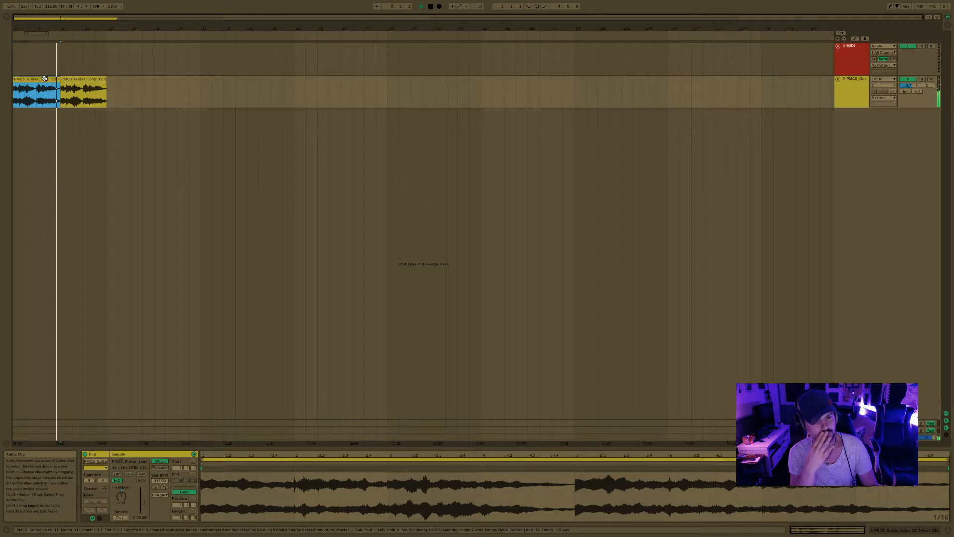
pyautogui.press('super+d')
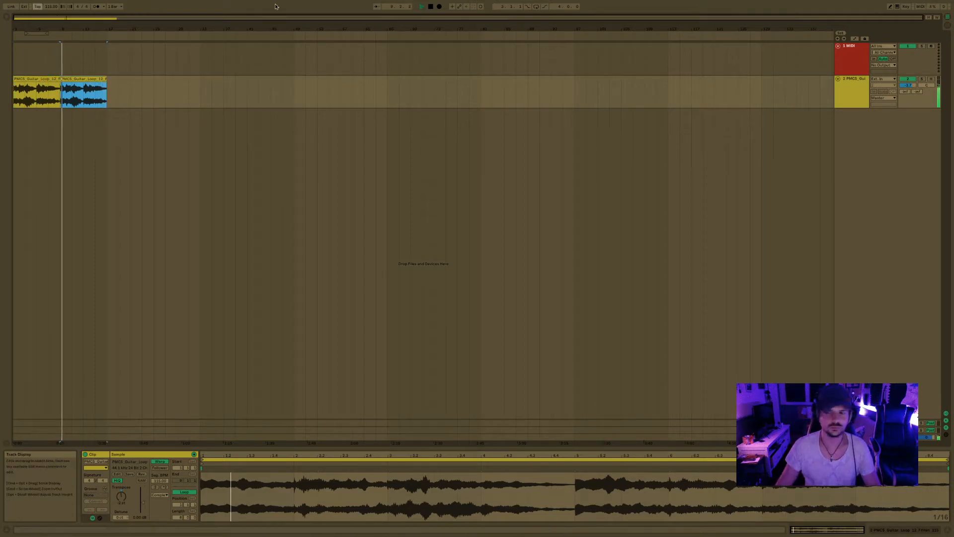
# - Insert a new MIDI track after the guitar track in the Session
pyautogui.click(857, 58)
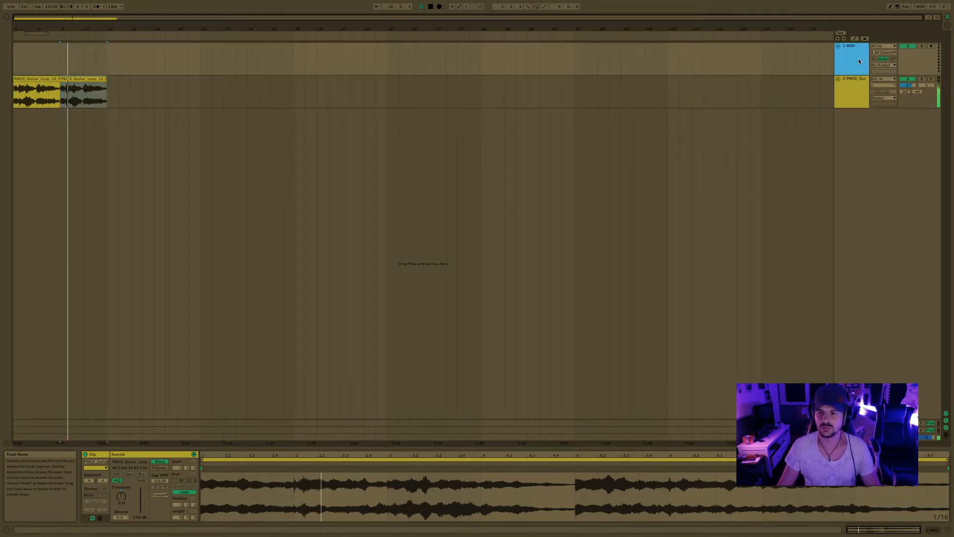
pyautogui.press('Tab')
pyautogui.rightClick(98, 22)
pyautogui.click(106, 25)
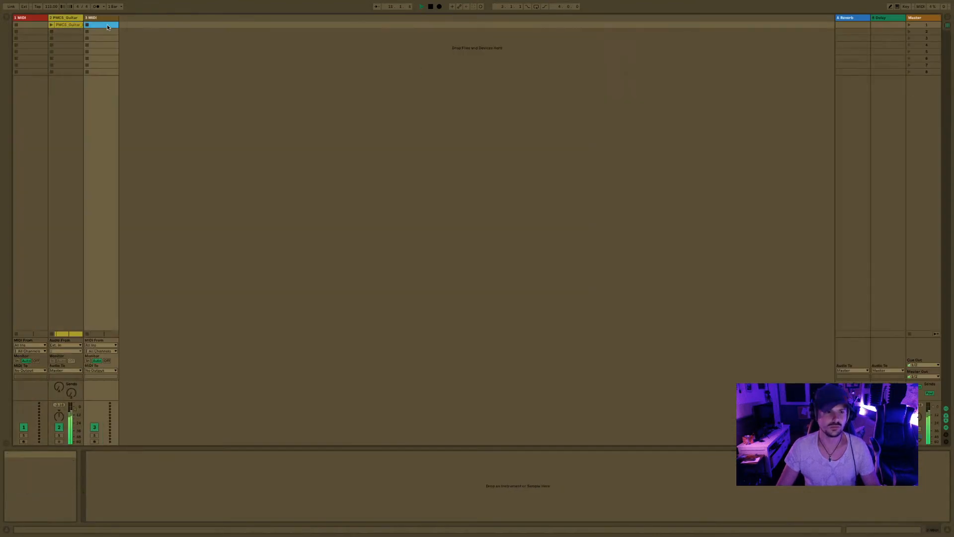
# - Search the plug-ins for "analog" and load Analog Lab 4 onto the new MIDI track
pyautogui.click(7, 17)
pyautogui.click(32, 18)
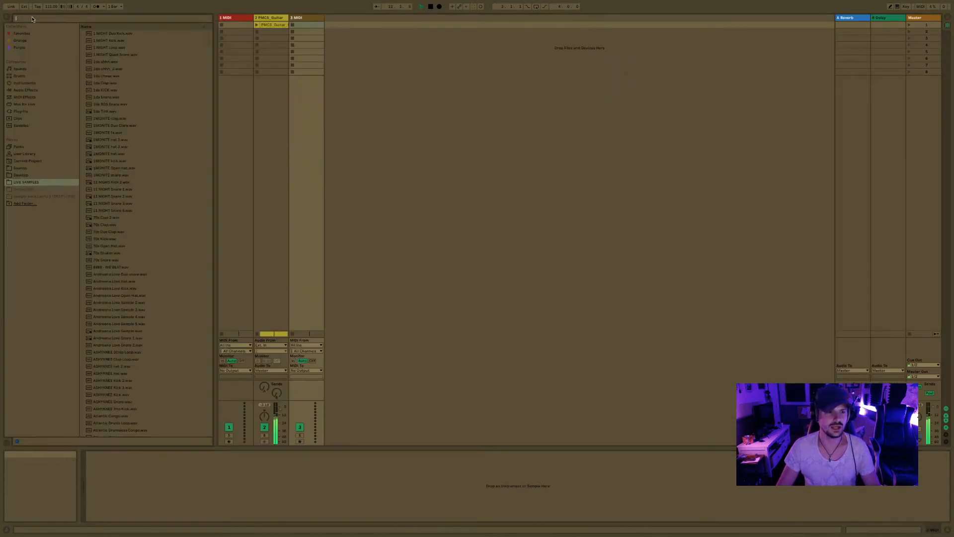
pyautogui.write('and')
pyautogui.write('log')
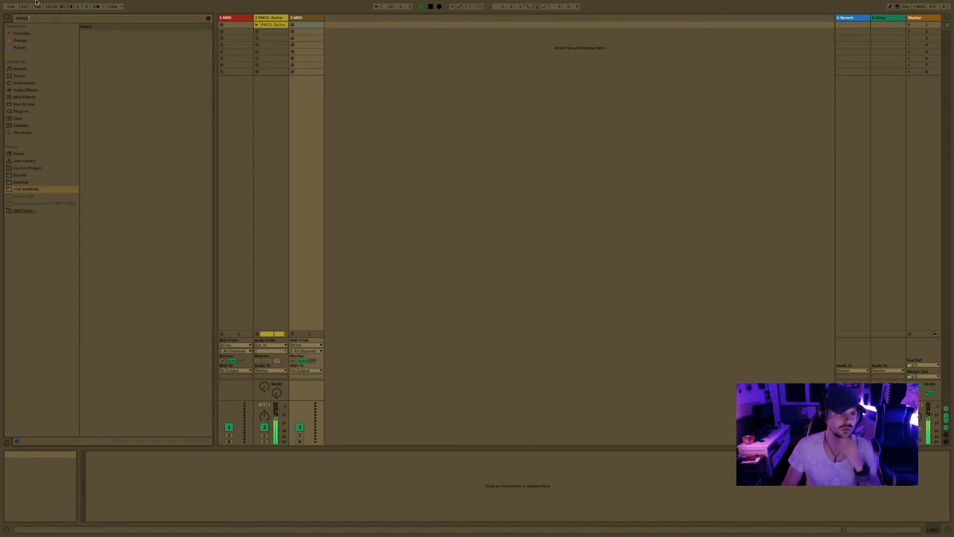
pyautogui.click(21, 111)
pyautogui.click(83, 40)
pyautogui.click(88, 48)
pyautogui.click(103, 56)
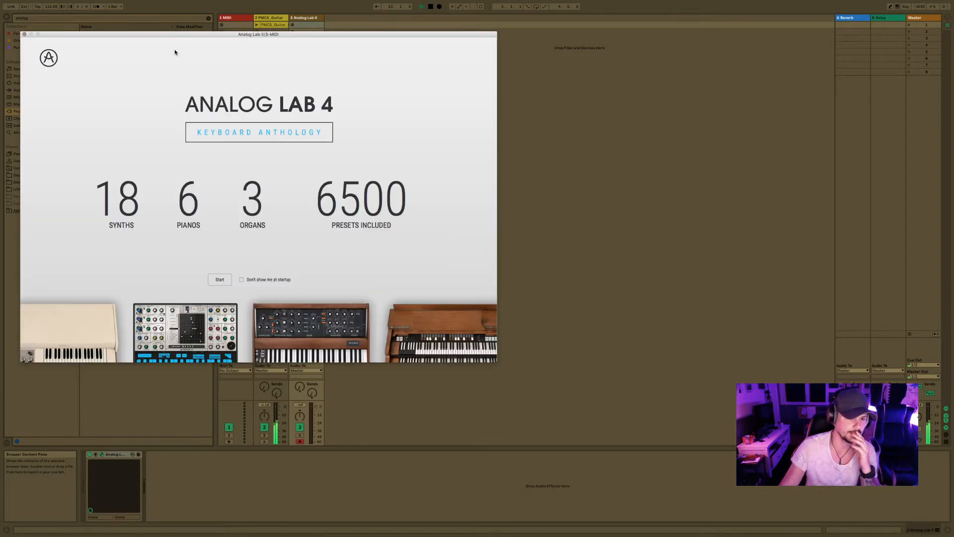
# - Start Analog Lab, filter the presets by type Pad and load the Encounter Pad preset
pyautogui.click(219, 278)
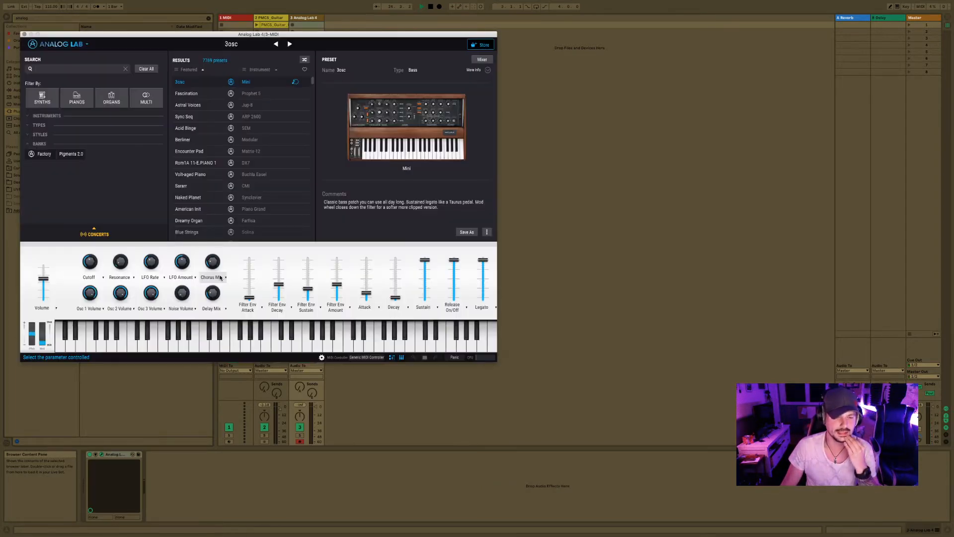
pyautogui.click(40, 125)
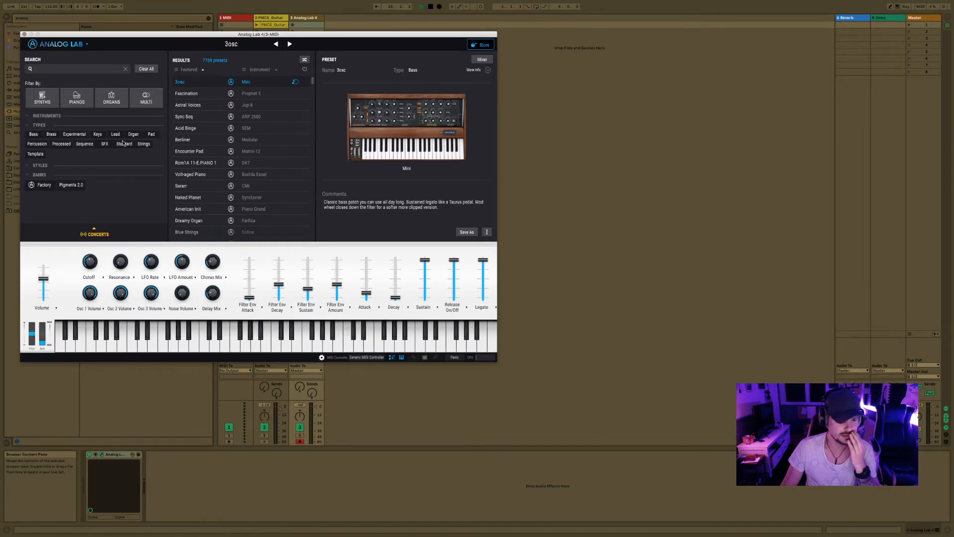
pyautogui.click(148, 134)
pyautogui.moveTo(129, 36); pyautogui.dragTo(457, 86)
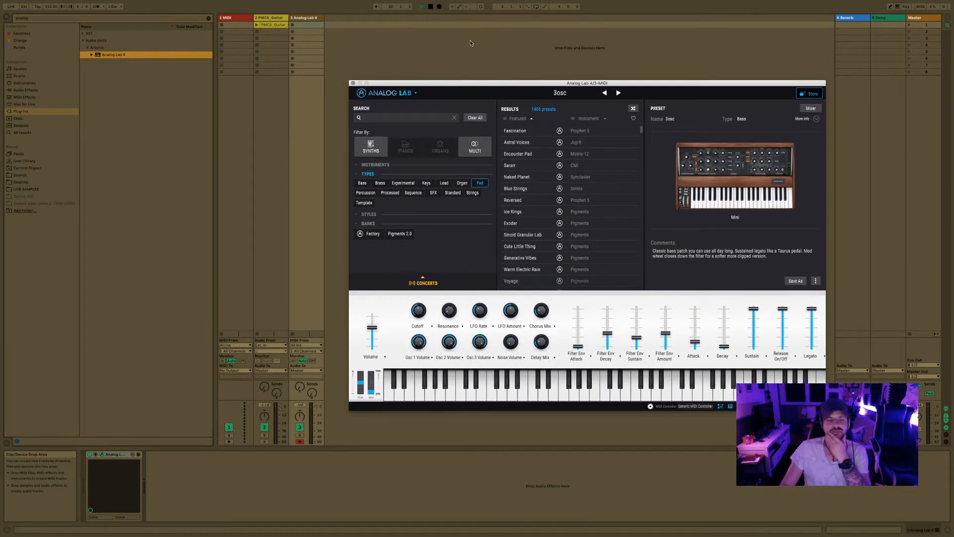
pyautogui.click(519, 157)
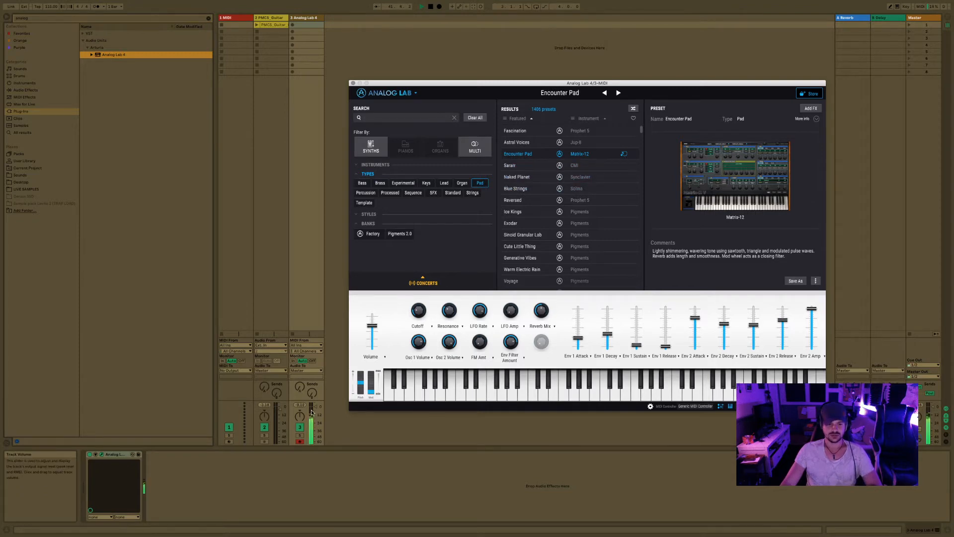
# - Adjust the Analog Lab track's volume and audition the Blue Strings preset with the guitar loop
pyautogui.moveTo(312, 419); pyautogui.dragTo(315, 408)
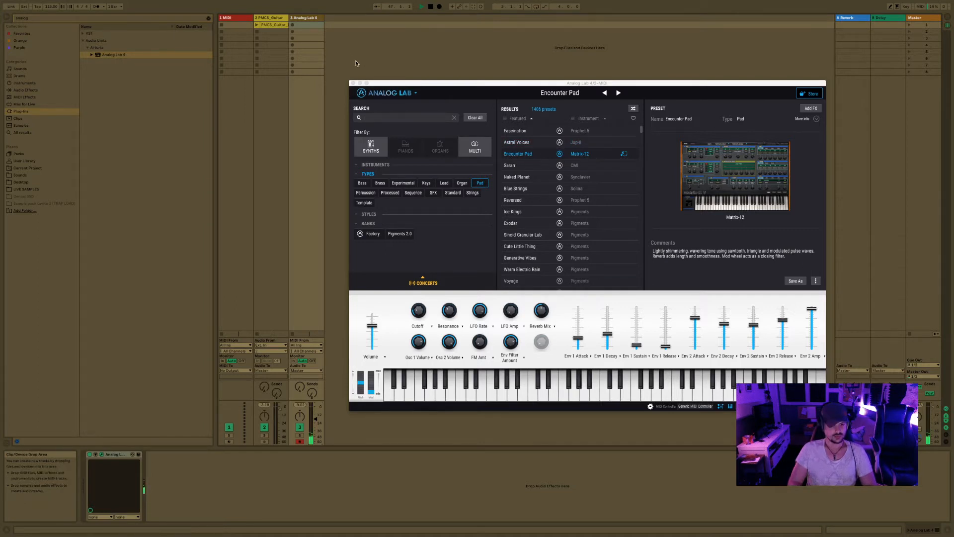
pyautogui.click(522, 189)
pyautogui.click(523, 189)
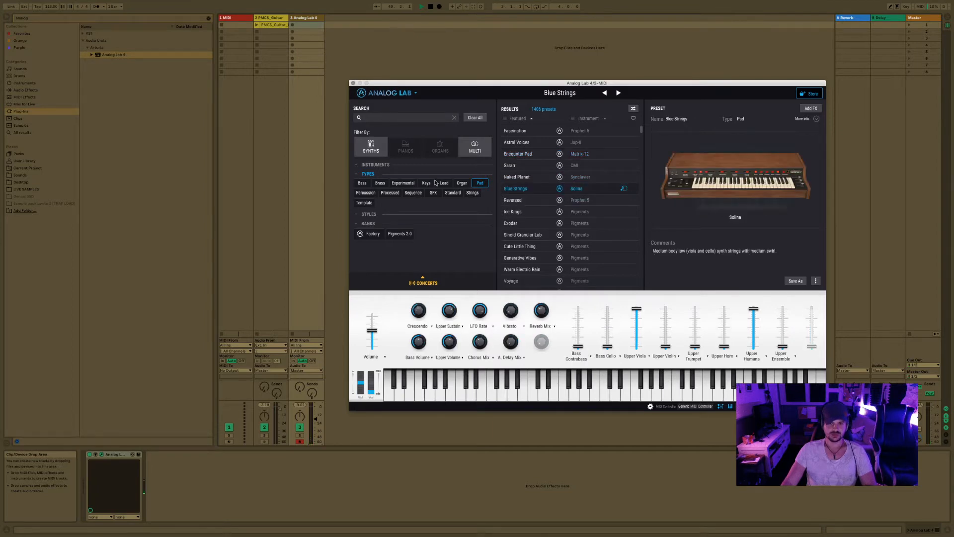
pyautogui.press('space')
pyautogui.press('space')
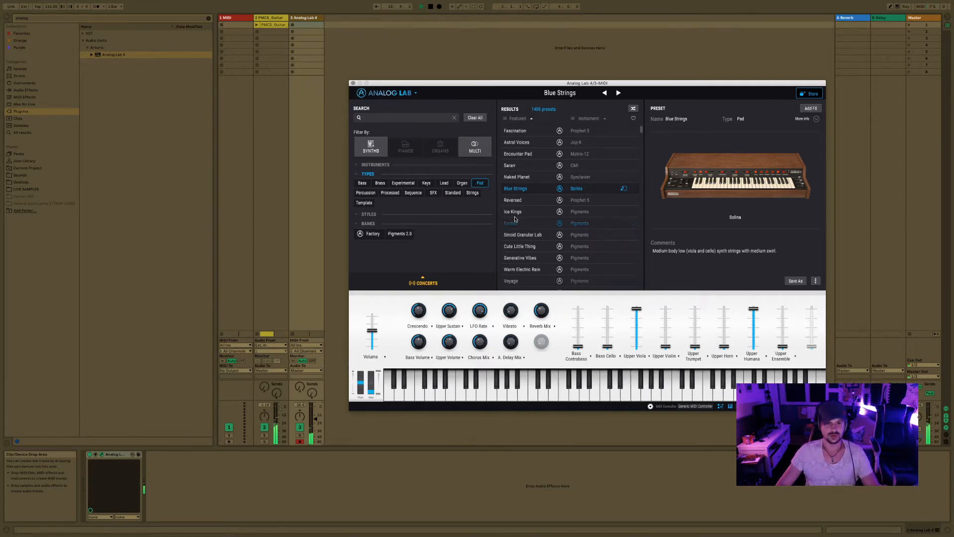
# - Audition the Dizzytal Thoughts and Doom Drone pads, and load the Double LF Os preset
pyautogui.scroll(-10, 571, 209)
pyautogui.scroll(-8, 562, 211)
pyautogui.click(562, 212)
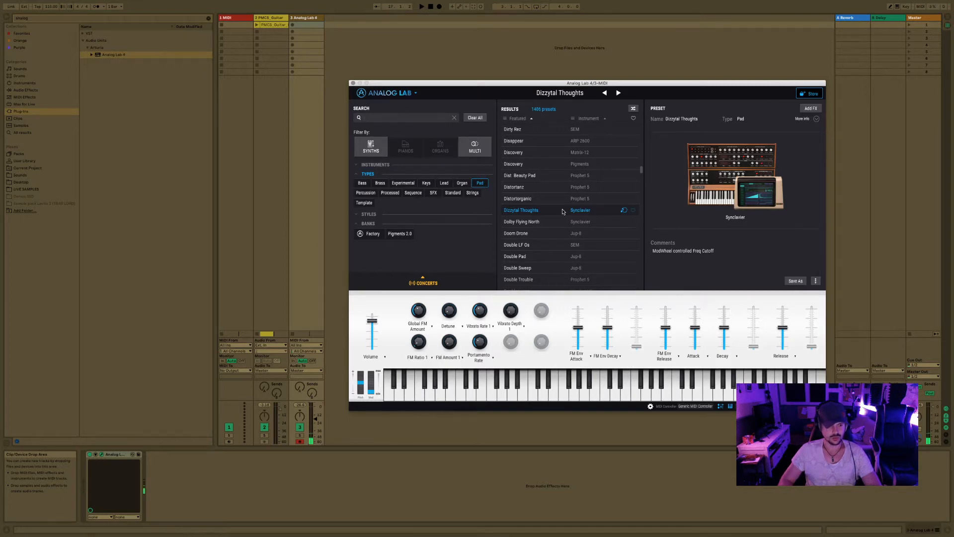
pyautogui.click(547, 233)
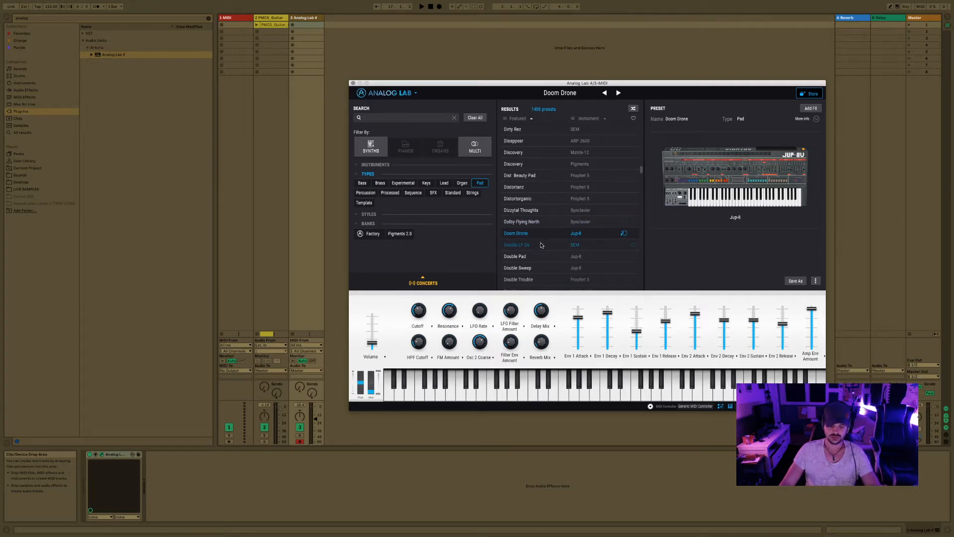
pyautogui.click(541, 245)
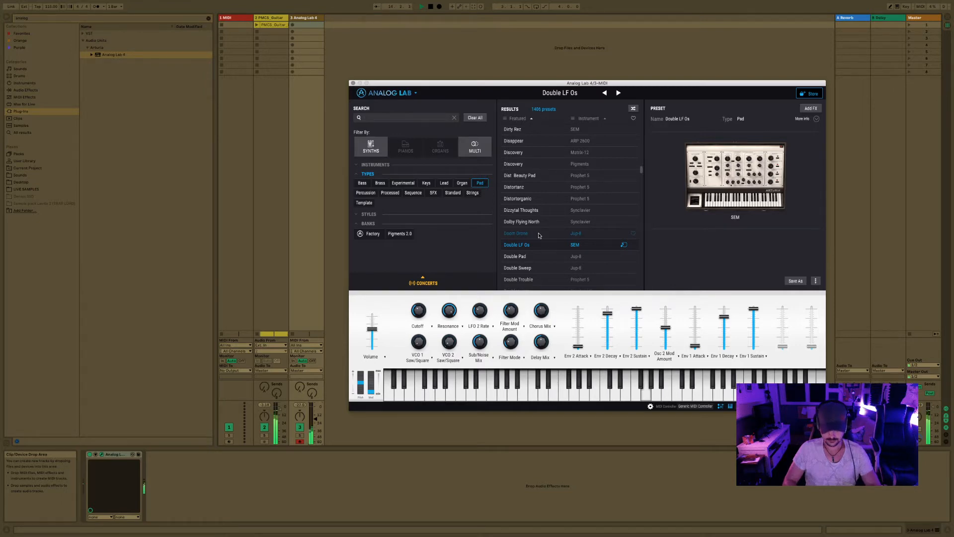
# - Fine-tune the Analog Lab track's volume and record a pad clip into its first slot
pyautogui.click(315, 419)
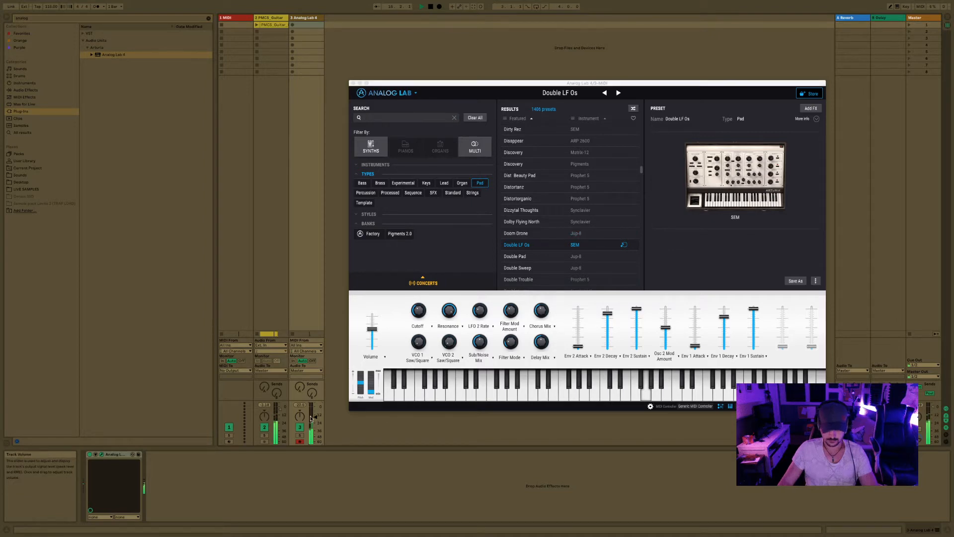
pyautogui.click(292, 25)
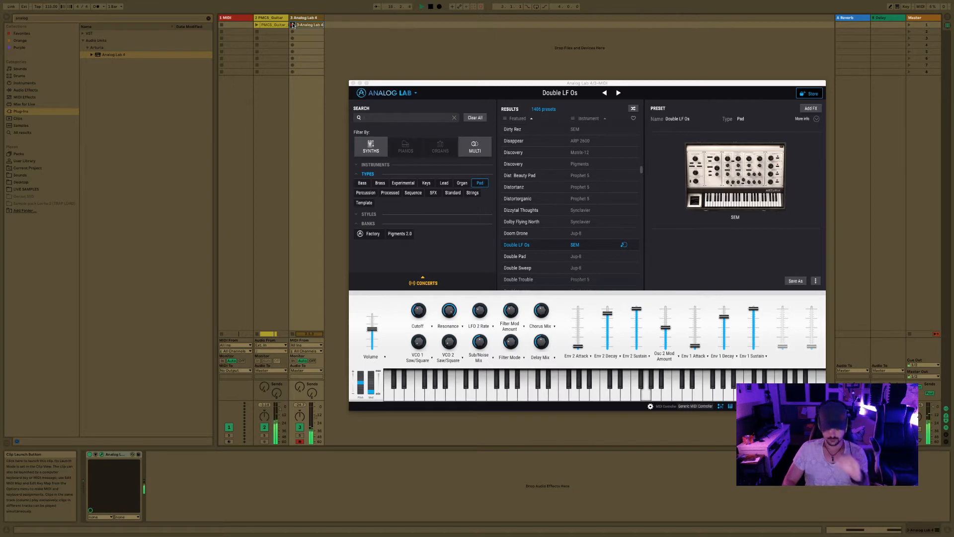
pyautogui.press('space')
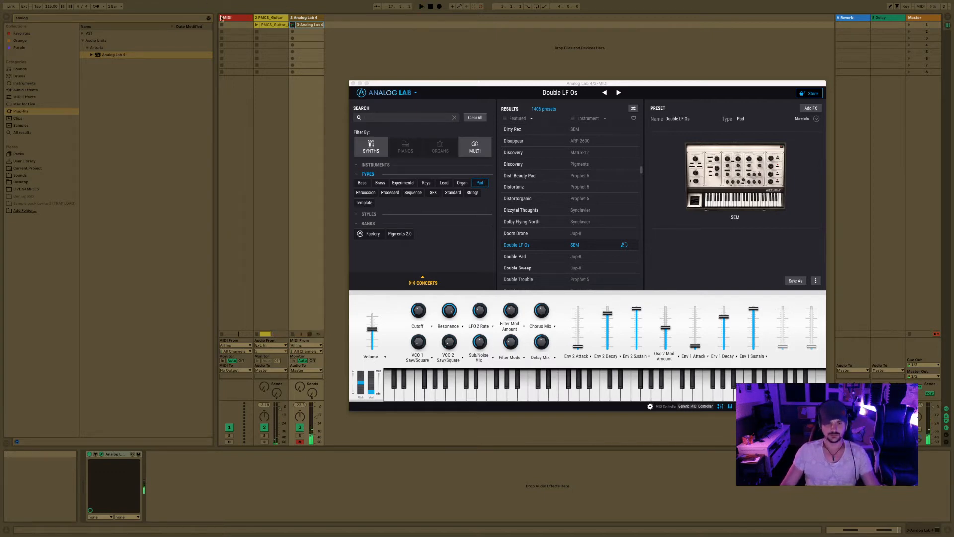
# - Shift the first notes of the recorded pad clip slightly later onto the grid and turn on the metronome for playback
pyautogui.click(300, 25)
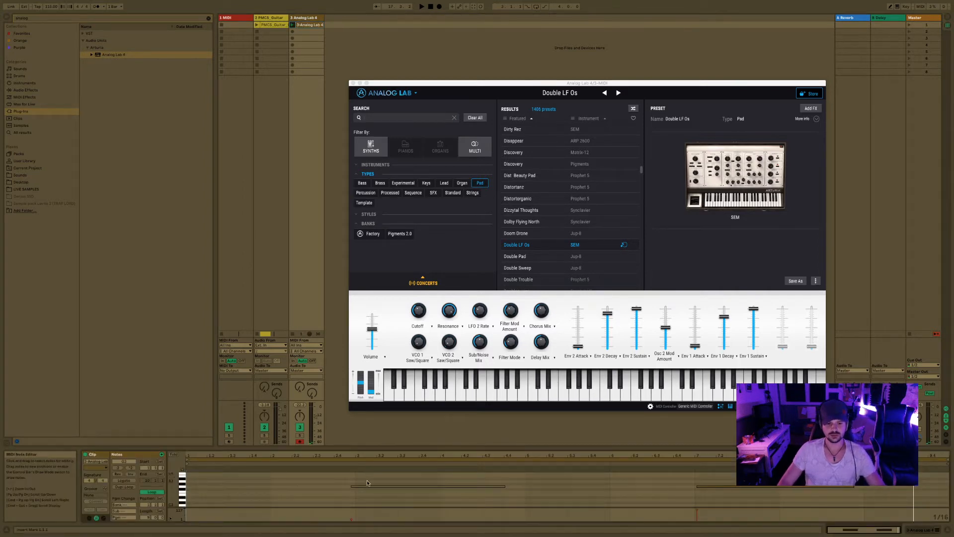
pyautogui.moveTo(365, 490); pyautogui.dragTo(369, 490)
pyautogui.press('space')
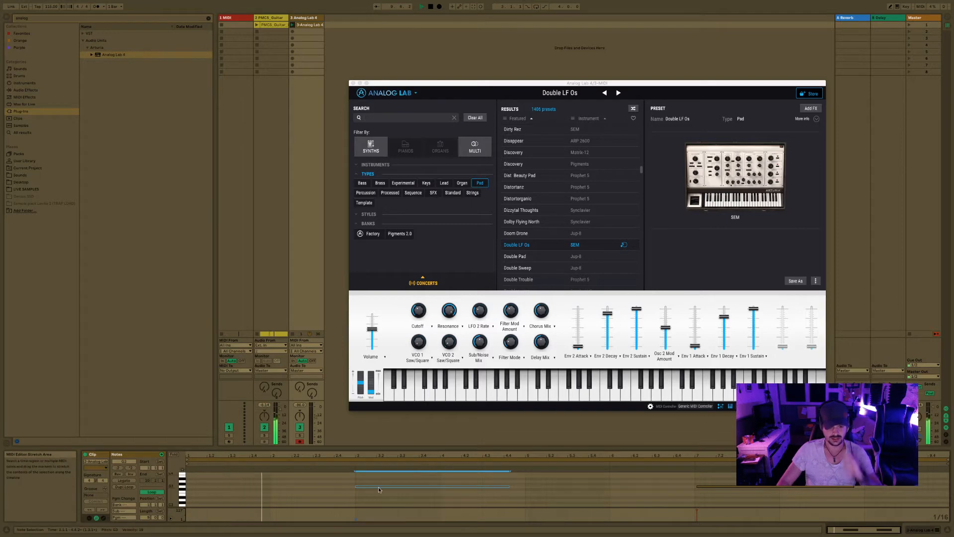
pyautogui.click(94, 6)
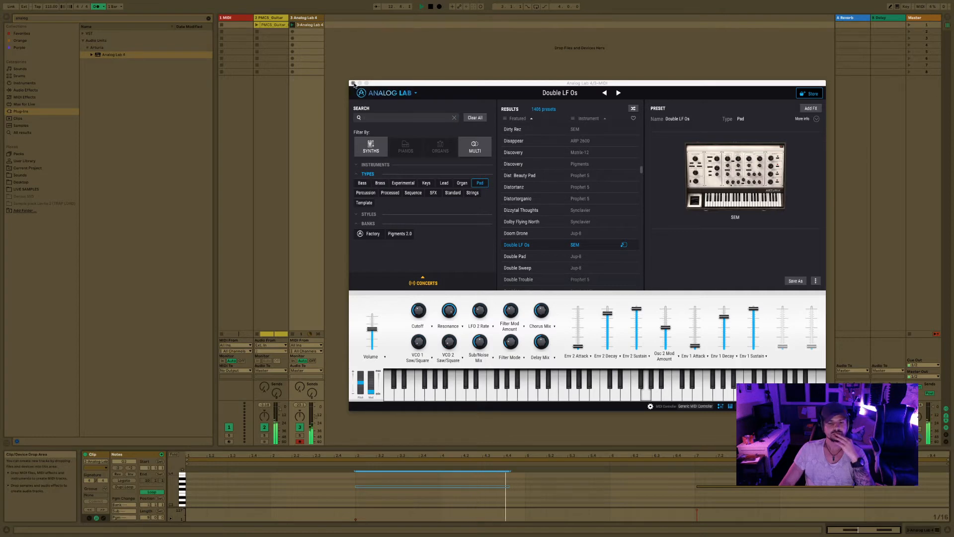
# - Close the Analog Lab window, search the audio effects for "eq eight" and load EQ Eight onto the pad track
pyautogui.click(353, 83)
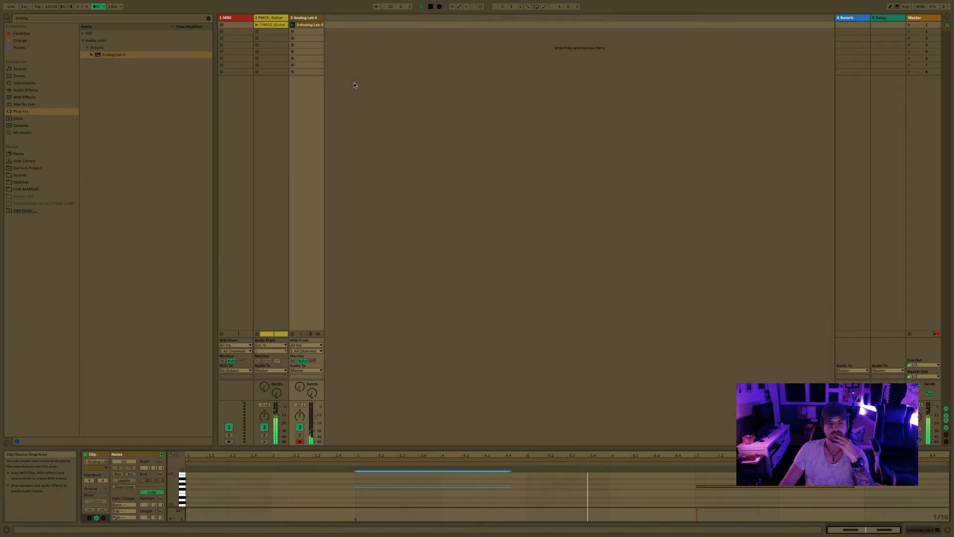
pyautogui.hotkey('ctrl', 'f')
pyautogui.write('eq')
pyautogui.click(26, 110)
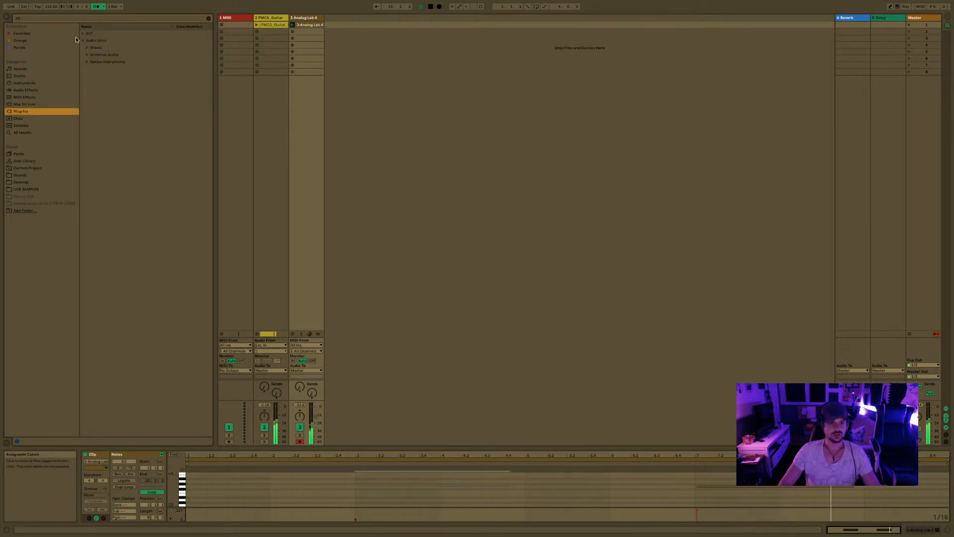
pyautogui.click(31, 18)
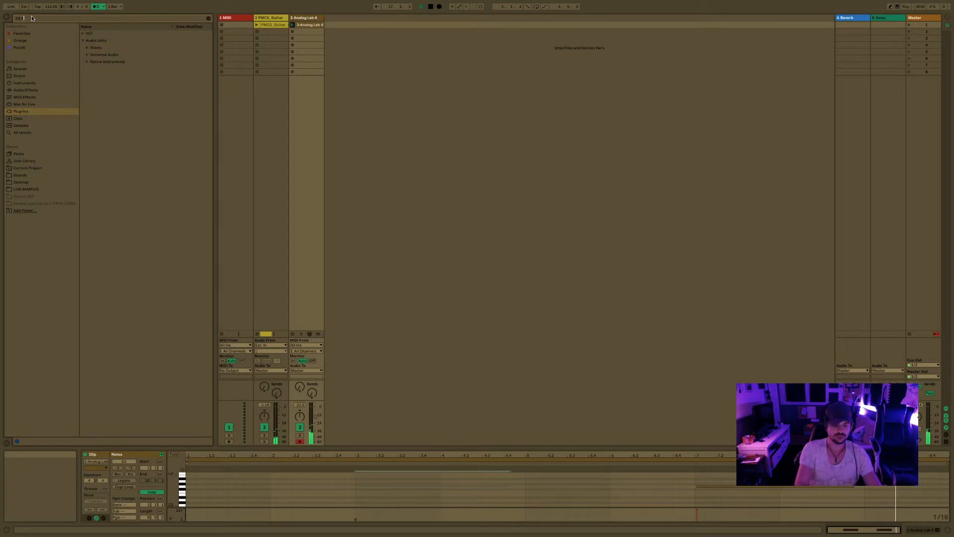
pyautogui.write('eight')
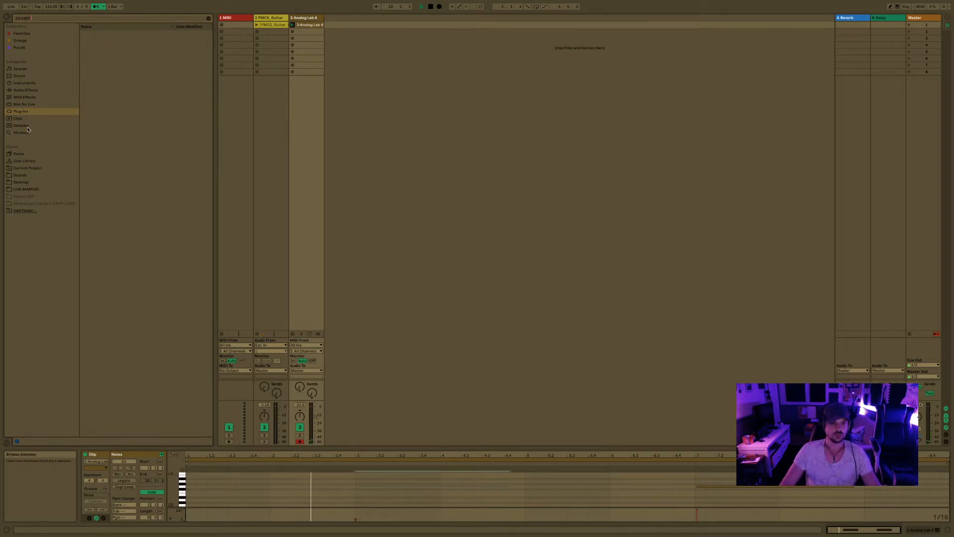
pyautogui.click(25, 90)
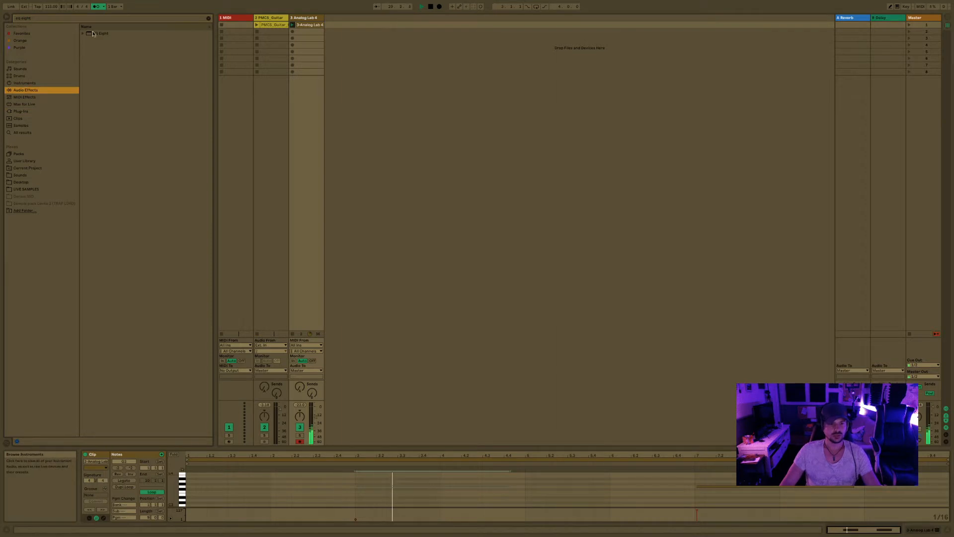
pyautogui.doubleClick(91, 34)
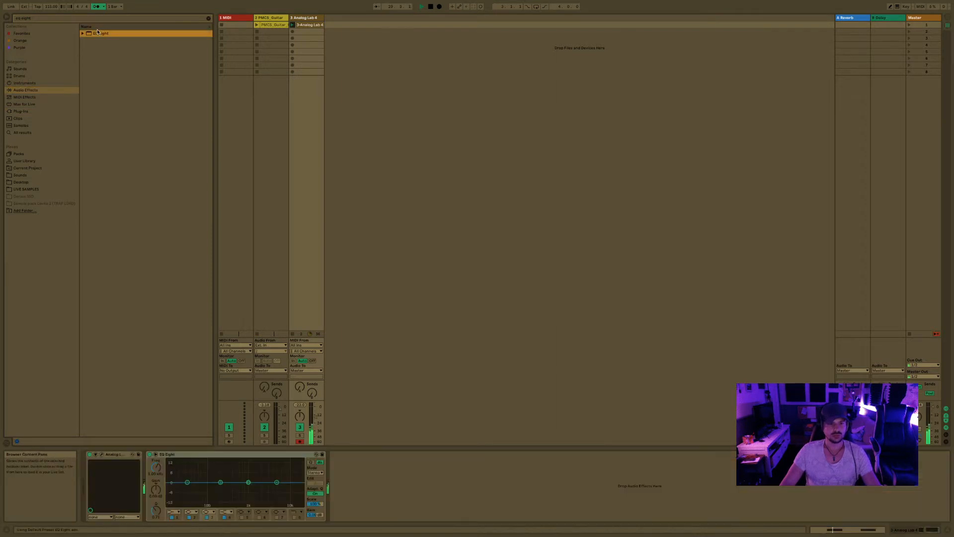
# - Set the first band of the pad's EQ Eight to low cut and raise its frequency to roll off the lows
pyautogui.click(177, 512)
pyautogui.click(174, 467)
pyautogui.moveTo(188, 488); pyautogui.dragTo(216, 496)
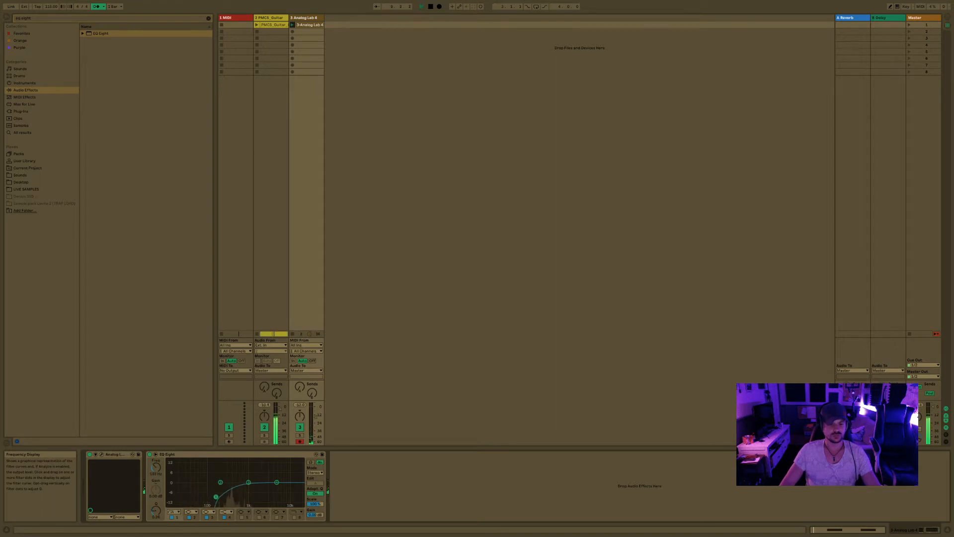
# - Copy the EQ Eight from the Analog Lab track to the guitar track
pyautogui.click(180, 456)
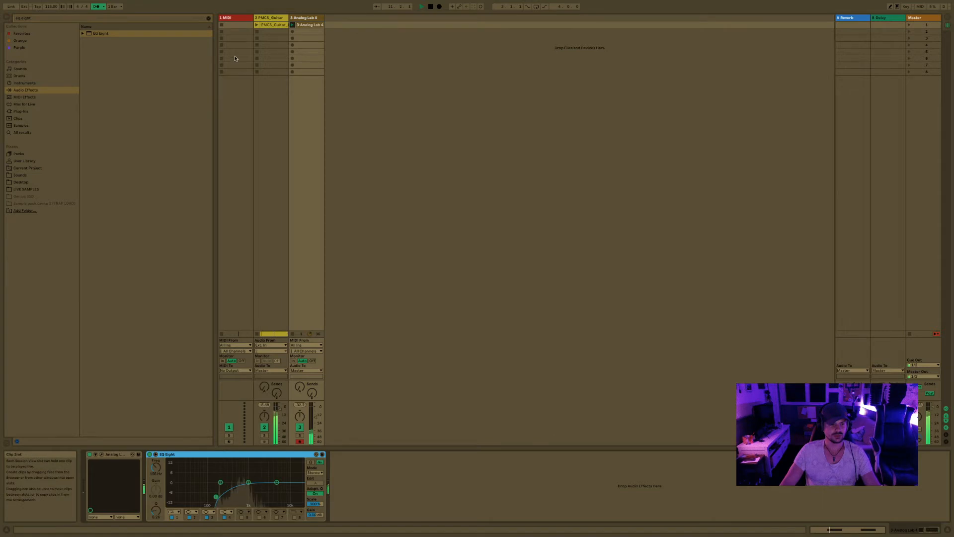
pyautogui.click(232, 18)
pyautogui.press('Right')
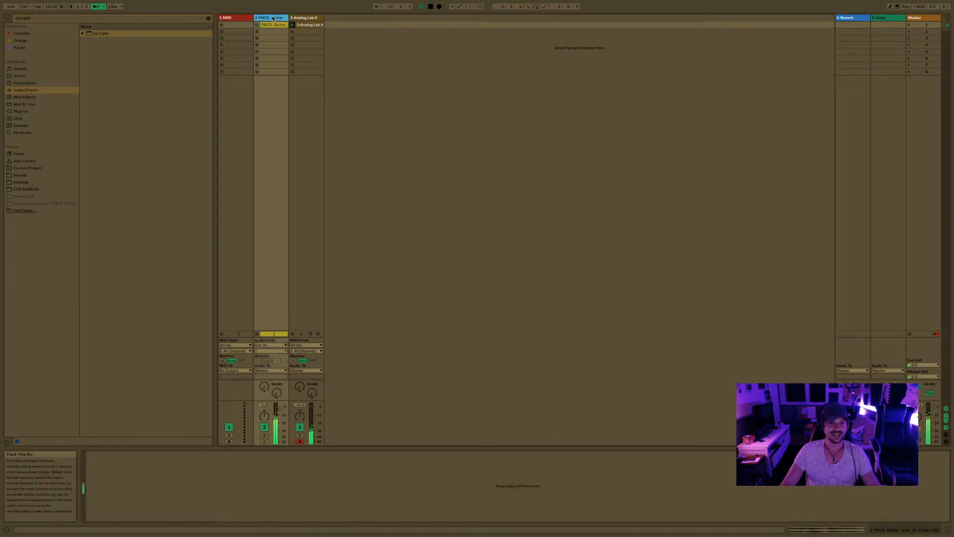
pyautogui.hotkey('ctrl', 'v')
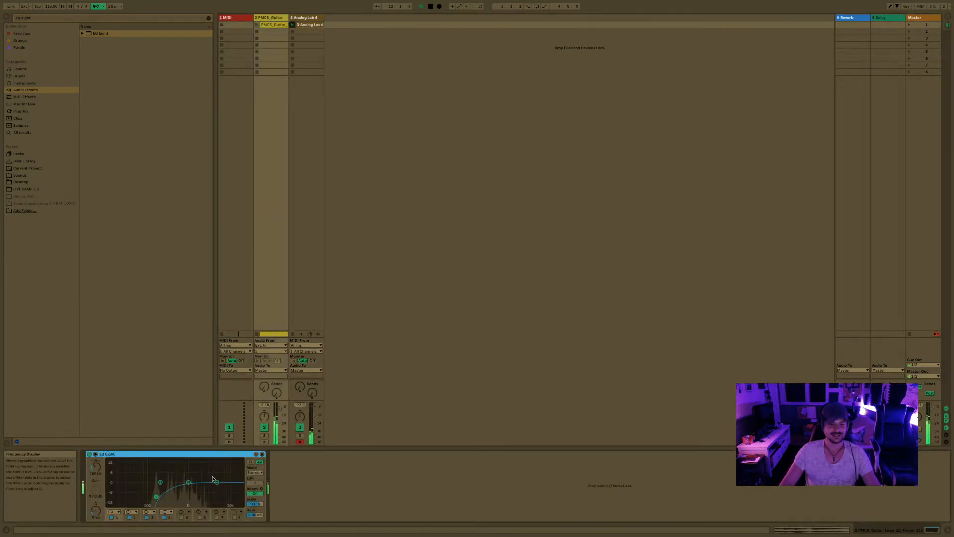
# - Reposition the low and mid bands of the guitar's EQ Eight in the expanded display and fine-tune the Analog Lab track's volume
pyautogui.moveTo(160, 482); pyautogui.dragTo(189, 486)
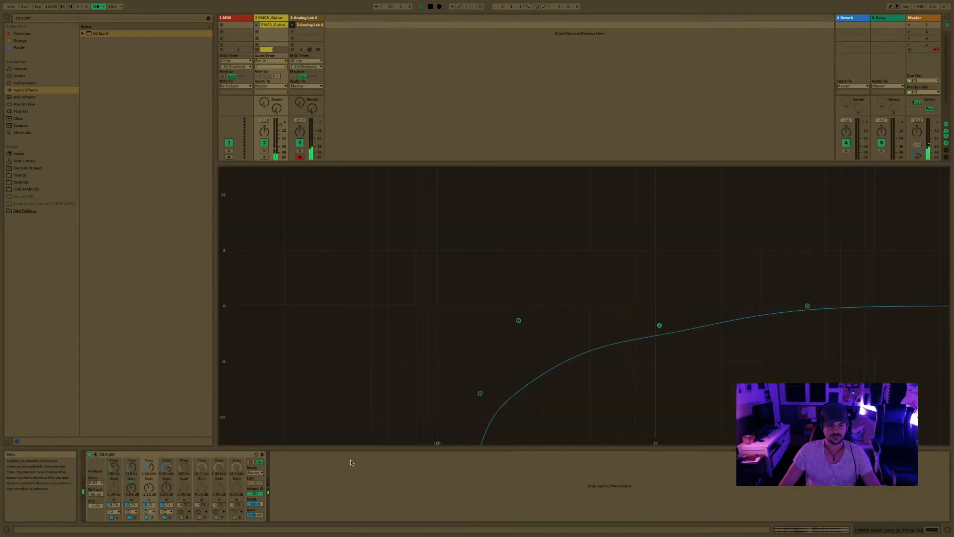
pyautogui.press('space')
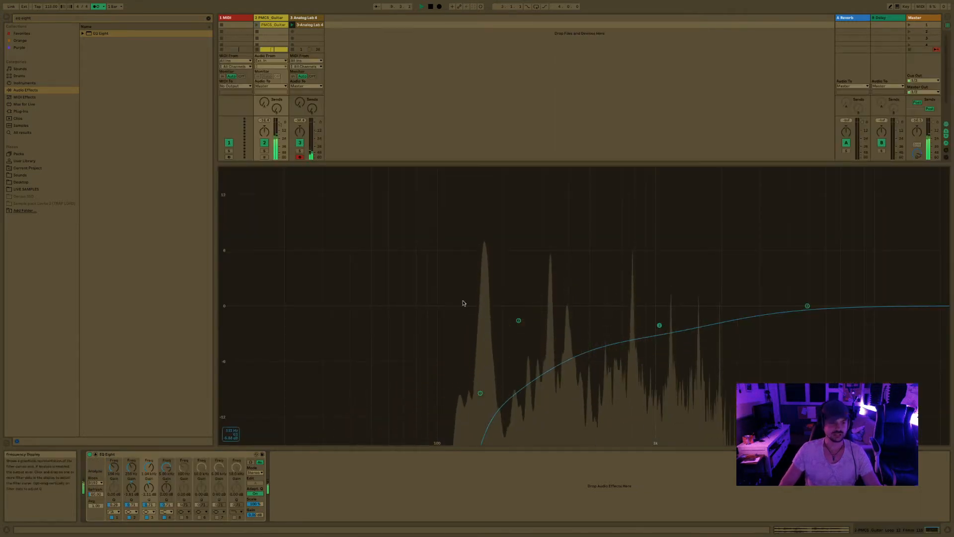
pyautogui.moveTo(519, 320); pyautogui.dragTo(440, 300)
pyautogui.moveTo(315, 132); pyautogui.dragTo(315, 134)
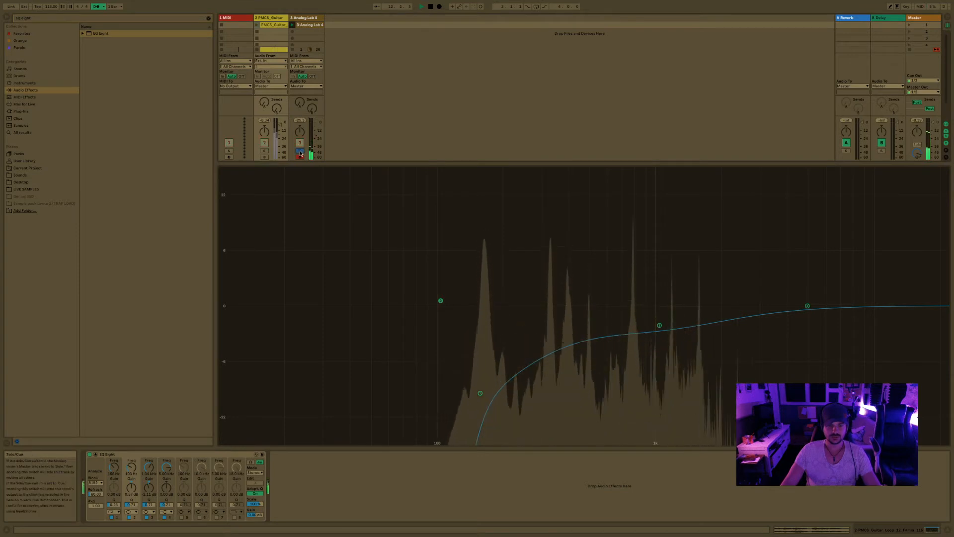
pyautogui.moveTo(306, 49); pyautogui.dragTo(305, 205)
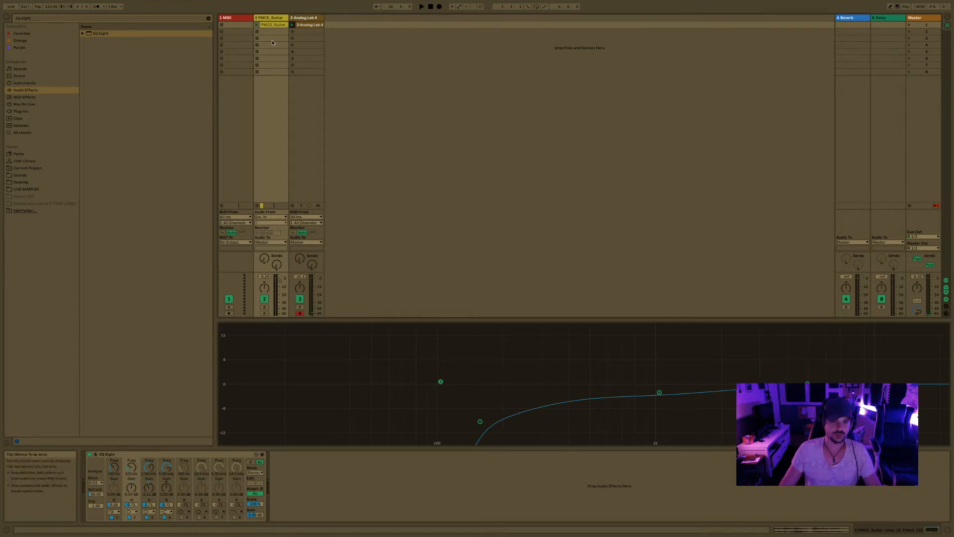
# - Search the instruments for "drum rack" and load an empty Drum Rack onto the first MIDI track
pyautogui.click(250, 20)
pyautogui.click(248, 25)
pyautogui.write('drum')
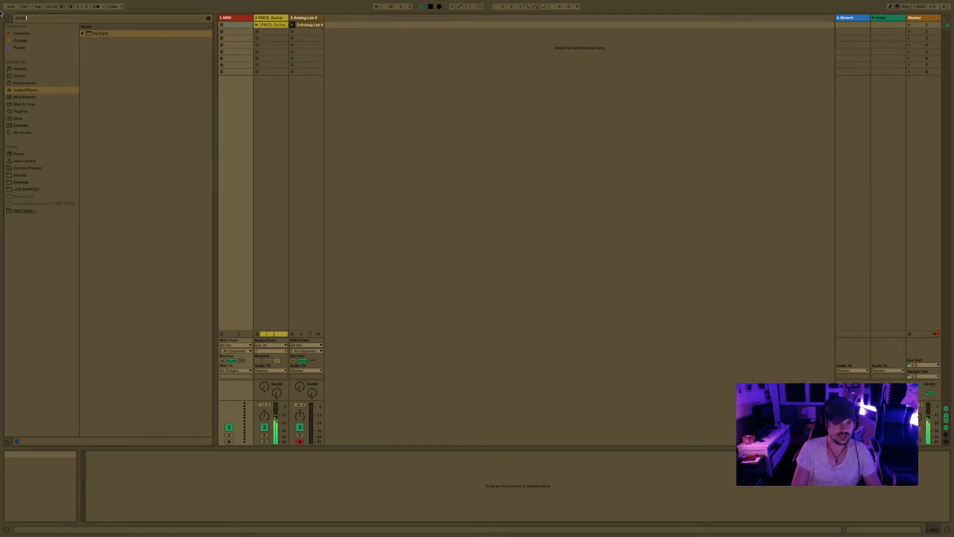
pyautogui.write(' ki')
pyautogui.press('BackSpace')
pyautogui.press('BackSpace')
pyautogui.press('BackSpace')
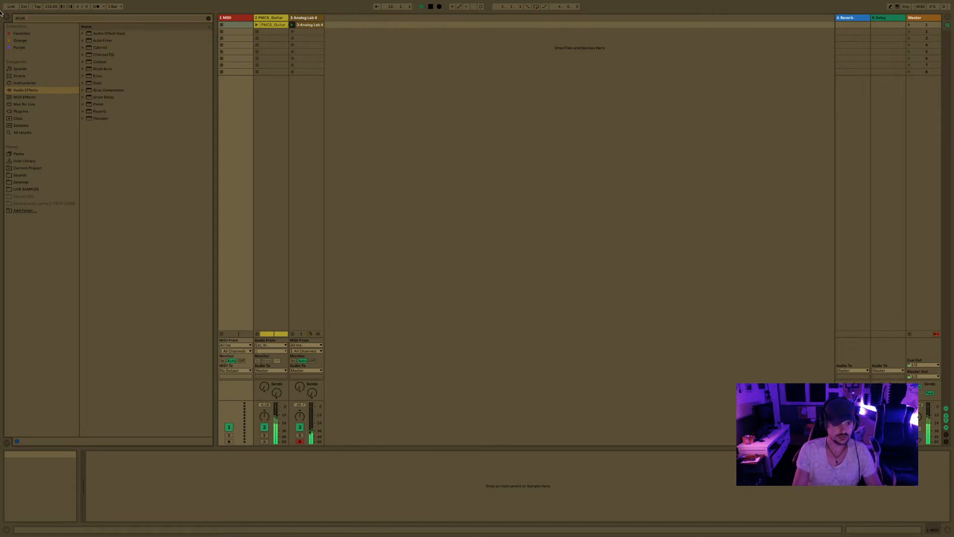
pyautogui.write('rack')
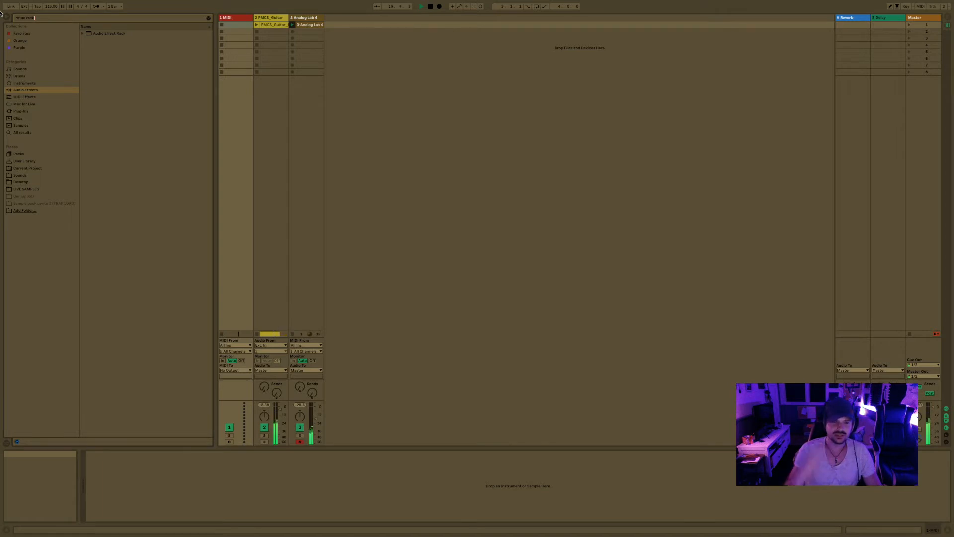
pyautogui.click(84, 34)
pyautogui.click(83, 34)
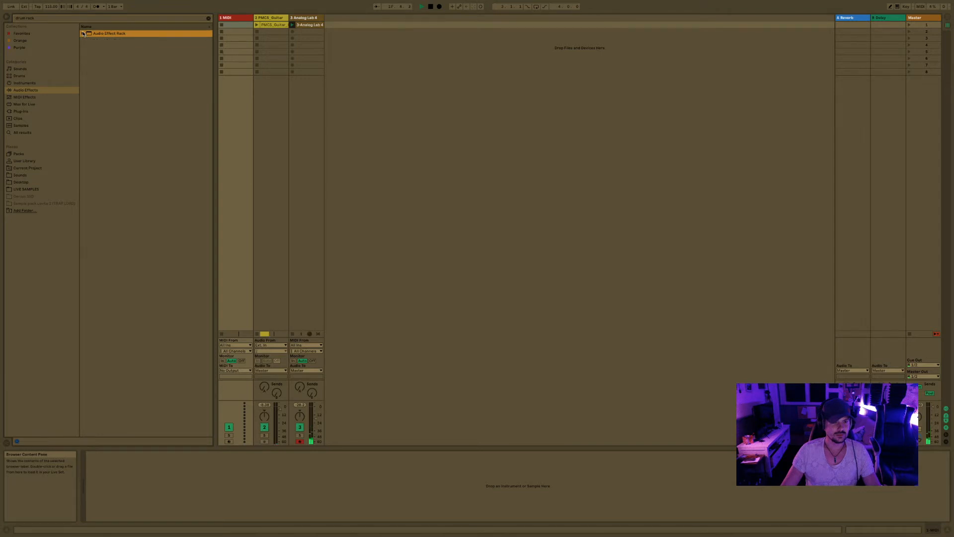
pyautogui.click(24, 84)
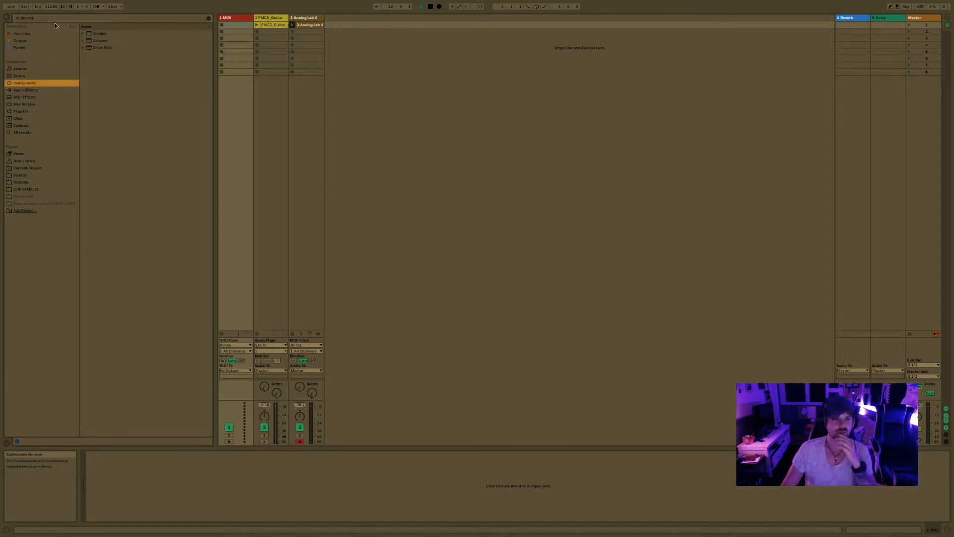
pyautogui.doubleClick(146, 49)
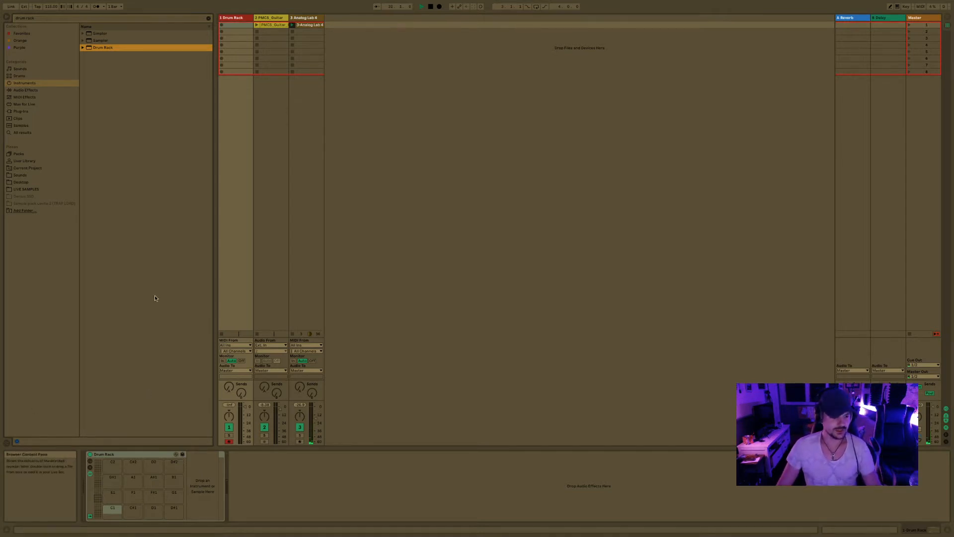
# - Select the Drum Rack track and open the LIVE SAMPLES folder in the browser
pyautogui.click(276, 45)
pyautogui.click(237, 19)
pyautogui.doubleClick(237, 19)
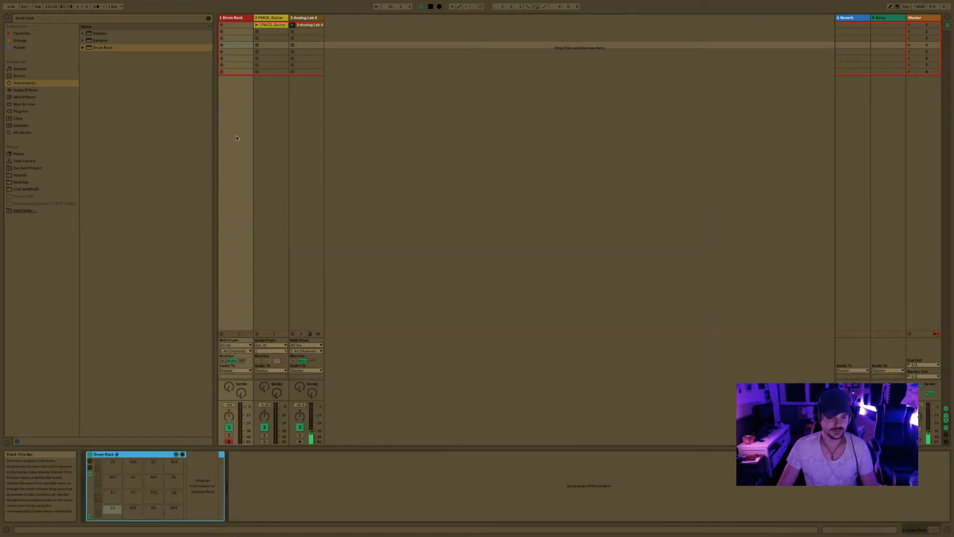
pyautogui.hotkey('ctrl', 'f')
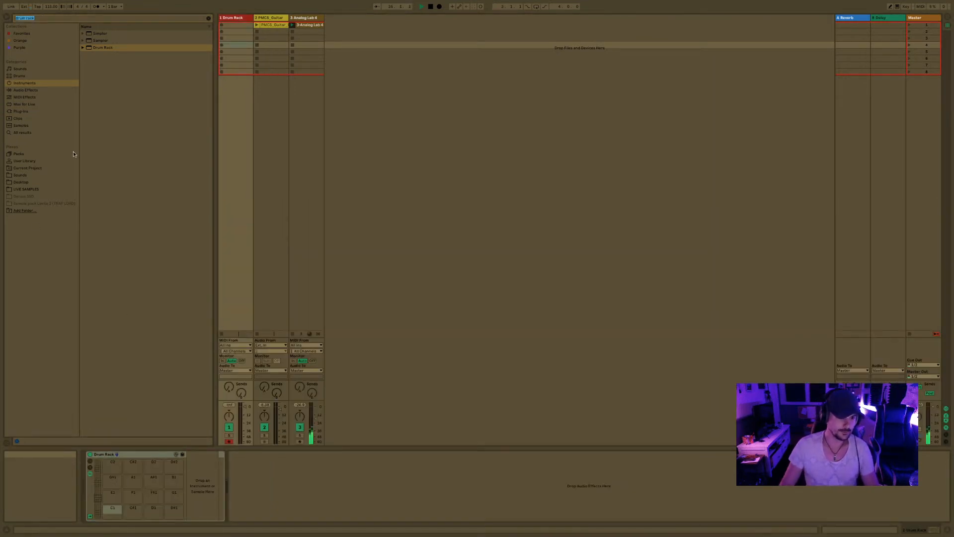
pyautogui.click(45, 184)
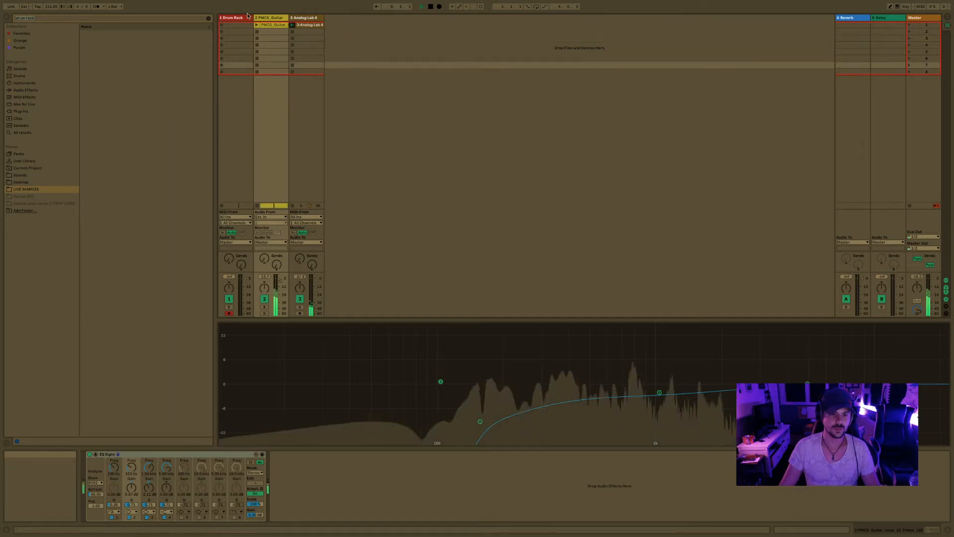
# - Show the Drum Rack track's device and clear the browser search so the LIVE SAMPLES folder lists all its files
pyautogui.click(241, 19)
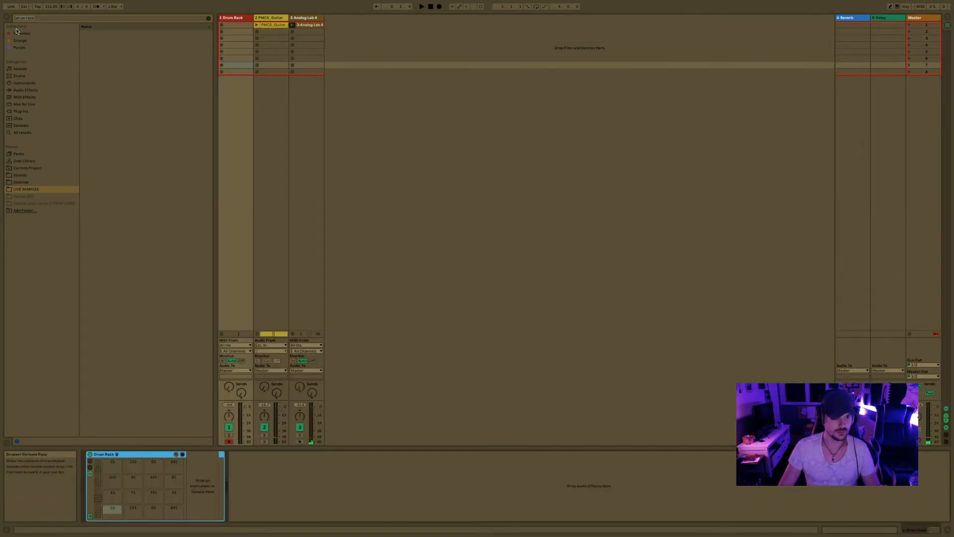
pyautogui.click(206, 18)
pyautogui.click(354, 130)
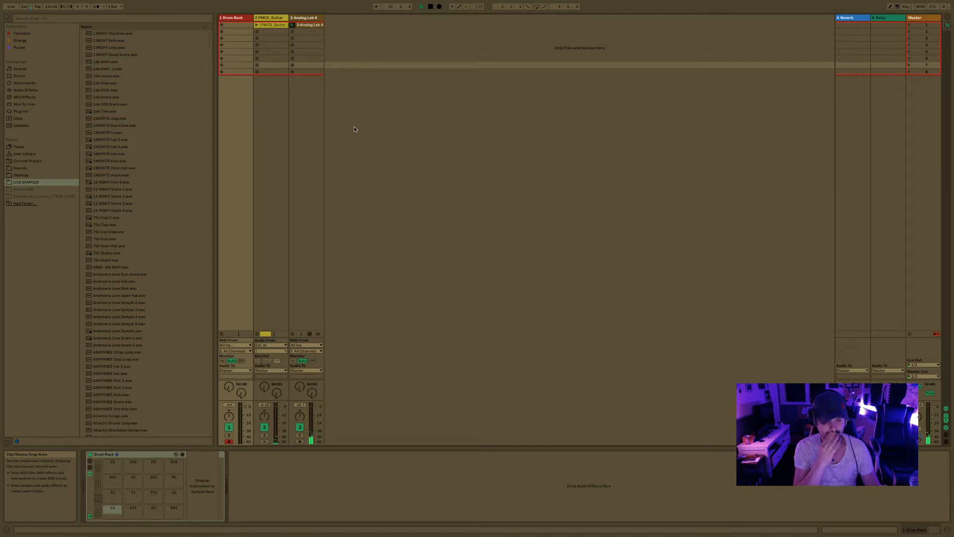
pyautogui.click(342, 44)
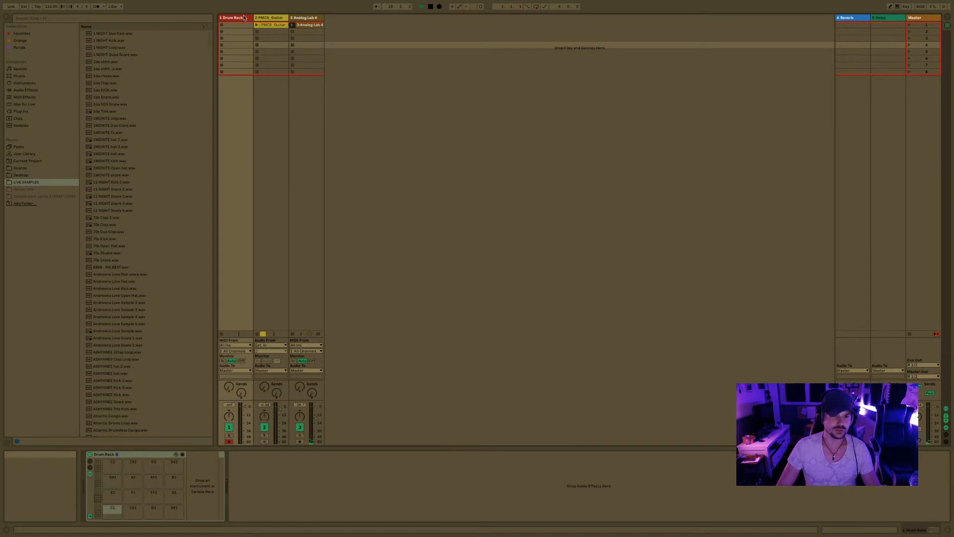
# - Audition kick, snare and other drum samples near the beginning of the LIVE SAMPLES folder
pyautogui.click(104, 105)
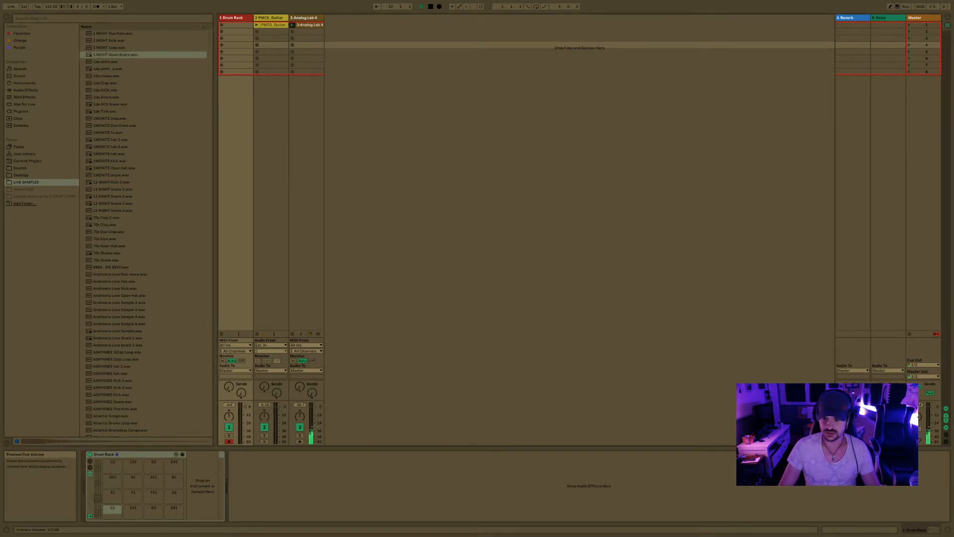
pyautogui.click(121, 188)
pyautogui.click(116, 175)
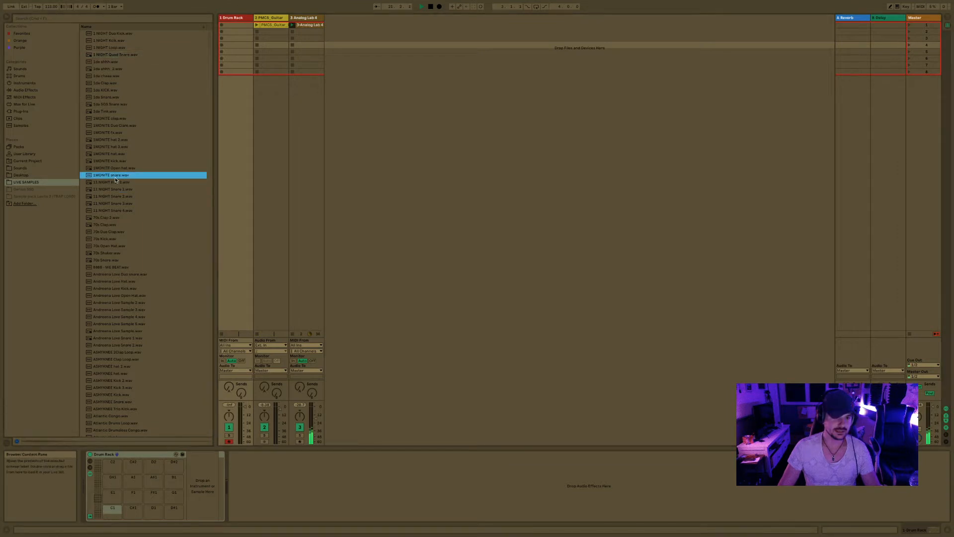
pyautogui.click(119, 182)
pyautogui.click(115, 132)
pyautogui.click(121, 105)
pyautogui.click(124, 75)
pyautogui.click(123, 89)
pyautogui.click(124, 97)
pyautogui.click(119, 91)
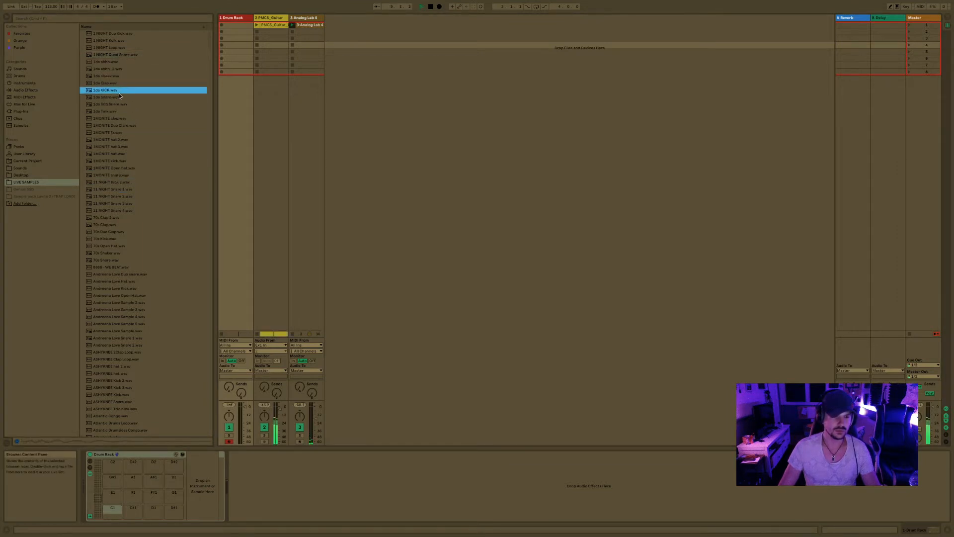
# - Place OFFENSE DISS effex.wav in the first slot of a new audio track, lower that track's volume and stop playback
pyautogui.doubleClick(235, 18)
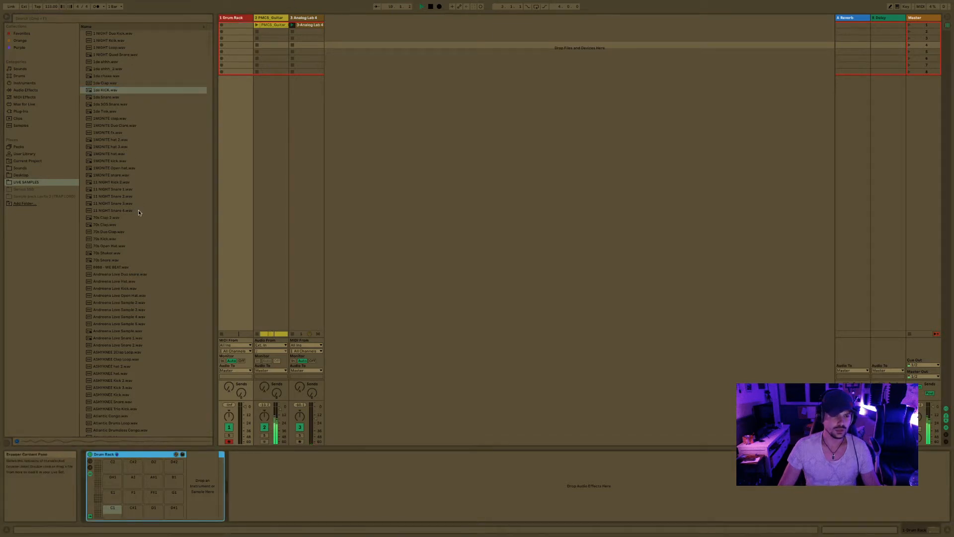
pyautogui.scroll(-10, 139, 211)
pyautogui.scroll(10, 178, 134)
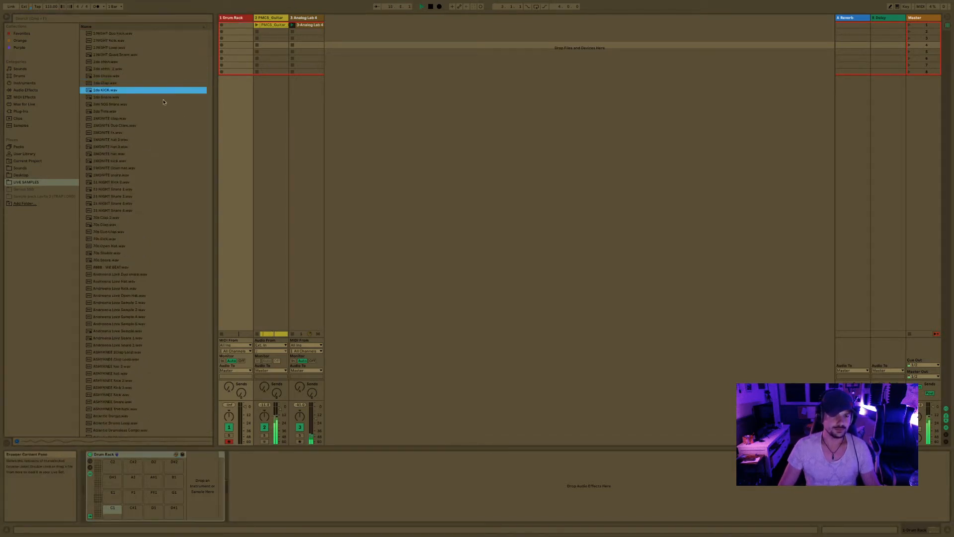
pyautogui.scroll(-15, 208, 166)
pyautogui.scroll(-20, 208, 166)
pyautogui.click(183, 298)
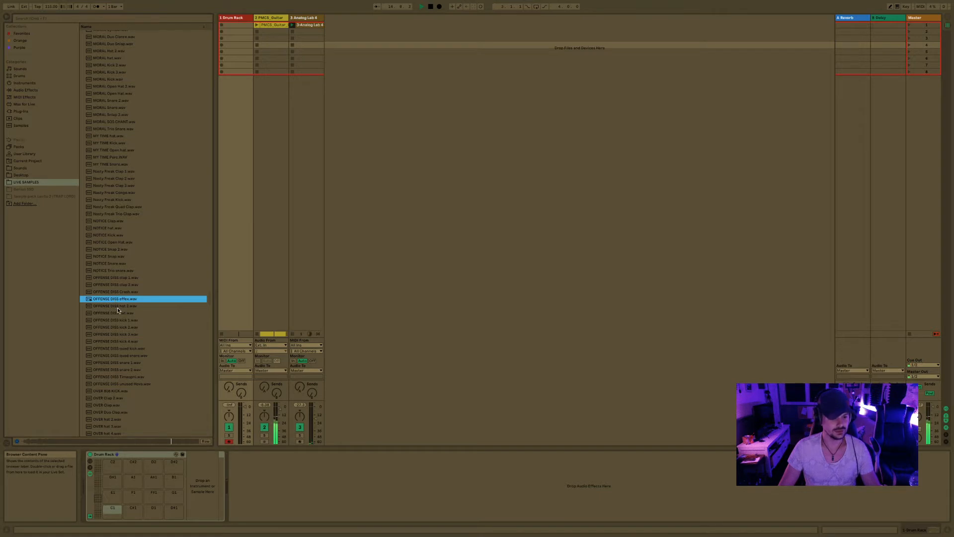
pyautogui.moveTo(117, 304); pyautogui.dragTo(342, 25)
pyautogui.moveTo(348, 418); pyautogui.dragTo(348, 431)
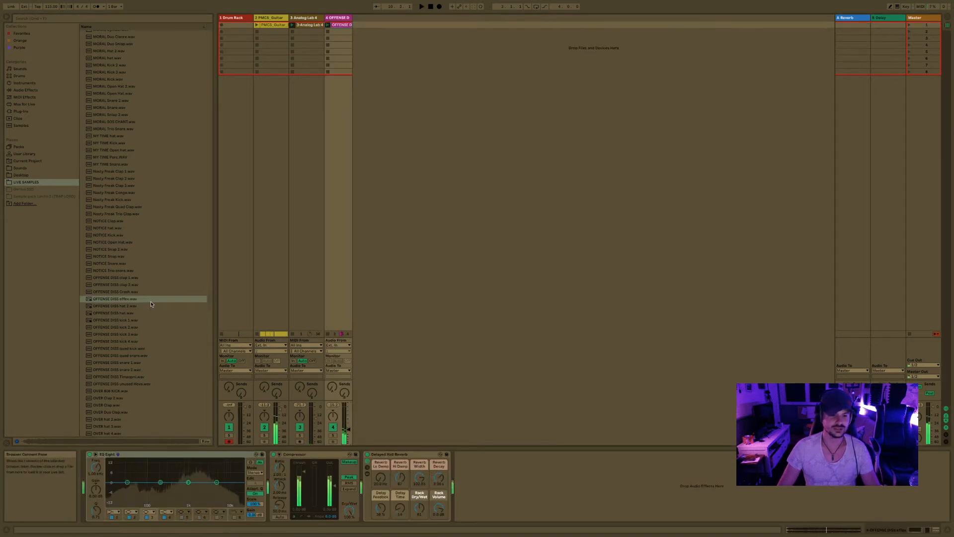
pyautogui.press('space')
# - Audition the OFFENSE DISS kicks, the OVER claps and OVER 808 KICK.wav in the LIVE SAMPLES folder
pyautogui.click(123, 320)
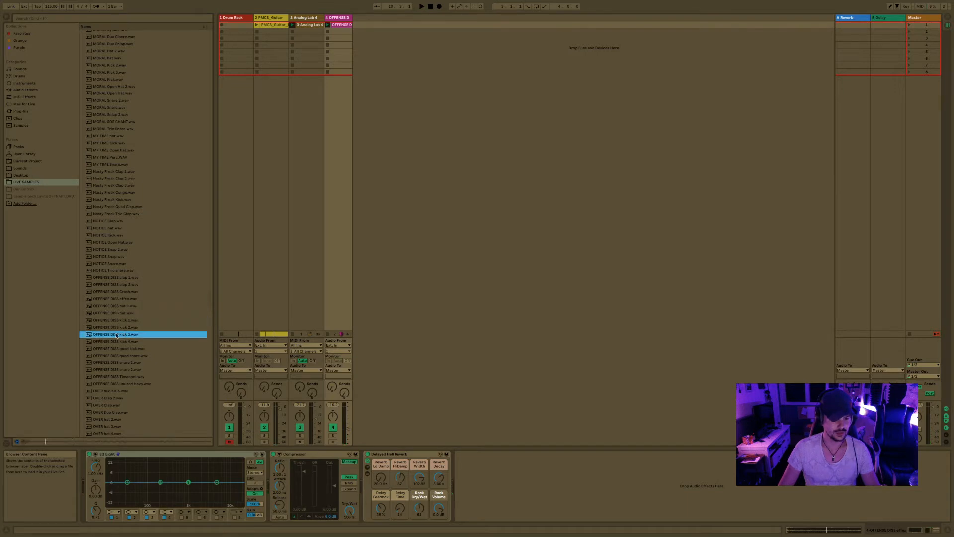
pyautogui.click(121, 348)
pyautogui.click(121, 355)
pyautogui.scroll(-3, 122, 355)
pyautogui.click(121, 356)
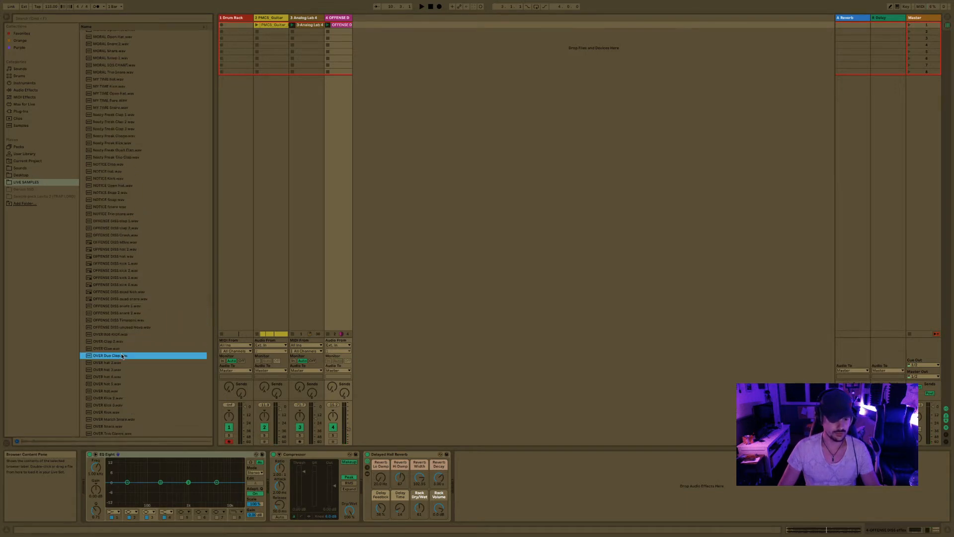
pyautogui.click(120, 348)
pyautogui.click(118, 342)
pyautogui.click(114, 335)
pyautogui.scroll(-2, 116, 340)
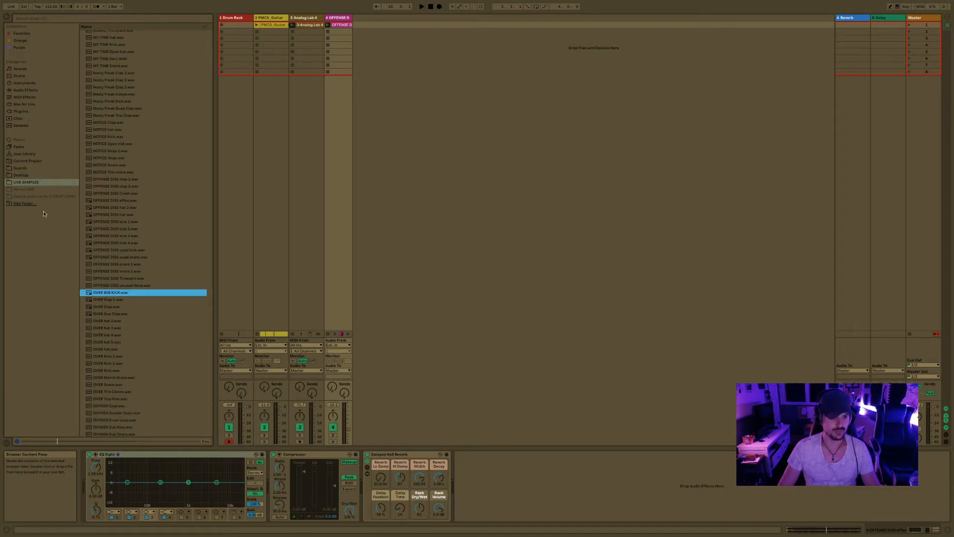
pyautogui.scroll(-1, 160, 363)
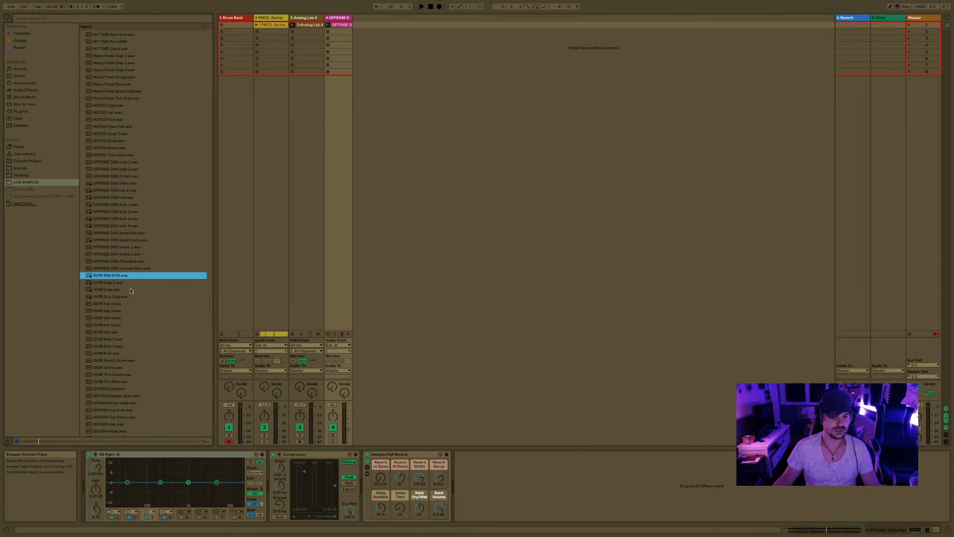
pyautogui.scroll(-4, 130, 290)
pyautogui.scroll(-15, 130, 292)
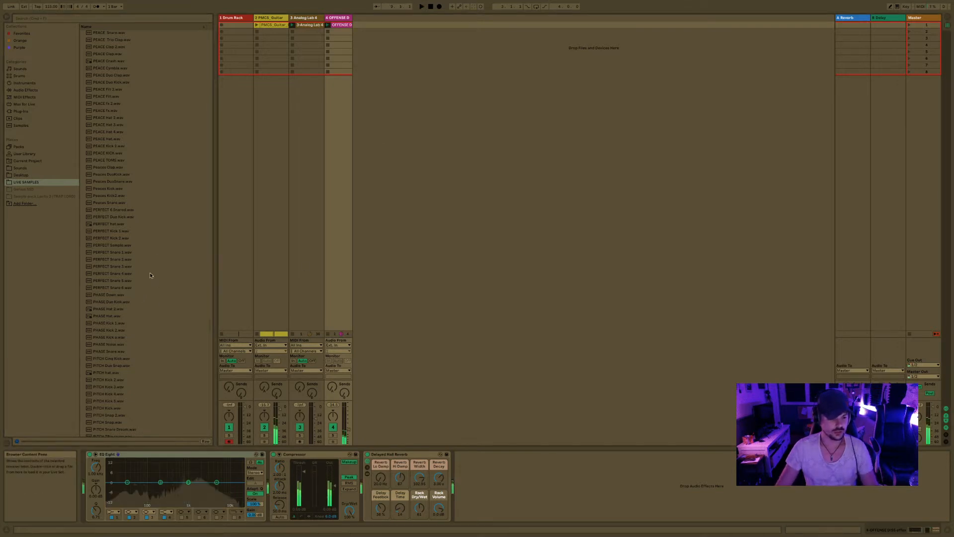
# - Audition the PERFECT snares and compare the PHASE duo kick and hat samples
pyautogui.click(142, 274)
pyautogui.click(141, 286)
pyautogui.click(139, 274)
pyautogui.click(130, 287)
pyautogui.click(126, 281)
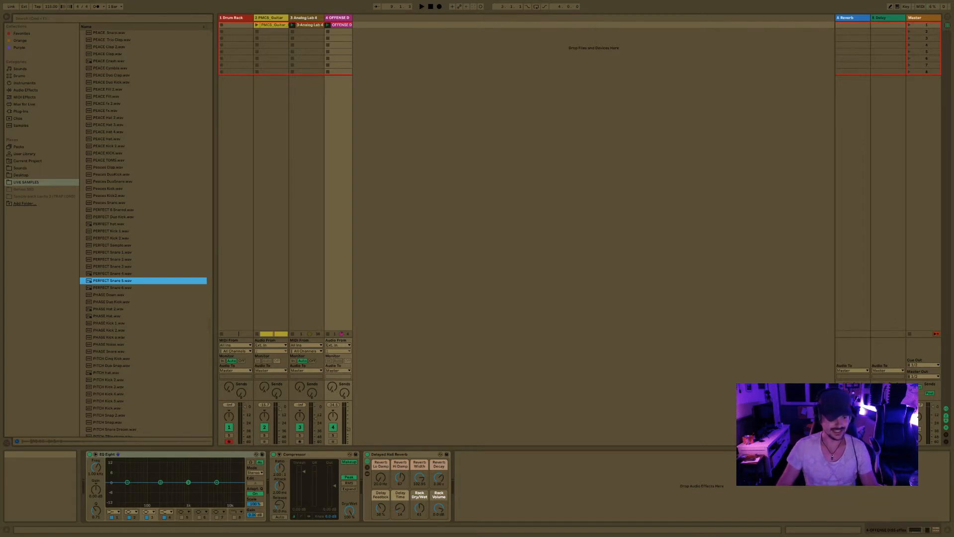
pyautogui.click(114, 302)
pyautogui.click(115, 316)
pyautogui.click(116, 303)
pyautogui.click(122, 316)
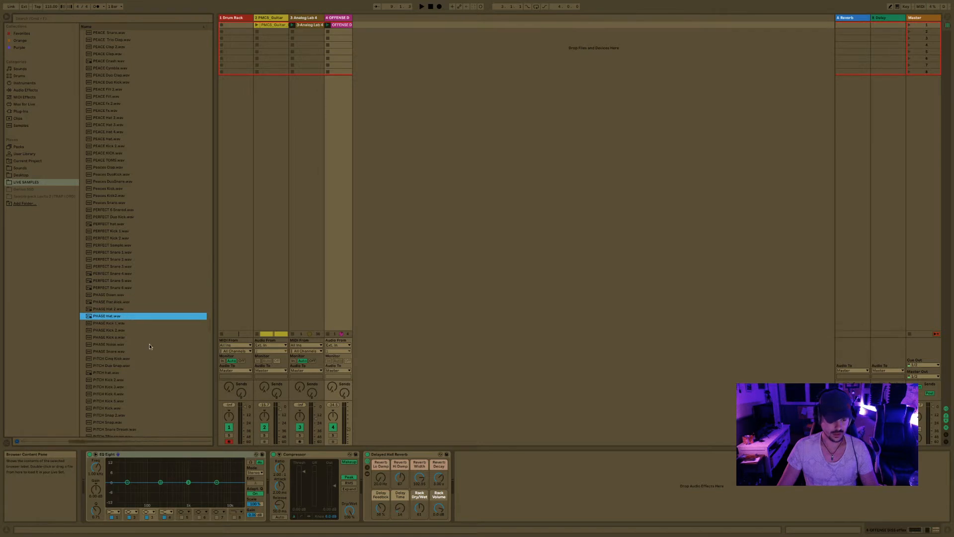
# - Compare the PITCH kick samples by auditioning them one after another
pyautogui.scroll(-8, 132, 328)
pyautogui.click(131, 323)
pyautogui.click(119, 238)
pyautogui.click(121, 231)
pyautogui.click(118, 237)
pyautogui.click(115, 231)
pyautogui.click(112, 224)
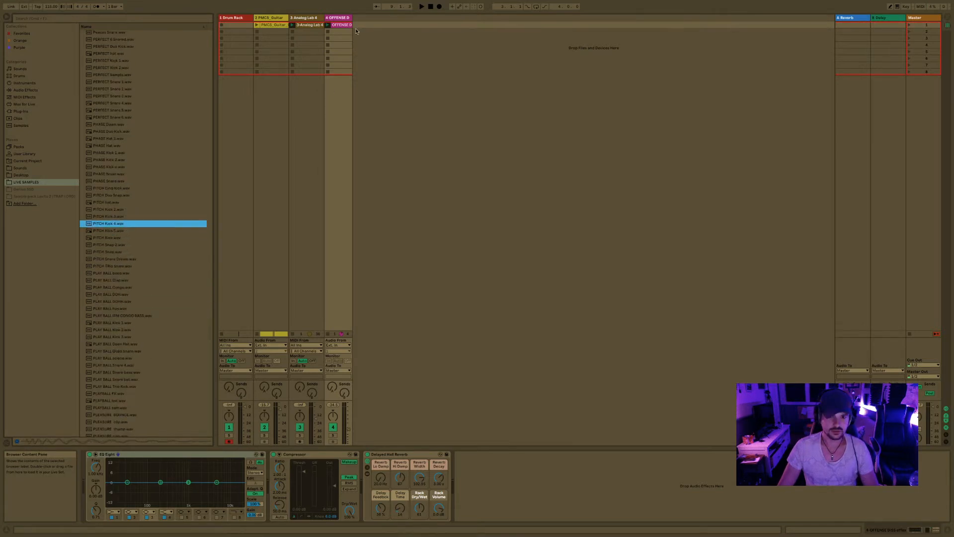
# - Create an empty MIDI clip in the first slot of the Drum Rack track and enlarge the clip editor
pyautogui.press('super+shift+t')
pyautogui.press('super+z')
pyautogui.click(243, 19)
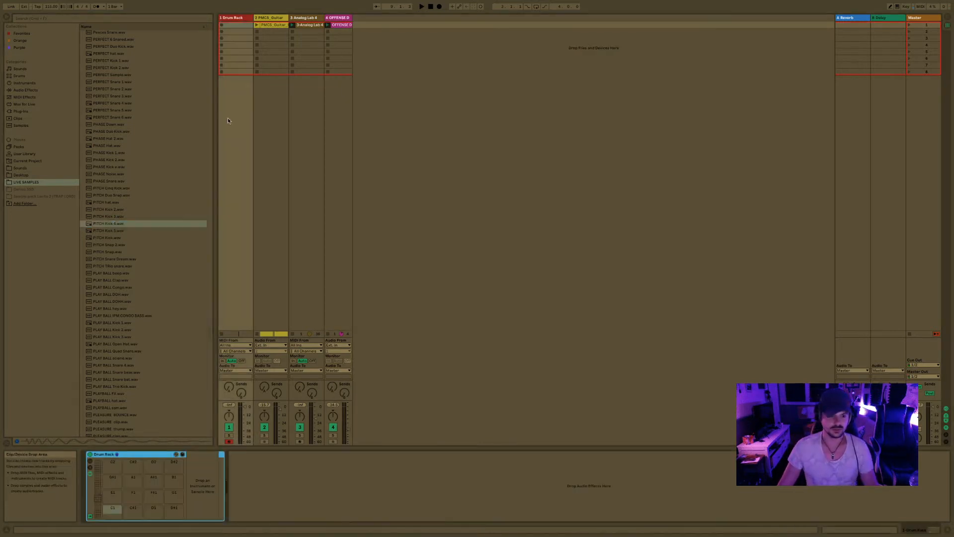
pyautogui.doubleClick(233, 27)
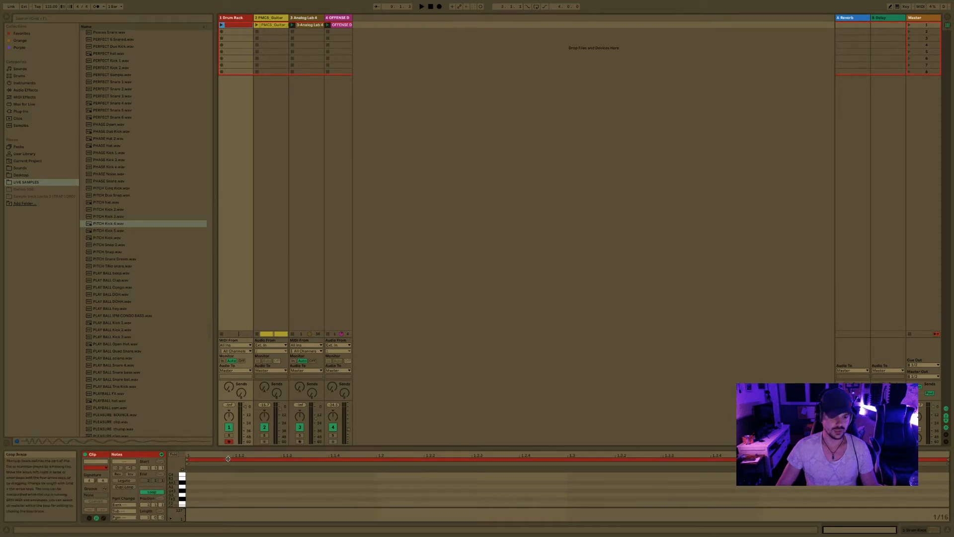
pyautogui.moveTo(232, 447); pyautogui.dragTo(232, 372)
# - Audition the PLAY BALL and PLAYBALL kick, snare and effect samples
pyautogui.click(122, 287)
pyautogui.scroll(-5, 123, 288)
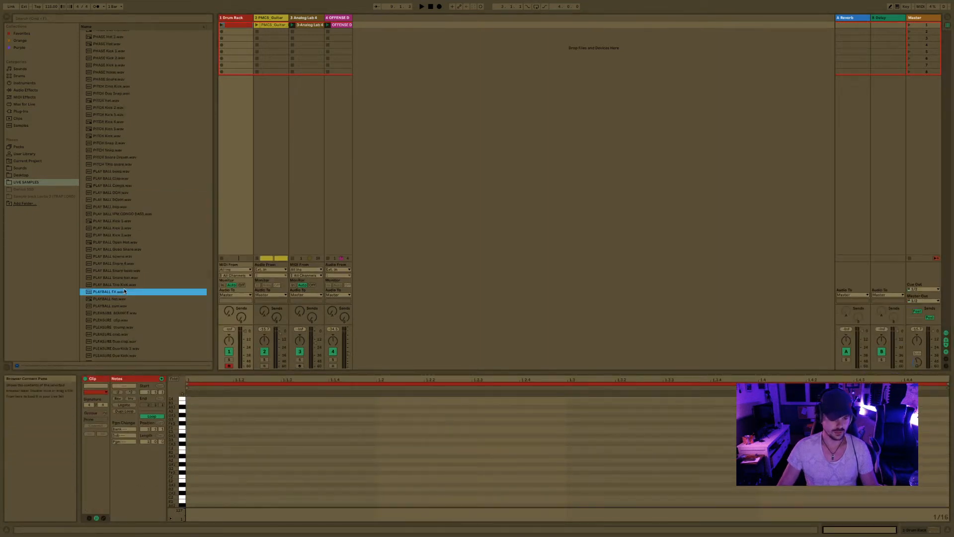
pyautogui.click(124, 292)
pyautogui.click(128, 305)
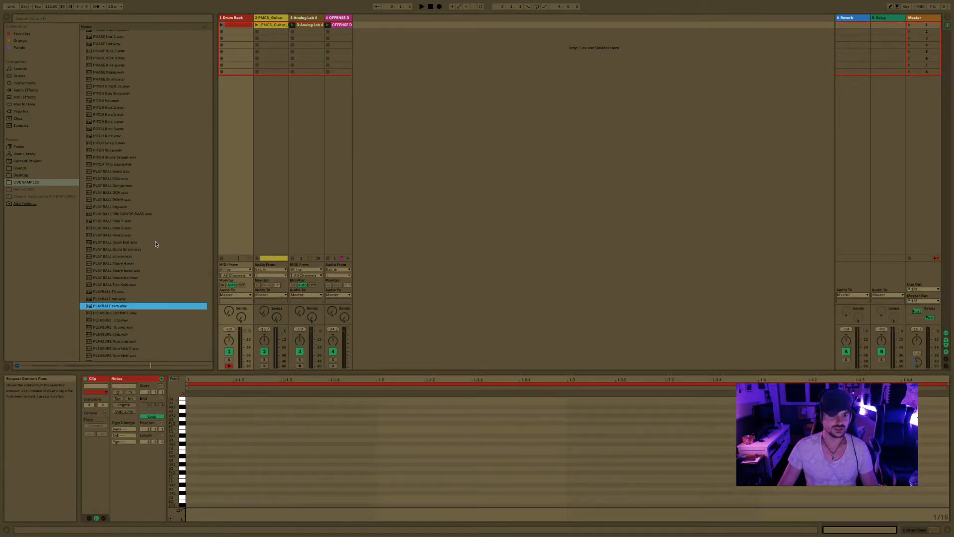
pyautogui.click(121, 220)
pyautogui.click(125, 264)
# - Audition the PLEASURE kicks, snares and effects, including PLEASURE fx.wav and PLEASURE Duo Kick 2.wav
pyautogui.scroll(-10, 128, 291)
pyautogui.click(128, 292)
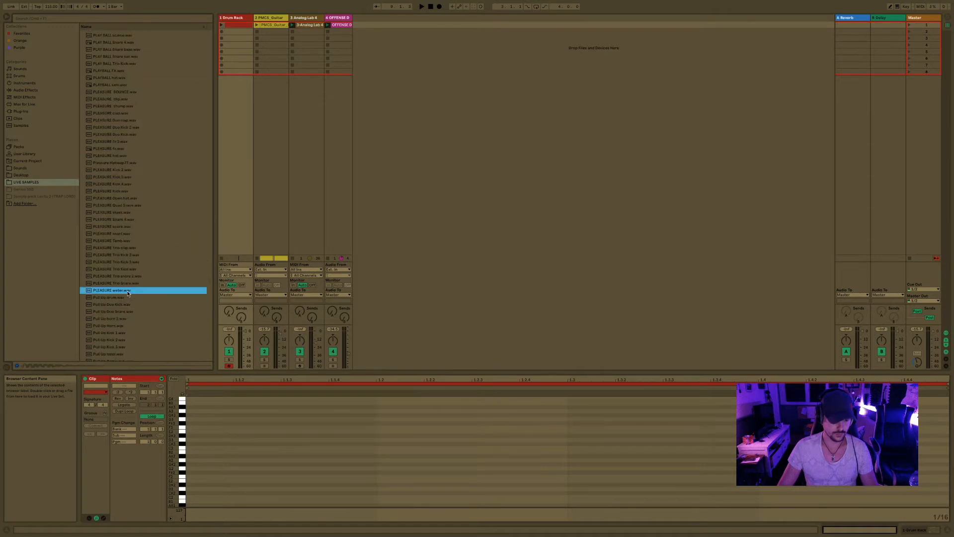
pyautogui.click(126, 262)
pyautogui.click(124, 226)
pyautogui.click(124, 148)
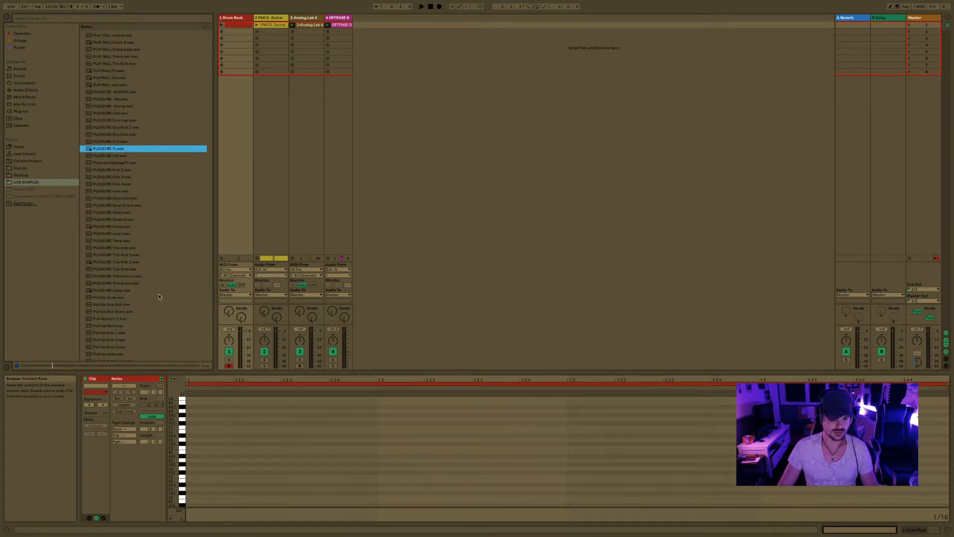
pyautogui.click(122, 134)
pyautogui.click(119, 129)
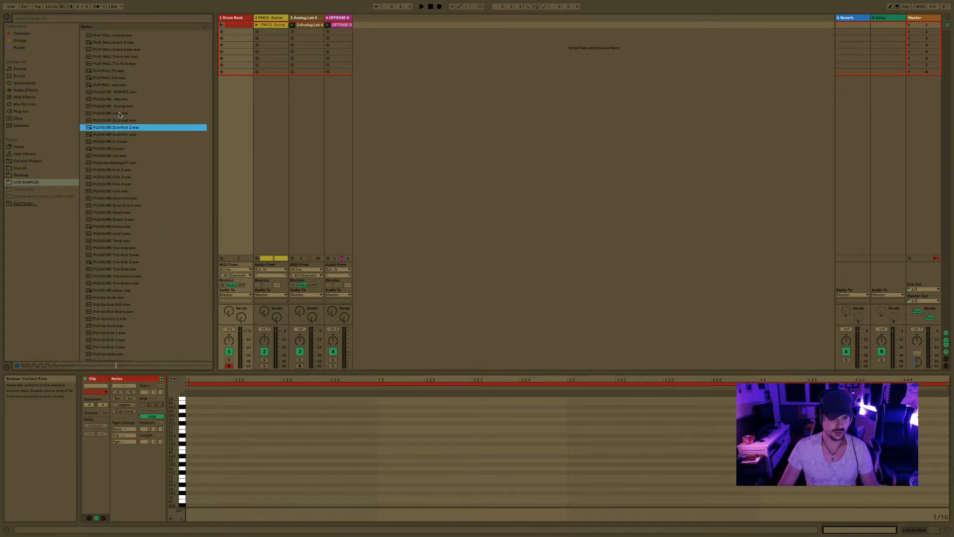
pyautogui.click(120, 106)
pyautogui.click(122, 128)
pyautogui.click(126, 241)
pyautogui.click(130, 269)
pyautogui.click(130, 262)
pyautogui.click(130, 256)
# - Audition the Pull Up and Pull Up Remix drum samples in the LIVE SAMPLES folder
pyautogui.scroll(-1, 139, 304)
pyautogui.click(127, 317)
pyautogui.click(118, 331)
pyautogui.click(118, 323)
pyautogui.scroll(-3, 117, 323)
pyautogui.click(111, 290)
pyautogui.click(112, 298)
pyautogui.click(115, 311)
pyautogui.click(115, 324)
pyautogui.scroll(-1, 115, 324)
pyautogui.click(116, 328)
pyautogui.scroll(-2, 118, 341)
pyautogui.click(117, 313)
pyautogui.click(115, 326)
pyautogui.click(118, 335)
# - Audition the REPSCARED hat and kick samples and load REPSCARED Kick 1.wav onto an empty Drum Rack pad
pyautogui.scroll(-3, 121, 322)
pyautogui.click(113, 316)
pyautogui.scroll(-1, 114, 314)
pyautogui.click(114, 303)
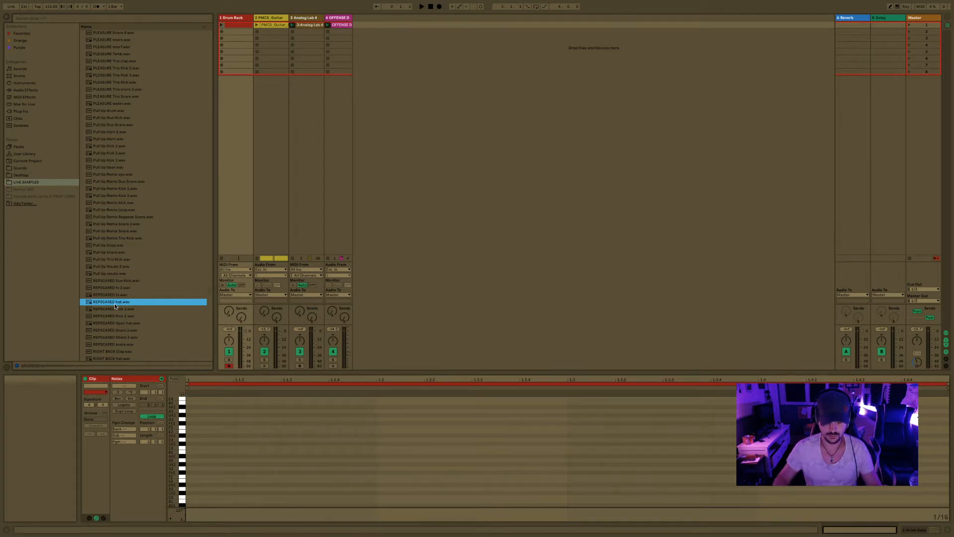
pyautogui.click(117, 325)
pyautogui.press('Up')
pyautogui.press('Up')
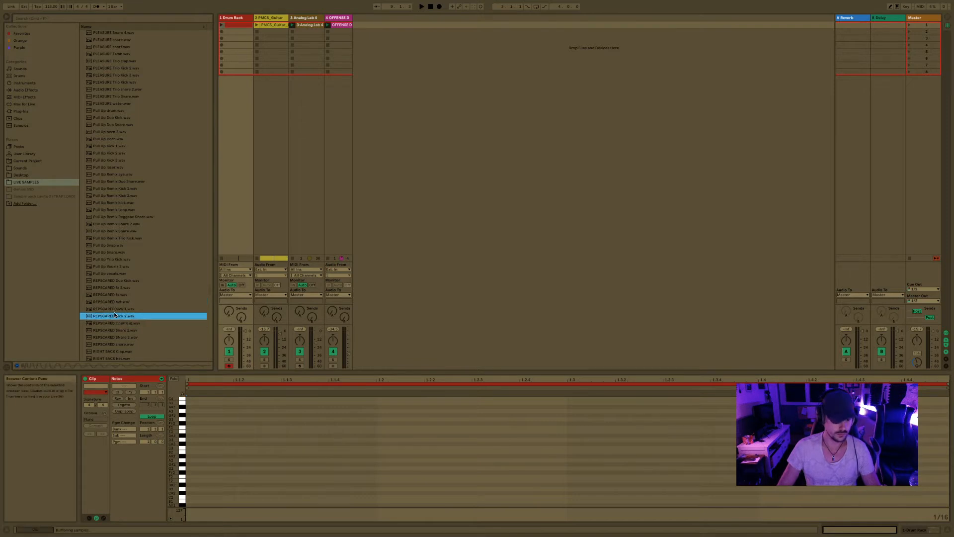
pyautogui.click(231, 19)
pyautogui.moveTo(121, 309); pyautogui.dragTo(113, 514)
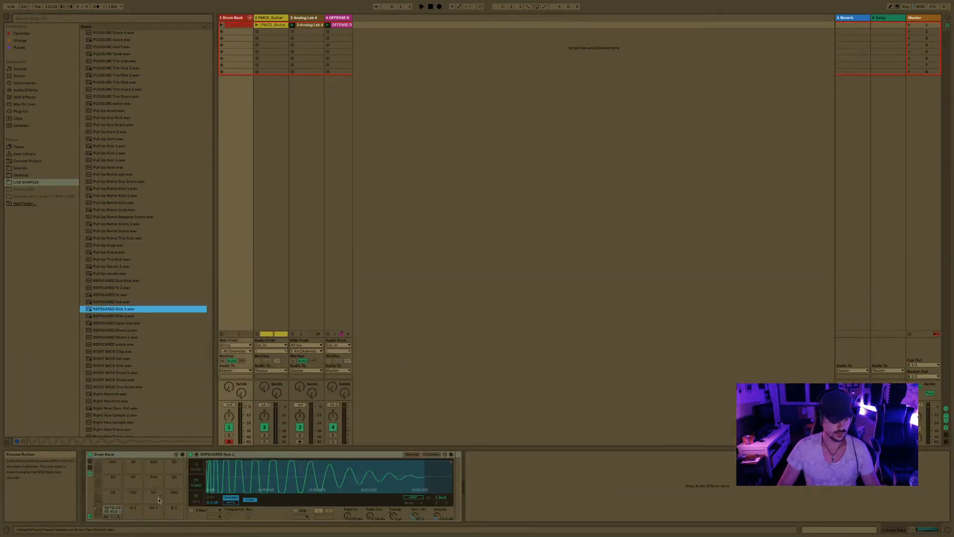
# - Compare REPSCARED Kick 1.wav and Kick 2.wav and load REPSCARED Kick 1.wav onto the lowest-note Drum Rack pad
pyautogui.scroll(-4, 158, 500)
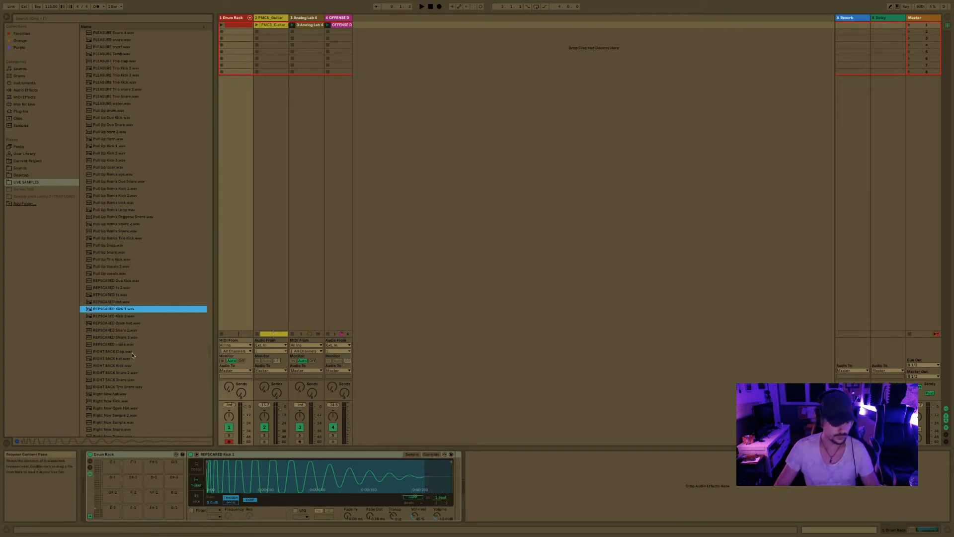
pyautogui.click(120, 314)
pyautogui.click(120, 311)
pyautogui.click(118, 316)
pyautogui.click(113, 311)
pyautogui.moveTo(111, 310); pyautogui.dragTo(111, 517)
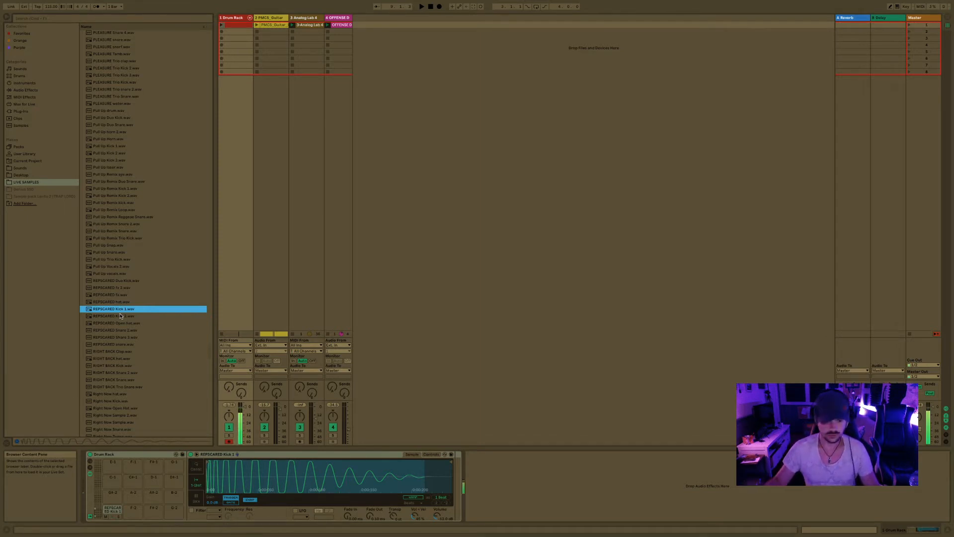
# - Audition the RIGHT BACK, Right Now, ROCK BOYS and RUSSIA HUSTLE samples to look for more drum sounds
pyautogui.click(126, 352)
pyautogui.click(130, 373)
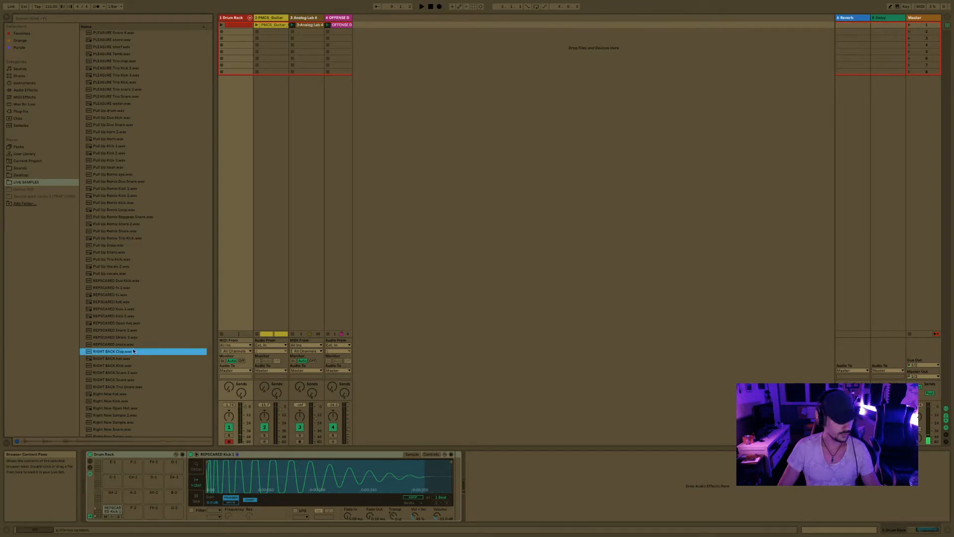
pyautogui.click(132, 387)
pyautogui.click(133, 401)
pyautogui.scroll(-4, 135, 343)
pyautogui.click(134, 375)
pyautogui.click(136, 392)
pyautogui.click(129, 380)
pyautogui.scroll(-2, 129, 379)
pyautogui.click(129, 378)
pyautogui.scroll(-3, 129, 379)
pyautogui.click(130, 378)
pyautogui.click(130, 385)
pyautogui.scroll(-2, 130, 395)
pyautogui.click(131, 401)
pyautogui.scroll(-1, 131, 401)
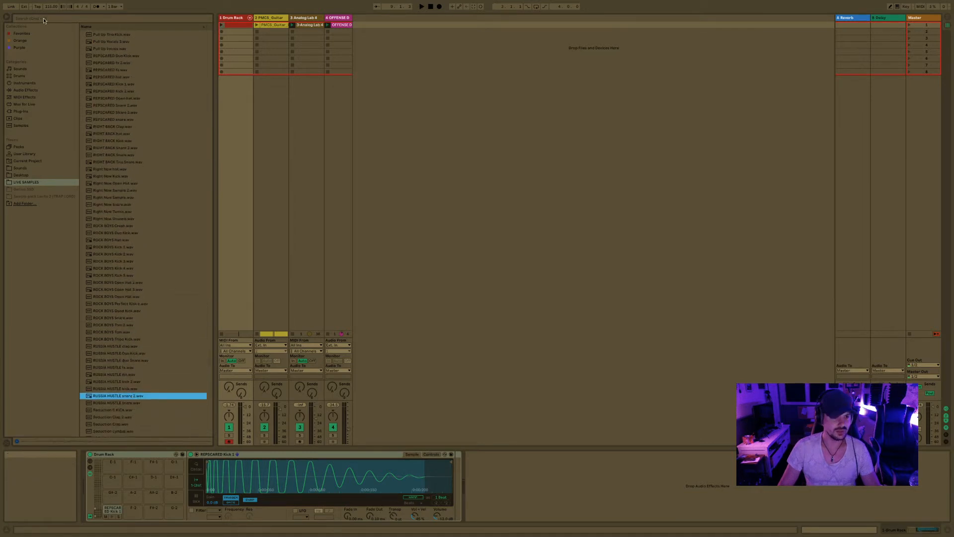
# - Search the LIVE SAMPLES folder for "clap" and select the OFFENSE DISS effect track
pyautogui.click(43, 18)
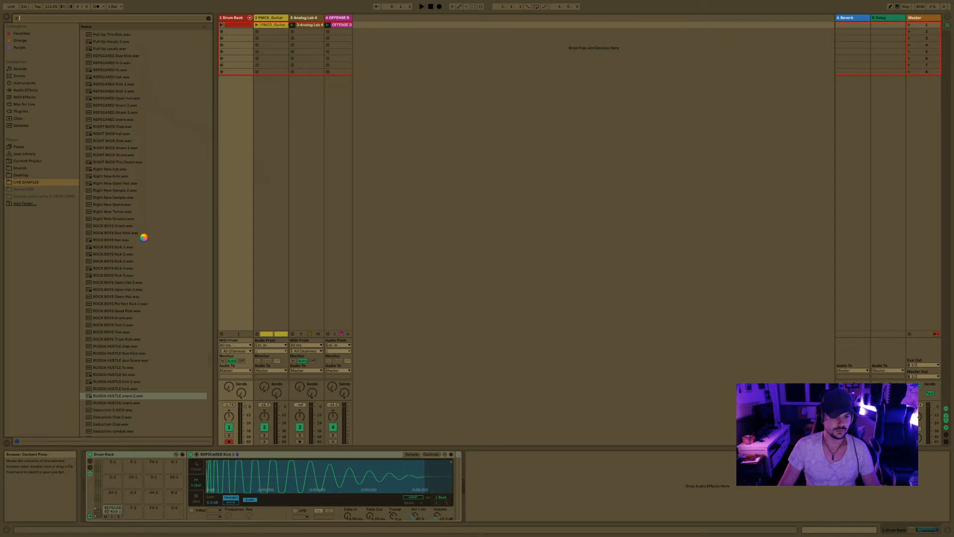
pyautogui.write('lap')
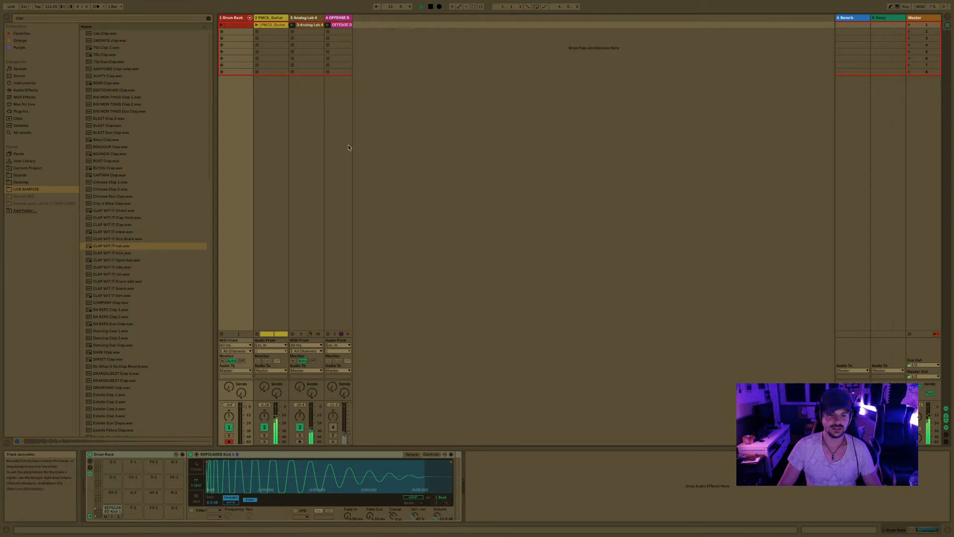
pyautogui.click(383, 37)
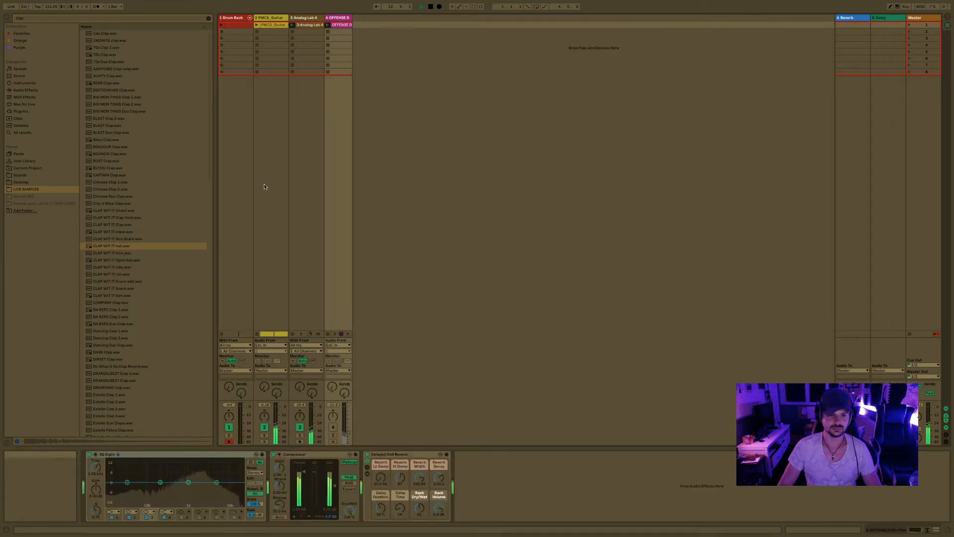
# - Audition the CLAP WIT IT, DA REFS and Dancing clap samples, continuing down to LIGHTMAN Clap 1.wav, while the beat plays
pyautogui.click(119, 261)
pyautogui.click(119, 246)
pyautogui.click(118, 272)
pyautogui.click(118, 238)
pyautogui.click(119, 288)
pyautogui.click(119, 309)
pyautogui.click(119, 324)
pyautogui.click(119, 345)
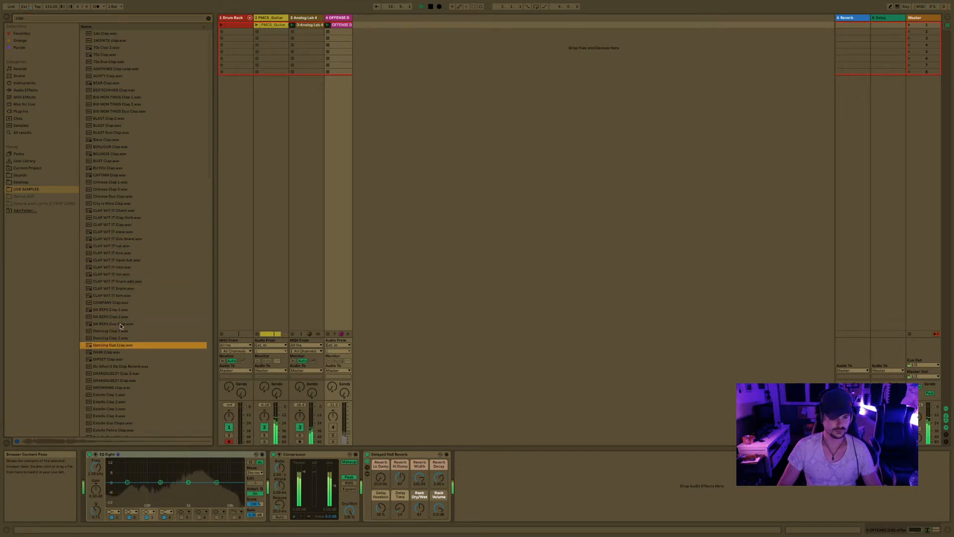
pyautogui.click(119, 329)
pyautogui.scroll(-10, 119, 303)
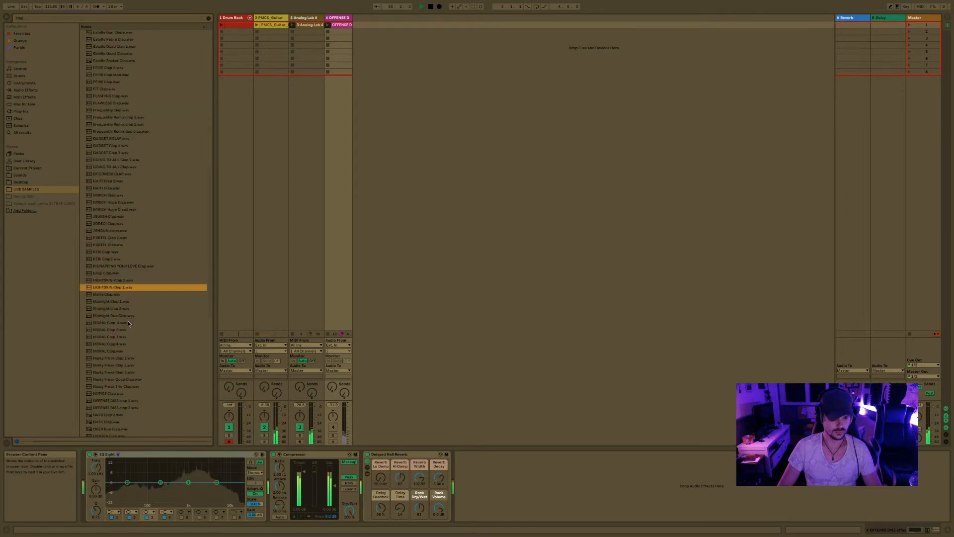
# - Stop playback, copy the Analog Lab clip to the start of its track in the arrangement and duplicate it once
pyautogui.click(336, 37)
pyautogui.press('Tab')
pyautogui.press('space')
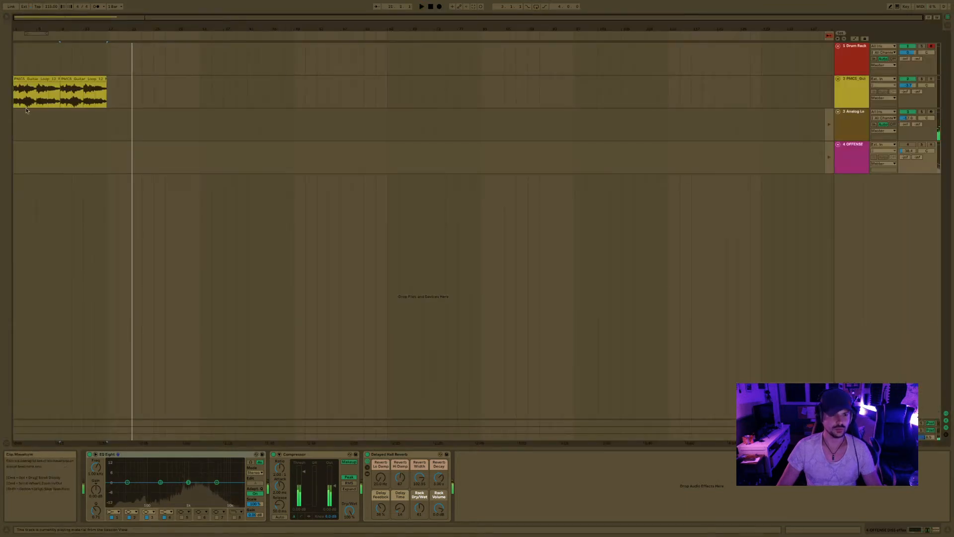
pyautogui.click(18, 124)
pyautogui.press('Tab')
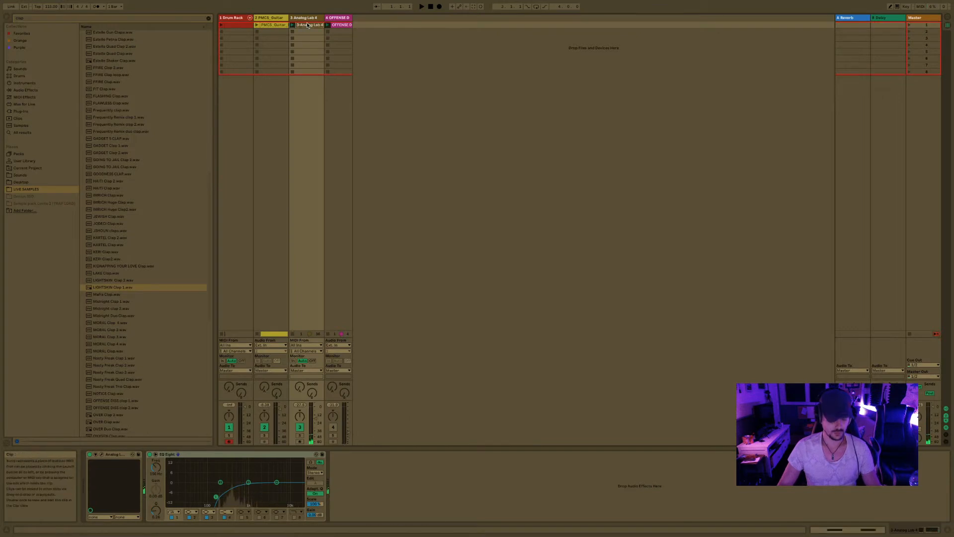
pyautogui.press('Tab')
pyautogui.press('super+alt+b')
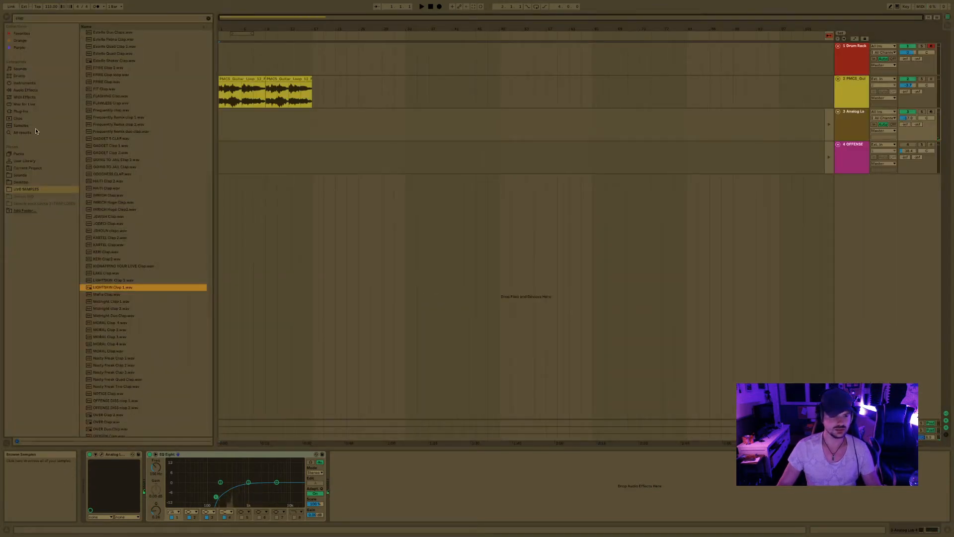
pyautogui.press('super+v')
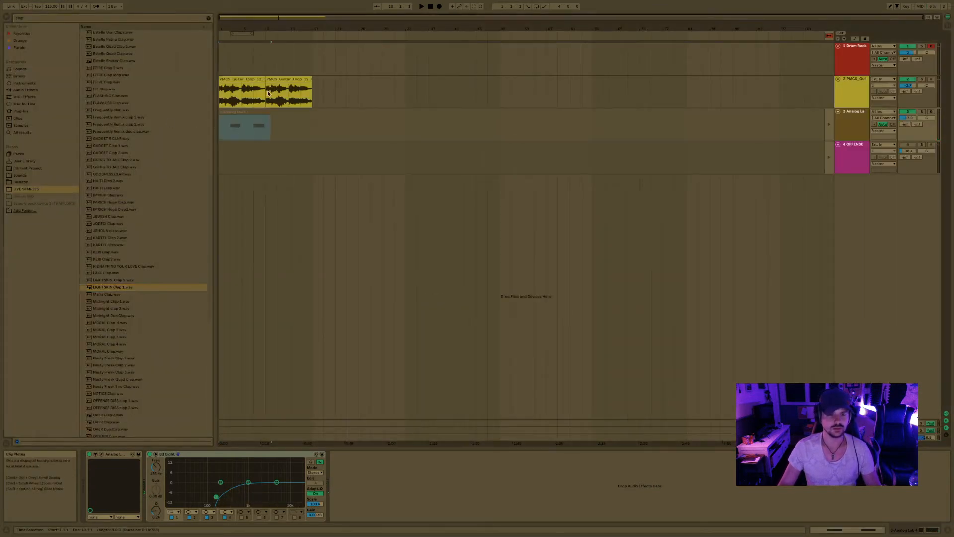
pyautogui.press('super+d')
# - Hide the browser and stretch the arrangement loop brace over the first 16 bars, matching the two guitar clips
pyautogui.click(5, 20)
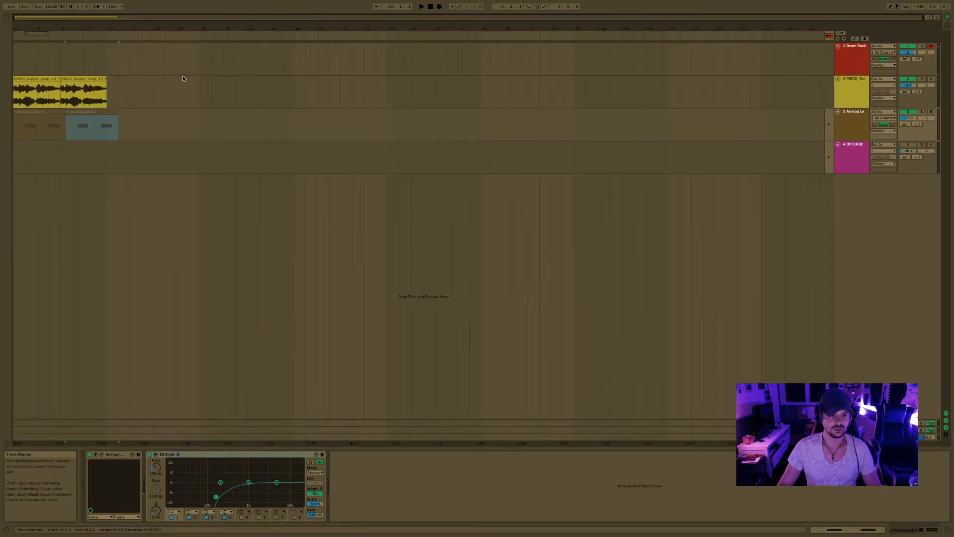
pyautogui.click(24, 34)
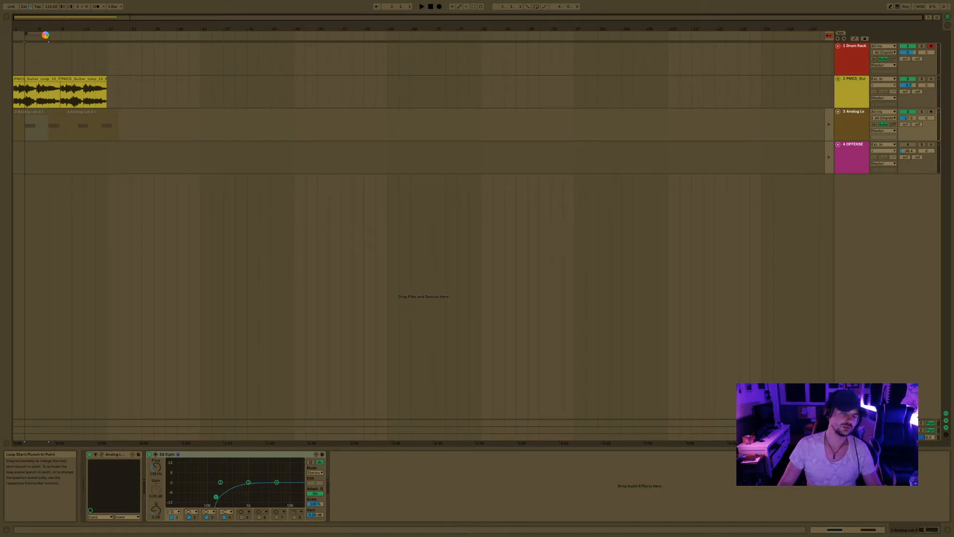
pyautogui.moveTo(48, 35); pyautogui.dragTo(106, 54)
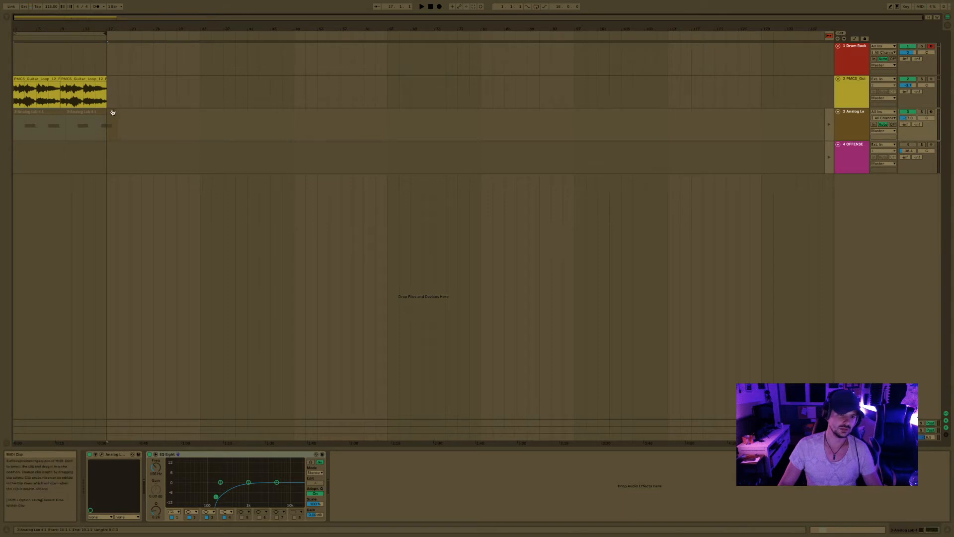
# - Shorten the first Analog Lab clip to one guitar loop's length, duplicate it behind itself and delete the leftover piece
pyautogui.click(44, 111)
pyautogui.press('space')
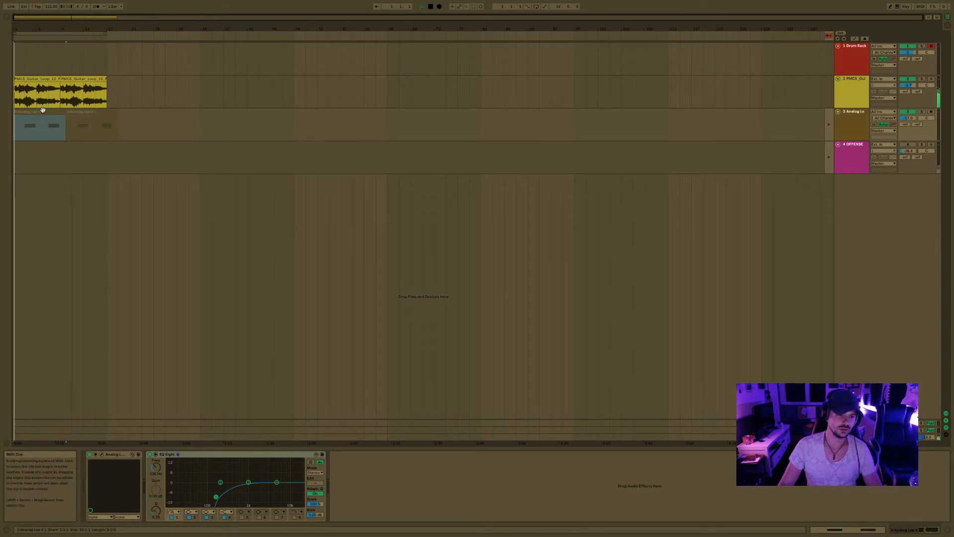
pyautogui.moveTo(62, 113); pyautogui.dragTo(58, 114)
pyautogui.press('super+d')
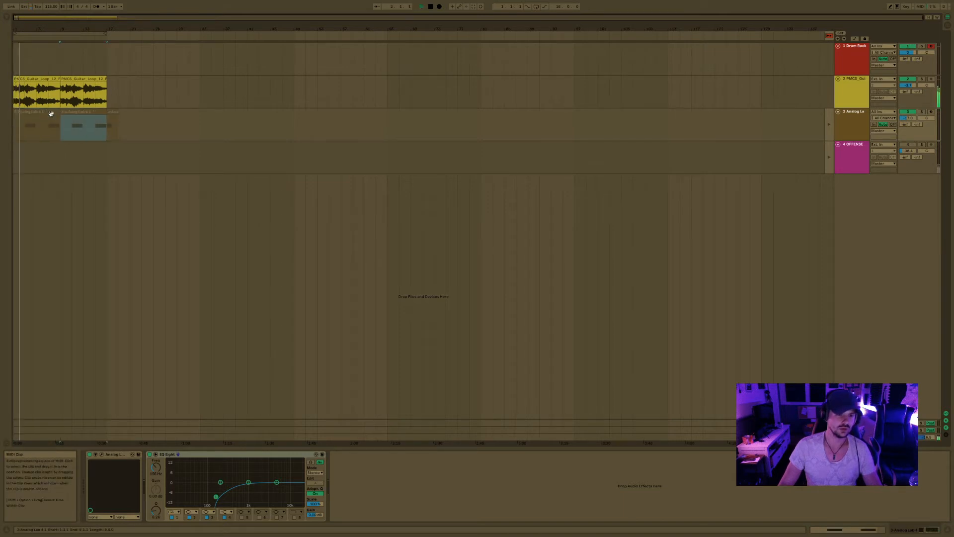
pyautogui.click(115, 111)
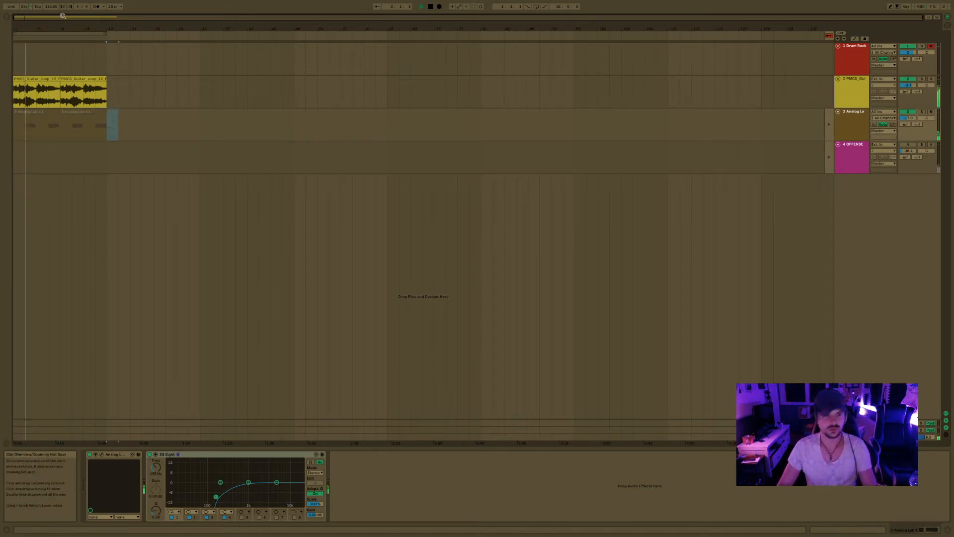
pyautogui.press('Delete')
# - Turn on looping for the first 16 bars and select that range across all four tracks
pyautogui.rightClick(67, 35)
pyautogui.click(76, 38)
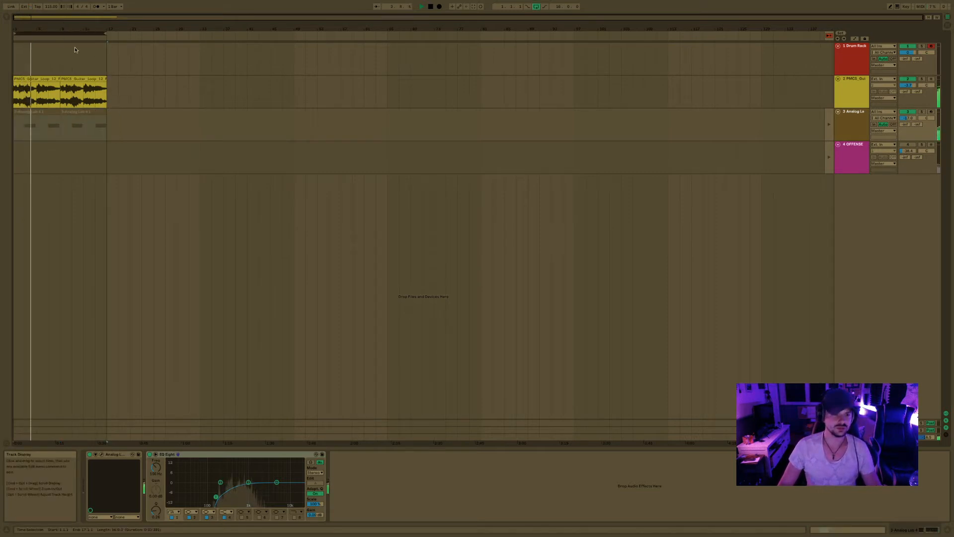
pyautogui.moveTo(17, 48); pyautogui.dragTo(105, 171)
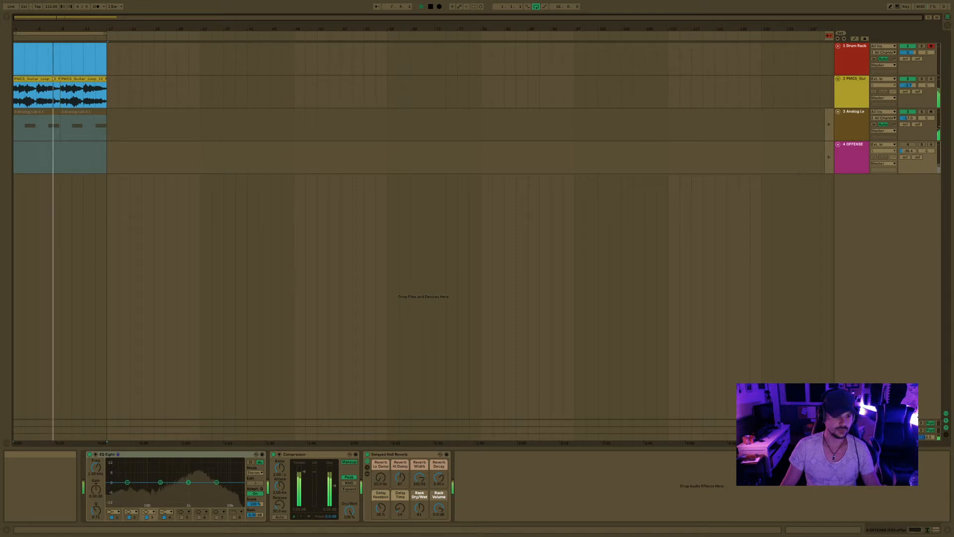
# - Examine the guitar track's EQ Eight and the Drum Rack's devices while the arrangement loop plays
pyautogui.press('Tab')
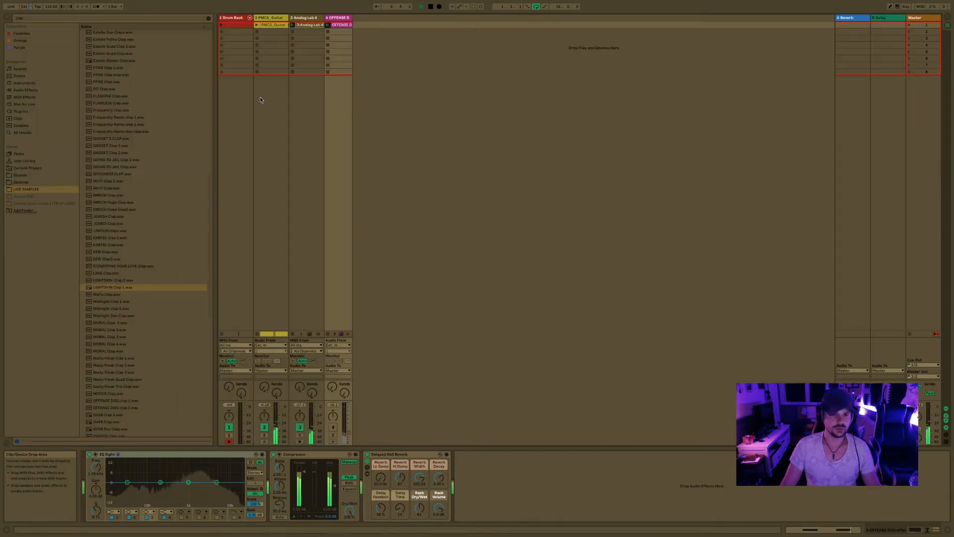
pyautogui.click(270, 25)
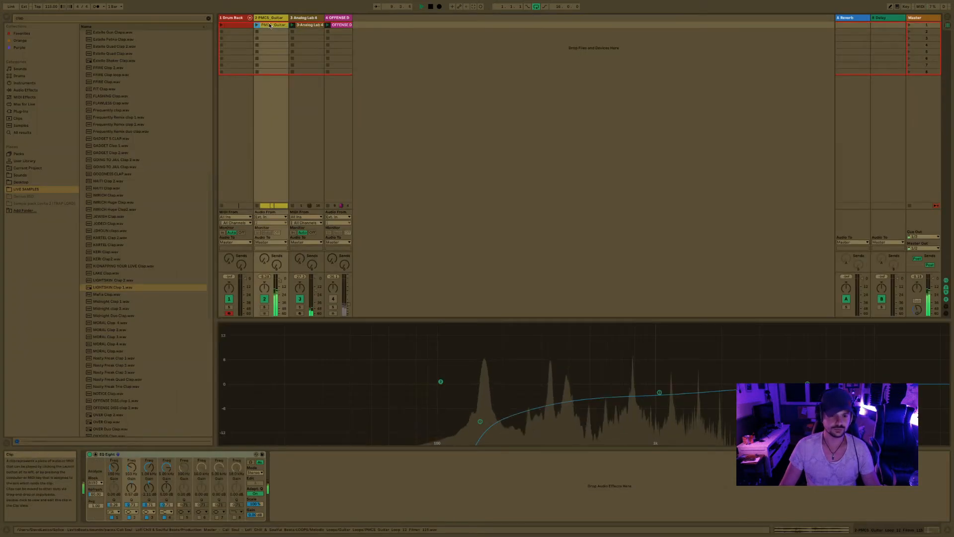
pyautogui.press('Tab')
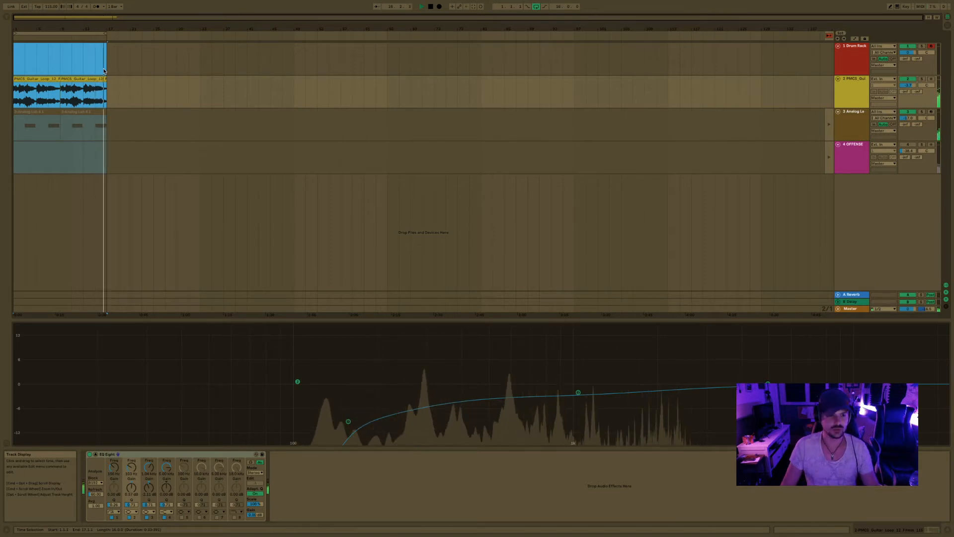
pyautogui.click(105, 61)
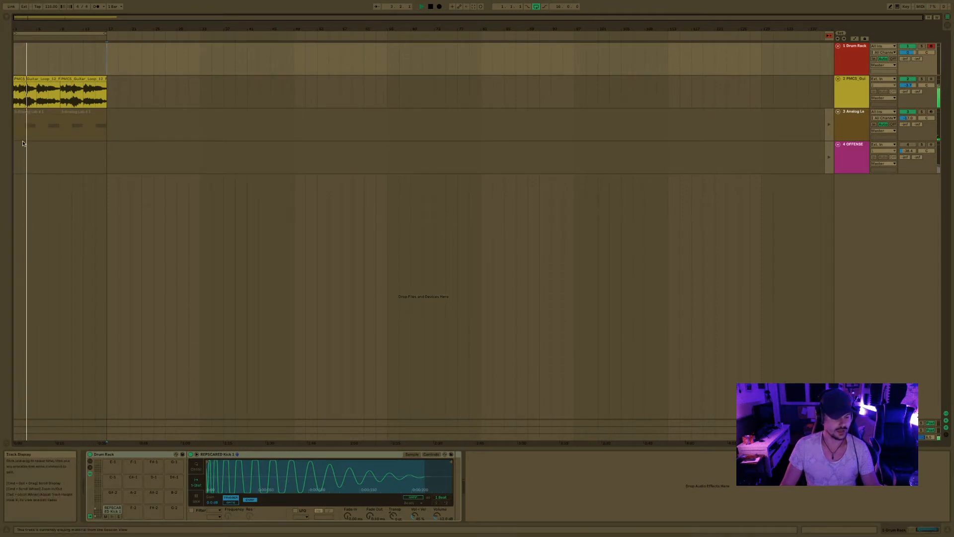
pyautogui.press('Tab')
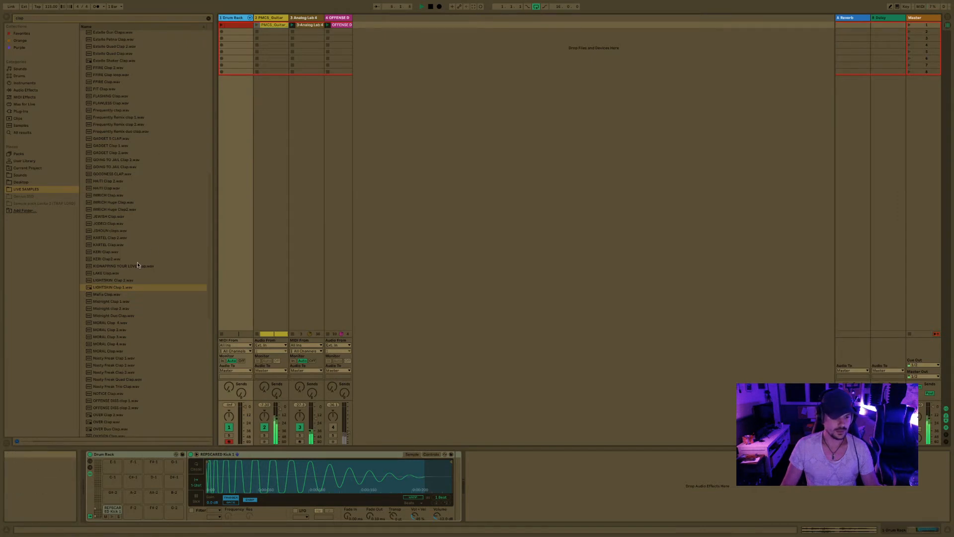
pyautogui.click(231, 26)
pyautogui.click(128, 454)
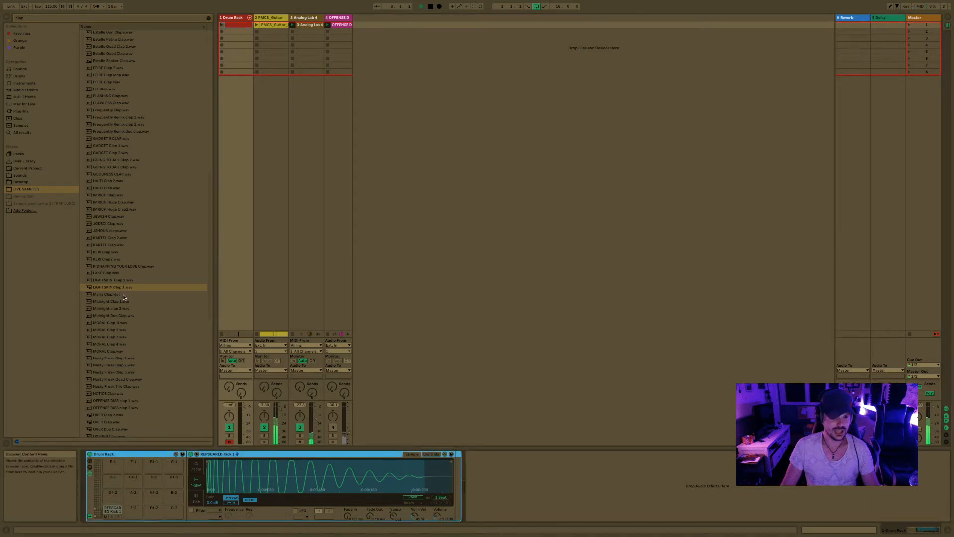
# - Audition the Midnight, PASSION and PEACE clap samples against the looped guitar and pad
pyautogui.click(124, 301)
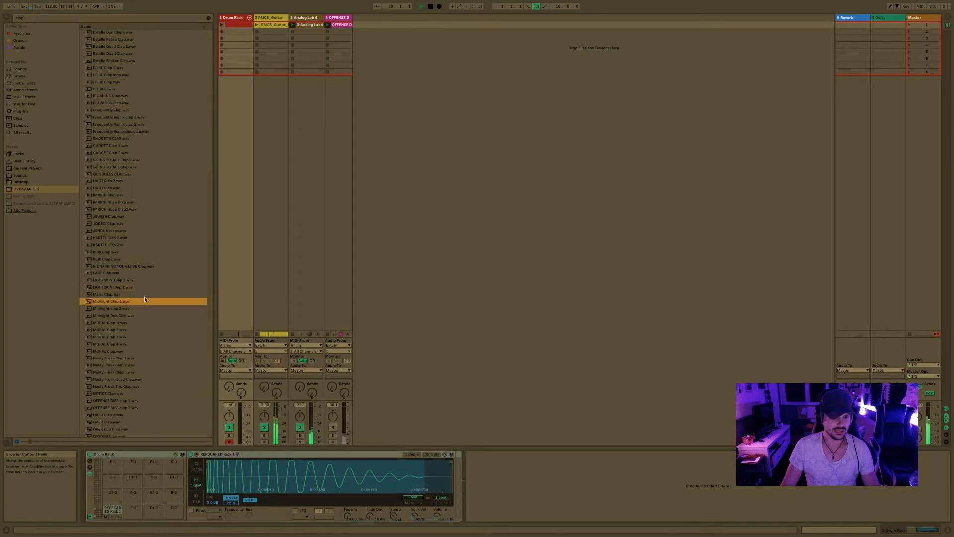
pyautogui.click(237, 18)
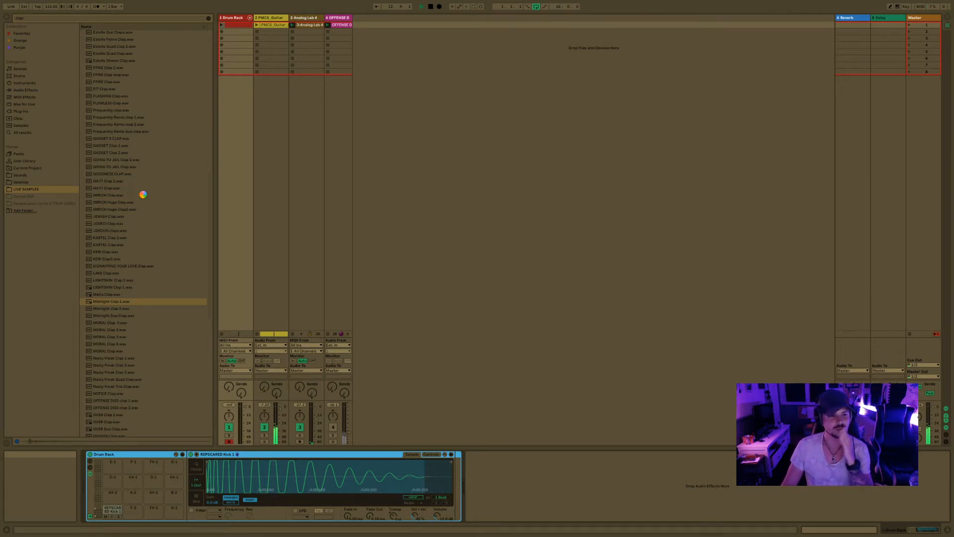
pyautogui.click(138, 209)
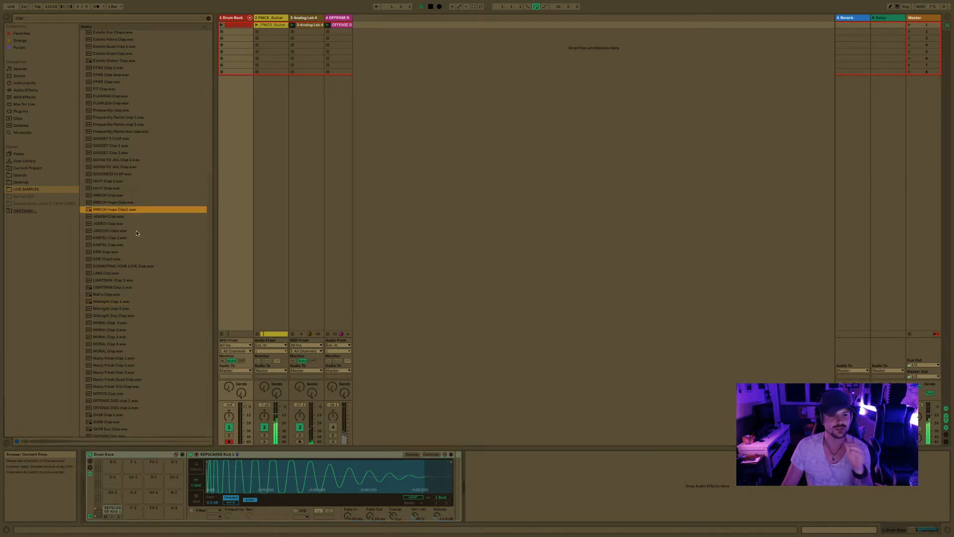
pyautogui.click(132, 252)
pyautogui.click(135, 280)
pyautogui.click(138, 315)
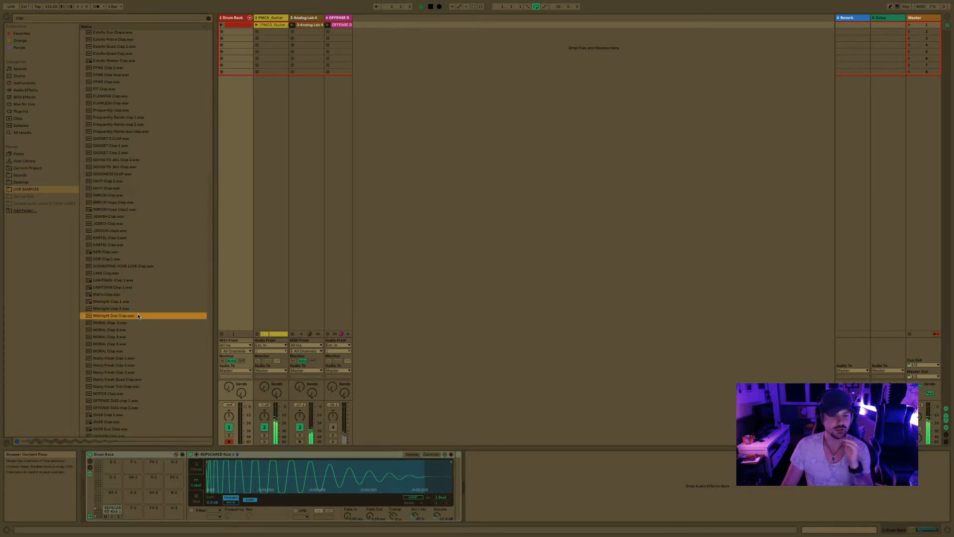
pyautogui.scroll(-8, 138, 316)
pyautogui.click(130, 277)
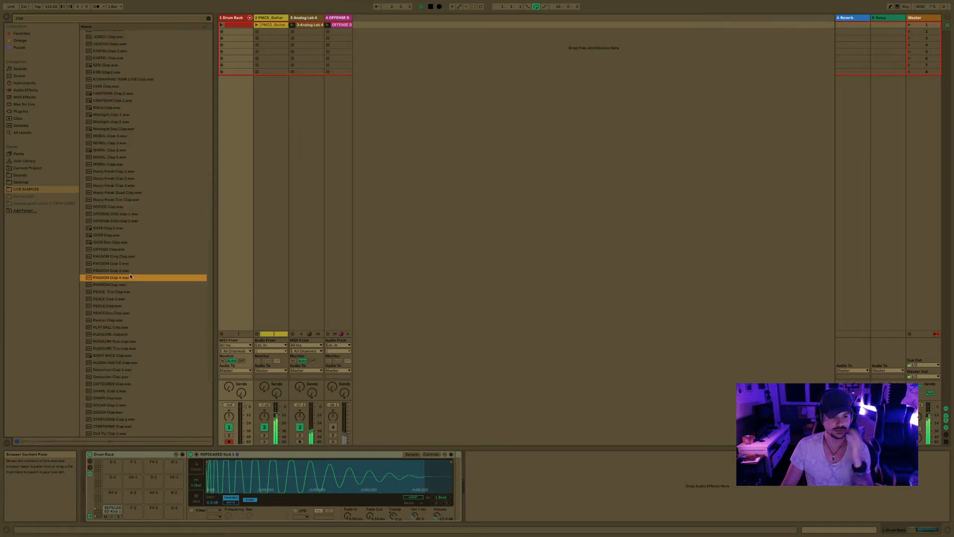
pyautogui.click(115, 262)
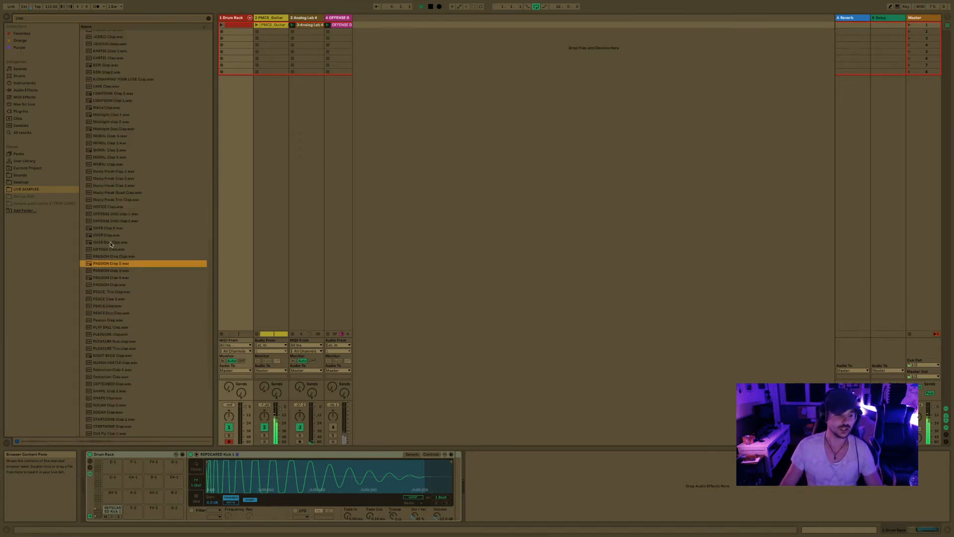
pyautogui.click(112, 277)
pyautogui.click(113, 291)
pyautogui.click(112, 305)
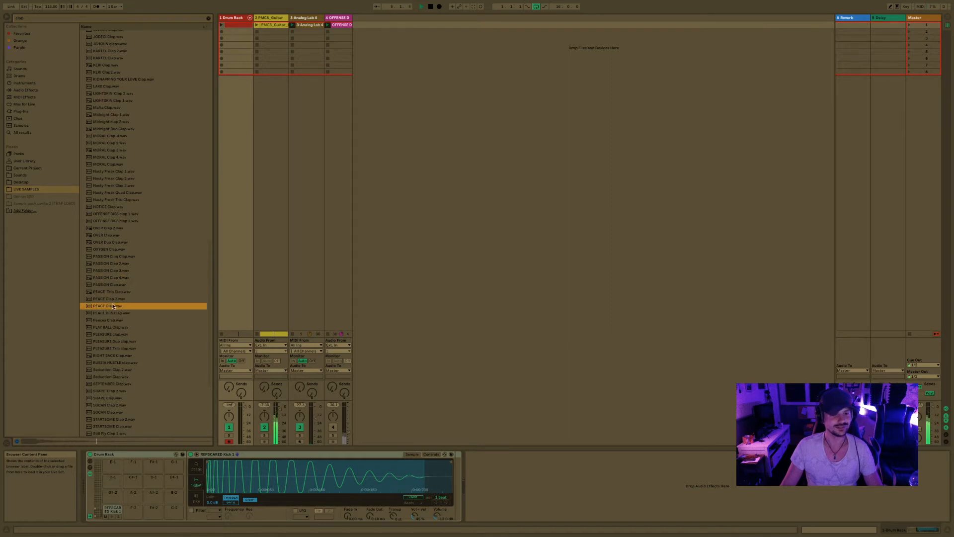
# - Compare the Seduction, RIGHT BACK, PLEASURE, SEPTEMBER and SHAPE clap samples over the running loop
pyautogui.click(114, 376)
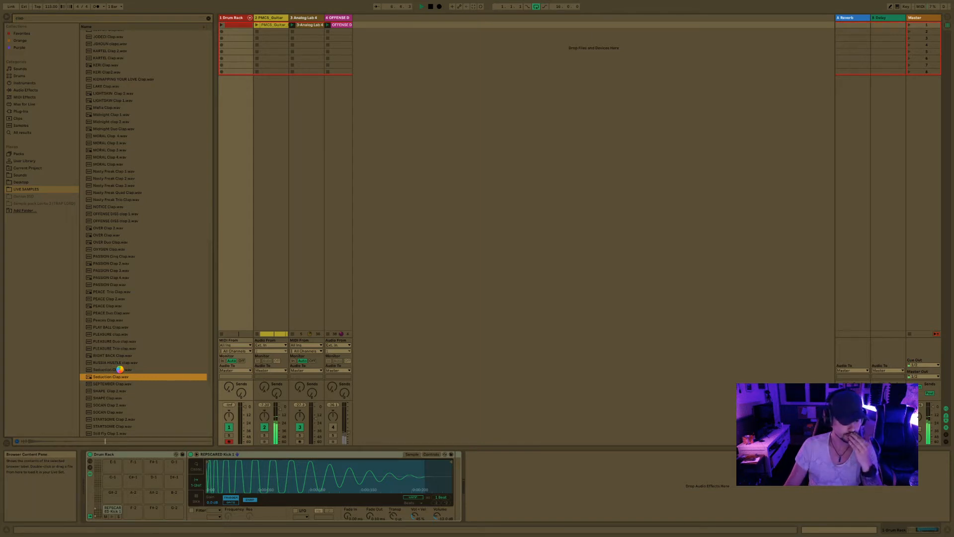
pyautogui.click(119, 369)
pyautogui.click(117, 356)
pyautogui.click(117, 348)
pyautogui.click(119, 341)
pyautogui.click(118, 384)
pyautogui.click(117, 377)
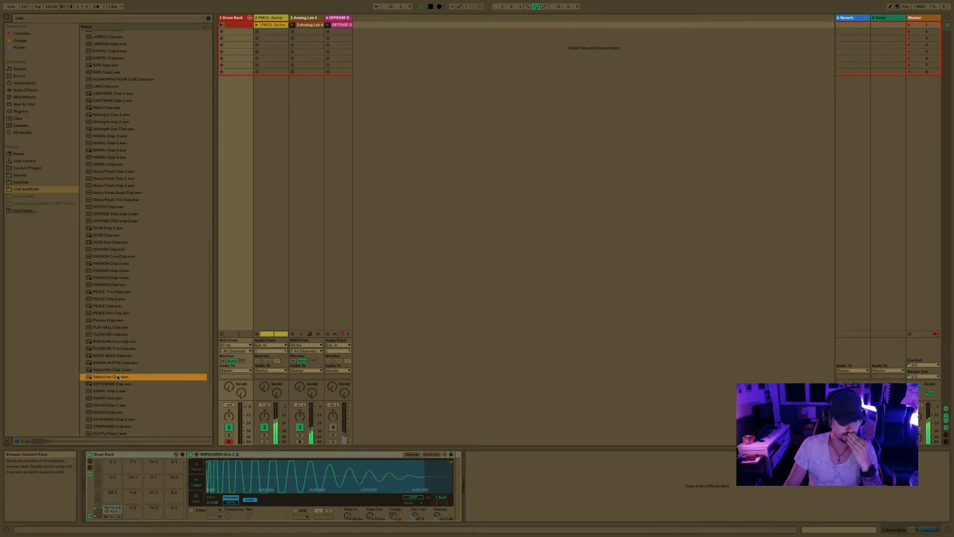
pyautogui.click(114, 390)
pyautogui.click(113, 382)
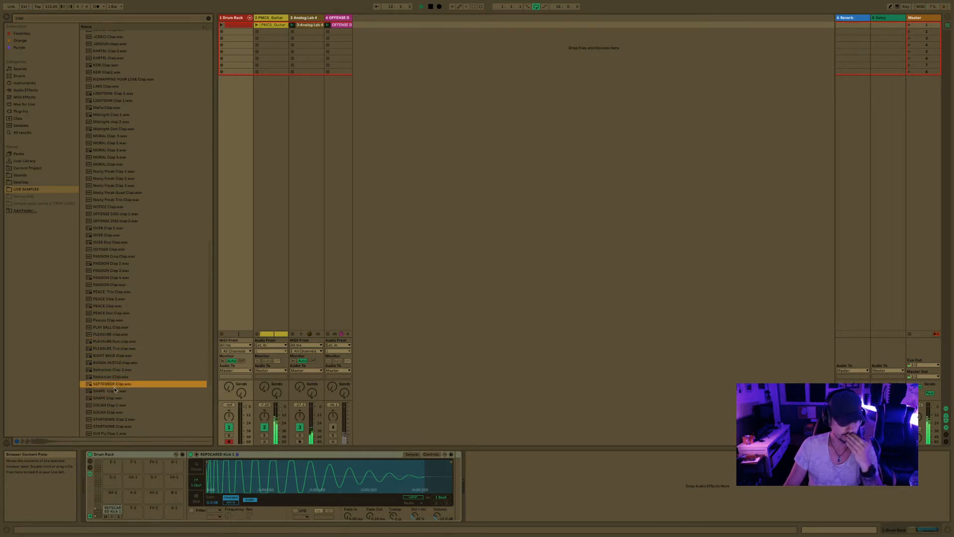
pyautogui.click(114, 391)
pyautogui.click(118, 404)
pyautogui.click(119, 412)
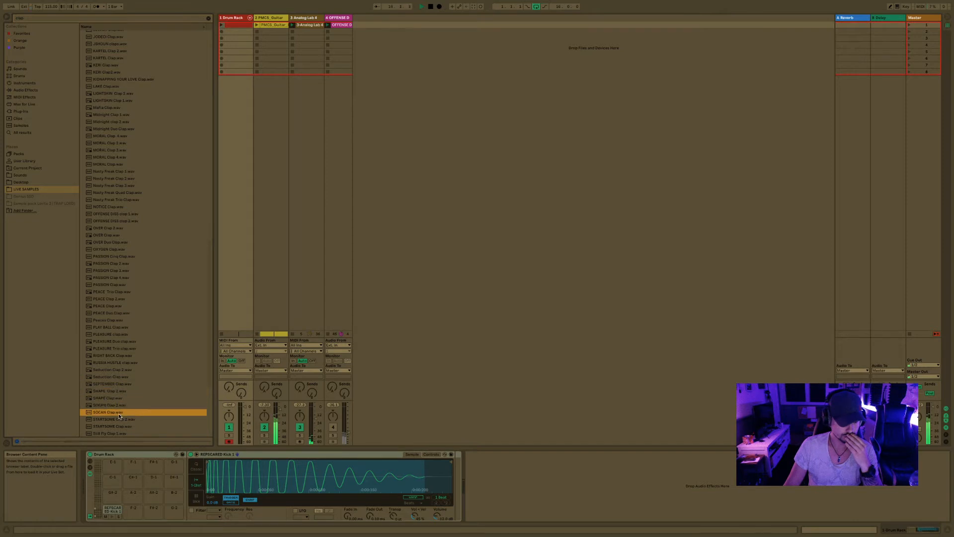
pyautogui.scroll(-1, 120, 416)
pyautogui.click(118, 409)
pyautogui.click(115, 417)
pyautogui.click(119, 381)
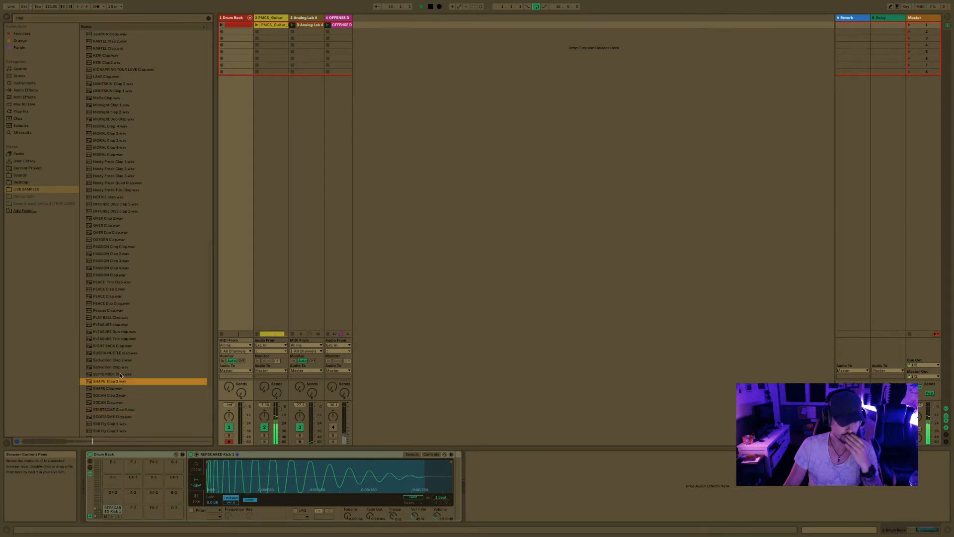
# - Open the empty Drum Rack clip in the note editor, try out the kick and start playback
pyautogui.press('space')
pyautogui.doubleClick(238, 25)
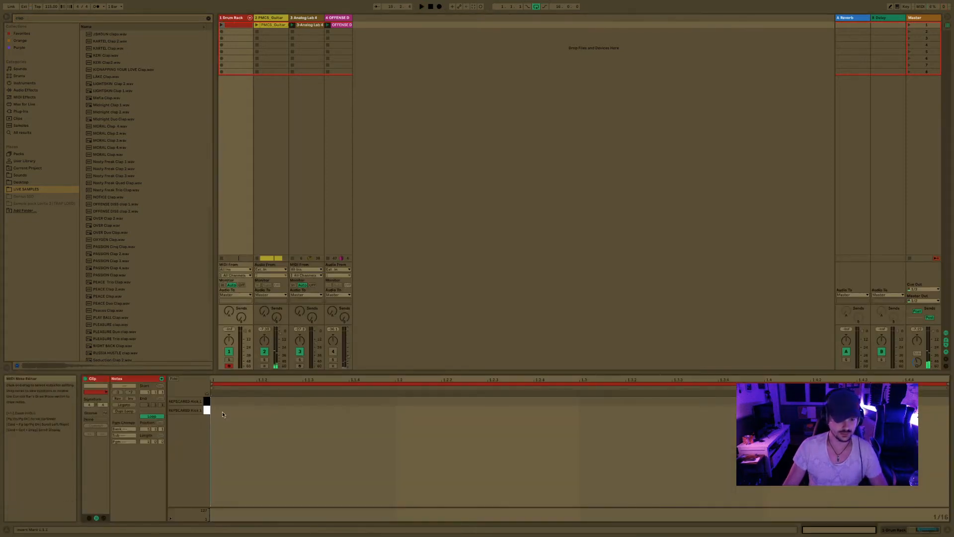
pyautogui.press('a')
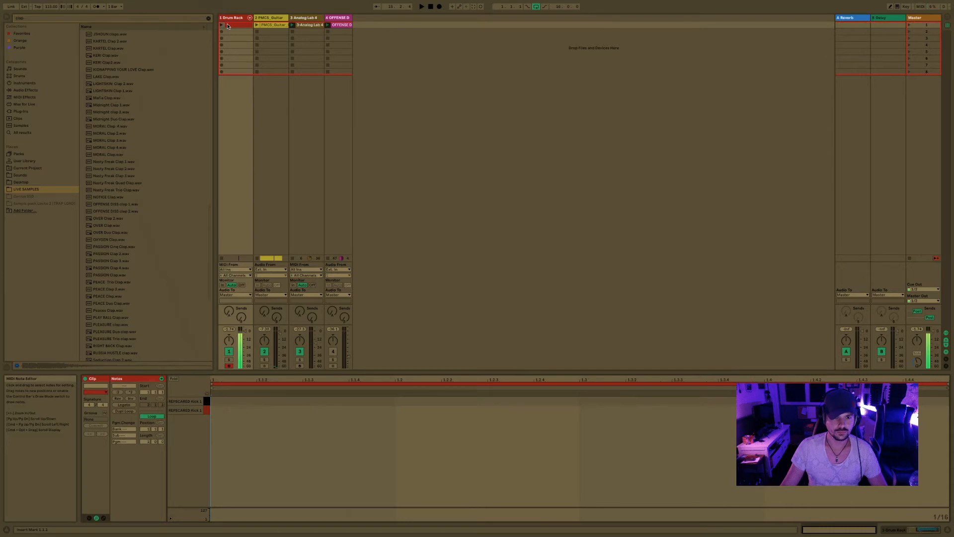
pyautogui.press('space')
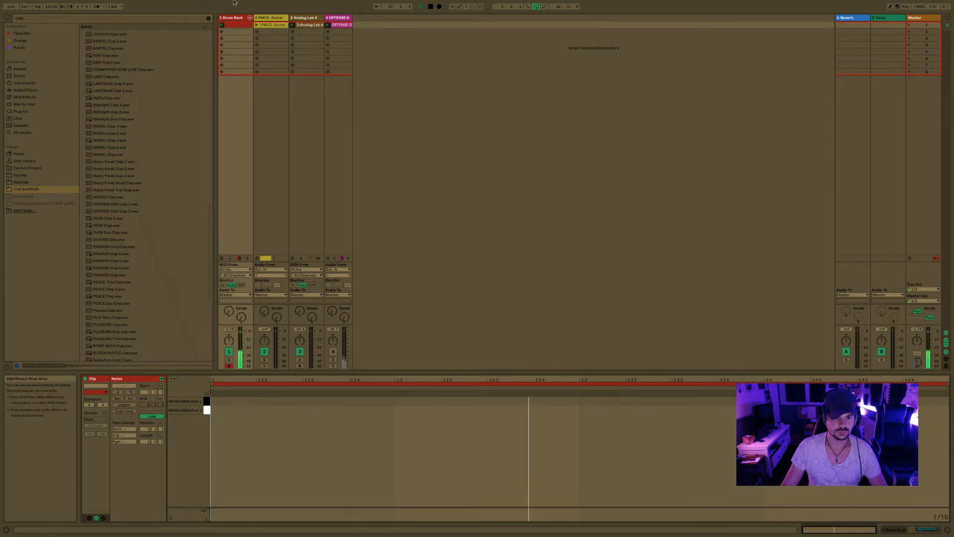
# - Place a kick note on 1.1.1 in the Drum Rack clip and set its loop length to 4 bars
pyautogui.doubleClick(220, 410)
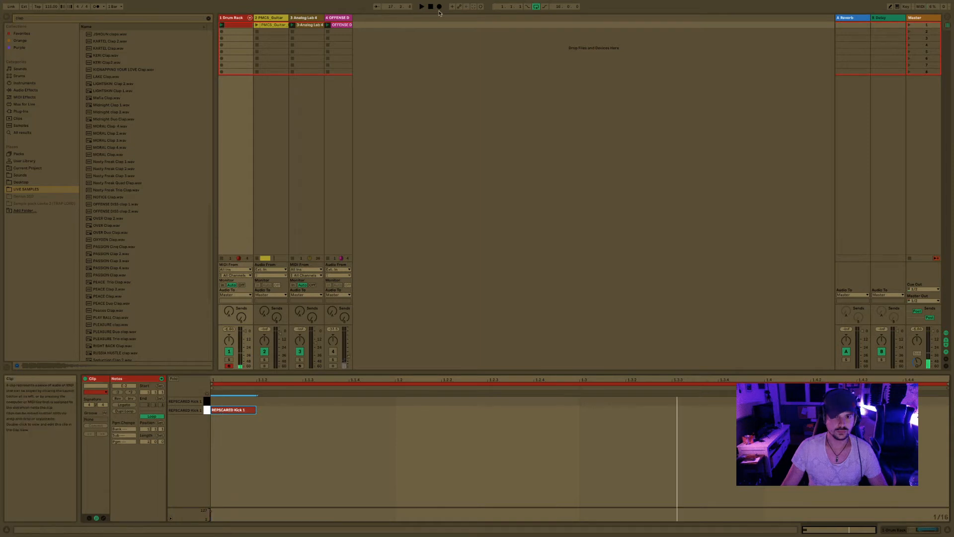
pyautogui.press('Tab')
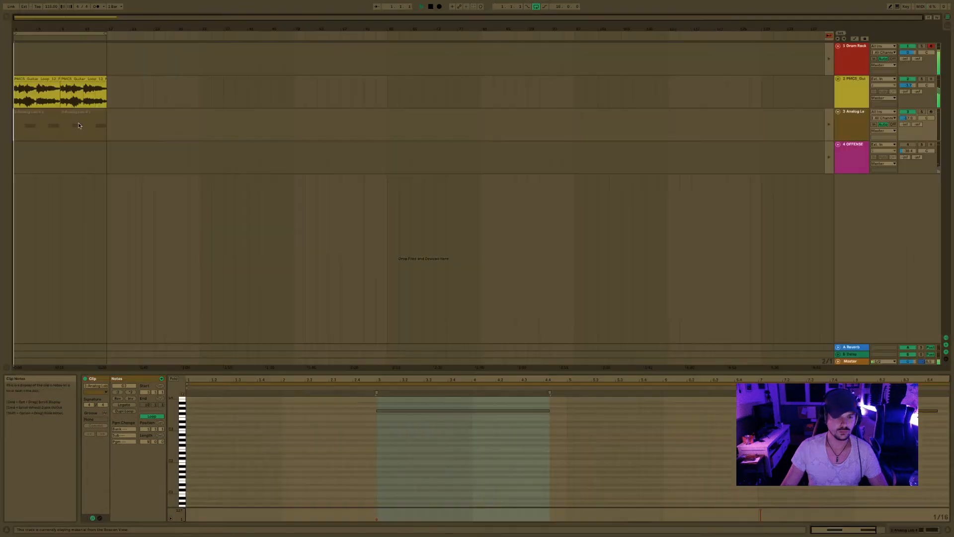
pyautogui.press('Tab')
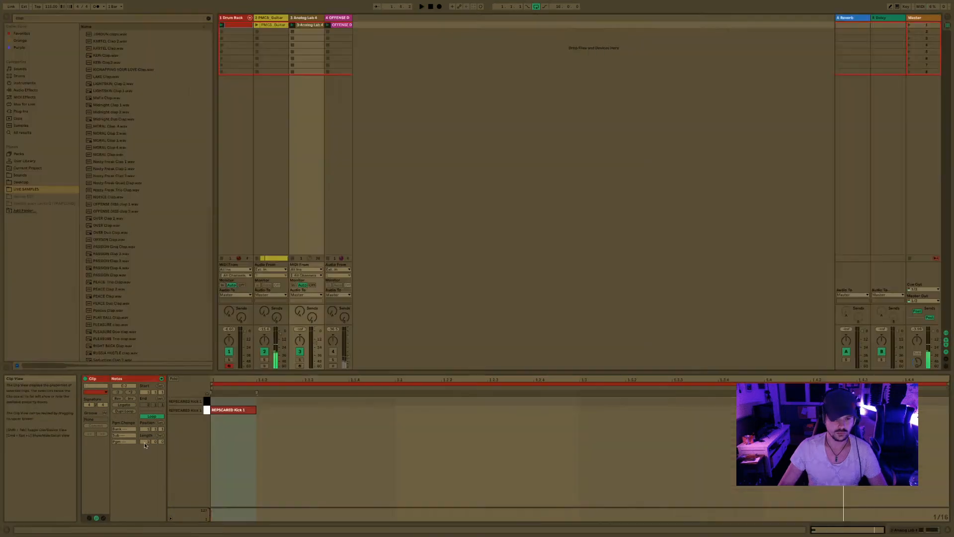
pyautogui.click(144, 442)
pyautogui.write('4')
pyautogui.press('Return')
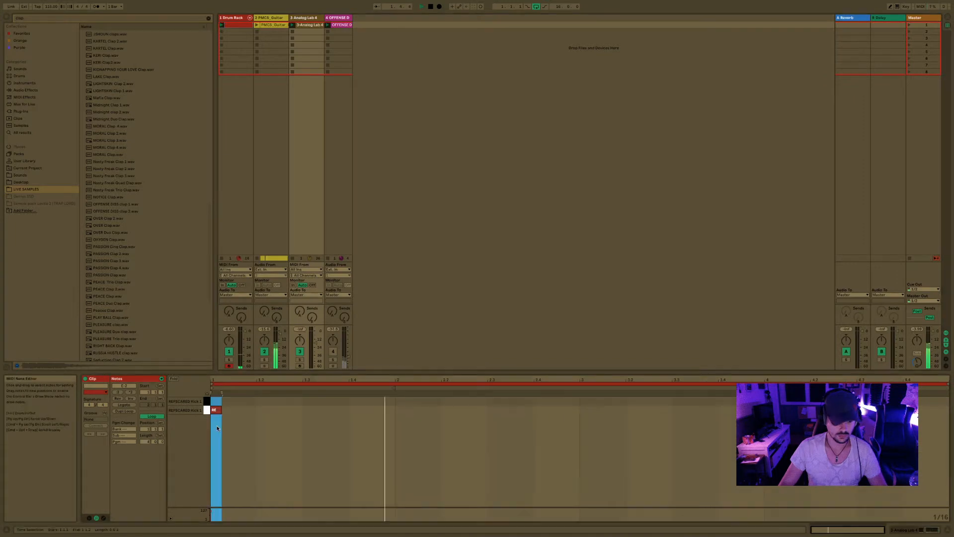
# - Add kick notes at 1.2.3, 2.1.1 and 2.4.3 while listening to the guitar and pad
pyautogui.click(217, 410)
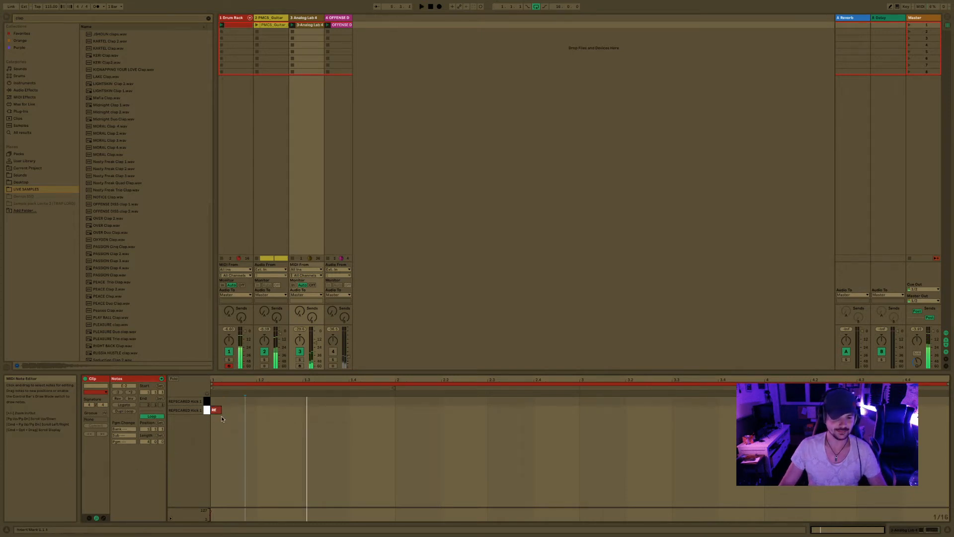
pyautogui.click(257, 410)
pyautogui.press('space')
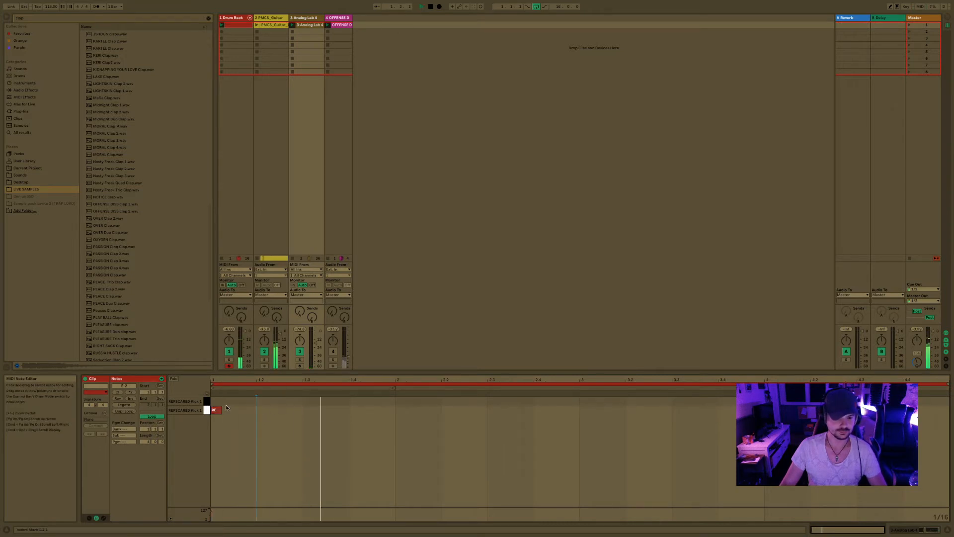
pyautogui.doubleClick(284, 409)
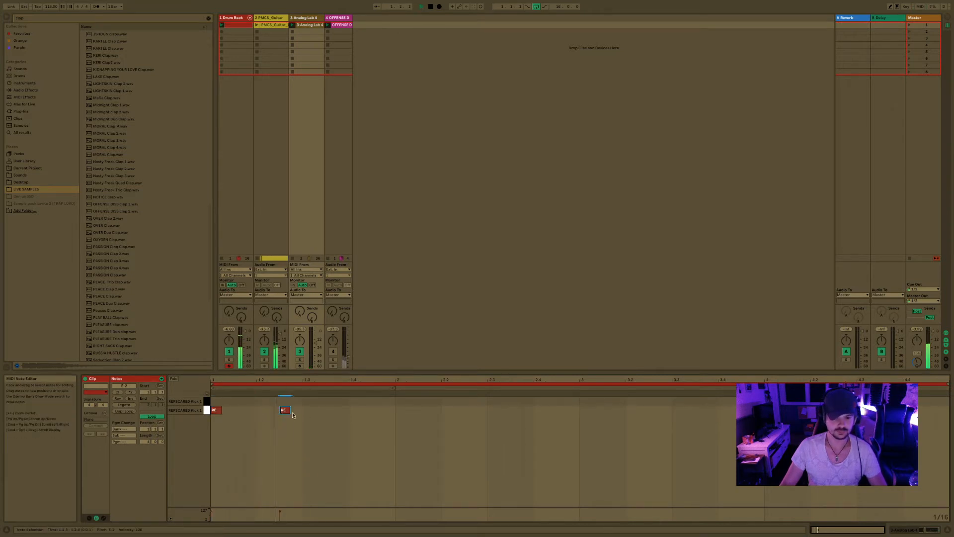
pyautogui.click(398, 415)
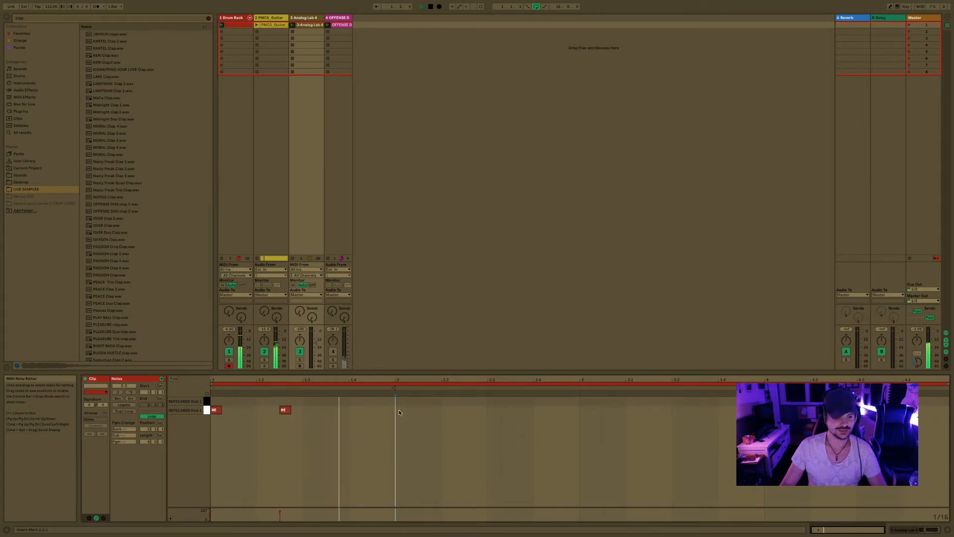
pyautogui.doubleClick(399, 410)
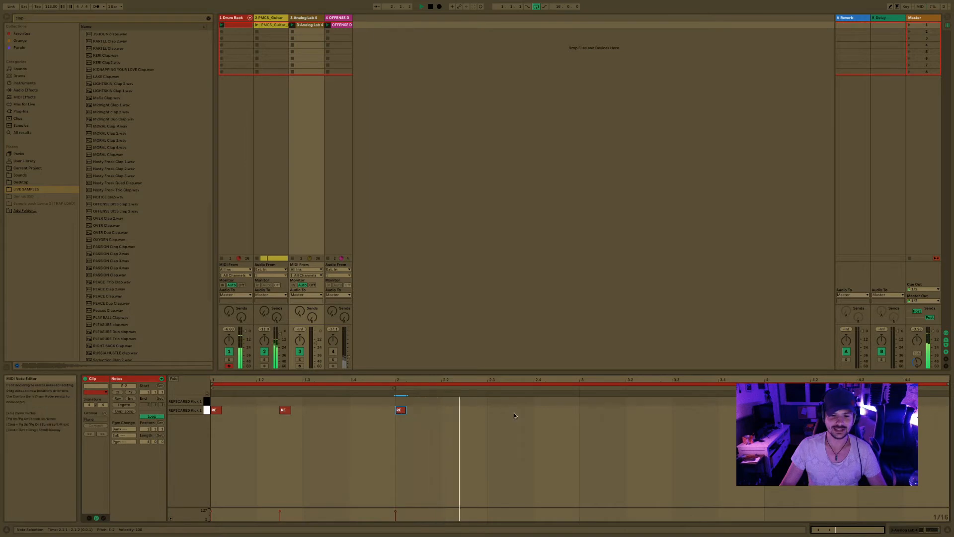
pyautogui.doubleClick(557, 409)
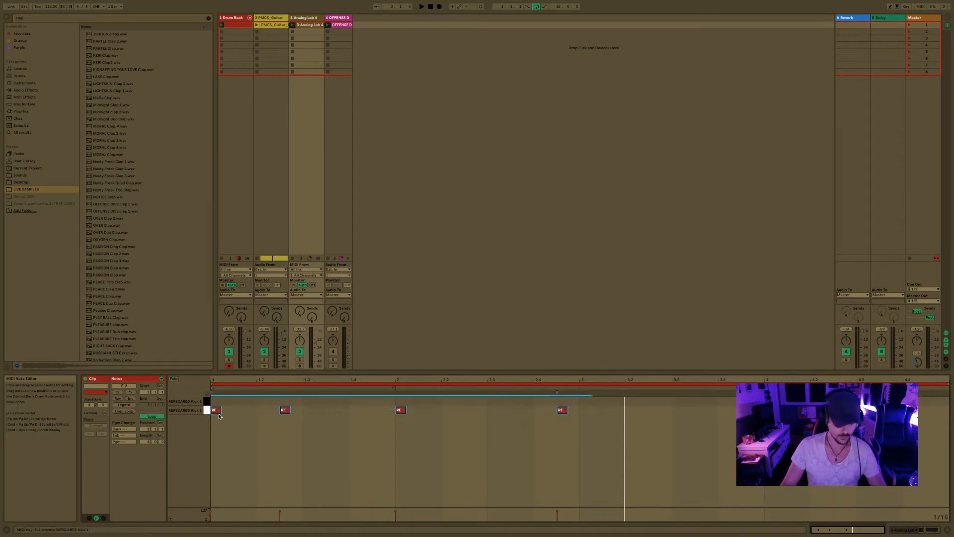
pyautogui.click(579, 412)
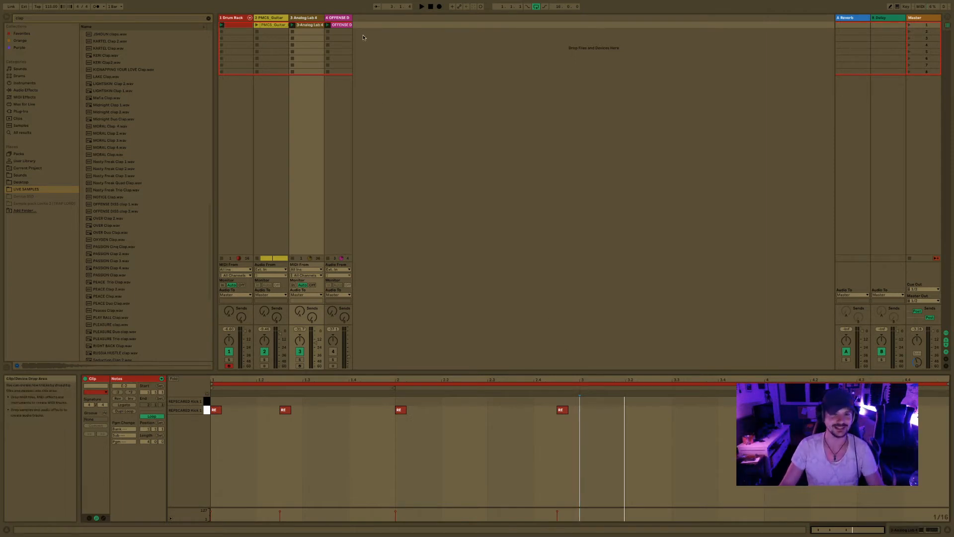
# - Place a bar 4 kick at 4.1.3 in the Drum Rack clip and remove the extra kick at 4.3.3
pyautogui.click(275, 17)
pyautogui.press('space')
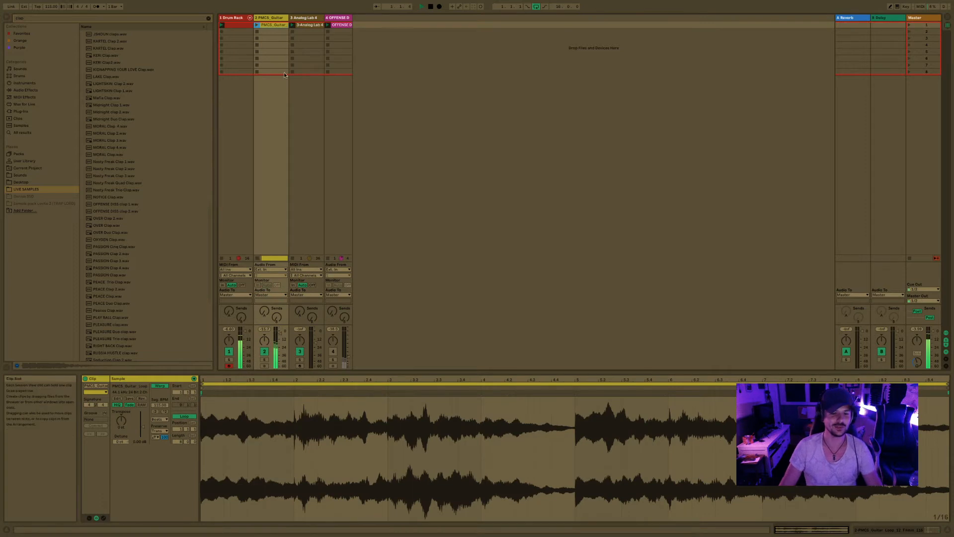
pyautogui.click(236, 24)
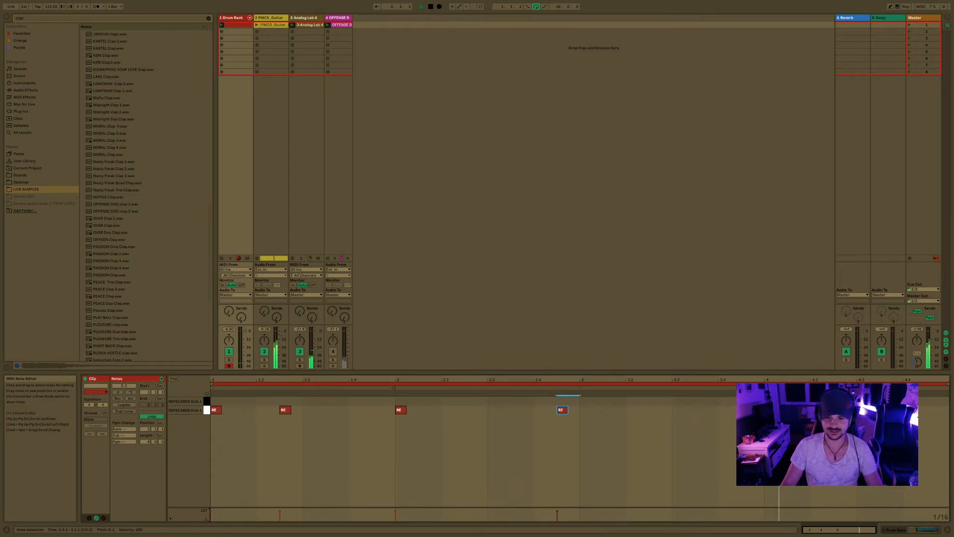
pyautogui.click(765, 435)
pyautogui.press('space')
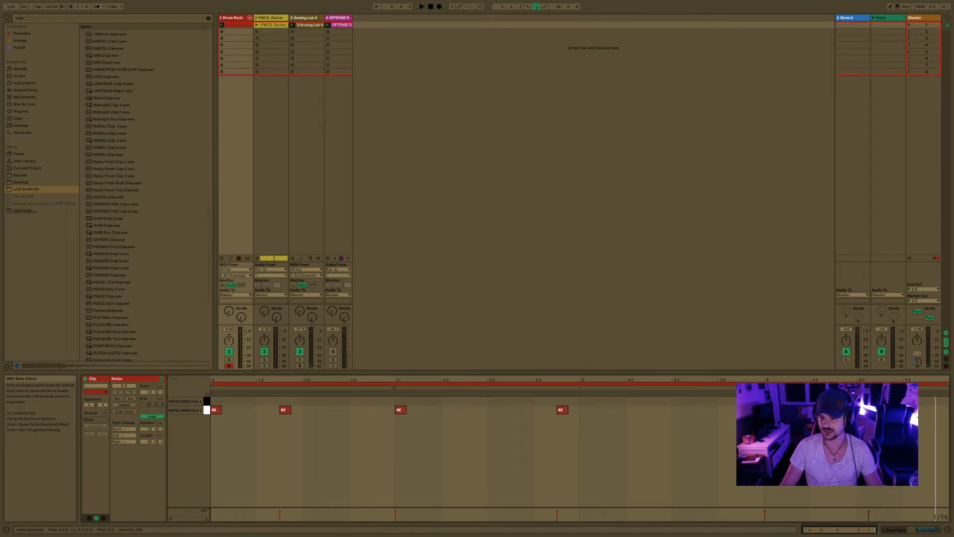
pyautogui.press('space')
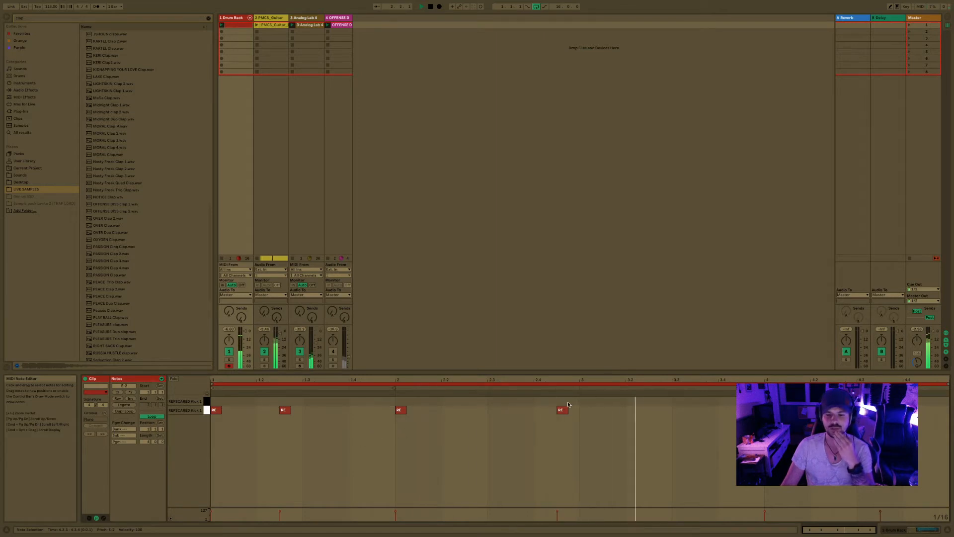
pyautogui.moveTo(770, 410); pyautogui.dragTo(781, 410)
pyautogui.doubleClick(886, 410)
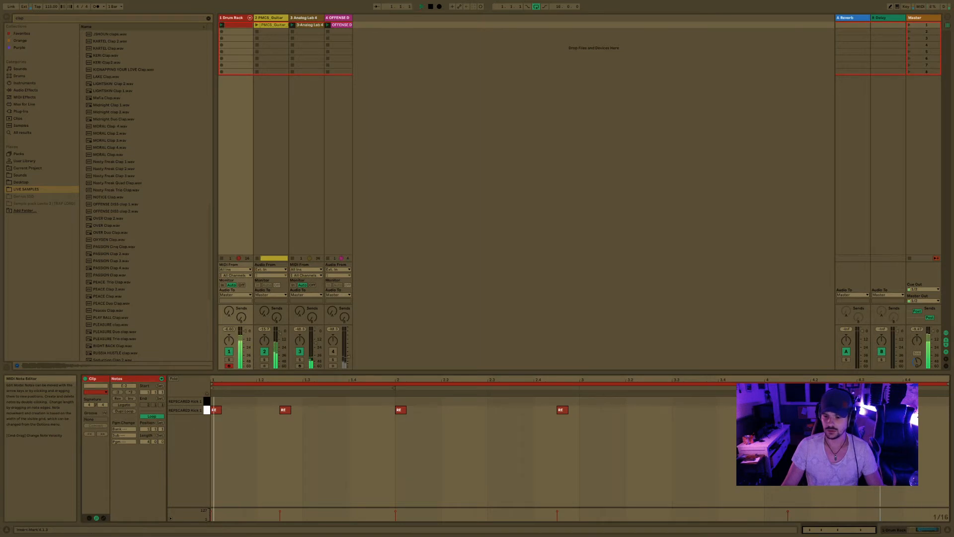
# - Extend the drum clip's loop length to 8 bars and copy the four-bar kick pattern into bars 5 to 8
pyautogui.click(148, 441)
pyautogui.write('8')
pyautogui.press('Return')
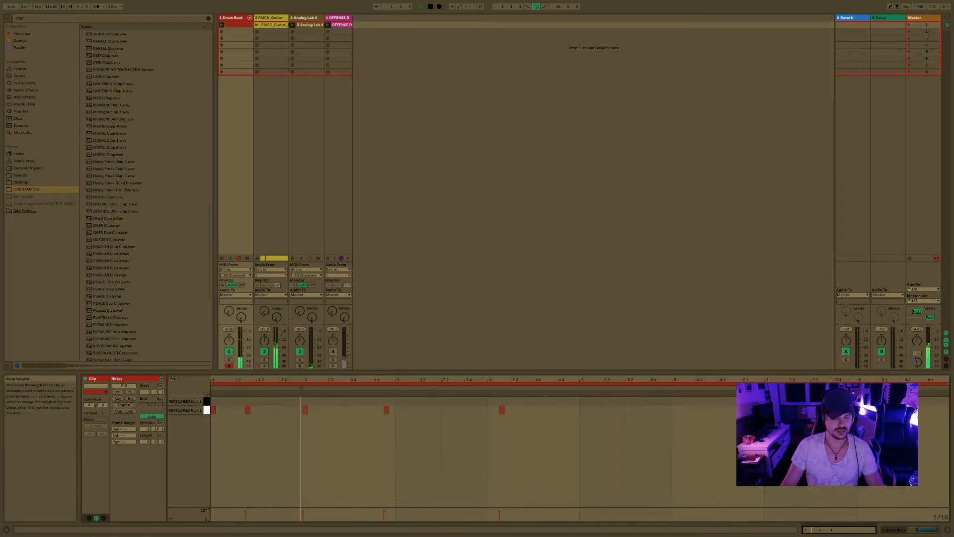
pyautogui.moveTo(536, 430); pyautogui.dragTo(212, 406)
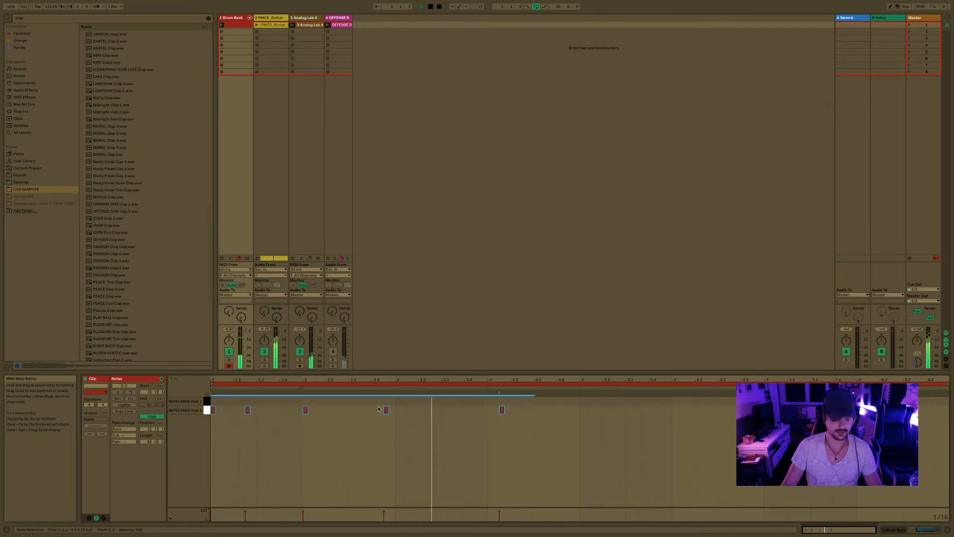
pyautogui.click(576, 412)
pyautogui.press('super+v')
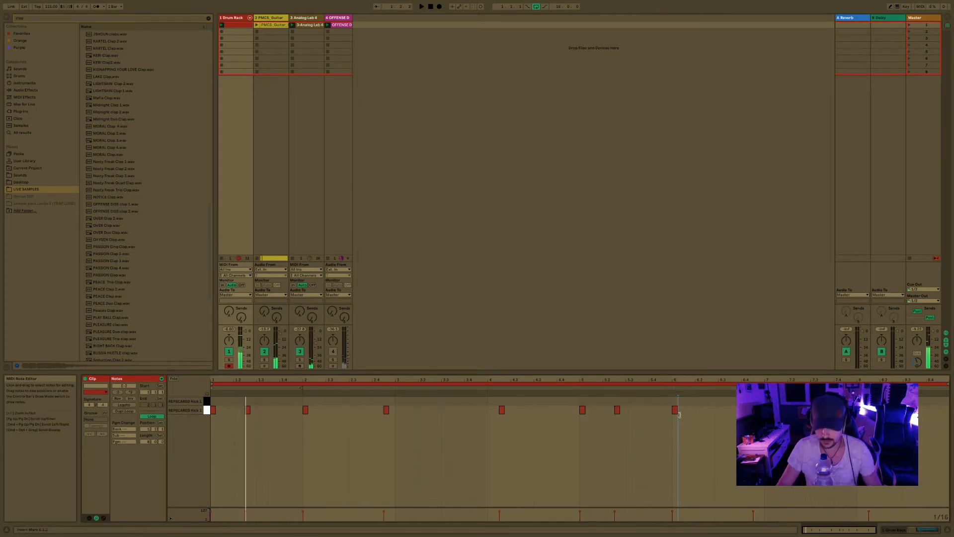
# - Add an extra kick note at 6.1.3, just after the kick on 6.1.1, by copying that kick
pyautogui.click(689, 416)
pyautogui.press('super+v')
pyautogui.click(690, 417)
pyautogui.press('super+z')
pyautogui.moveTo(675, 411); pyautogui.dragTo(687, 411)
pyautogui.press('space')
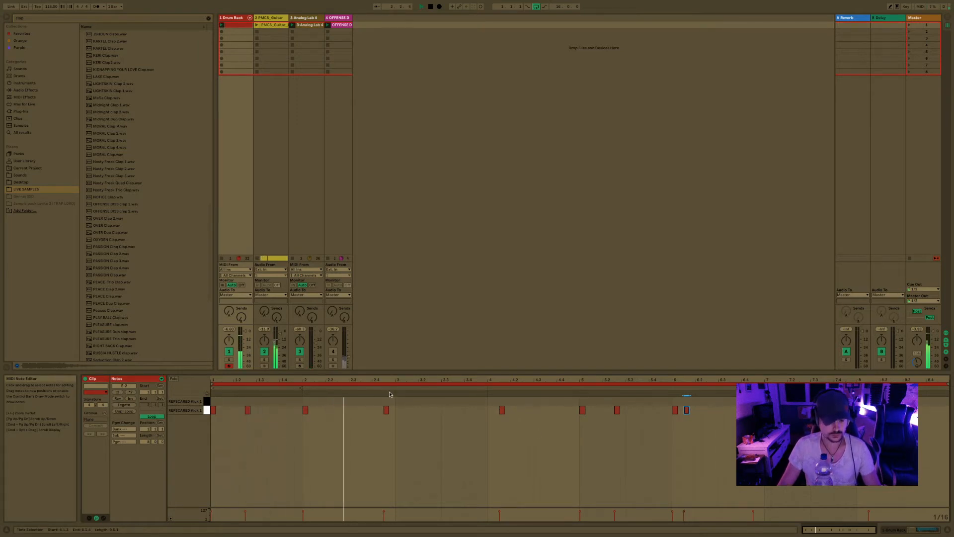
# - With the metronome on, move the kick at 2.4.3 to 3.1.1 and add another kick at 7.1.1
pyautogui.moveTo(387, 409); pyautogui.dragTo(398, 409)
pyautogui.click(98, 7)
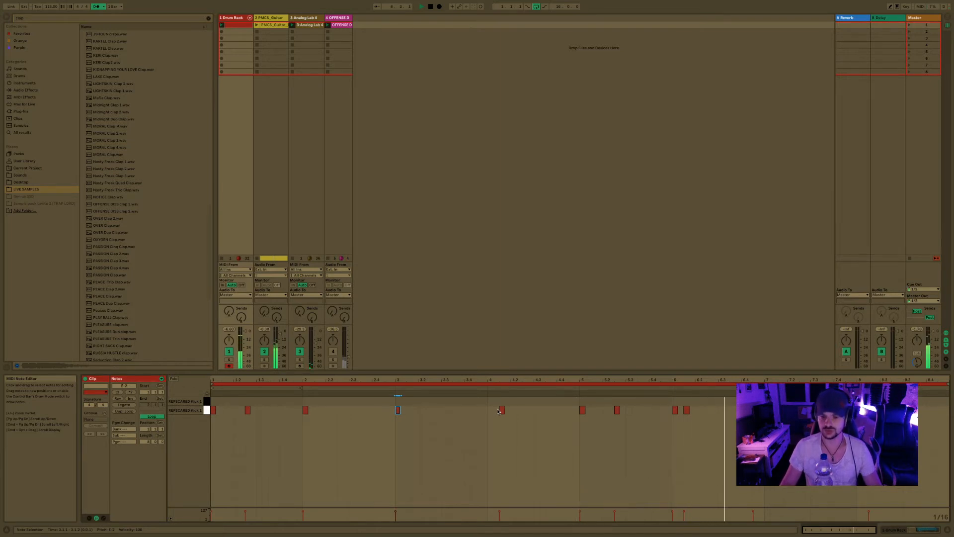
pyautogui.doubleClick(767, 410)
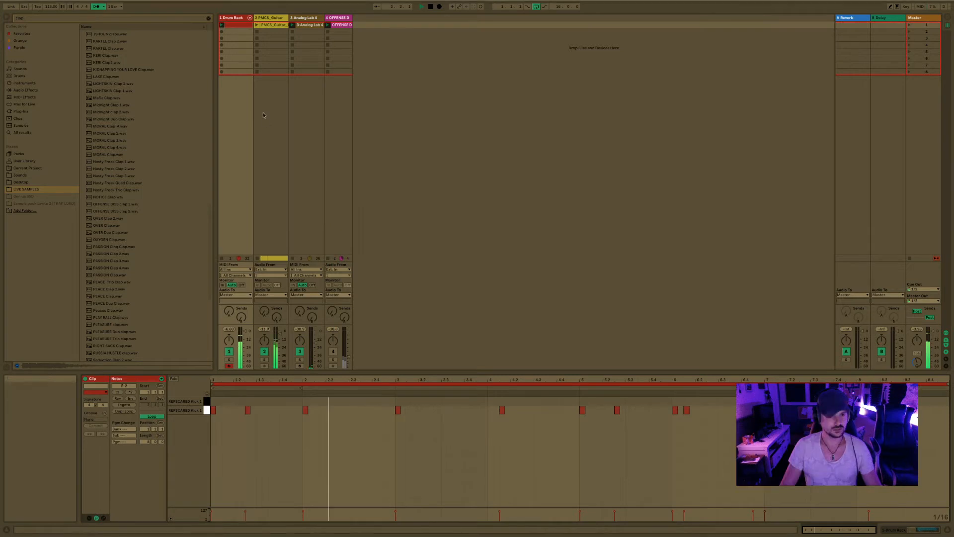
# - Audition clap samples in the MORAL, Nasty Freak and OVER range of the sample list over the kick pattern
pyautogui.click(138, 141)
pyautogui.click(124, 175)
pyautogui.click(144, 226)
pyautogui.press('Down')
pyautogui.press('Down')
pyautogui.press('Down')
pyautogui.press('Down')
pyautogui.press('Down')
pyautogui.press('Down')
pyautogui.press('Down')
pyautogui.press('Down')
pyautogui.press('Down')
pyautogui.press('Down')
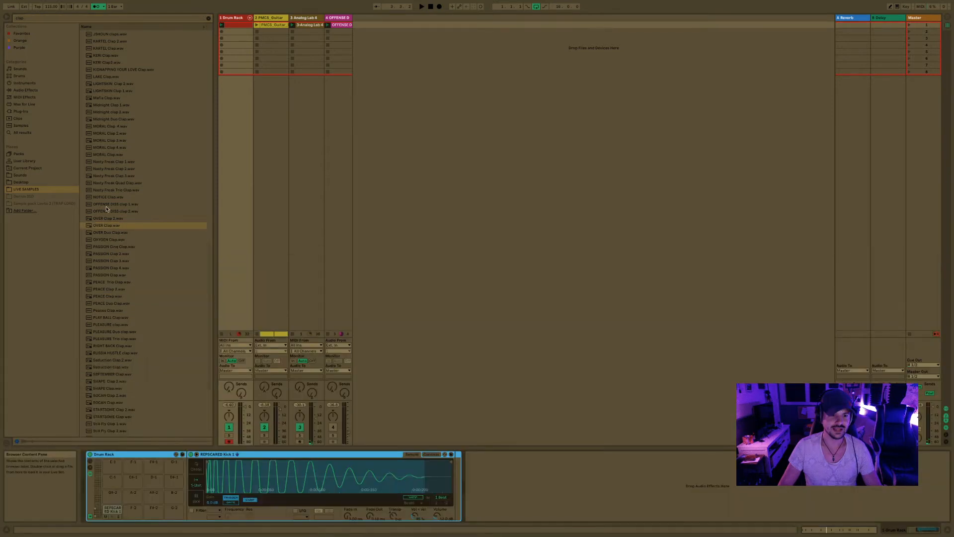
# - Load OVER Clap.wav onto the Drum Rack pad beside the kick and reopen the drum clip's notes
pyautogui.doubleClick(106, 225)
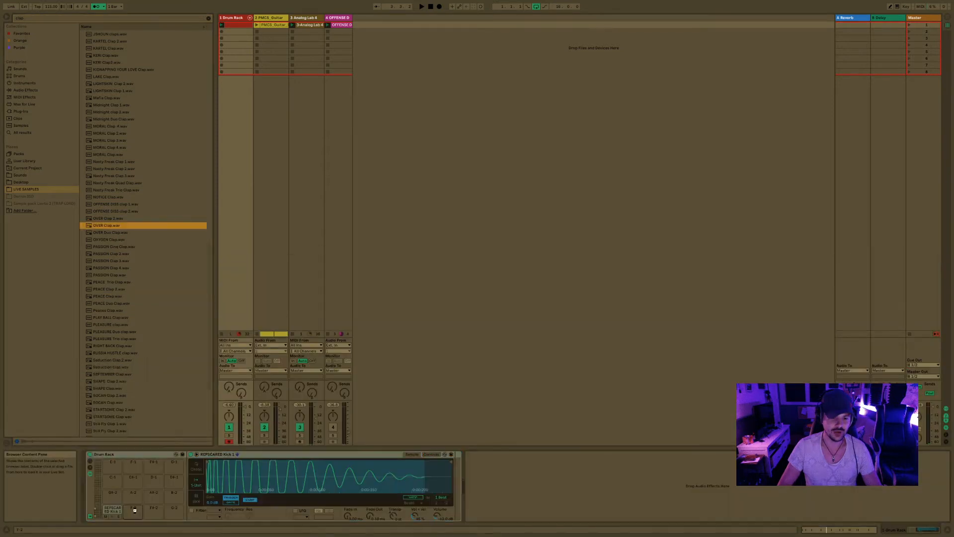
pyautogui.click(222, 28)
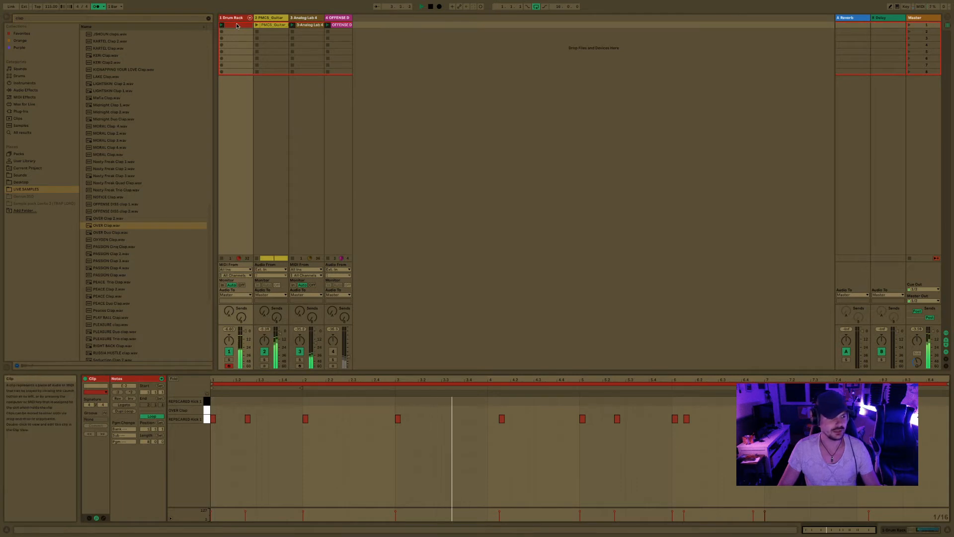
pyautogui.press('space')
pyautogui.press('space')
# - Place OVER Clap notes on the third beat of bars 1 to 4, at 1.3.1, 2.3.1, 3.3.1 and 4.3.1
pyautogui.click(262, 410)
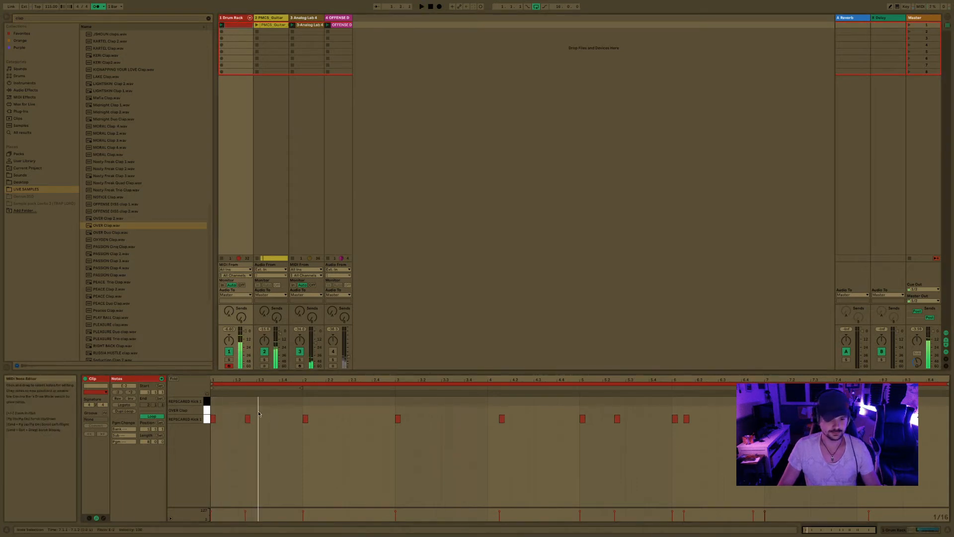
pyautogui.doubleClick(261, 410)
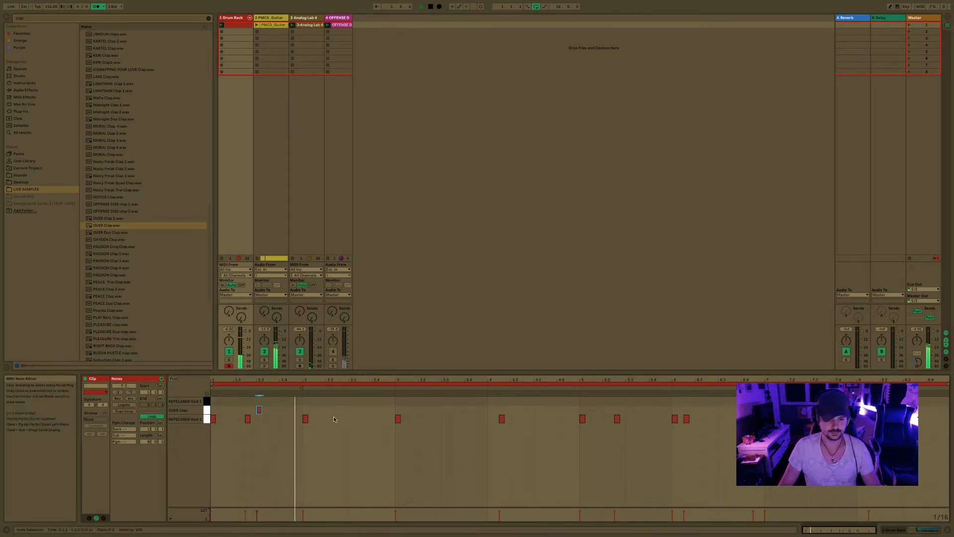
pyautogui.click(353, 411)
pyautogui.doubleClick(352, 410)
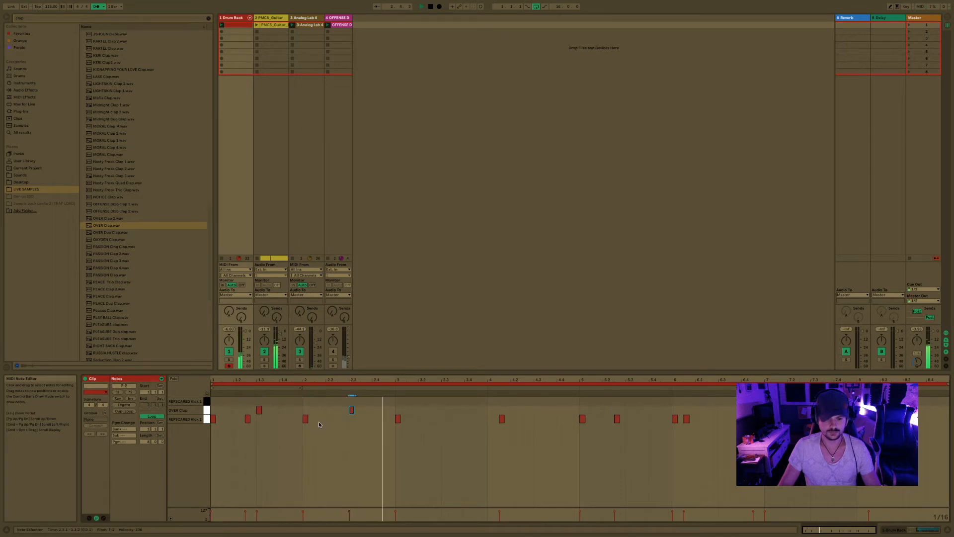
pyautogui.doubleClick(444, 410)
pyautogui.doubleClick(512, 409)
pyautogui.press('space')
pyautogui.press('space')
pyautogui.moveTo(515, 411); pyautogui.dragTo(517, 413)
pyautogui.press('Right')
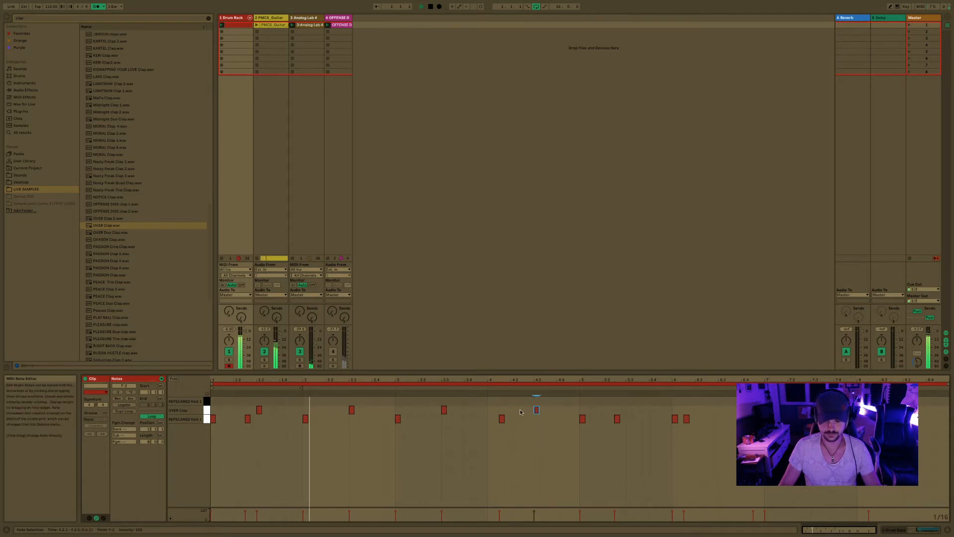
# - Lengthen the fade-out of the OVER Clap sample in the Drum Rack and listen to it in the loop
pyautogui.click(236, 19)
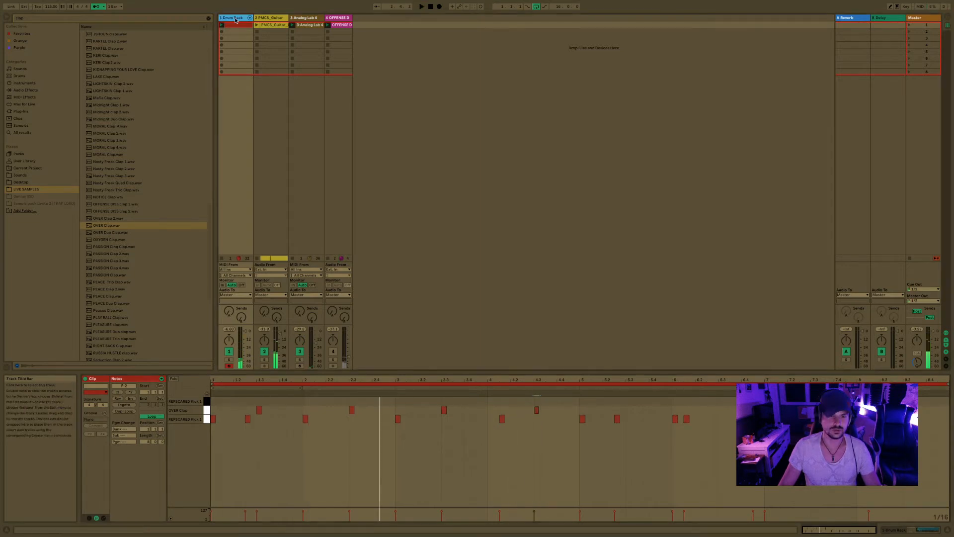
pyautogui.doubleClick(236, 19)
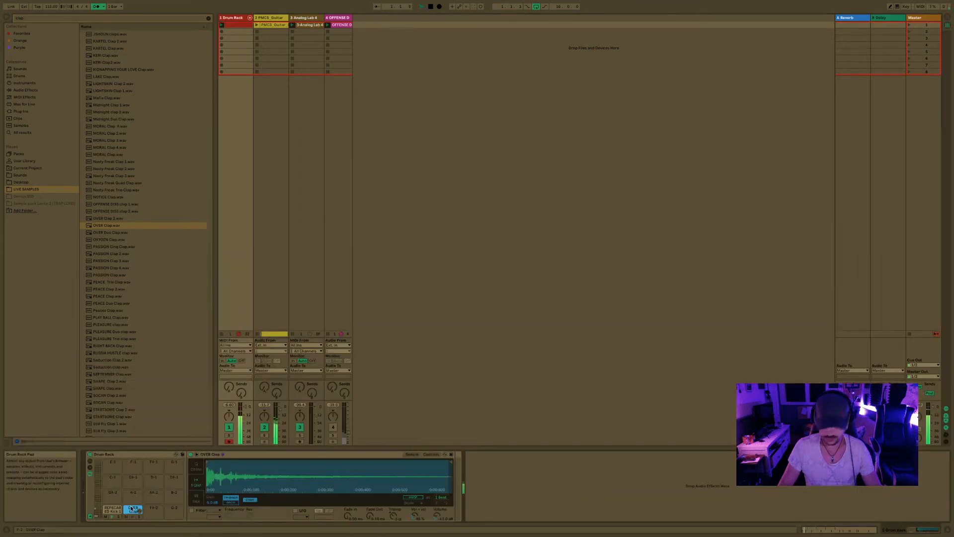
pyautogui.moveTo(370, 515); pyautogui.dragTo(370, 494)
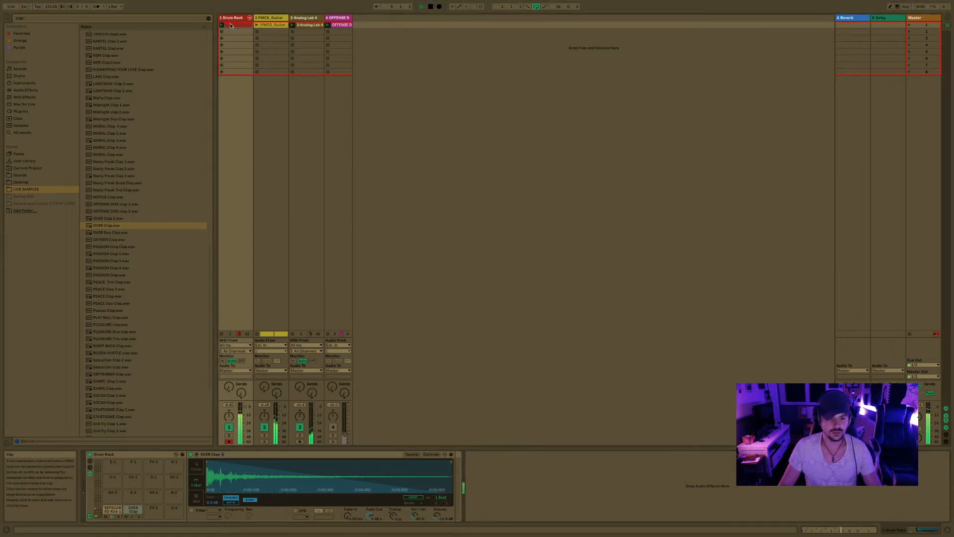
pyautogui.press('space')
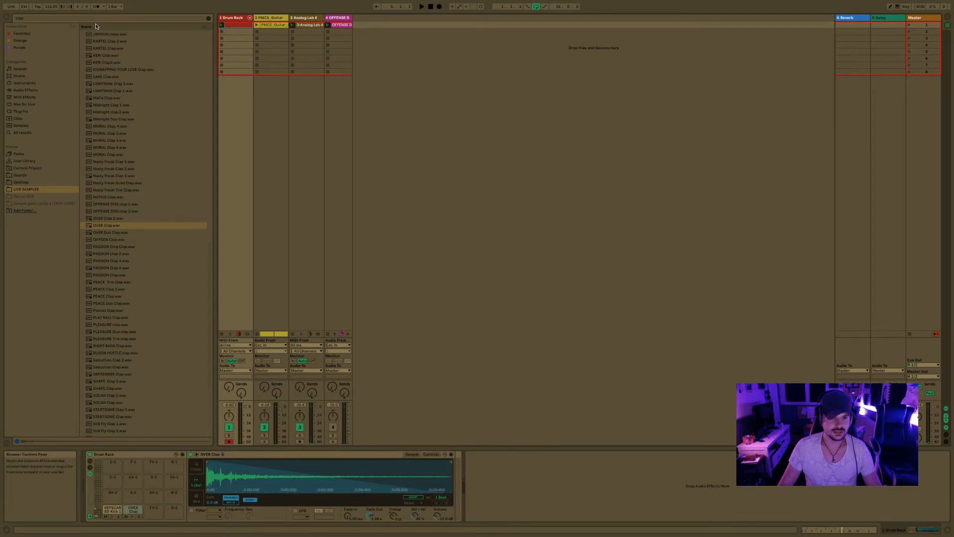
# - Search the audio effects for "hall" and select the OVER Clap device in the Drum Rack
pyautogui.click(207, 20)
pyautogui.click(25, 90)
pyautogui.click(30, 17)
pyautogui.write('ma')
pyautogui.write('ll')
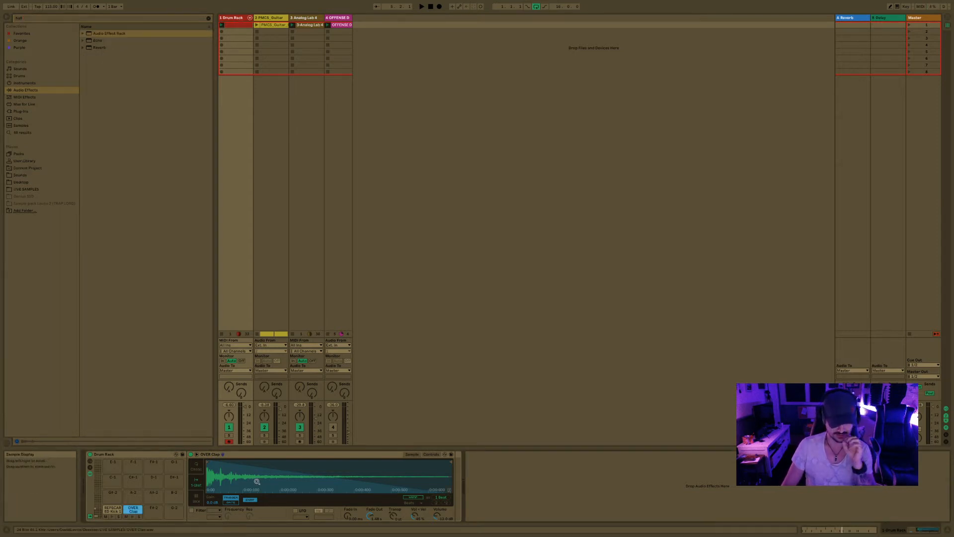
pyautogui.click(316, 456)
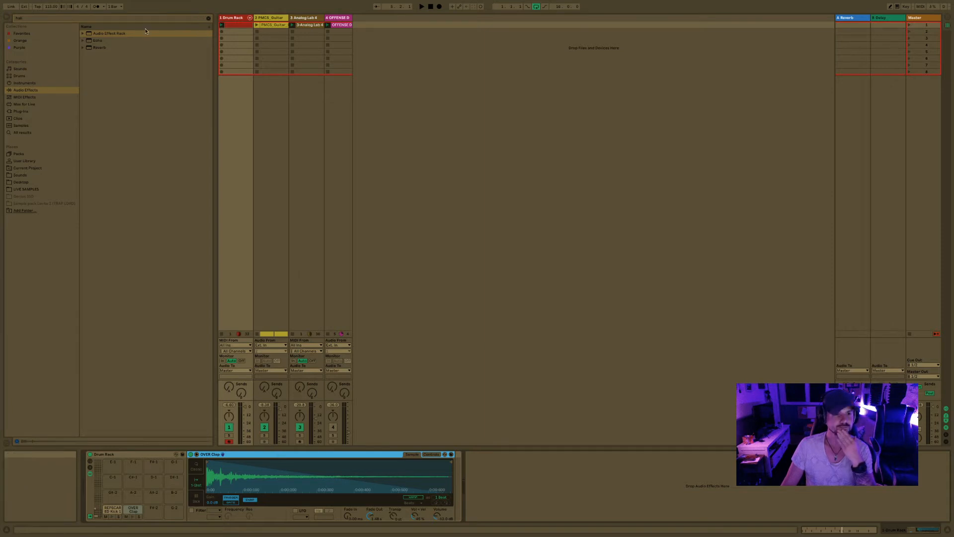
# - Find the Vocal Hall reverb preset among the hall results and insert it after the OVER Clap sample in the Drum Rack
pyautogui.click(82, 34)
pyautogui.click(85, 42)
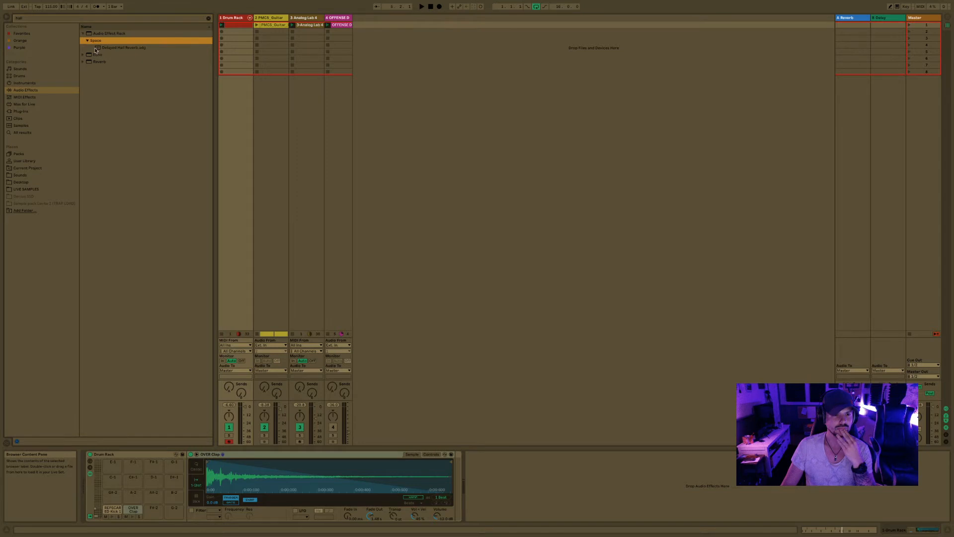
pyautogui.click(83, 62)
pyautogui.click(86, 54)
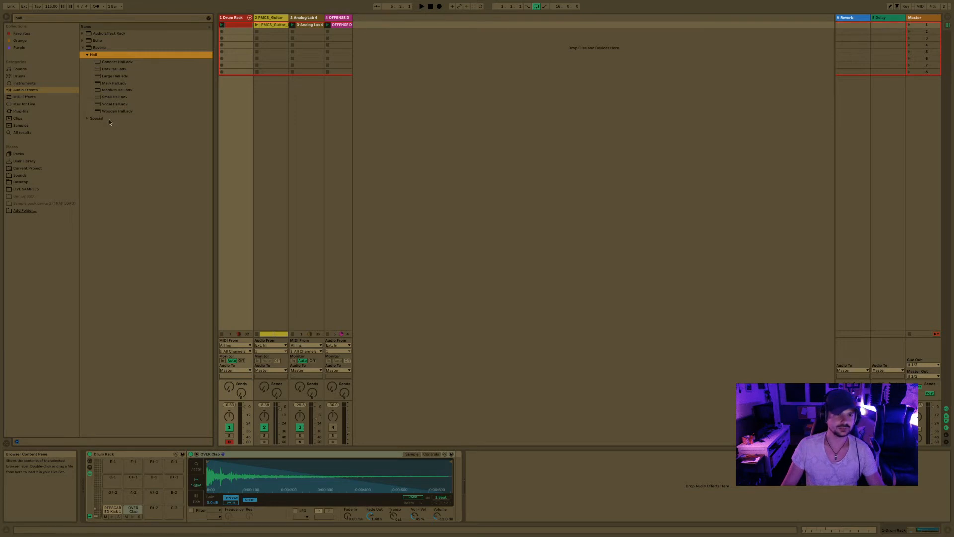
pyautogui.click(111, 105)
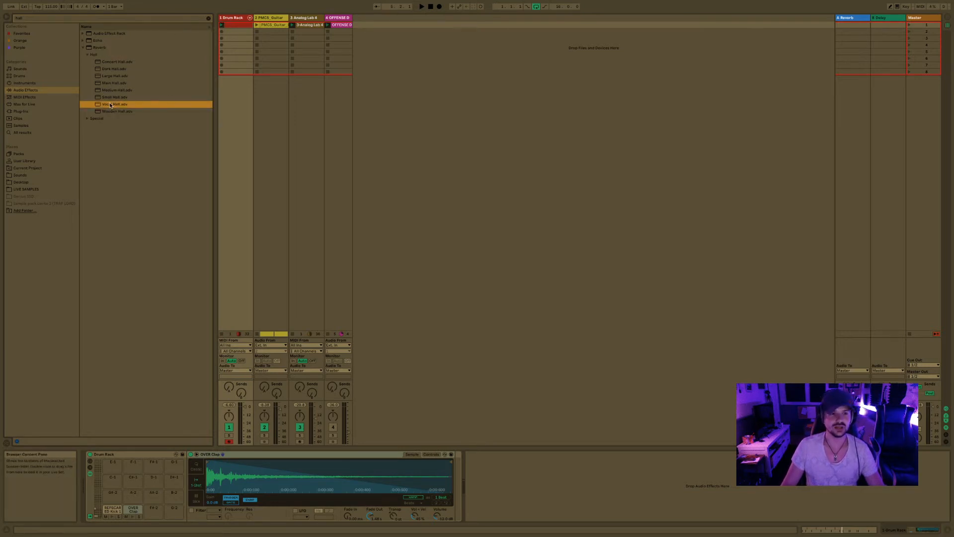
pyautogui.doubleClick(233, 18)
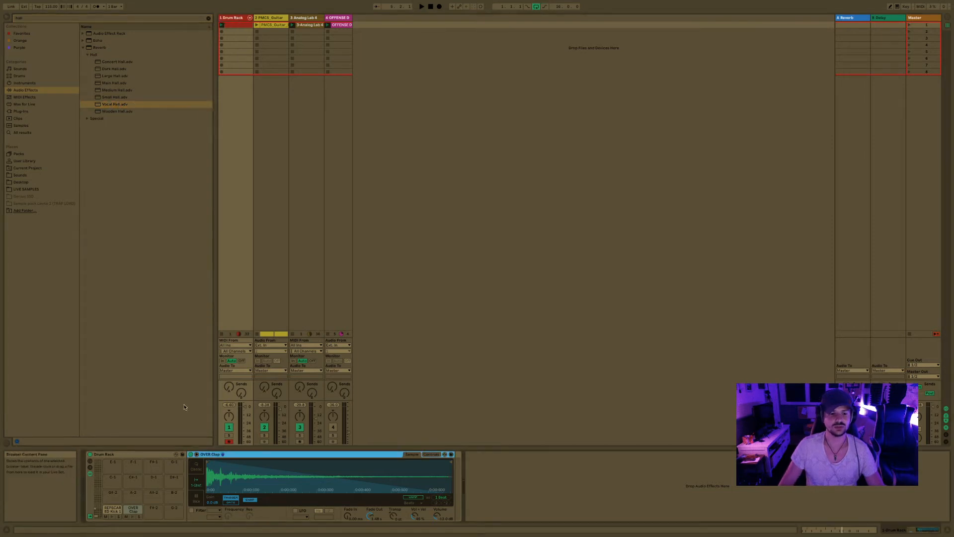
pyautogui.click(132, 511)
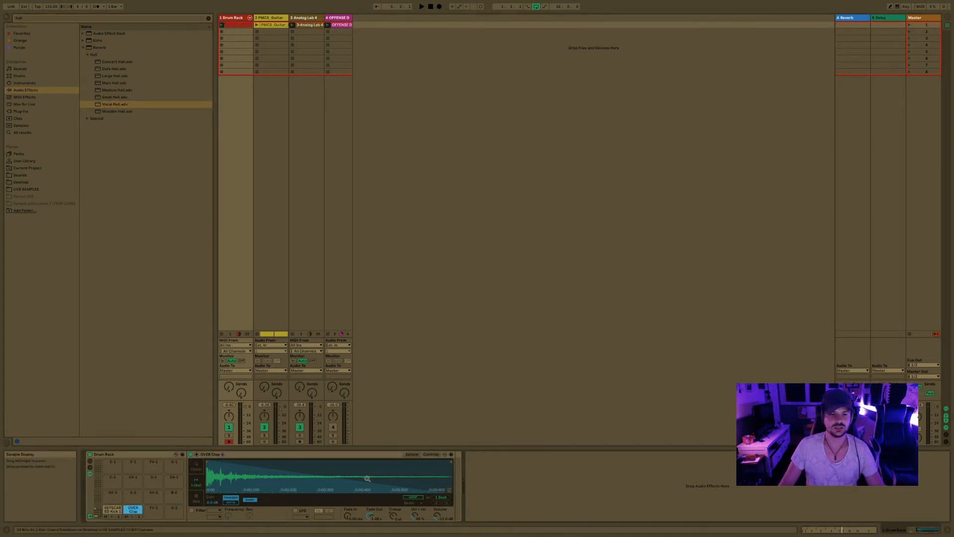
pyautogui.click(120, 105)
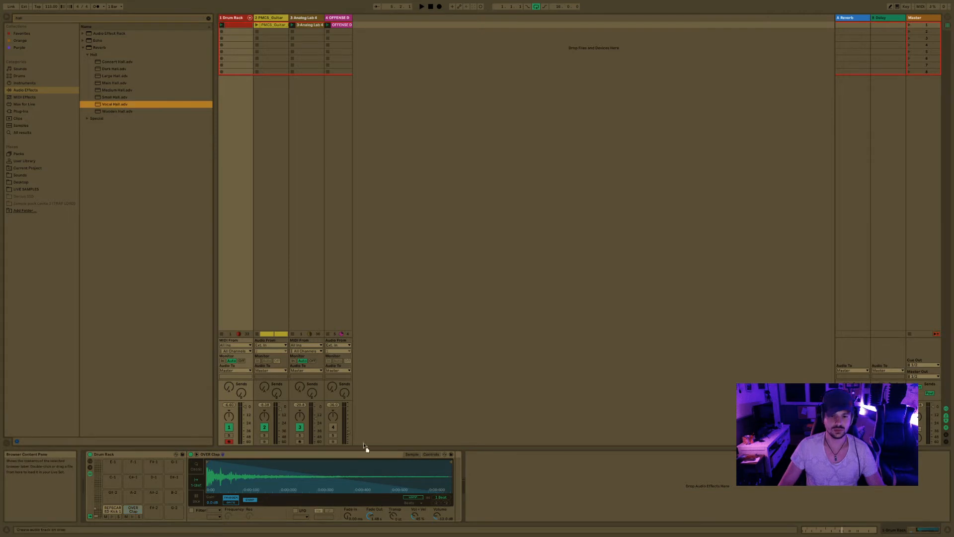
pyautogui.moveTo(445, 470); pyautogui.dragTo(455, 487)
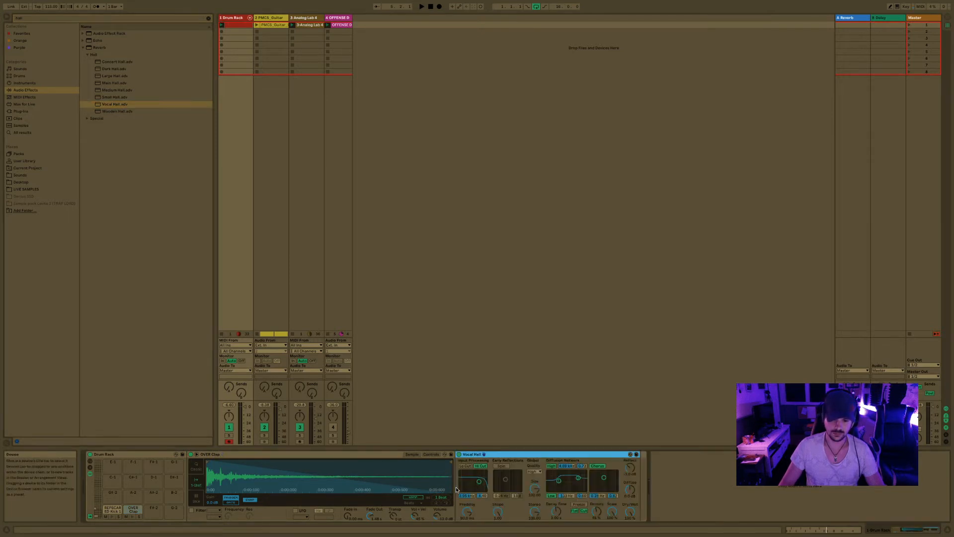
# - Lower the Vocal Hall's Dry/Wet during playback and compare the clap with the reverb bypassed and active
pyautogui.press('space')
pyautogui.moveTo(631, 512); pyautogui.dragTo(631, 533)
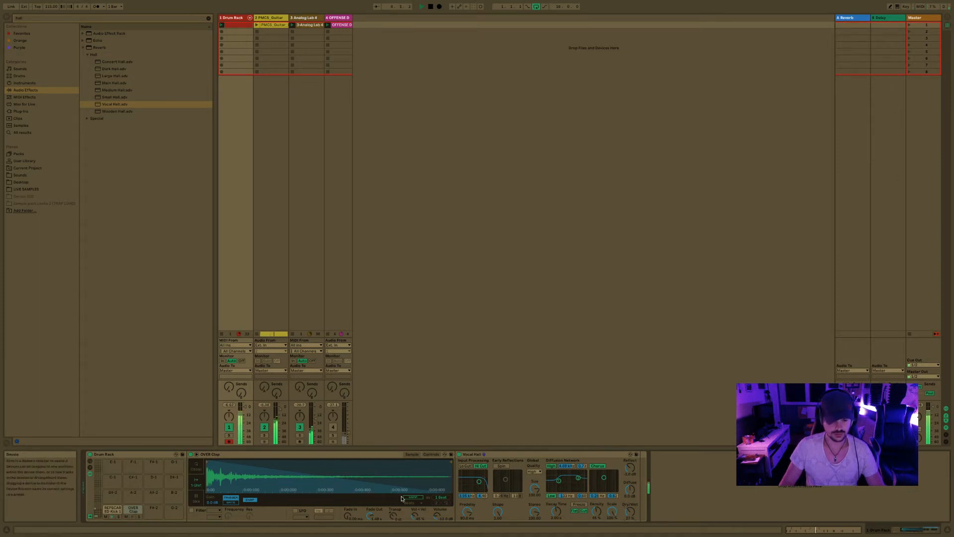
pyautogui.click(460, 454)
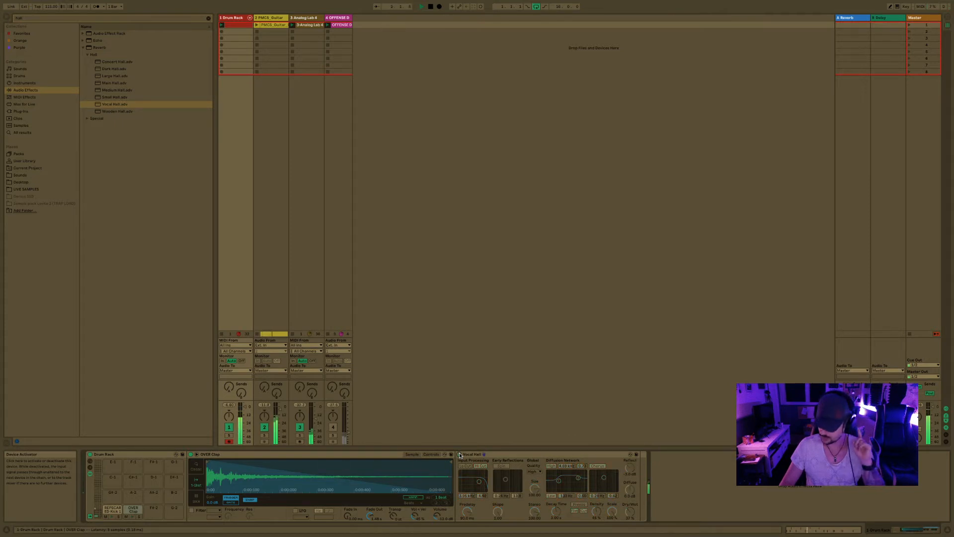
pyautogui.click(459, 454)
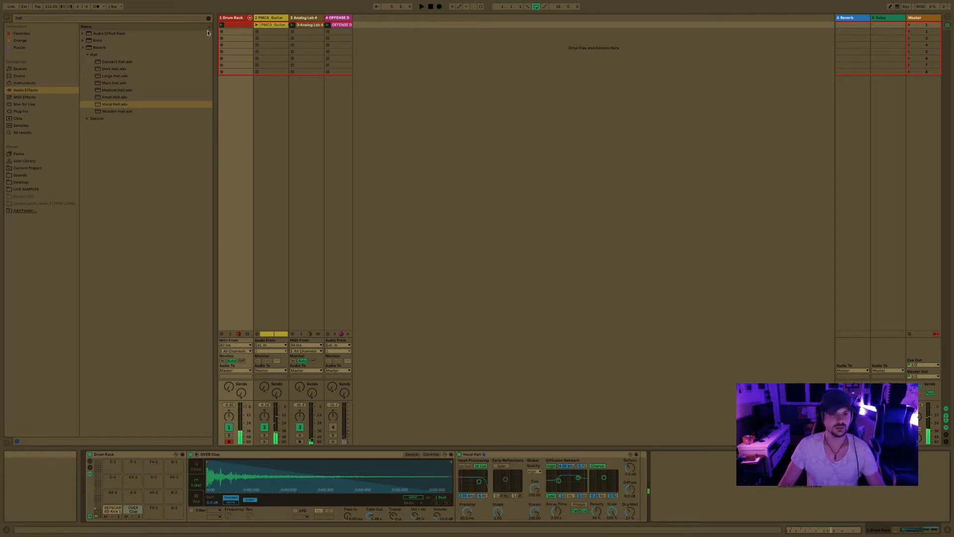
# - Duplicate the four OVER Clap notes in the drum clip into bars 5 to 8, starting at 5.3.1
pyautogui.click(230, 27)
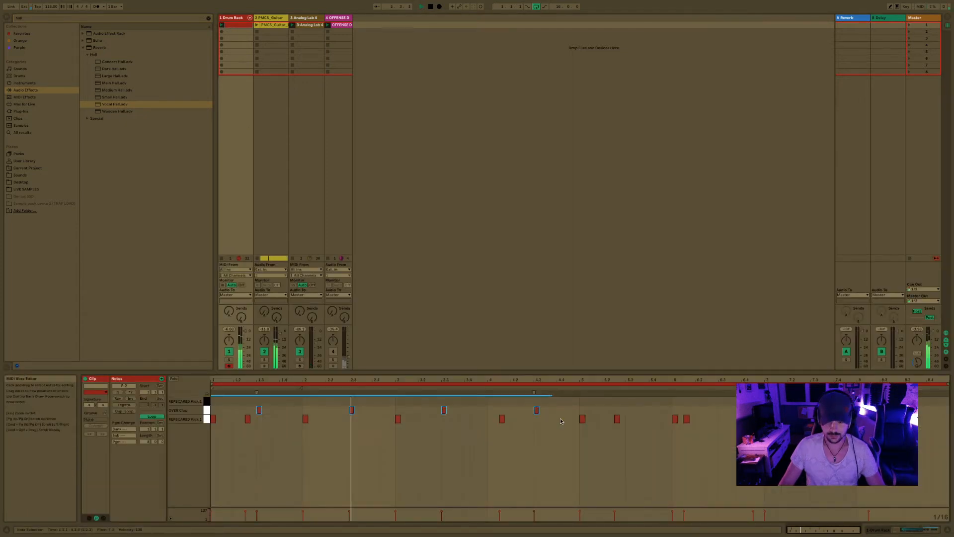
pyautogui.click(628, 409)
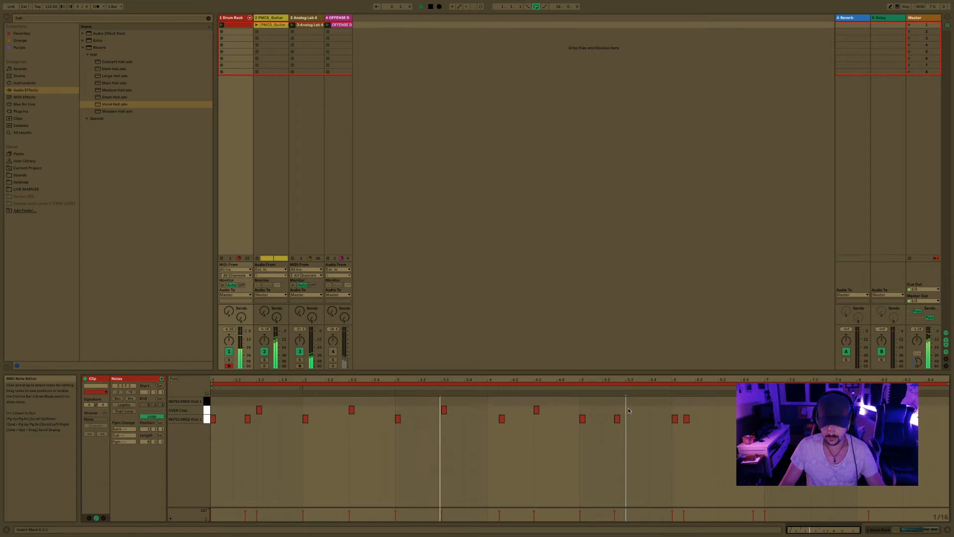
pyautogui.doubleClick(640, 410)
pyautogui.moveTo(642, 416); pyautogui.dragTo(630, 416)
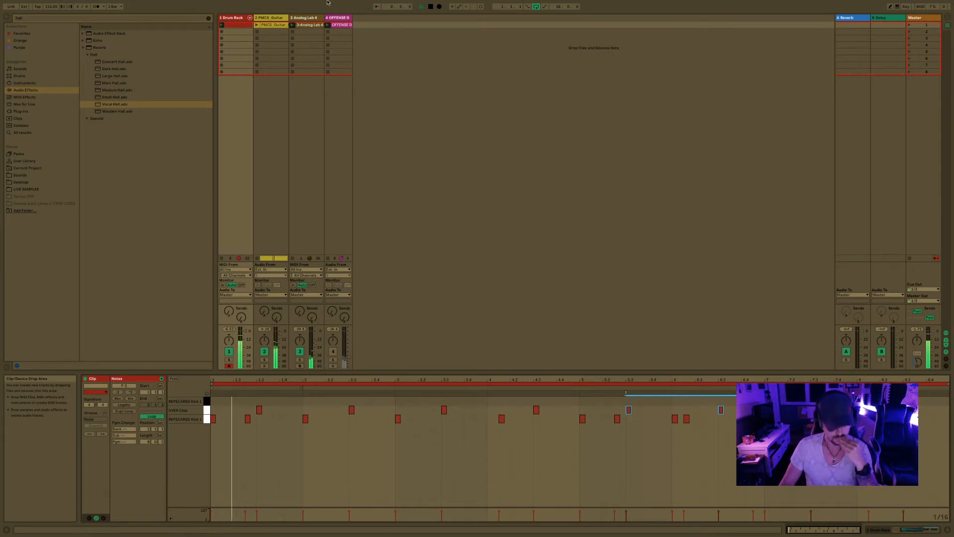
# - Solo the Analog Lab track, show its device chain and stop playback
pyautogui.click(333, 353)
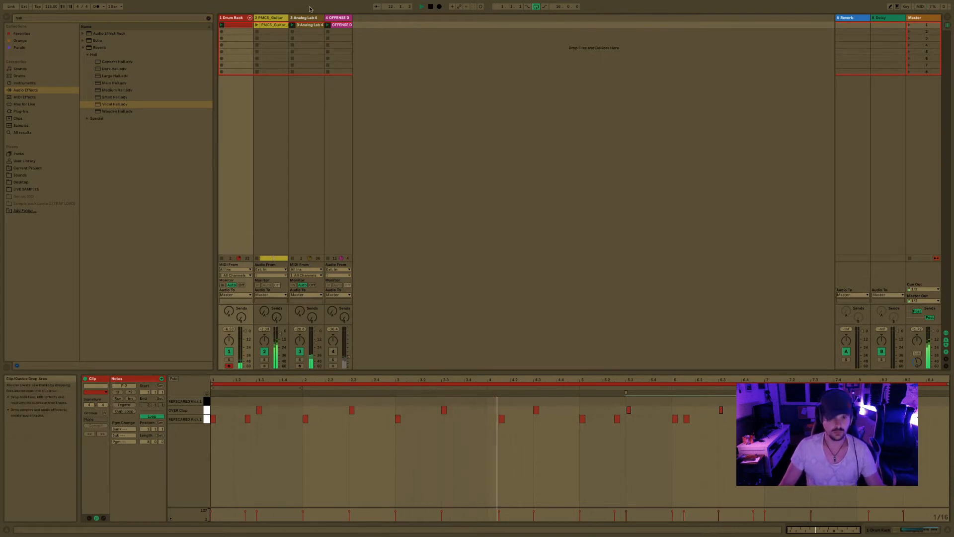
pyautogui.click(302, 358)
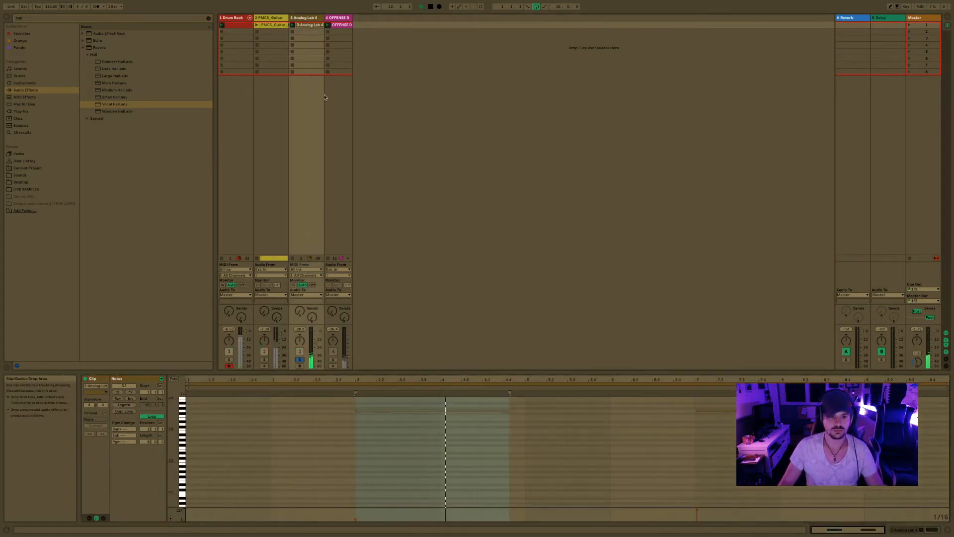
pyautogui.doubleClick(307, 18)
pyautogui.press('space')
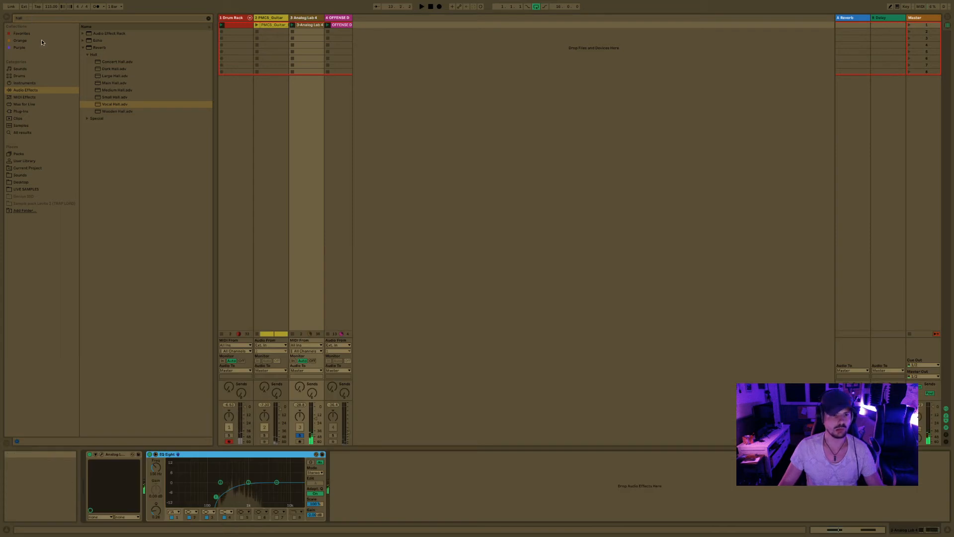
# - Add an Auto Filter after the EQ Eight on the Analog Lab track, lower its low-pass cutoff and start playback
pyautogui.click(34, 83)
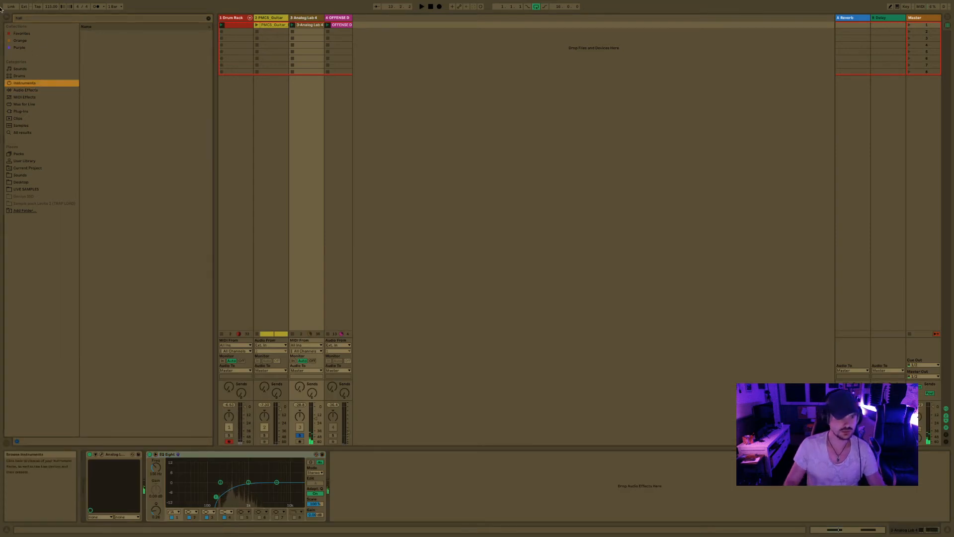
pyautogui.click(33, 18)
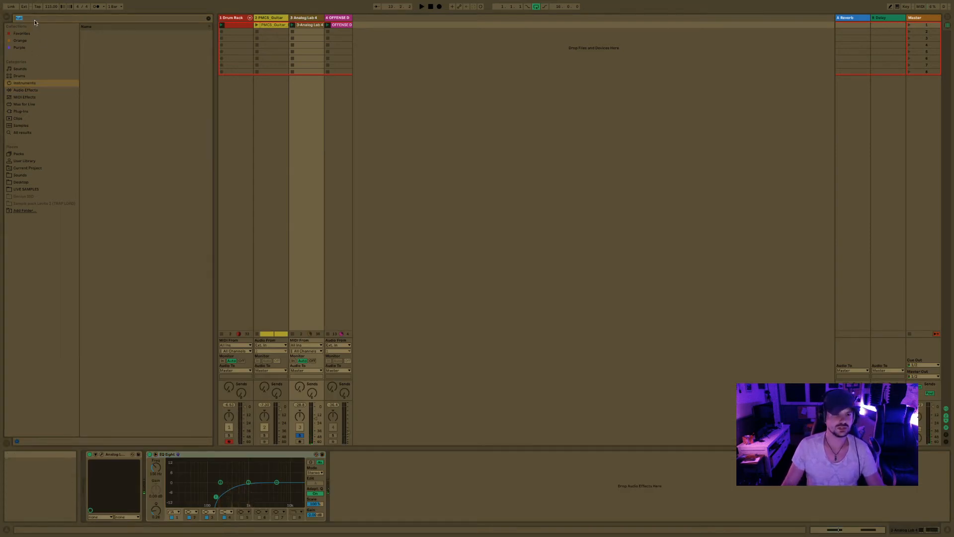
pyautogui.press('BackSpace')
pyautogui.write('auto filter')
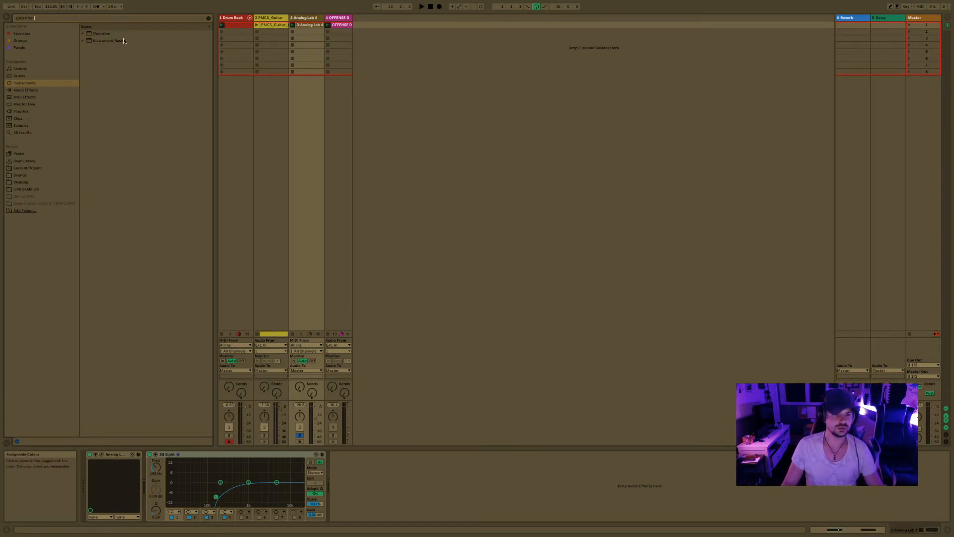
pyautogui.press('Down')
pyautogui.press('Return')
pyautogui.click(420, 493)
pyautogui.moveTo(420, 495); pyautogui.dragTo(397, 496)
pyautogui.press('space')
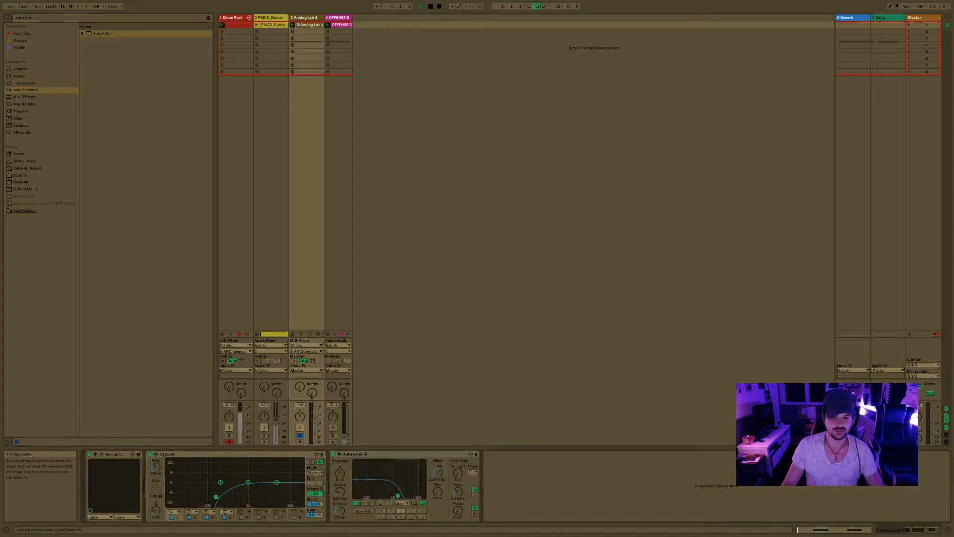
# - Unsolo the Analog Lab track and return playback of all tracks to the Arrangement
pyautogui.press('Tab')
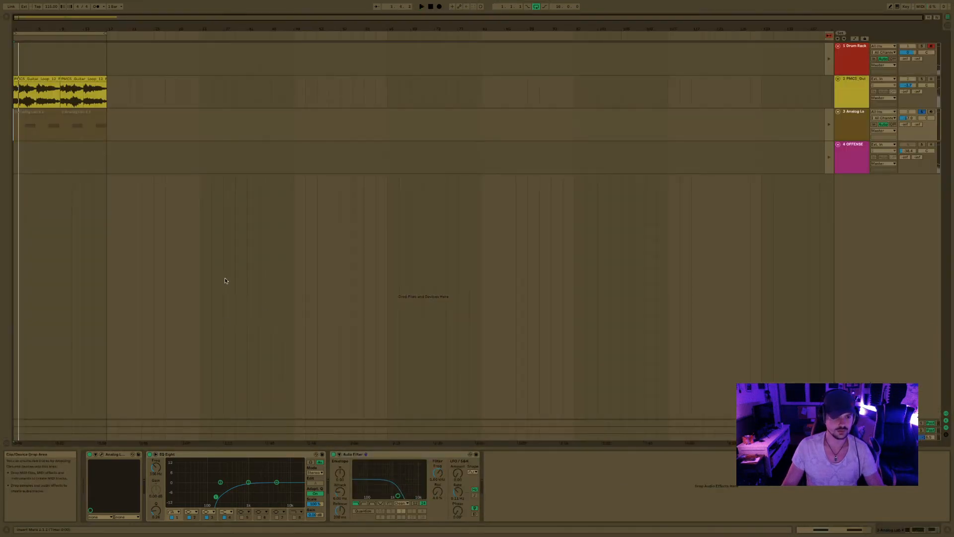
pyautogui.press('Tab')
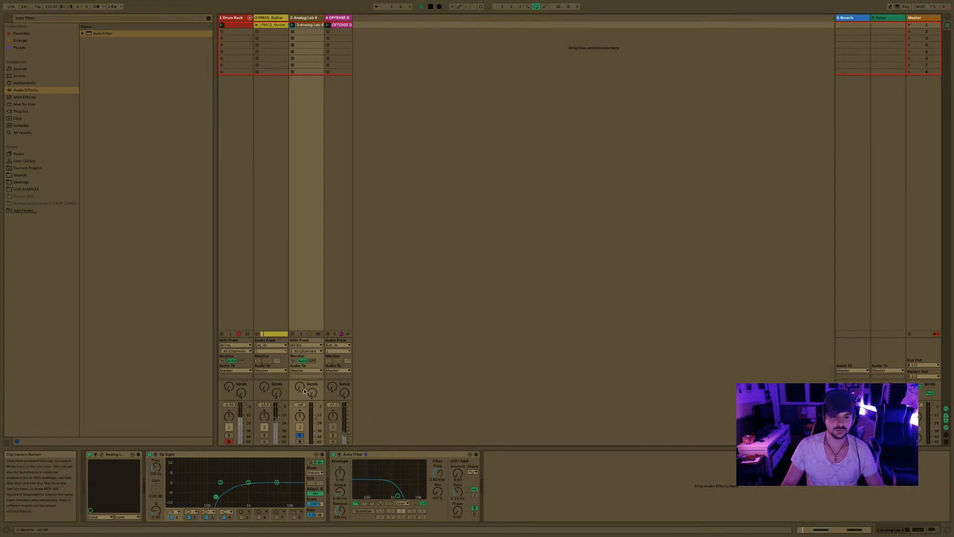
pyautogui.press('Tab')
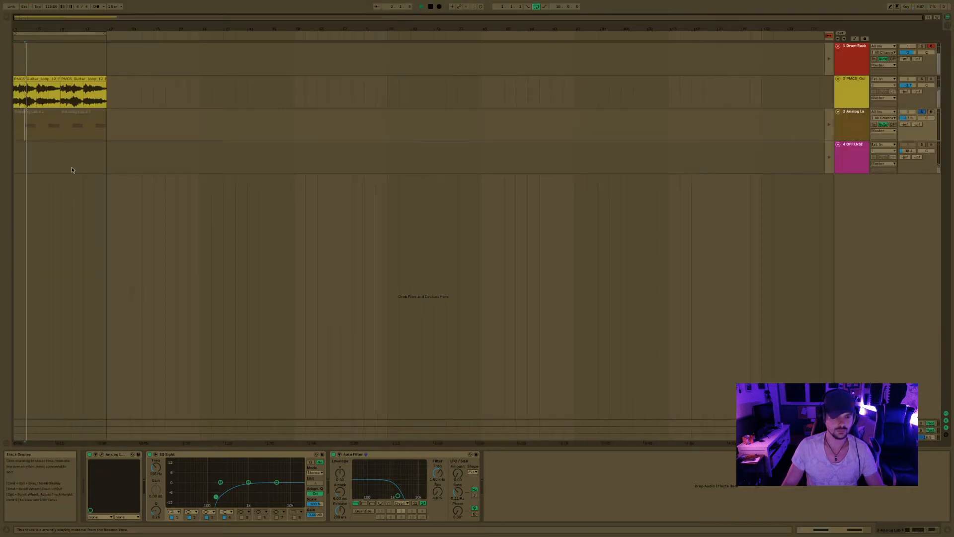
pyautogui.press('Tab')
pyautogui.press('Tab')
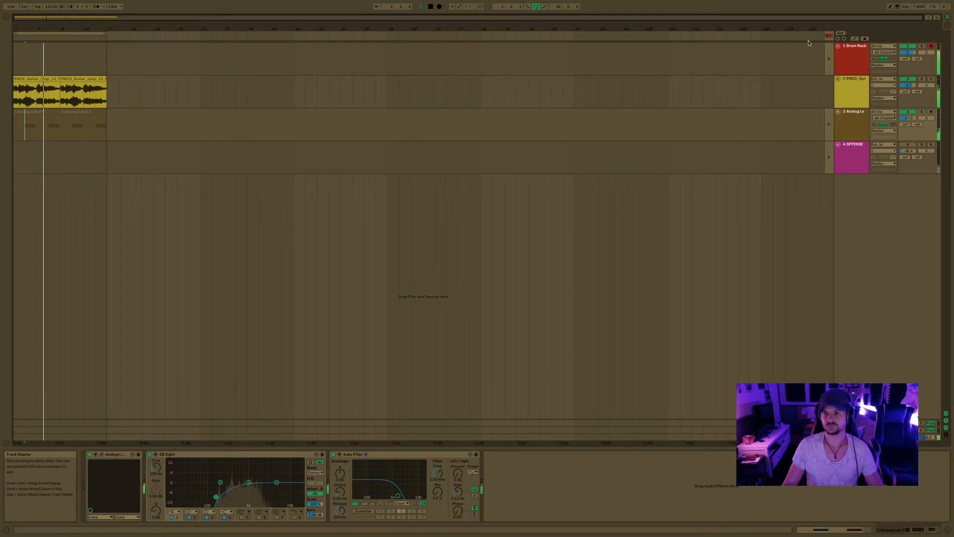
pyautogui.click(829, 36)
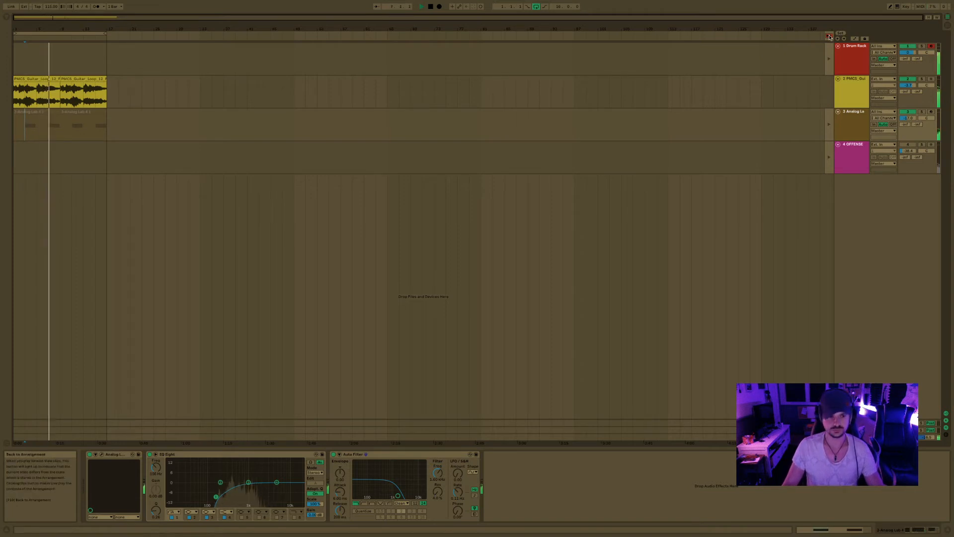
pyautogui.press('Tab')
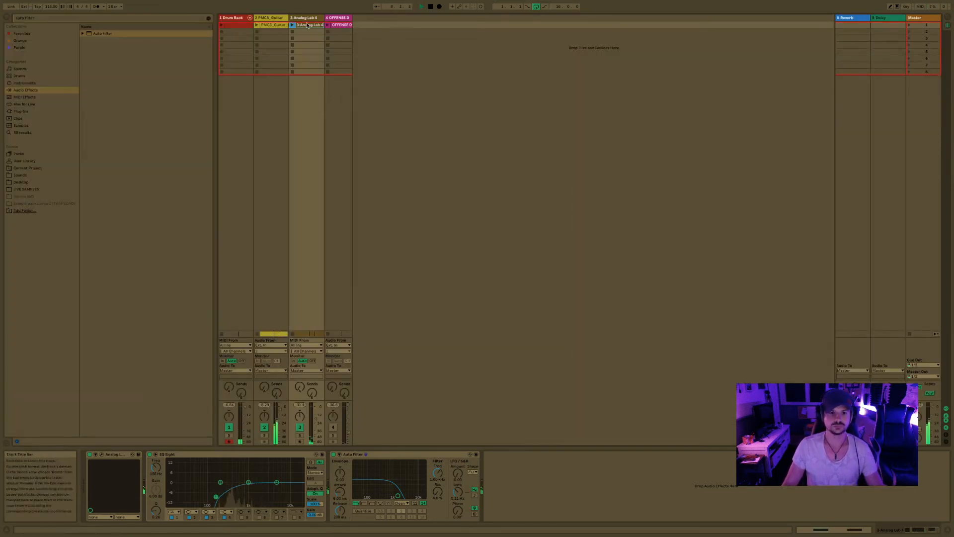
pyautogui.press('Tab')
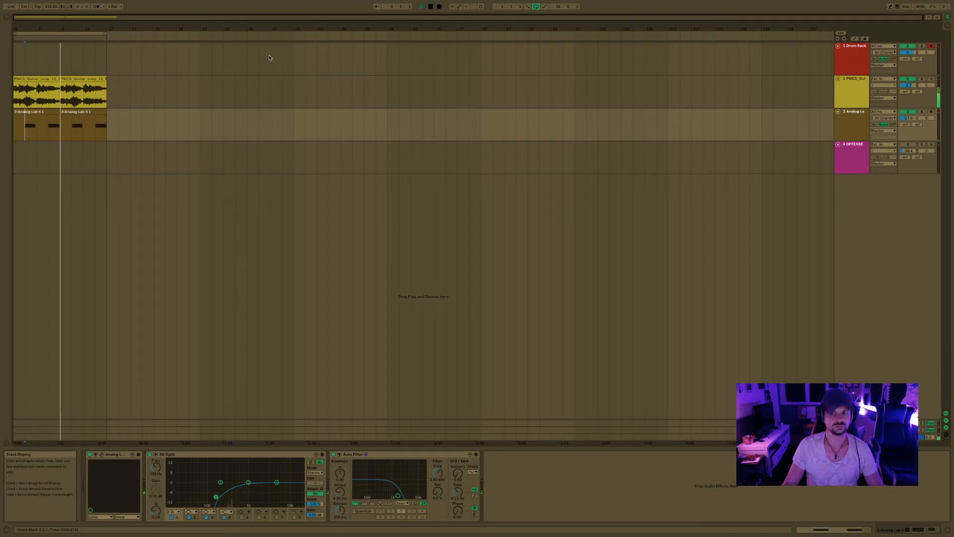
pyautogui.press('Tab')
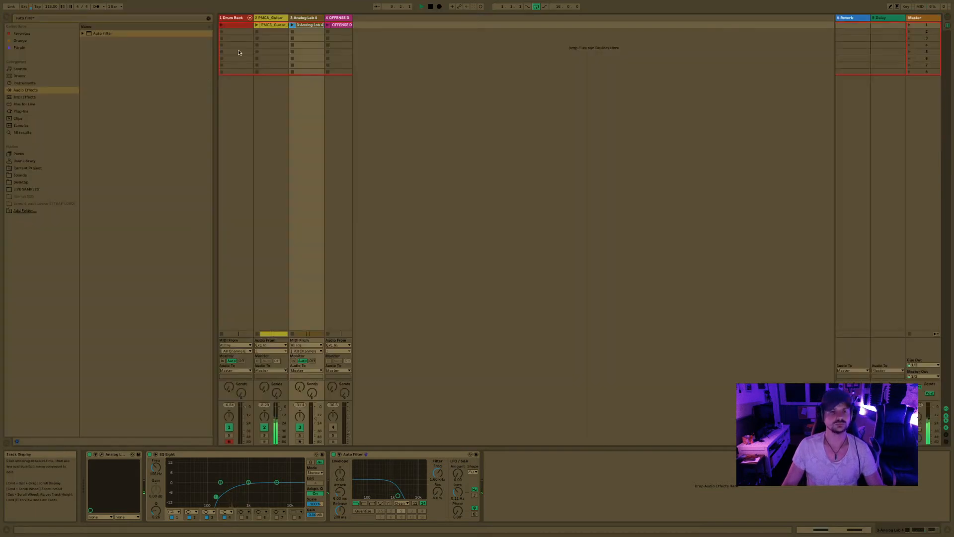
# - Copy the OFFENSE clip from the Session to the start of its track in the Arrangement
pyautogui.click(339, 24)
pyautogui.press('Tab')
pyautogui.press('Tab')
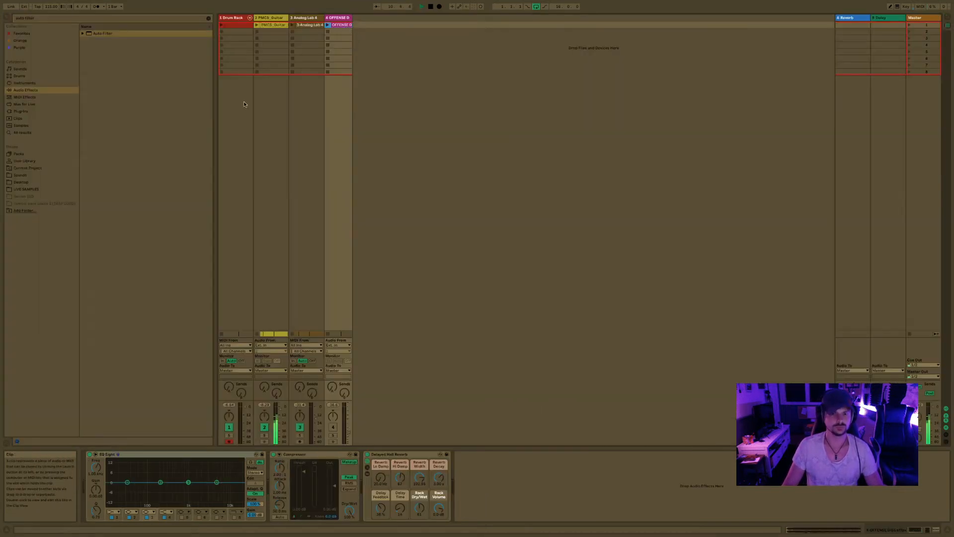
pyautogui.press('Tab')
pyautogui.press('space')
pyautogui.click(15, 153)
pyautogui.press('super+v')
pyautogui.press('space')
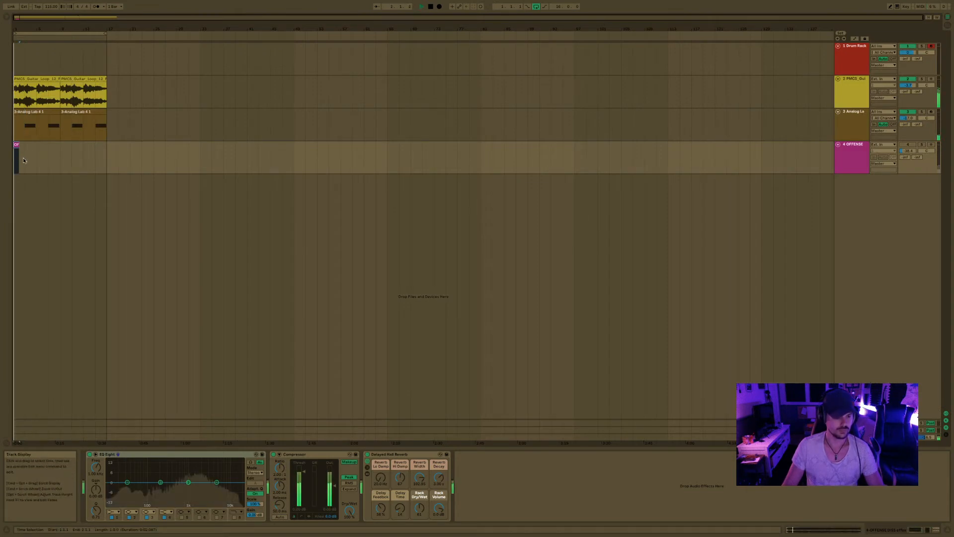
pyautogui.press('Tab')
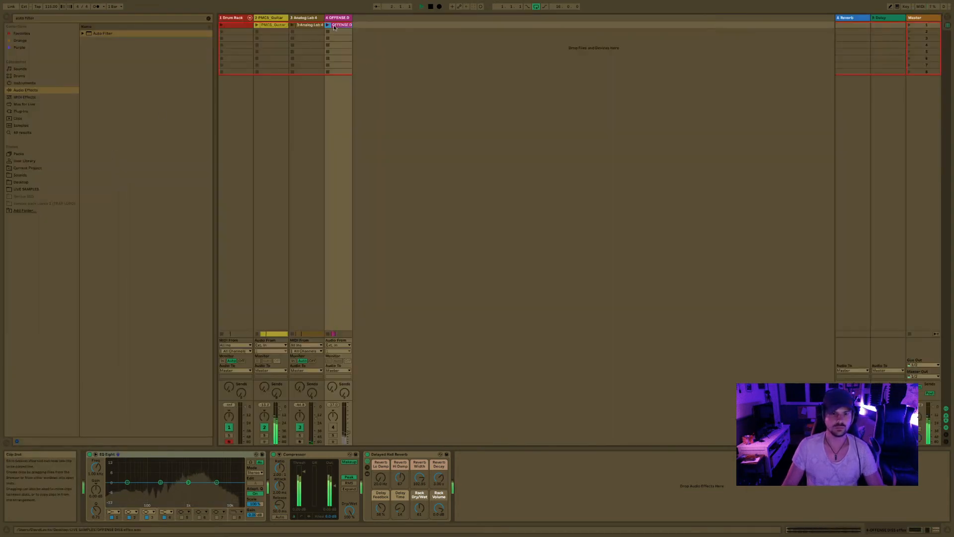
pyautogui.press('Delete')
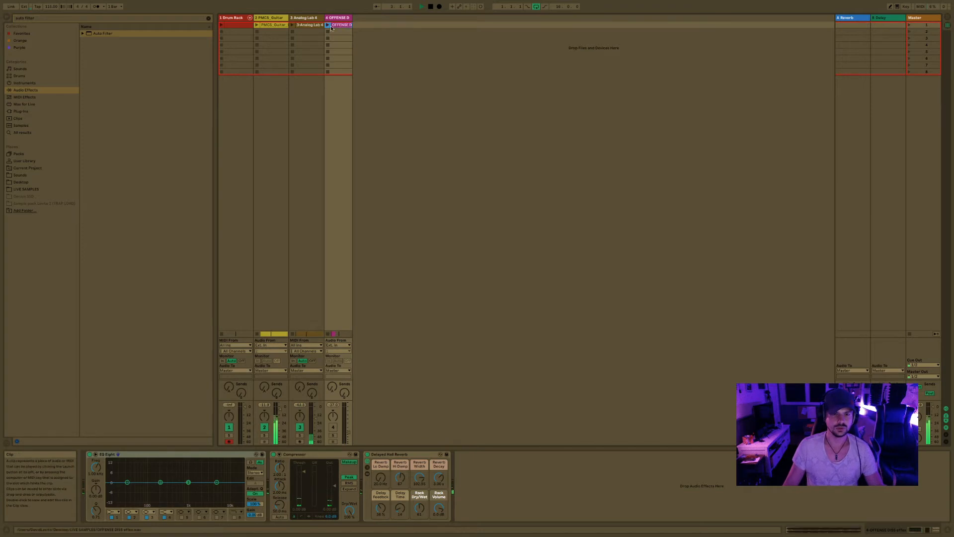
# - Copy the drum clip from the Session to the start of the Drum Rack track in the Arrangement and duplicate it
pyautogui.click(237, 32)
pyautogui.press('Tab')
pyautogui.click(15, 53)
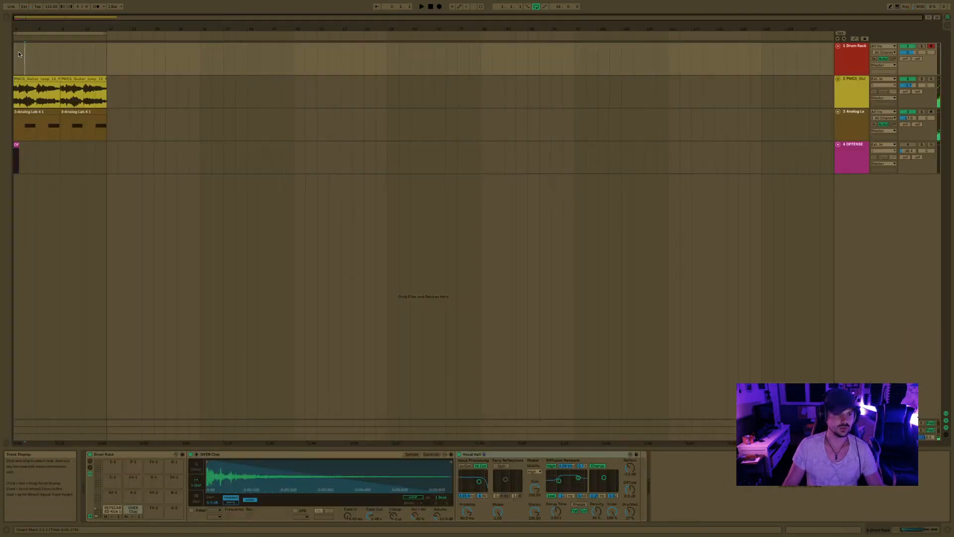
pyautogui.press('super+v')
pyautogui.press('super+d')
# - Delete the OFFENSE clip from the start of the Arrangement and play the arrangement
pyautogui.moveTo(51, 170); pyautogui.dragTo(0, 155)
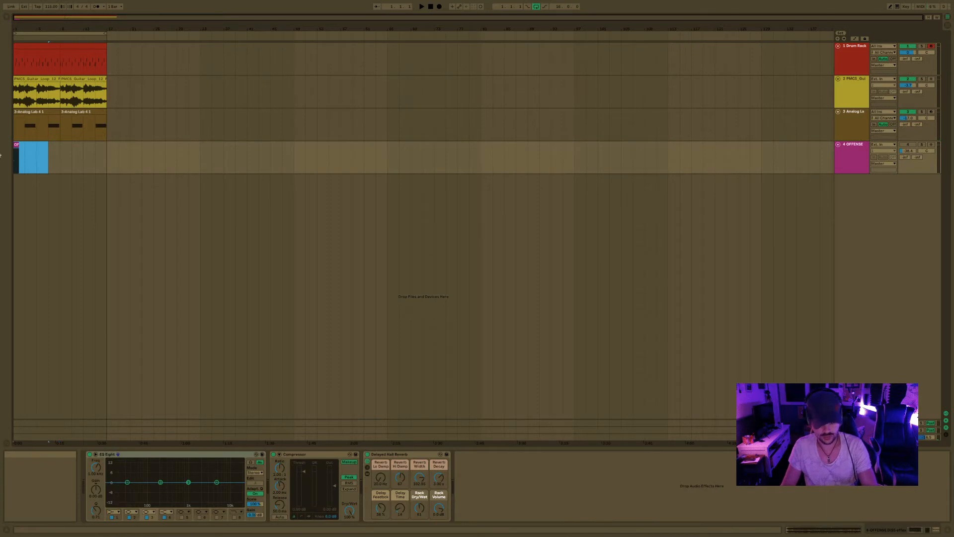
pyautogui.press('Delete')
pyautogui.press('space')
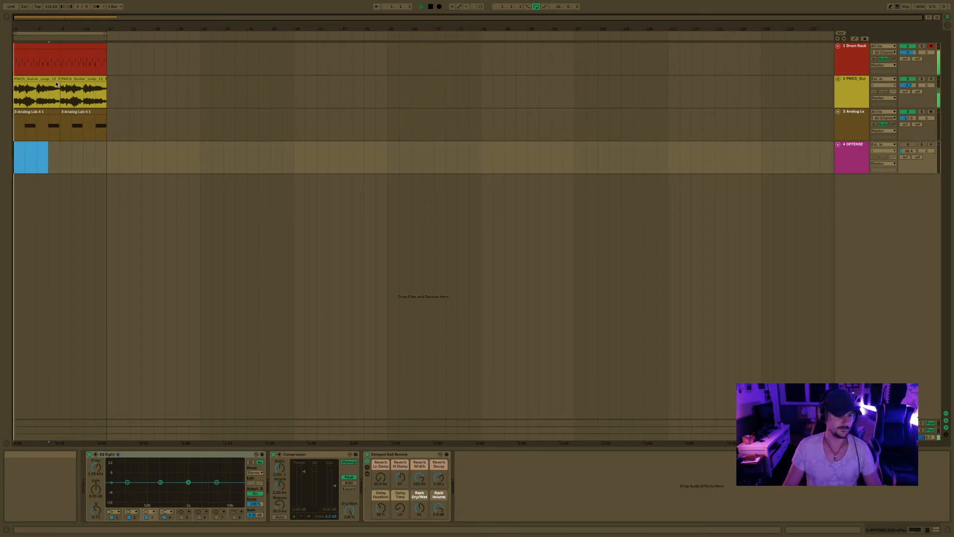
# - Listen to the arrangement from its start, then select the Drum Rack track and stop playback
pyautogui.click(15, 149)
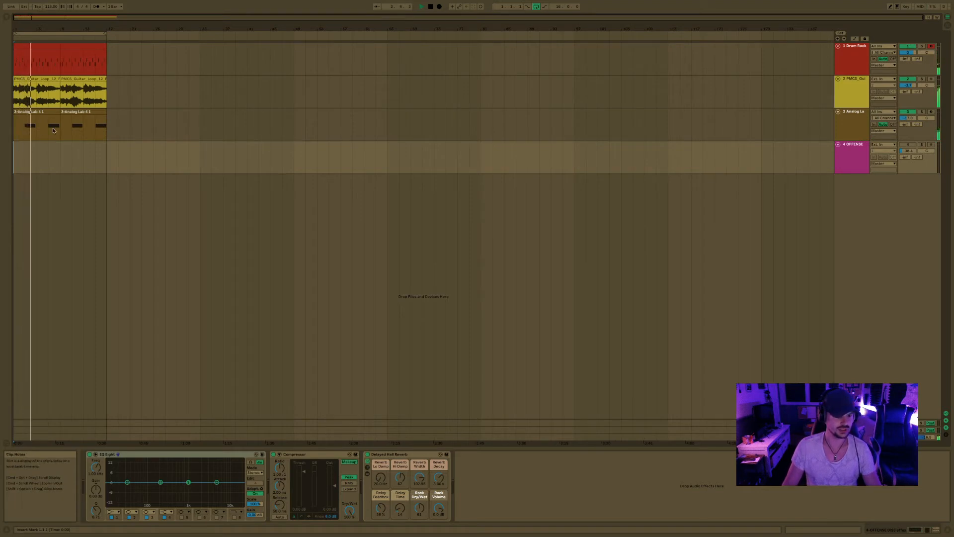
pyautogui.moveTo(29, 28); pyautogui.dragTo(46, 28)
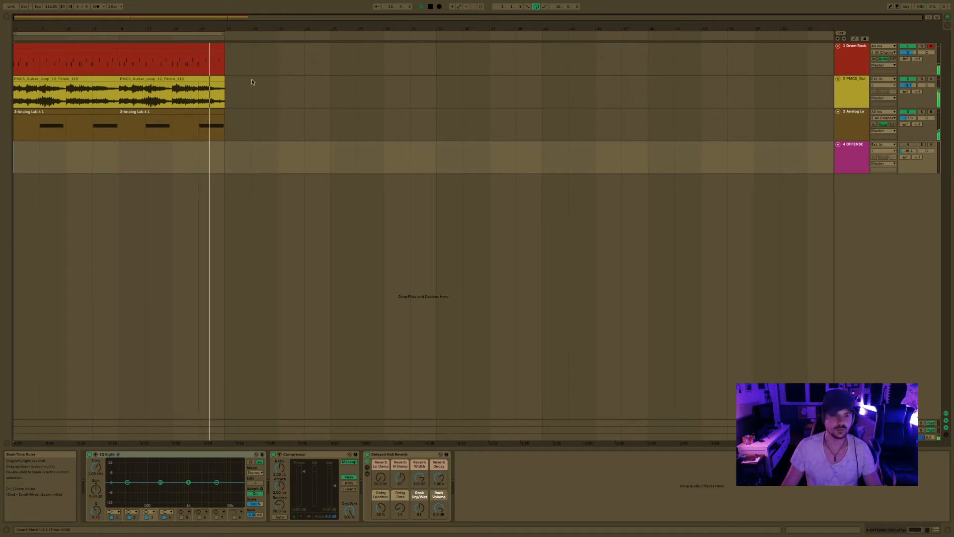
pyautogui.click(687, 72)
pyautogui.press('space')
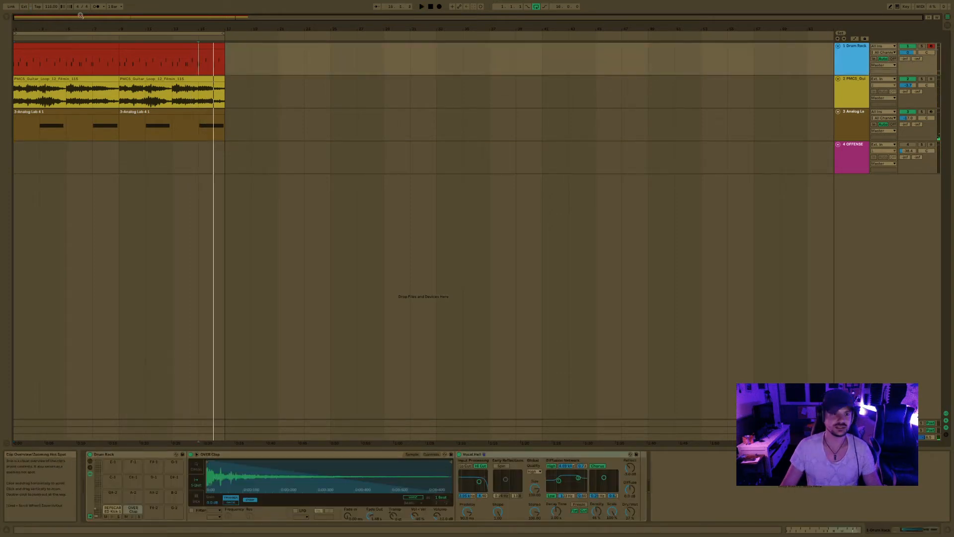
# - Search the LIVE SAMPLES folder for "hat" and load ASHYKNEE hat 2 onto the empty Drum Rack pad beside OVER Clap, then clear the search
pyautogui.click(8, 18)
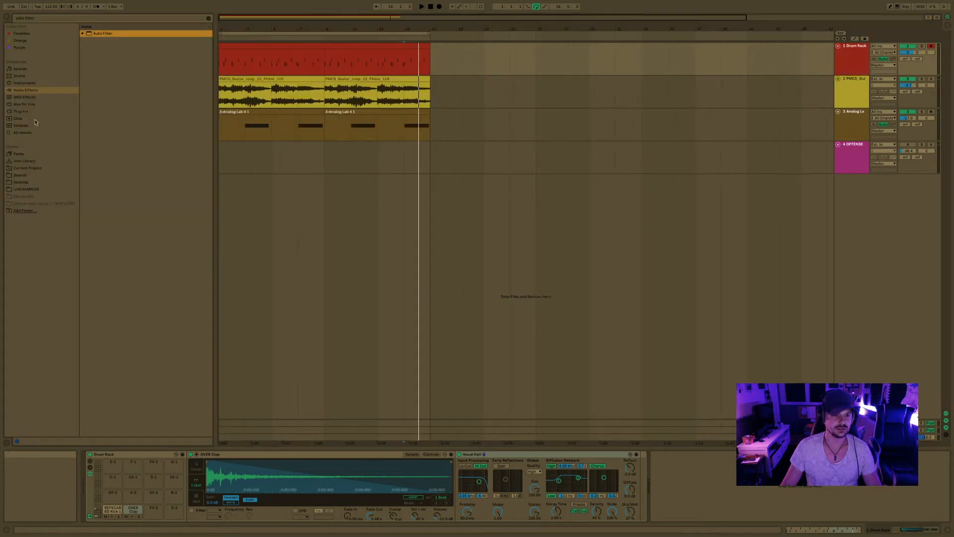
pyautogui.click(26, 187)
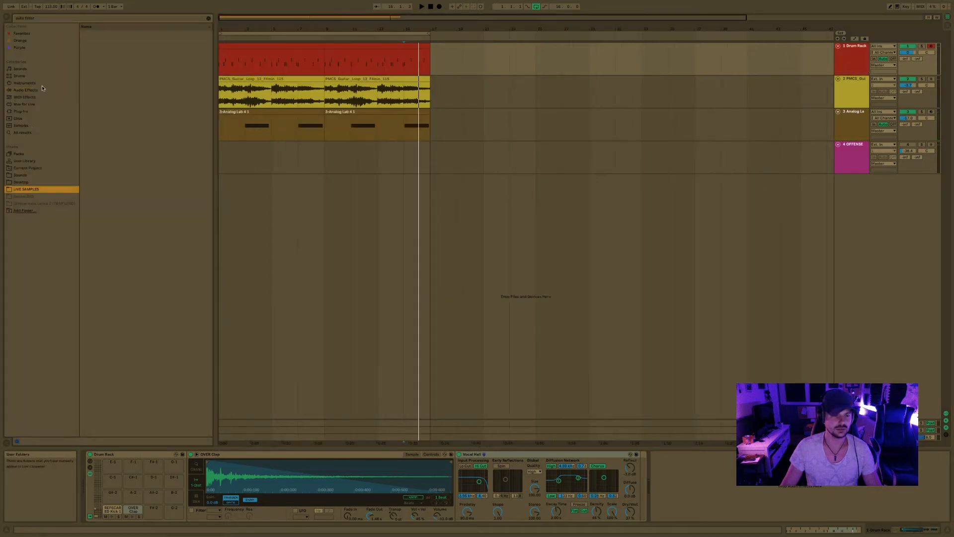
pyautogui.click(47, 20)
pyautogui.write('ha')
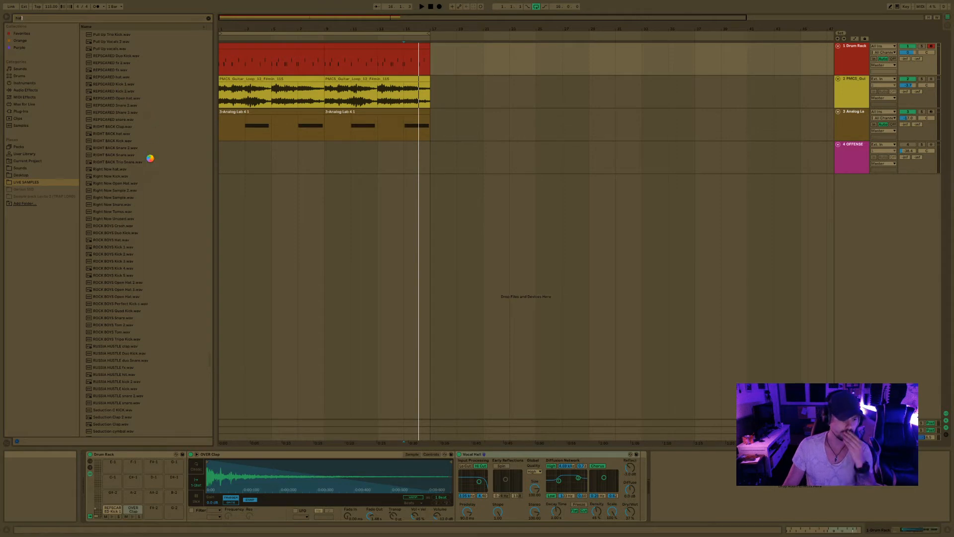
pyautogui.write('t')
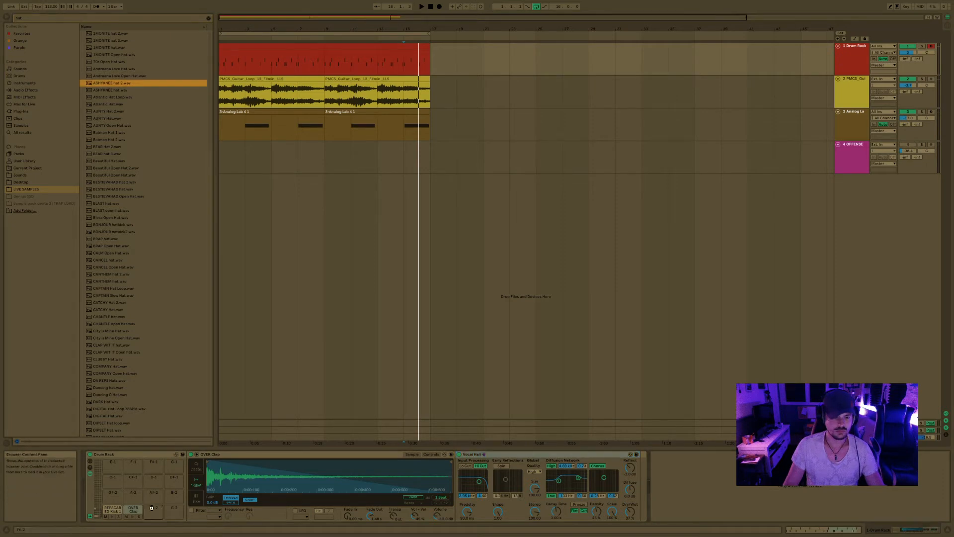
pyautogui.moveTo(111, 83); pyautogui.dragTo(154, 508)
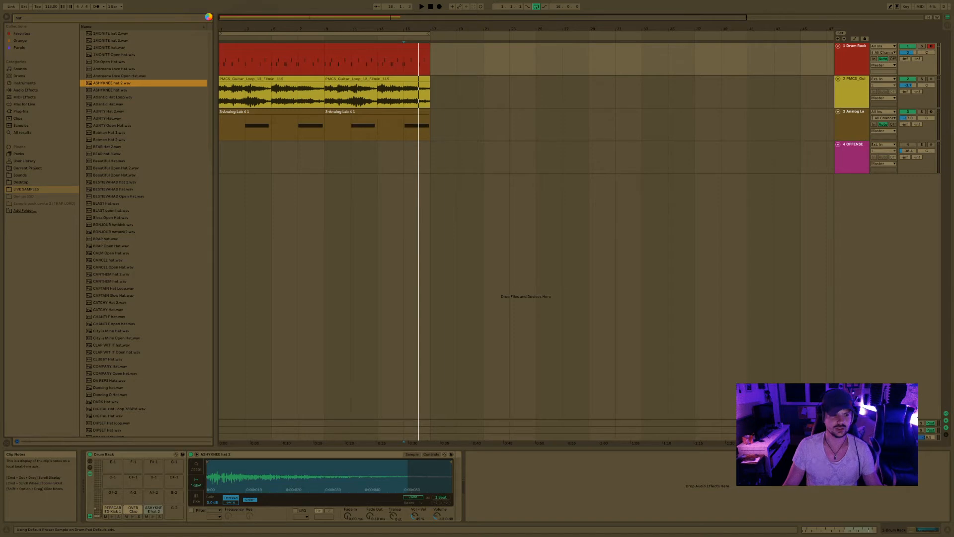
pyautogui.click(208, 17)
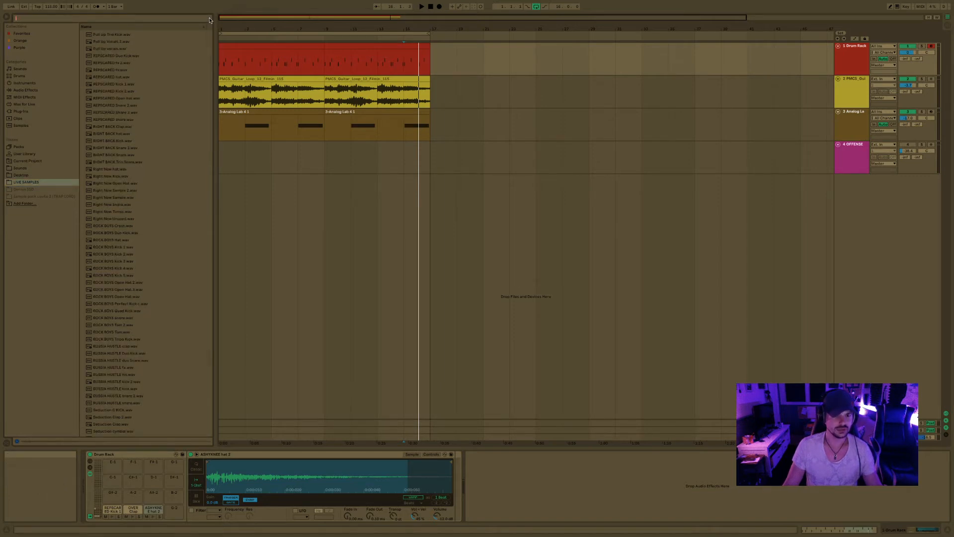
pyautogui.click(6, 17)
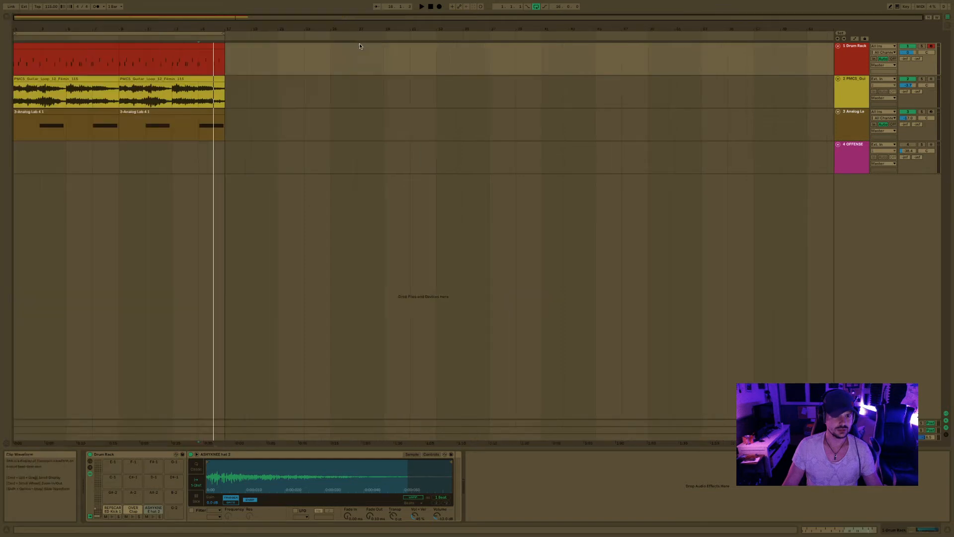
# - Open the first drum clip in the Arrangement and enter eight hat notes on the eighth notes of bar 1
pyautogui.press('space')
pyautogui.click(28, 48)
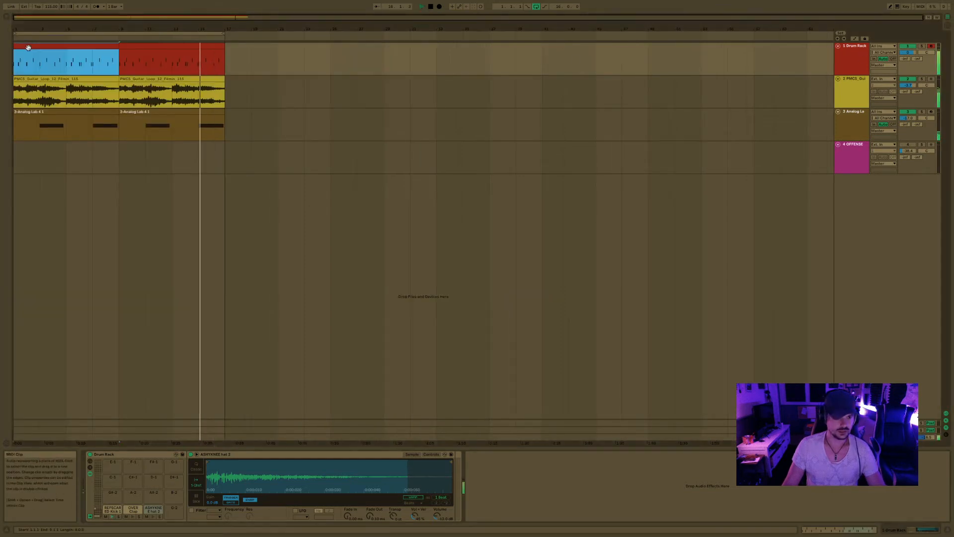
pyautogui.doubleClick(28, 48)
pyautogui.press('space')
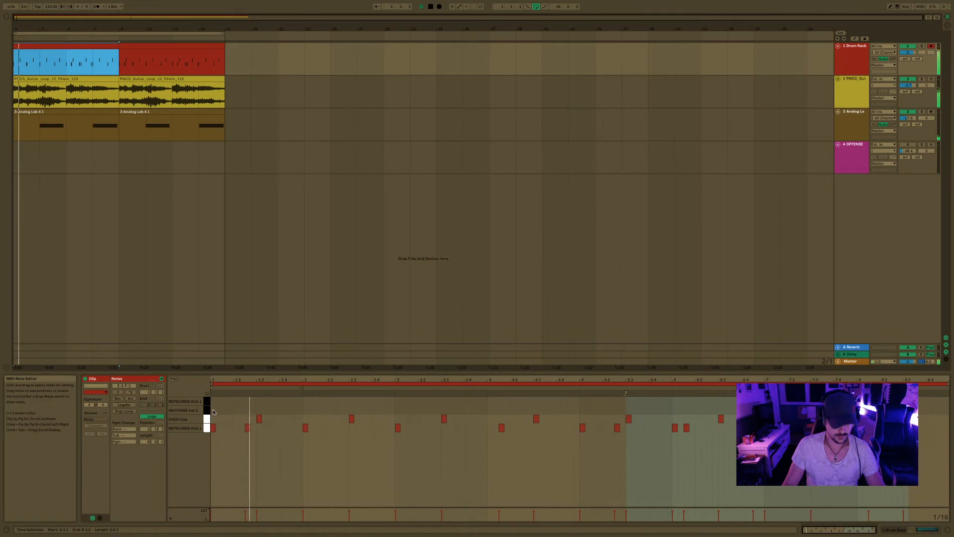
pyautogui.doubleClick(214, 411)
pyautogui.press('space')
pyautogui.doubleClick(224, 411)
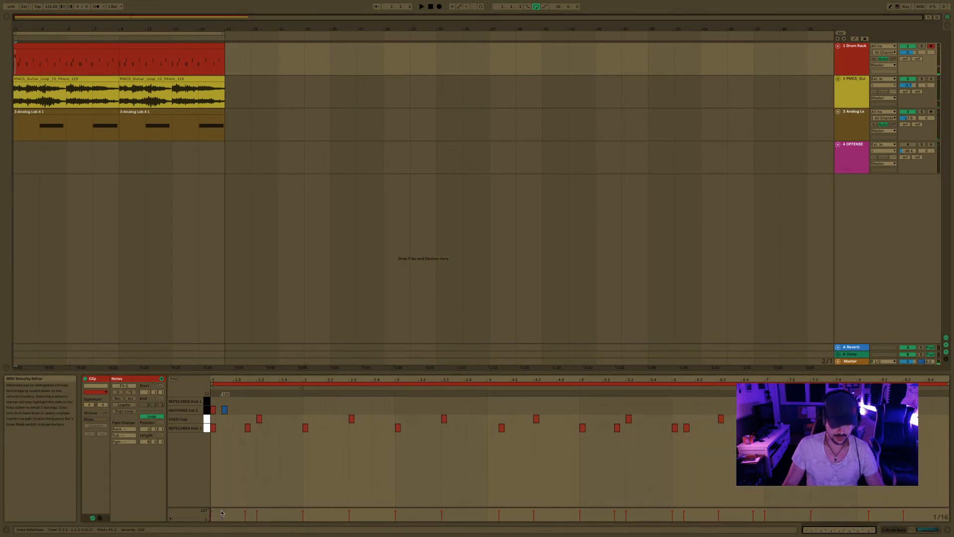
pyautogui.doubleClick(236, 411)
pyautogui.doubleClick(247, 411)
pyautogui.moveTo(257, 412); pyautogui.dragTo(279, 417)
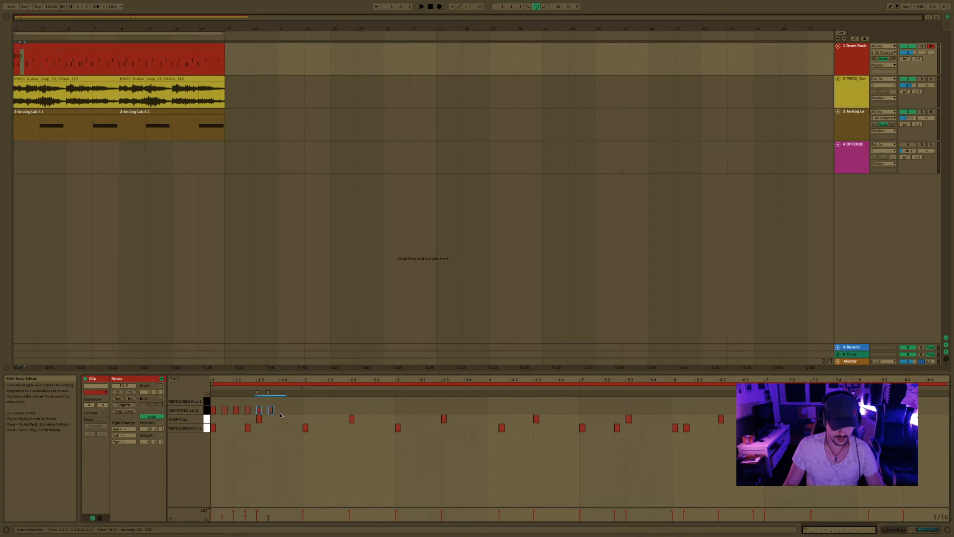
pyautogui.click(284, 414)
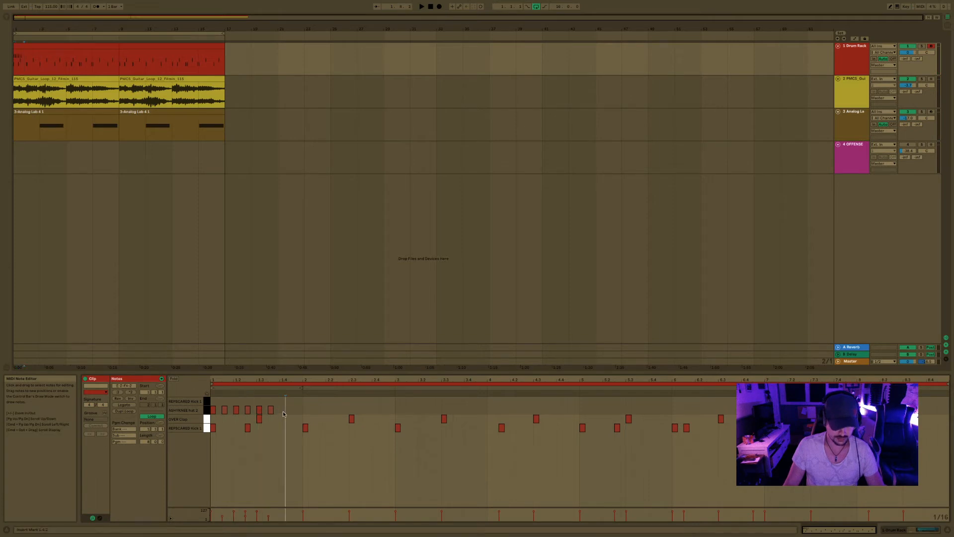
pyautogui.moveTo(284, 414); pyautogui.dragTo(295, 410)
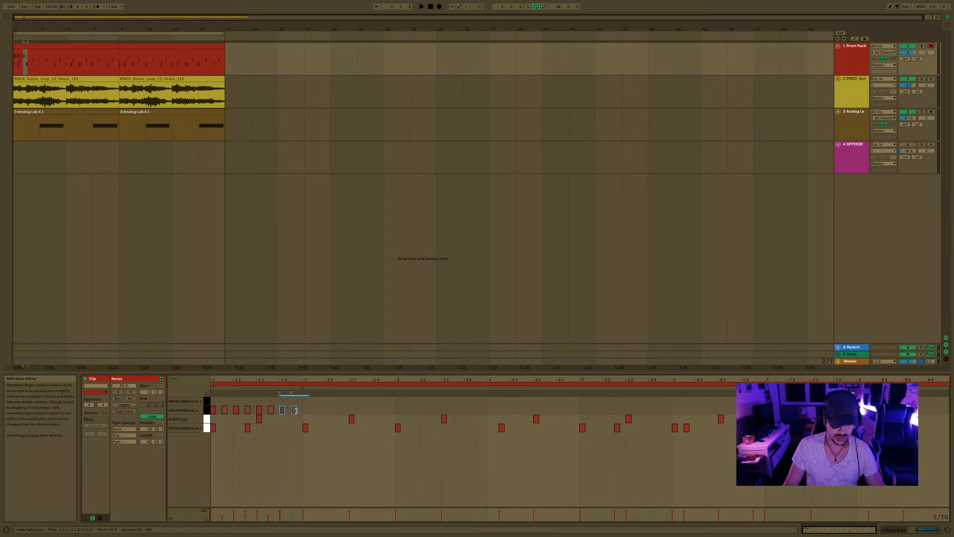
# - Select all hat notes of bar 1 and repeat them through all eight bars of the drum clip
pyautogui.click(178, 410)
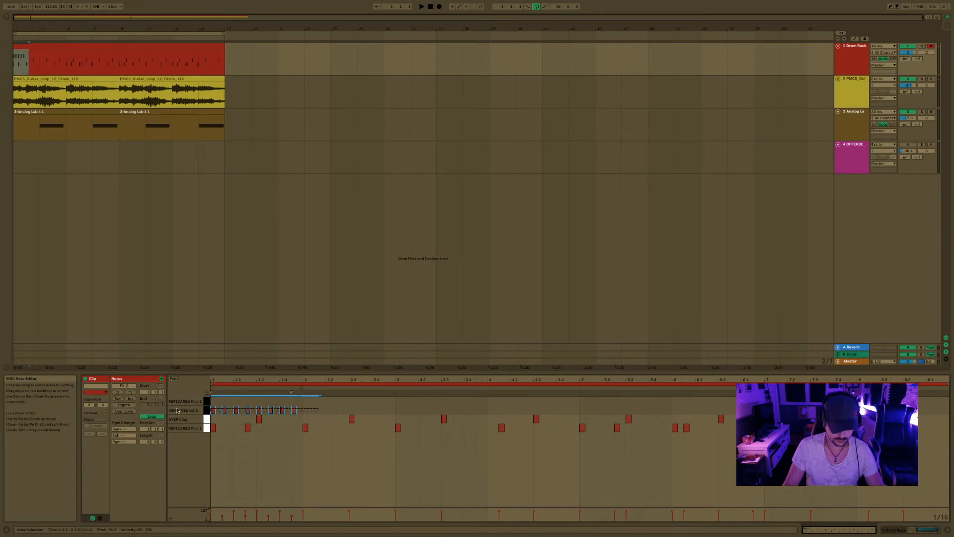
pyautogui.click(307, 411)
pyautogui.press('space')
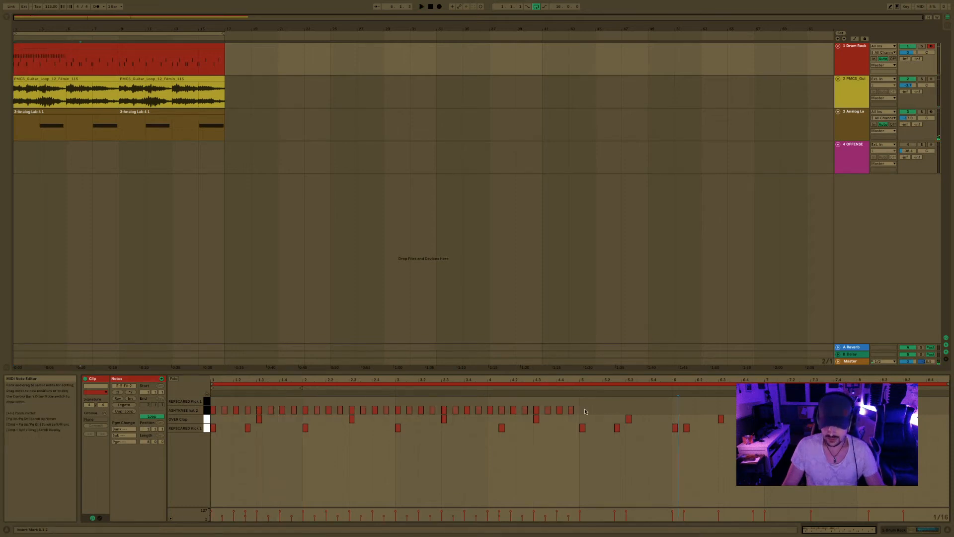
pyautogui.press('space')
pyautogui.press('super+v')
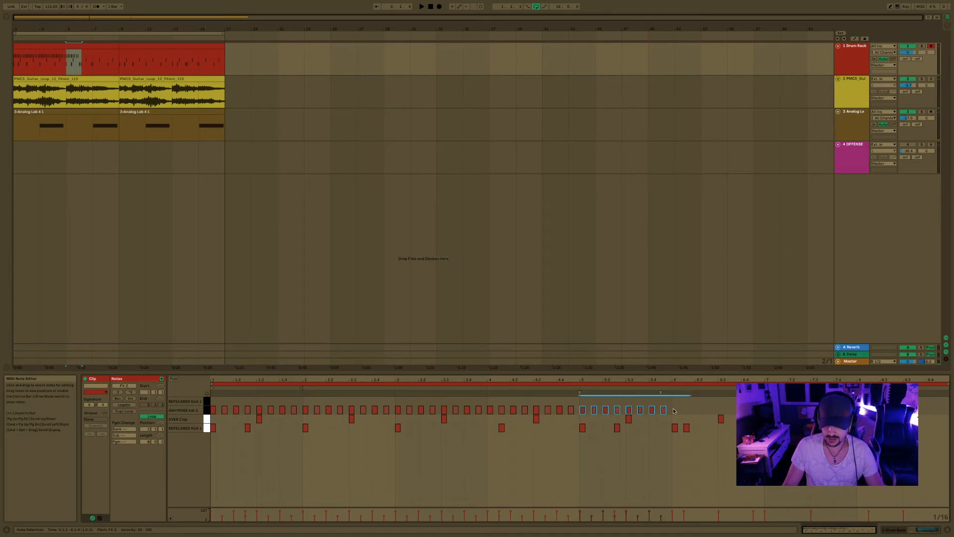
pyautogui.press('super+d')
pyautogui.press('super+d')
pyautogui.press('super+d')
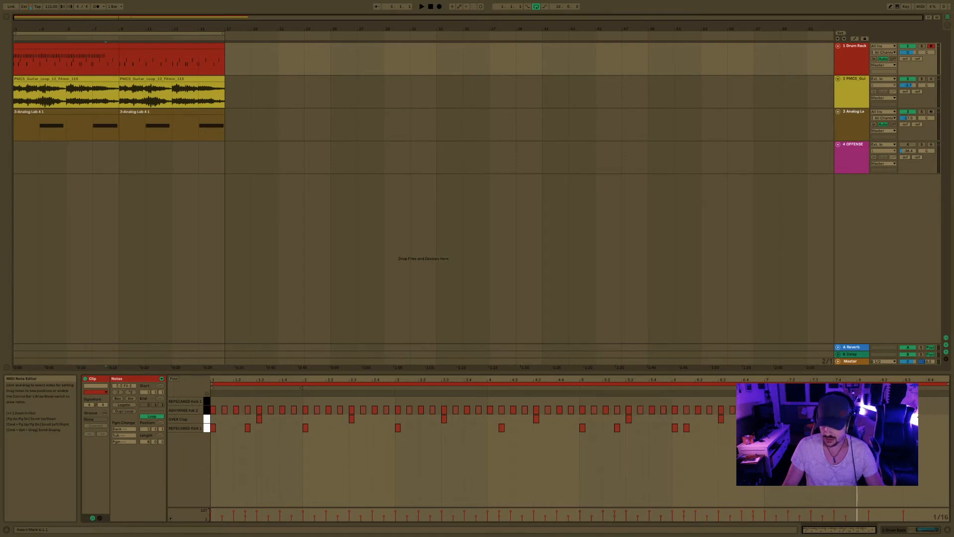
# - Duplicate the first drum clip over the second one and set the insert marker to the start of the Arrangement
pyautogui.click(85, 45)
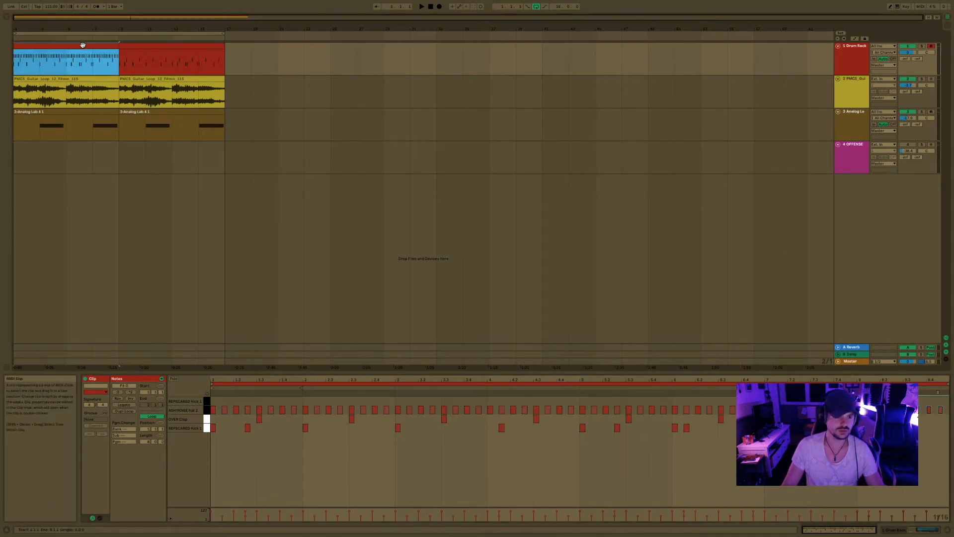
pyautogui.press('super+d')
pyautogui.click(21, 59)
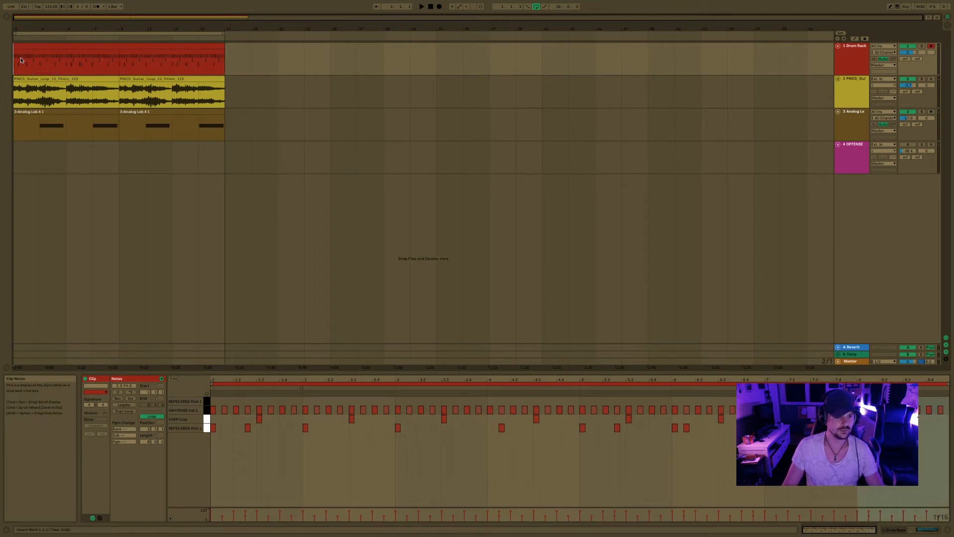
pyautogui.moveTo(16, 31)
pyautogui.mouseDown()
pyautogui.moveTo(15, 52)
pyautogui.moveTo(14, 28)
pyautogui.mouseUp()
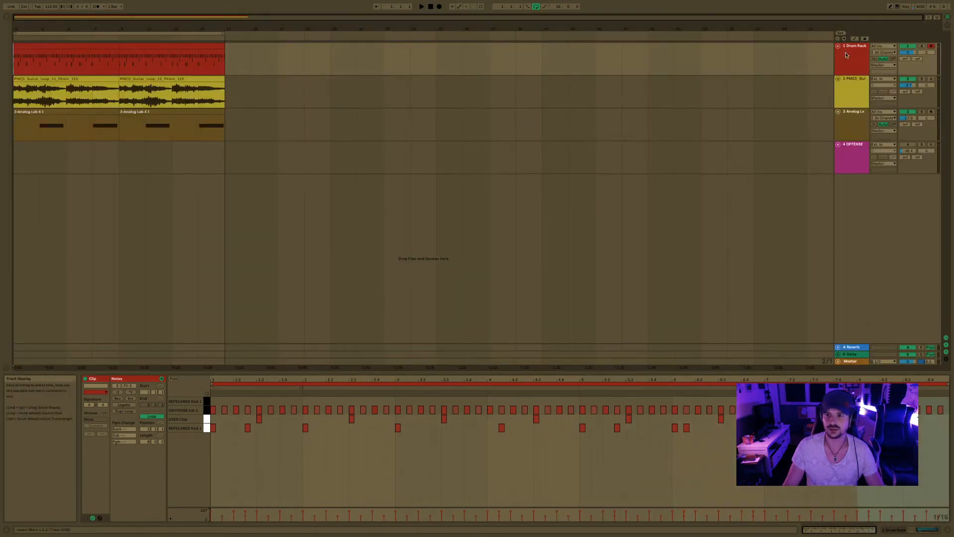
# - Search the samples for "hat" in the Session, preview several hats, and place DIPSET Hat loop on a new audio track
pyautogui.press('Tab')
pyautogui.click(37, 18)
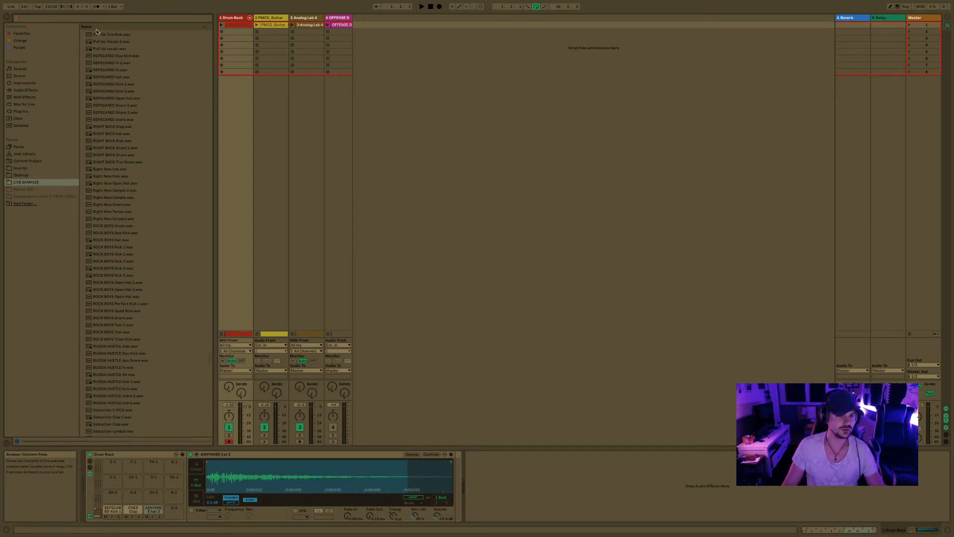
pyautogui.write('hat')
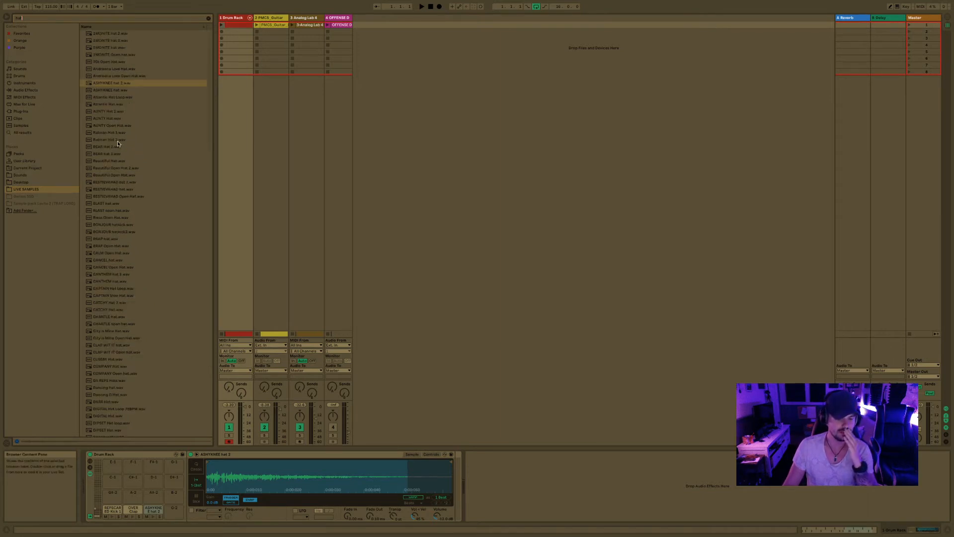
pyautogui.scroll(-10, 134, 224)
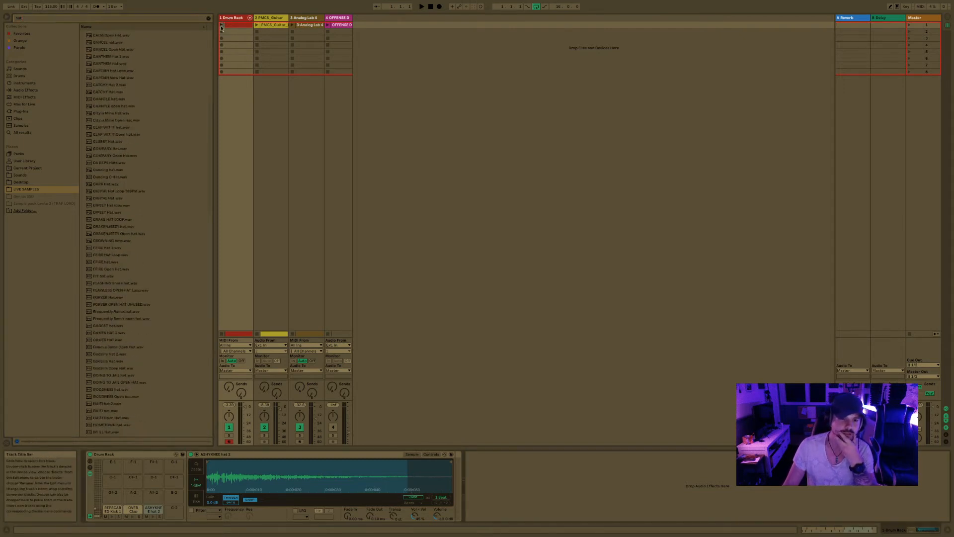
pyautogui.click(123, 227)
pyautogui.click(110, 199)
pyautogui.click(120, 205)
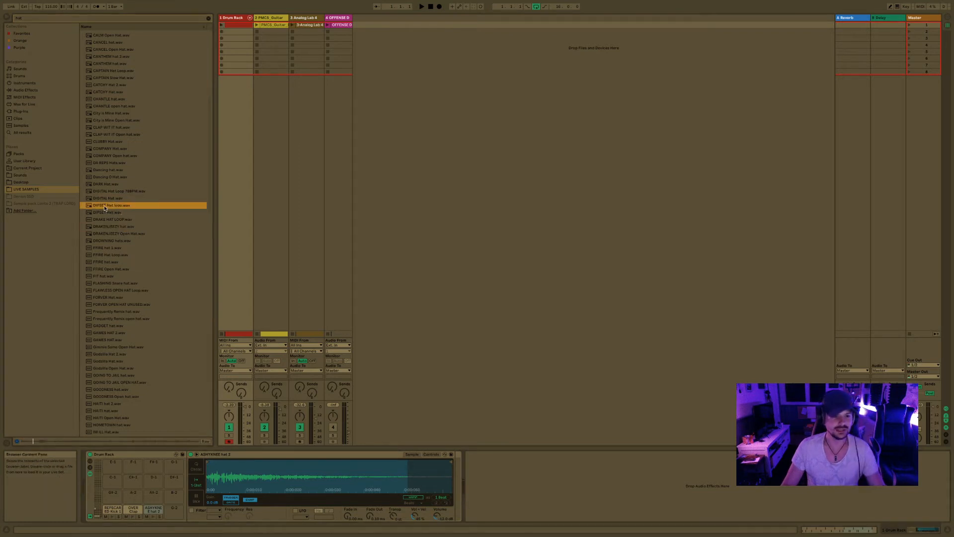
pyautogui.moveTo(101, 205); pyautogui.dragTo(355, 30)
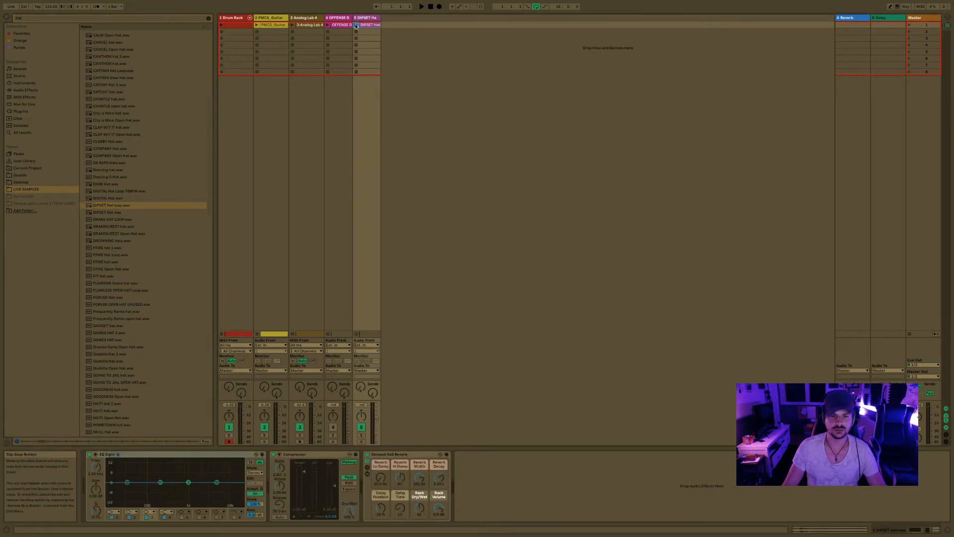
# - Launch the DIPSET Hat loop clip and compare the beat with the loop's track switched on and off
pyautogui.click(356, 24)
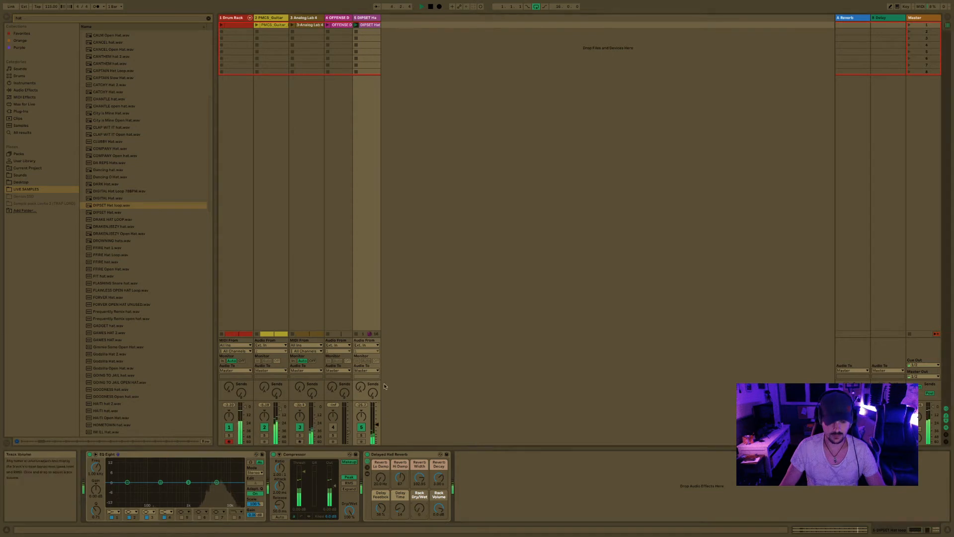
pyautogui.click(361, 426)
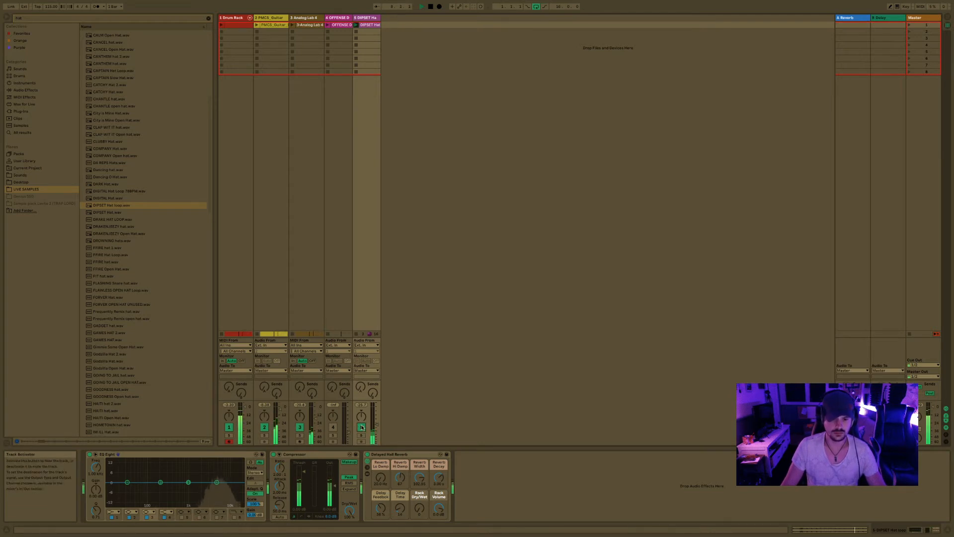
pyautogui.click(362, 427)
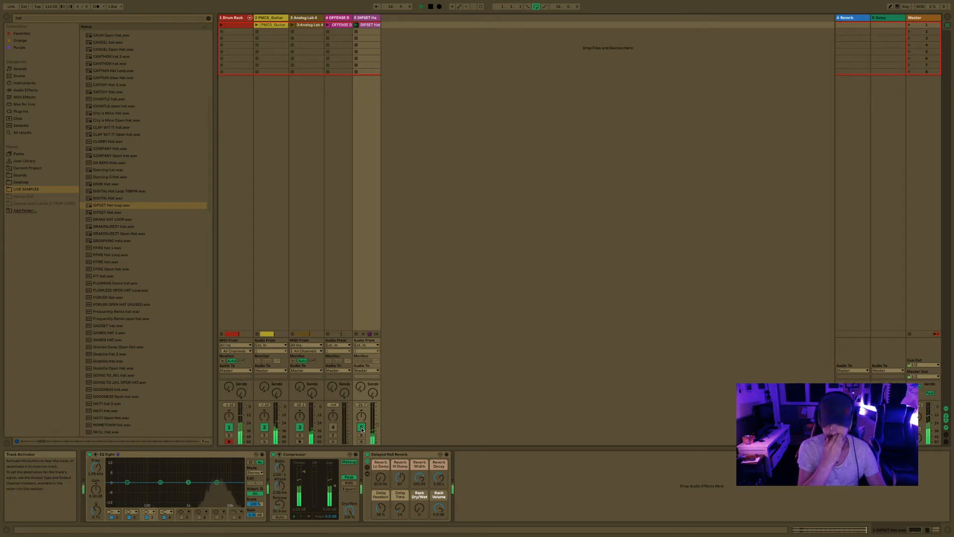
pyautogui.press('space')
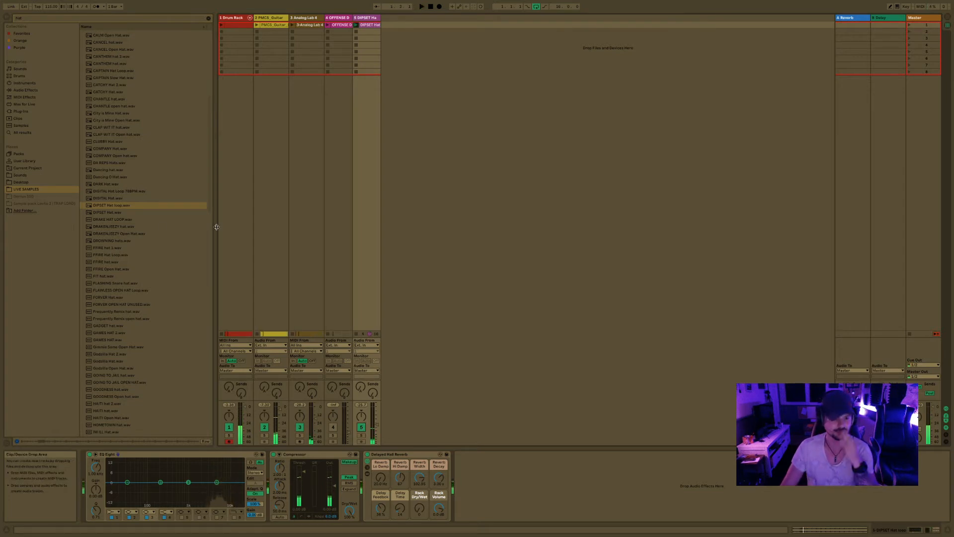
pyautogui.click(361, 426)
pyautogui.press('space')
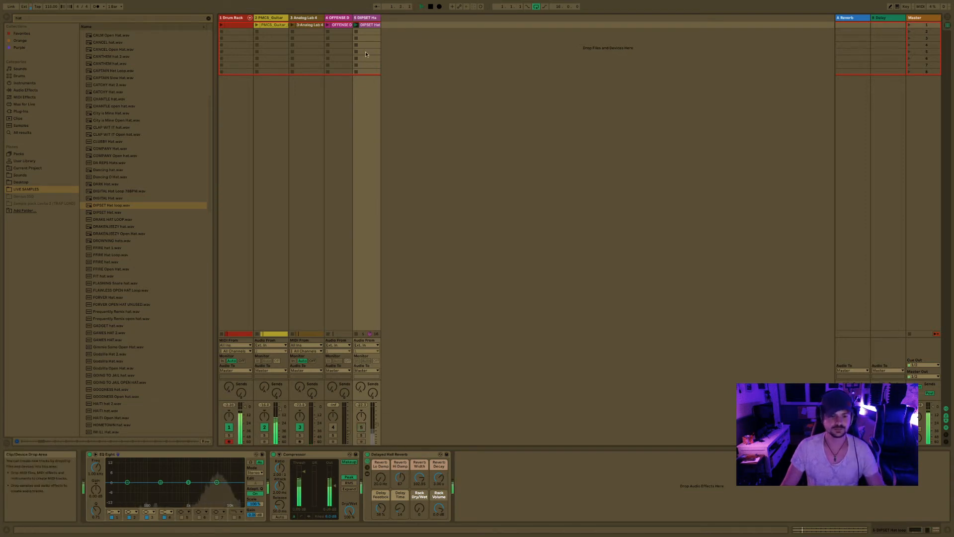
pyautogui.press('space')
# - Switch the DIPSET Hat loop track back on and set its clip's warp mode to Complex
pyautogui.click(361, 427)
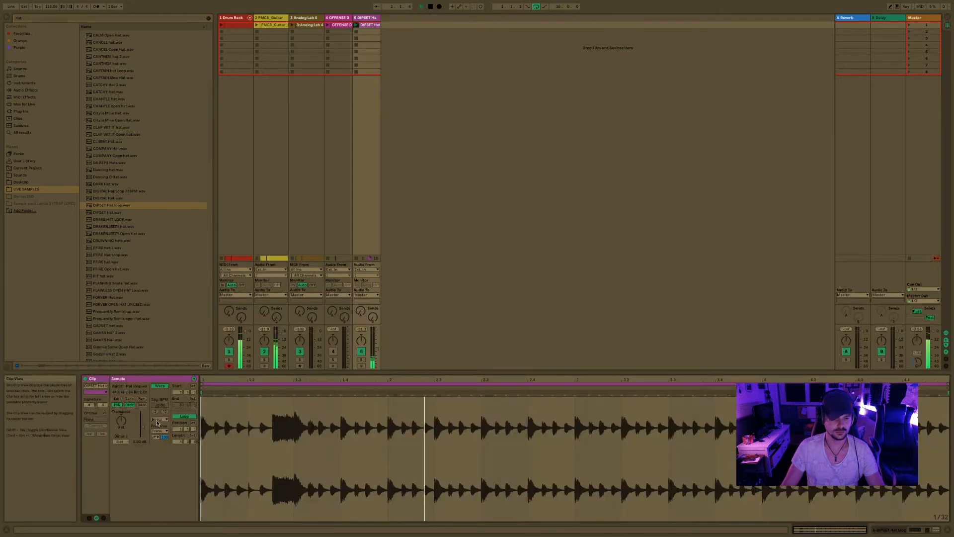
pyautogui.click(159, 420)
pyautogui.click(162, 448)
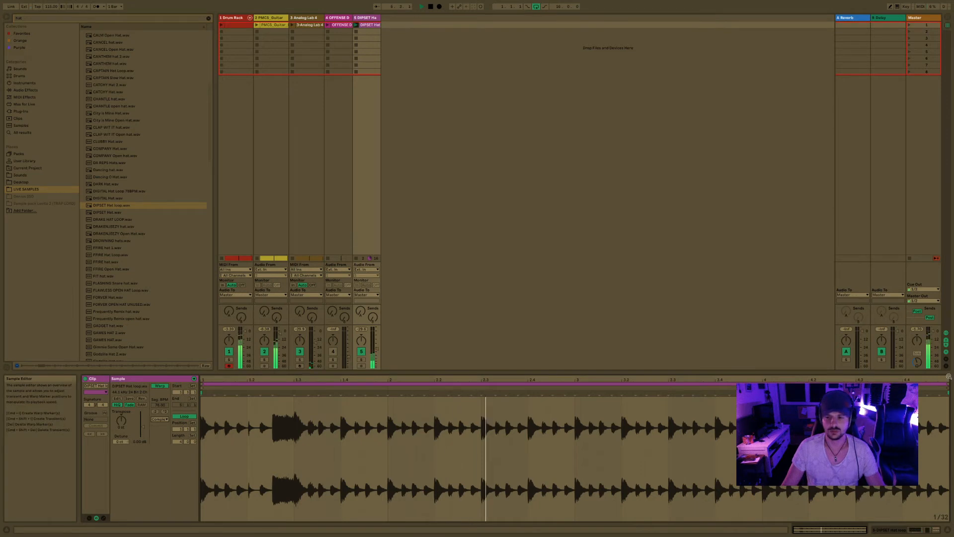
# - Shorten the DIPSET Hat loop clip's loop to its first two bars and restart playback to check it
pyautogui.moveTo(947, 383); pyautogui.dragTo(571, 410)
pyautogui.press('space')
pyautogui.press('space')
pyautogui.press('space')
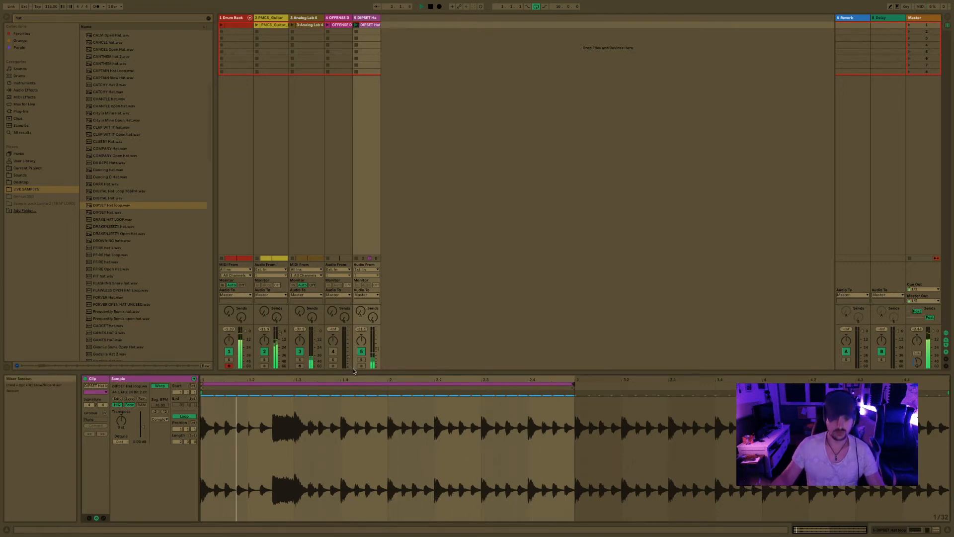
# - Try the Beats and Complex Pro warp modes on the DIPSET Hat loop clip during playback and return to Complex
pyautogui.click(163, 419)
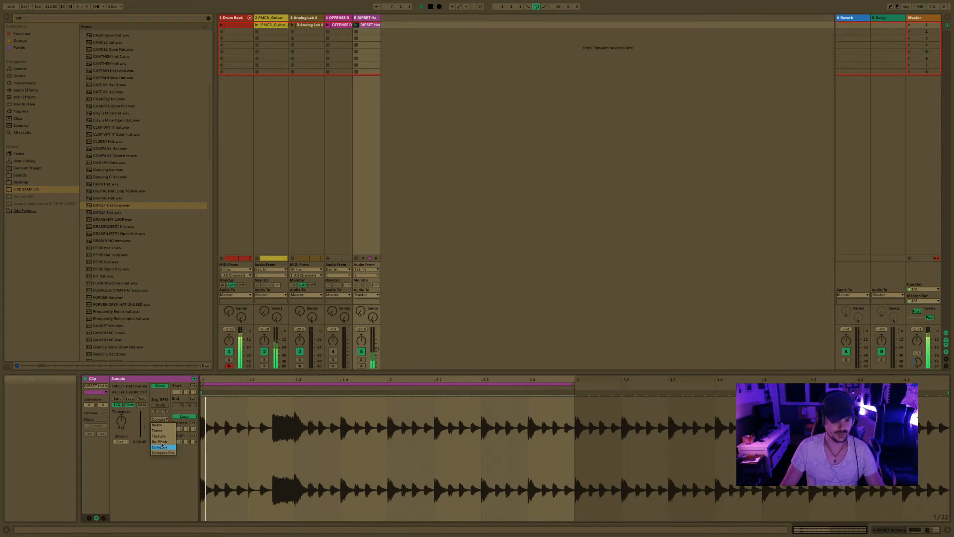
pyautogui.click(161, 419)
pyautogui.click(161, 420)
pyautogui.click(160, 406)
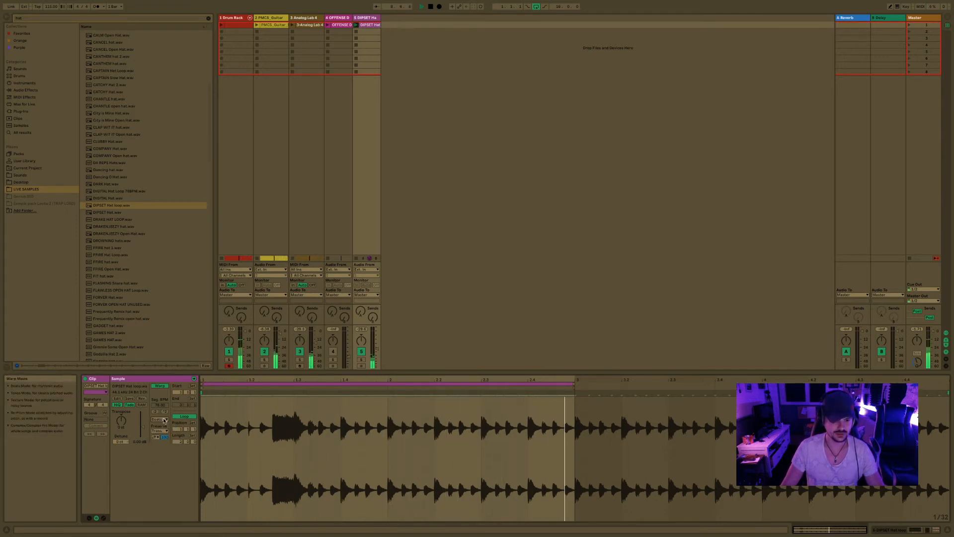
pyautogui.click(163, 420)
pyautogui.click(159, 446)
pyautogui.click(165, 419)
pyautogui.click(163, 452)
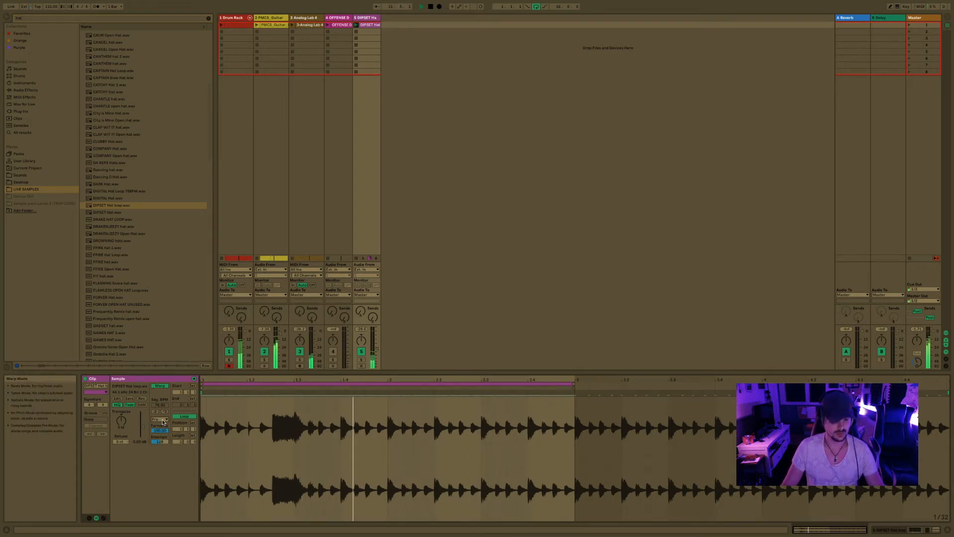
pyautogui.click(163, 420)
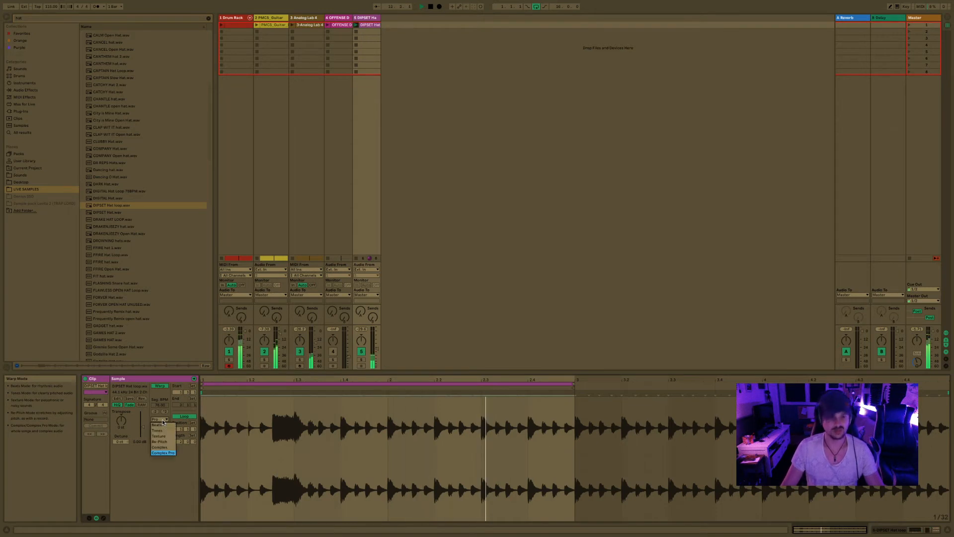
pyautogui.click(159, 447)
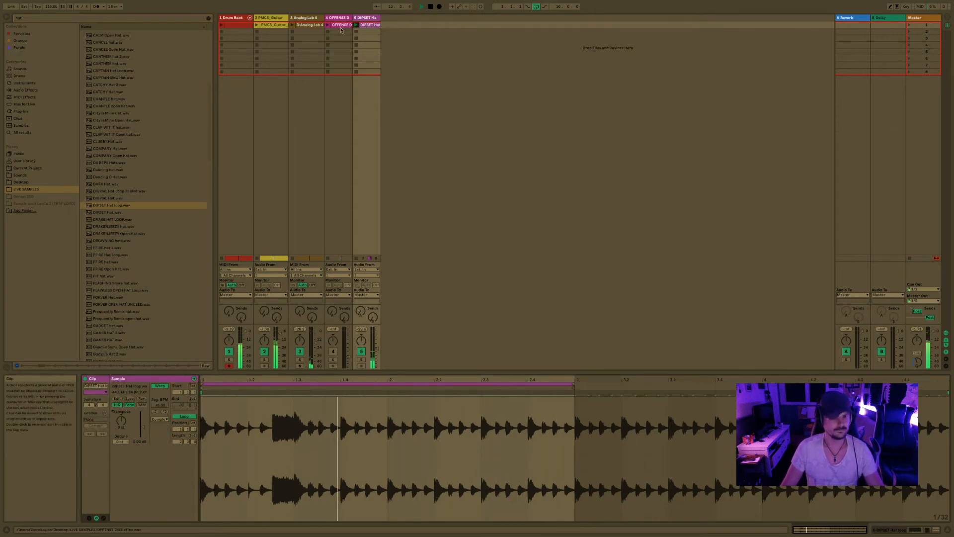
# - Insert a MIDI track after the DIPSET Hat loop track and search the samples for "808"
pyautogui.moveTo(127, 206); pyautogui.dragTo(321, 53)
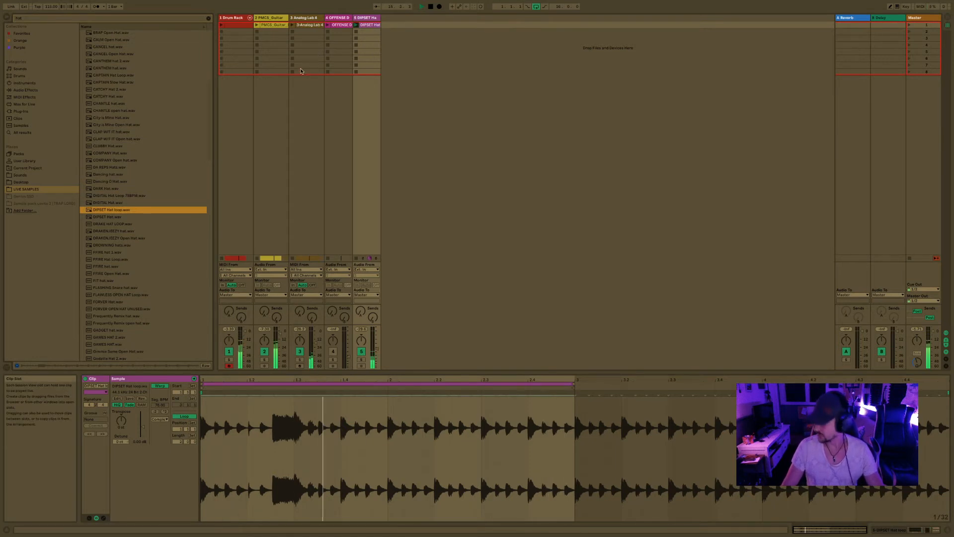
pyautogui.rightClick(387, 26)
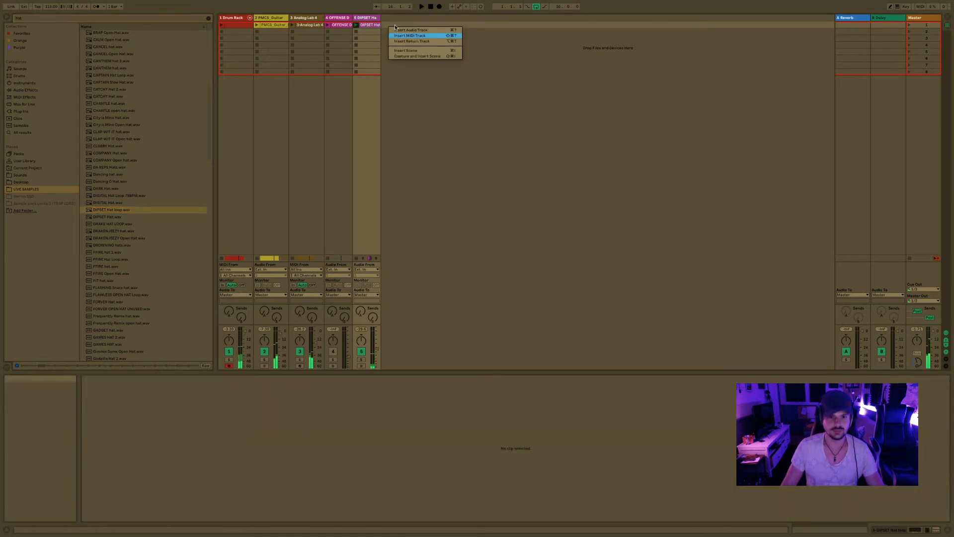
pyautogui.click(409, 36)
pyautogui.press('super+f')
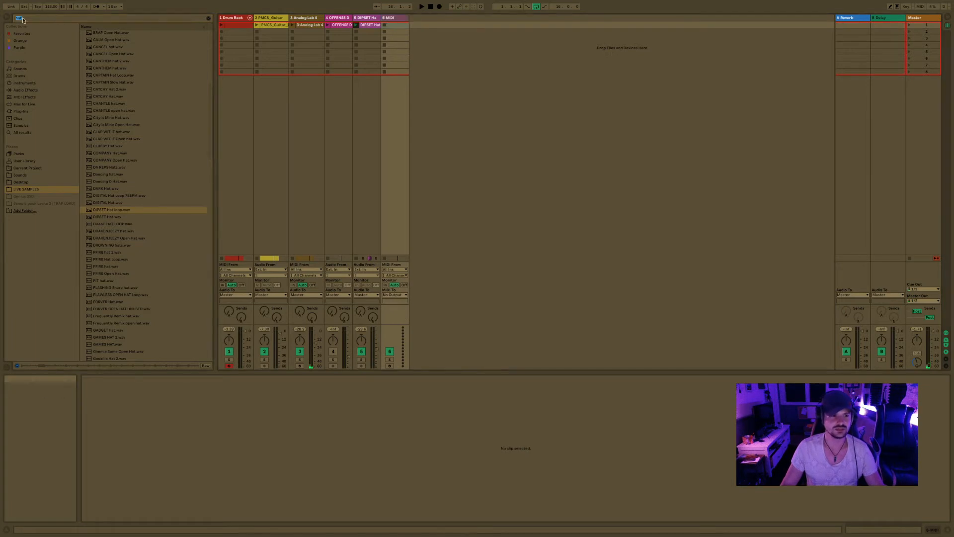
pyautogui.write('808')
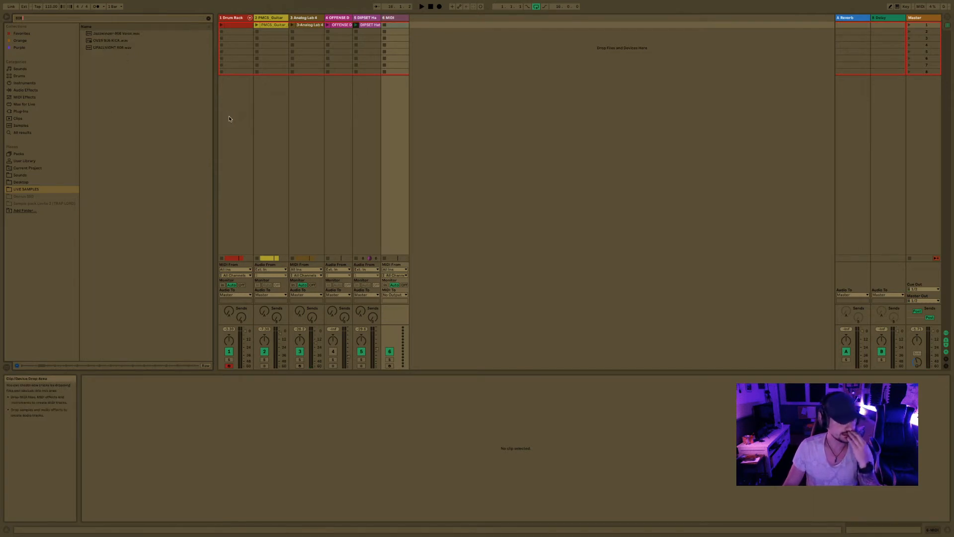
pyautogui.click(390, 18)
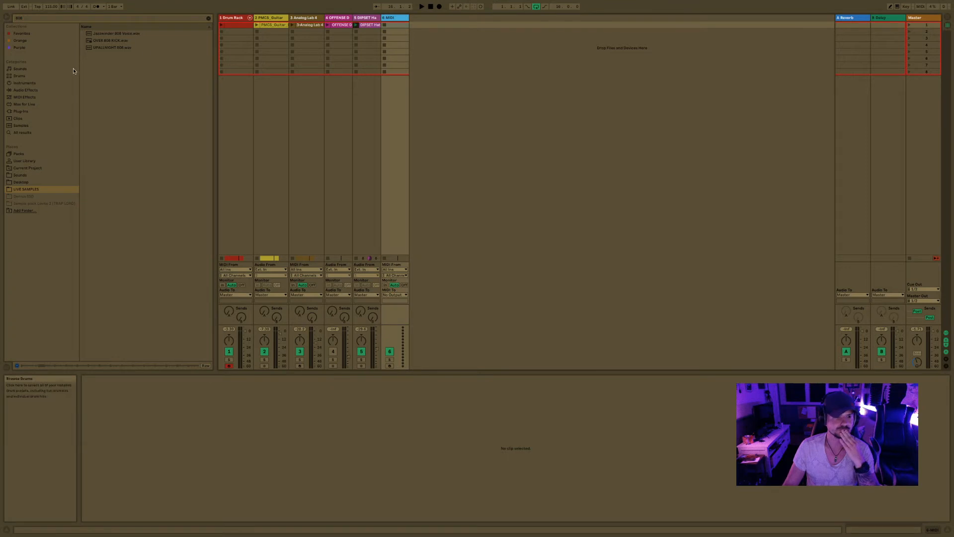
# - Preview the 808 samples and load OVER 808 KICK onto the new MIDI track
pyautogui.click(113, 40)
pyautogui.click(113, 35)
pyautogui.click(115, 41)
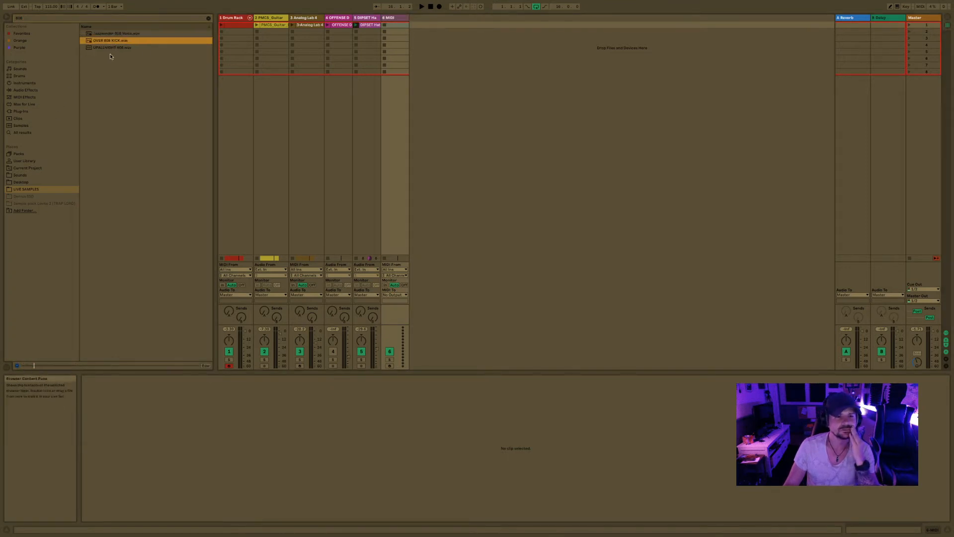
pyautogui.click(104, 32)
pyautogui.click(107, 47)
pyautogui.press('Up')
pyautogui.press('Up')
pyautogui.press('Down')
pyautogui.press('Down')
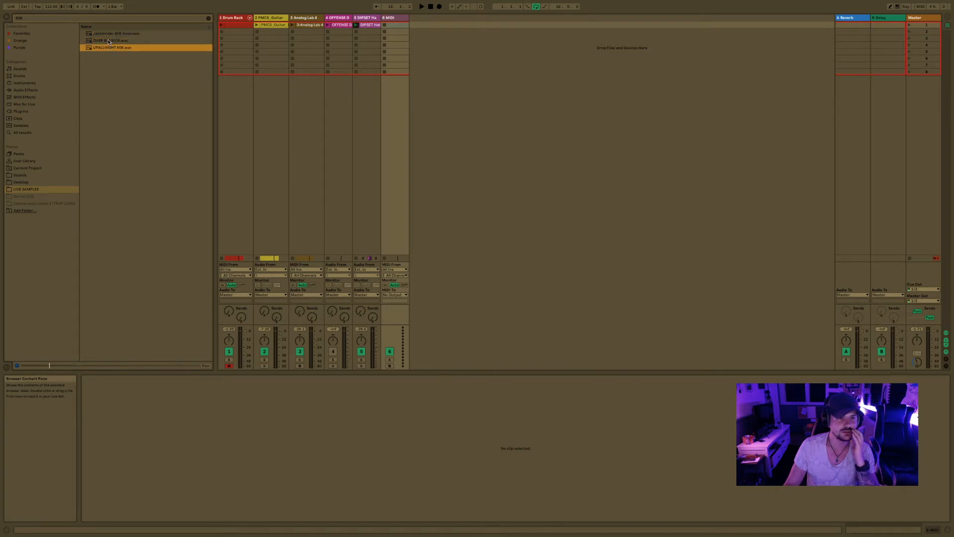
pyautogui.press('Up')
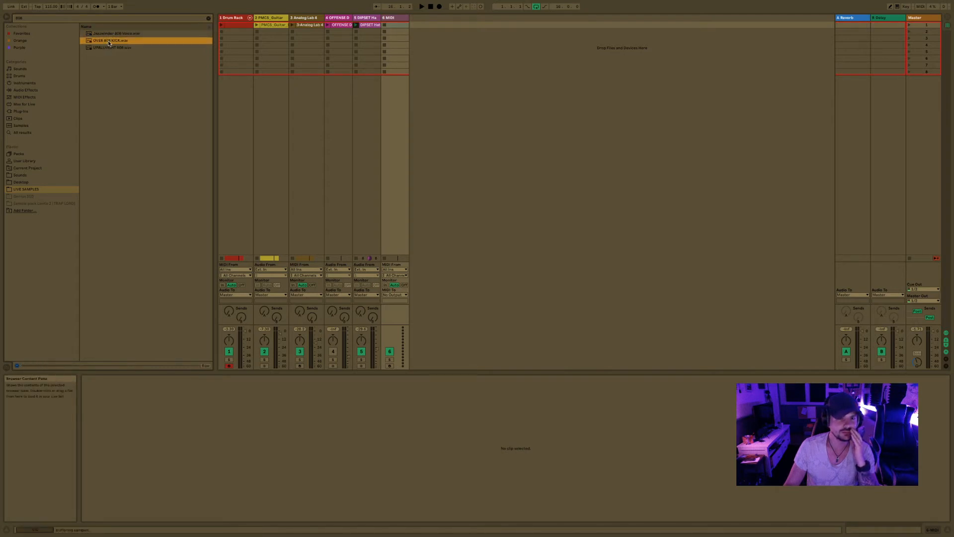
pyautogui.doubleClick(108, 43)
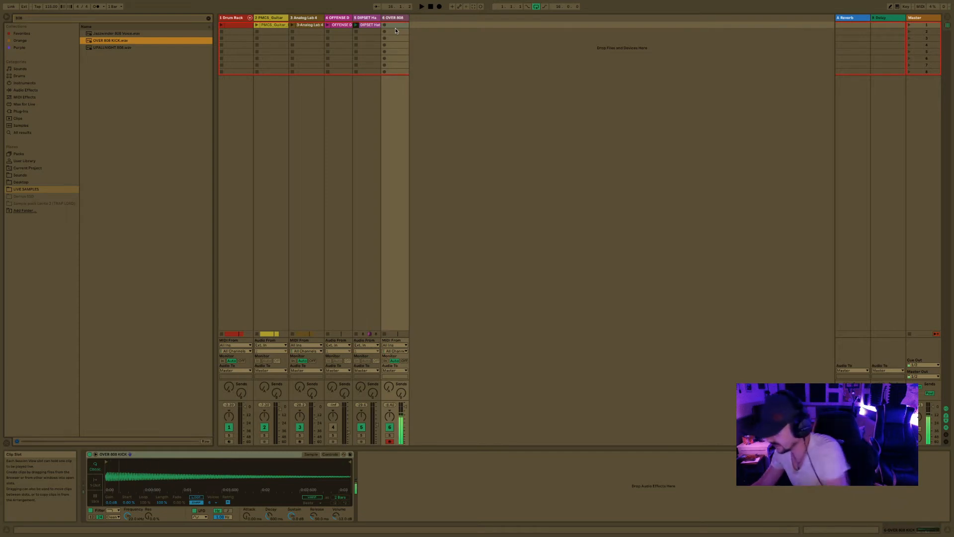
# - Play the beat from the start several times to rehearse a bass line with the OVER 808 instrument
pyautogui.press('space')
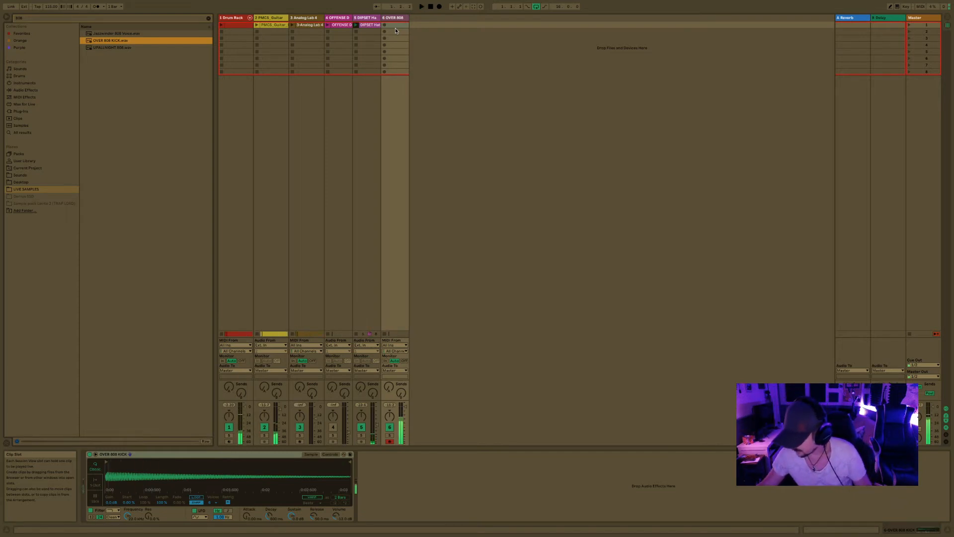
pyautogui.press('space')
pyautogui.press('space')
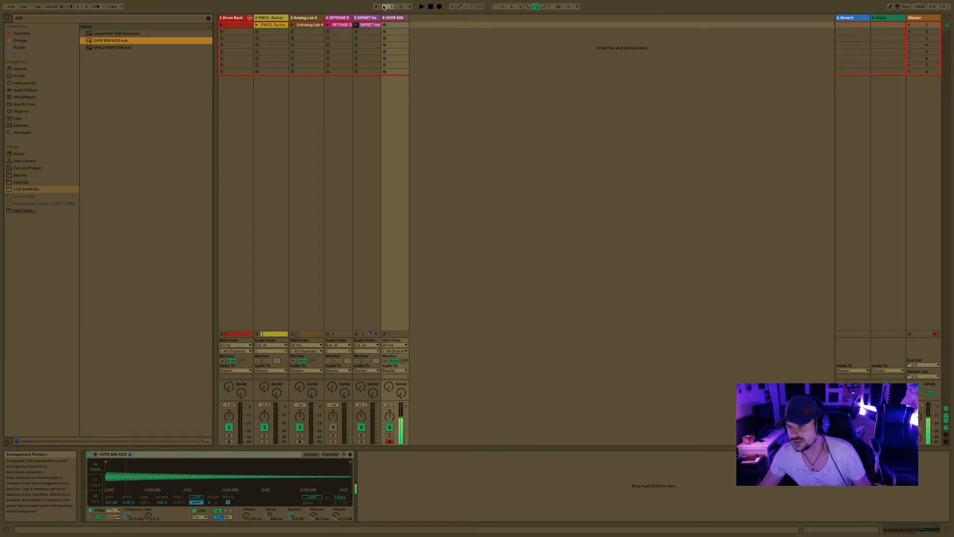
pyautogui.press('space')
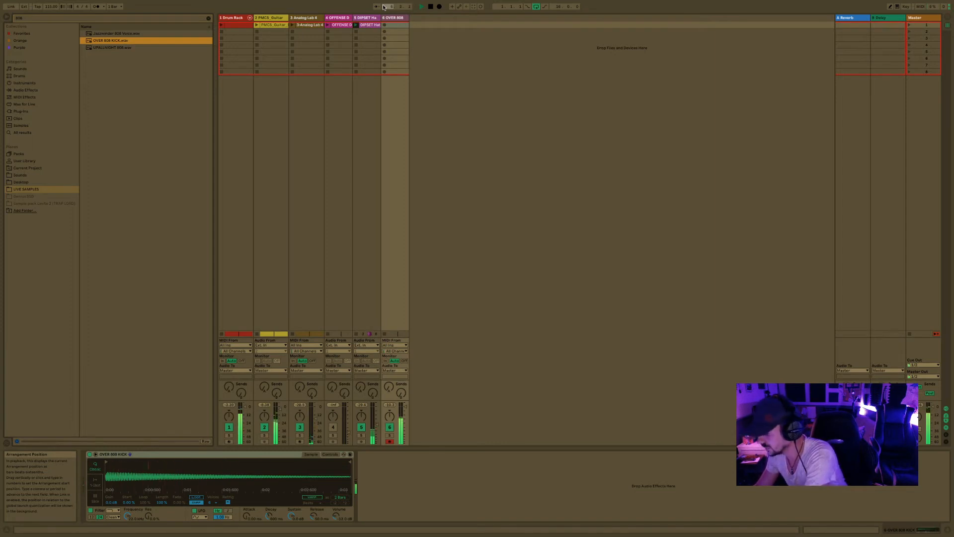
pyautogui.press('space')
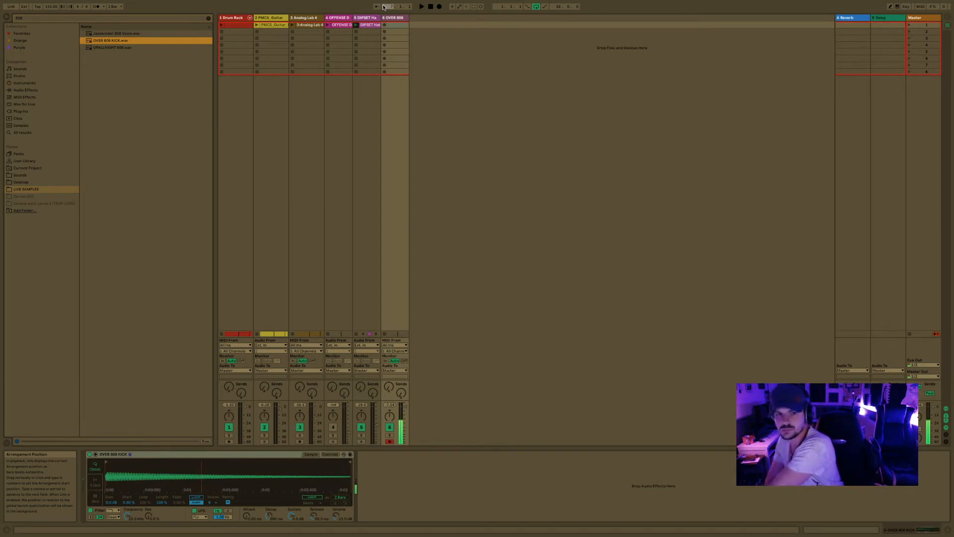
pyautogui.click(385, 26)
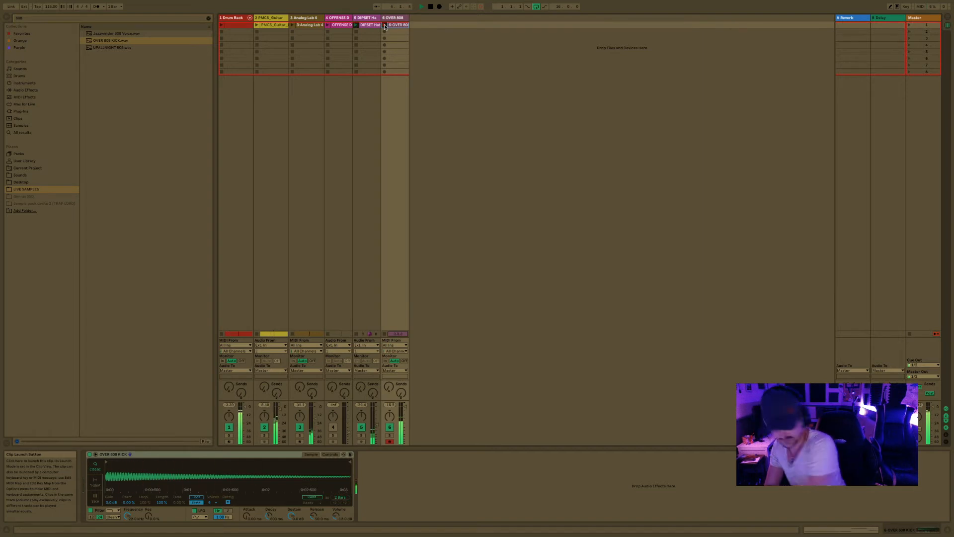
pyautogui.press('space')
pyautogui.press('Delete')
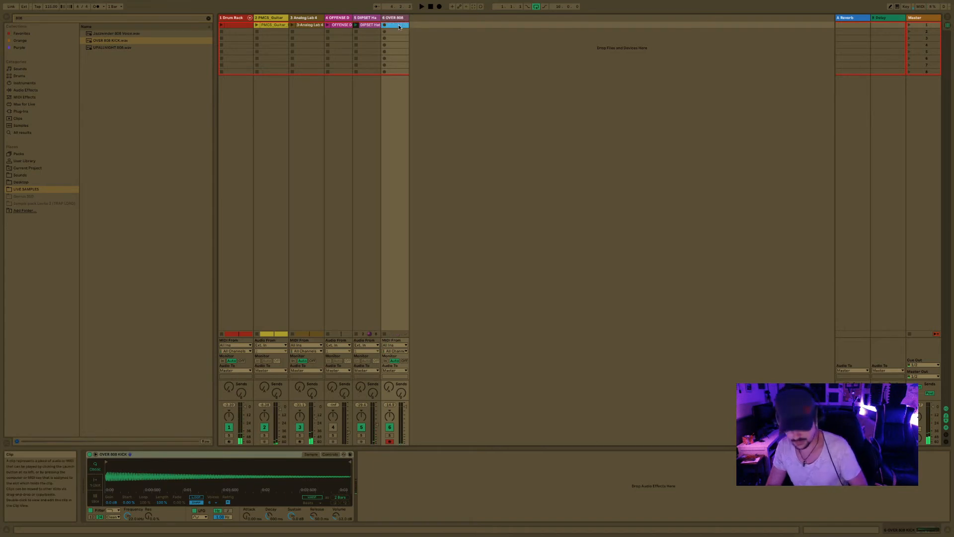
# - Record the 808 bass line as a MIDI clip in the OVER 808 track's first slot and restart playback
pyautogui.click(383, 25)
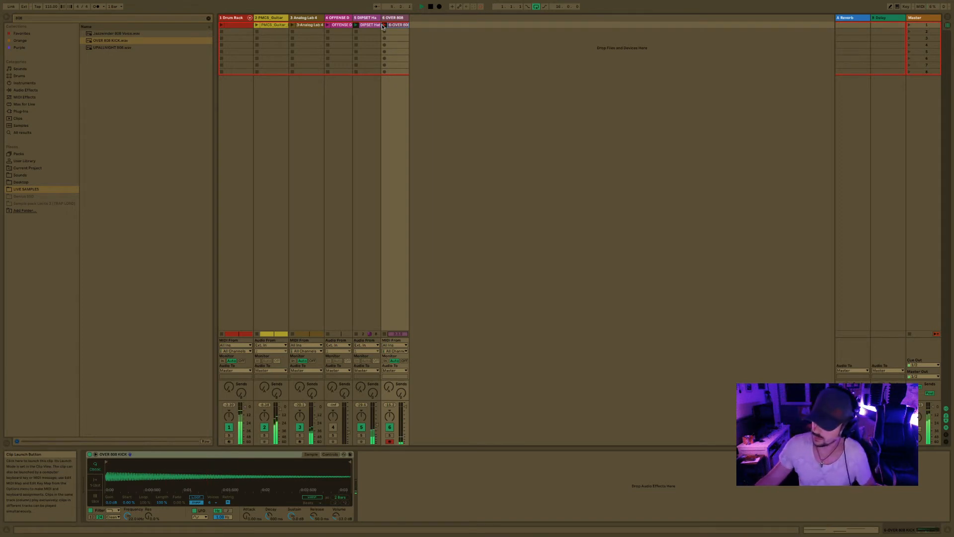
pyautogui.press('space')
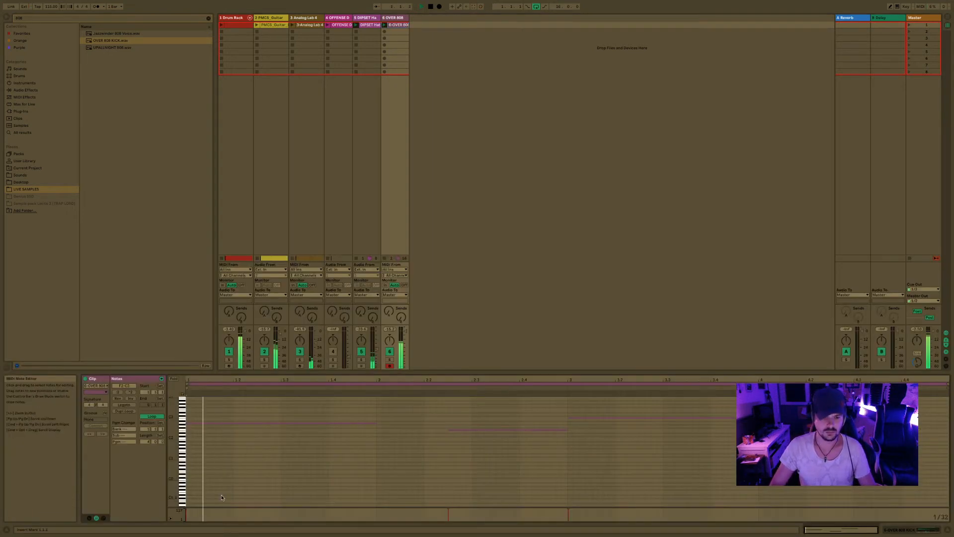
# - Transpose the first 808 note in the clip to one semitone below the note that starts at bar 3
pyautogui.moveTo(172, 418); pyautogui.dragTo(175, 420)
pyautogui.click(211, 433)
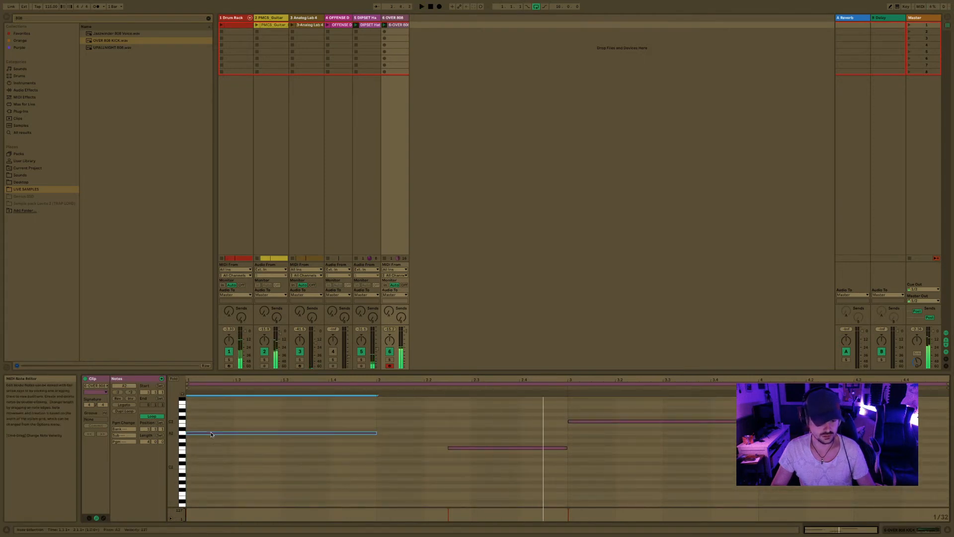
pyautogui.press('Up')
pyautogui.press('Up')
pyautogui.press('Up')
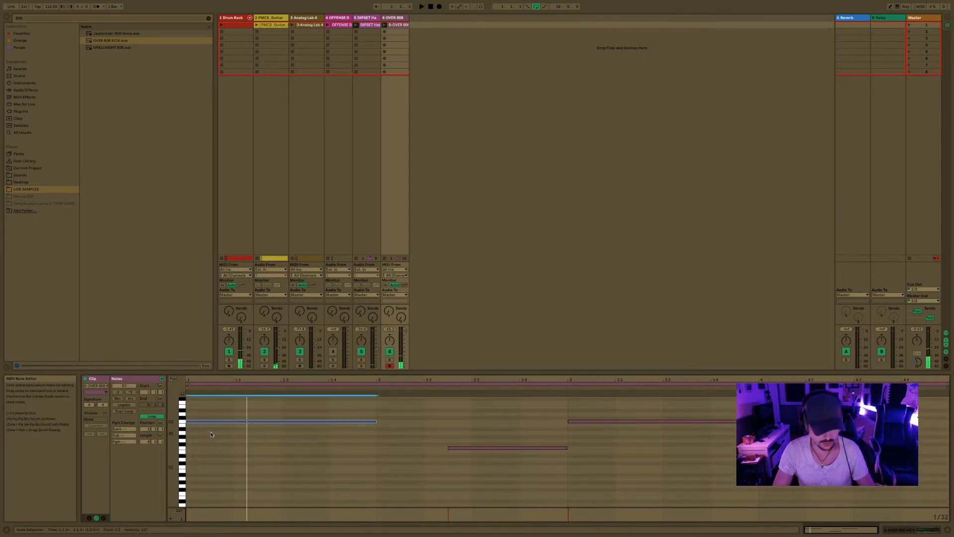
pyautogui.press('Up')
pyautogui.press('Up')
pyautogui.press('Up')
pyautogui.press('Up')
pyautogui.press('Up')
pyautogui.press('Down')
pyautogui.press('Down')
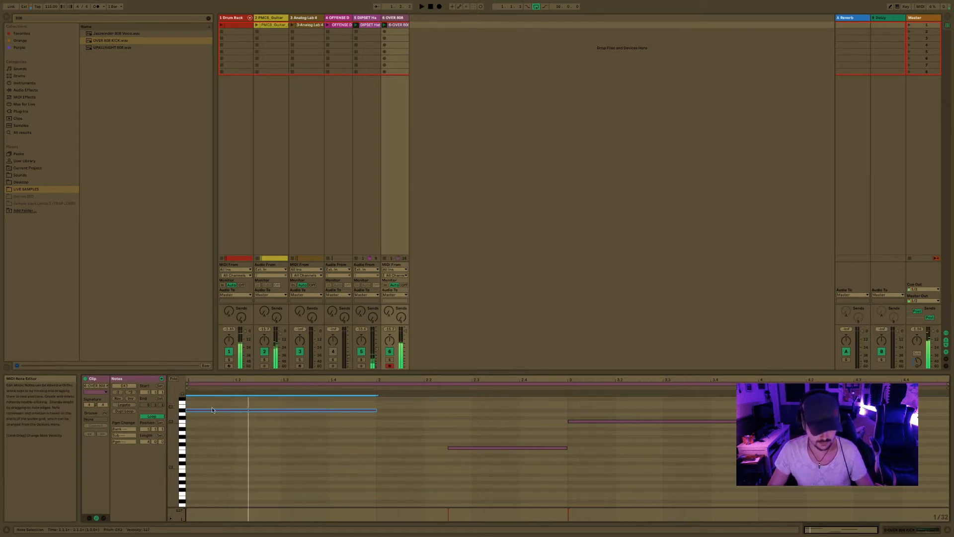
pyautogui.moveTo(212, 410); pyautogui.dragTo(213, 426)
# - Make the second 808 note span all of bar 2, and duplicate the note that starts at bar 3
pyautogui.moveTo(453, 448); pyautogui.dragTo(383, 452)
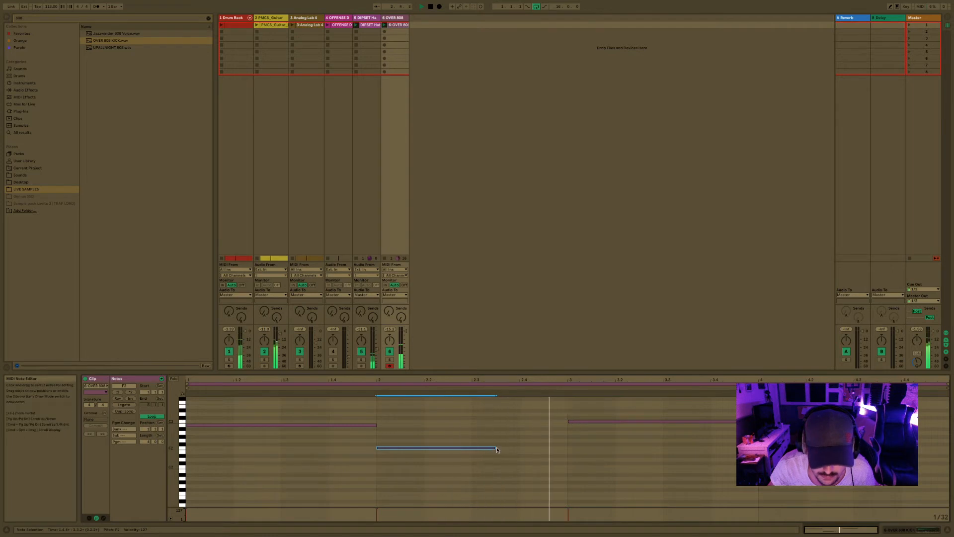
pyautogui.moveTo(495, 448); pyautogui.dragTo(568, 451)
pyautogui.click(604, 421)
pyautogui.press('super+d')
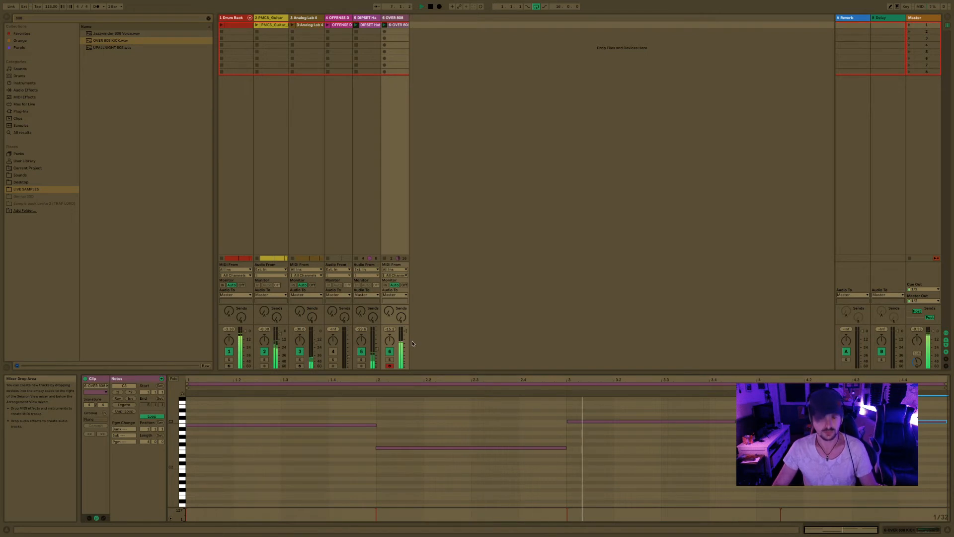
# - Clear the sample search and browse the instruments, MIDI effects and plug-ins for a new sound source
pyautogui.click(209, 18)
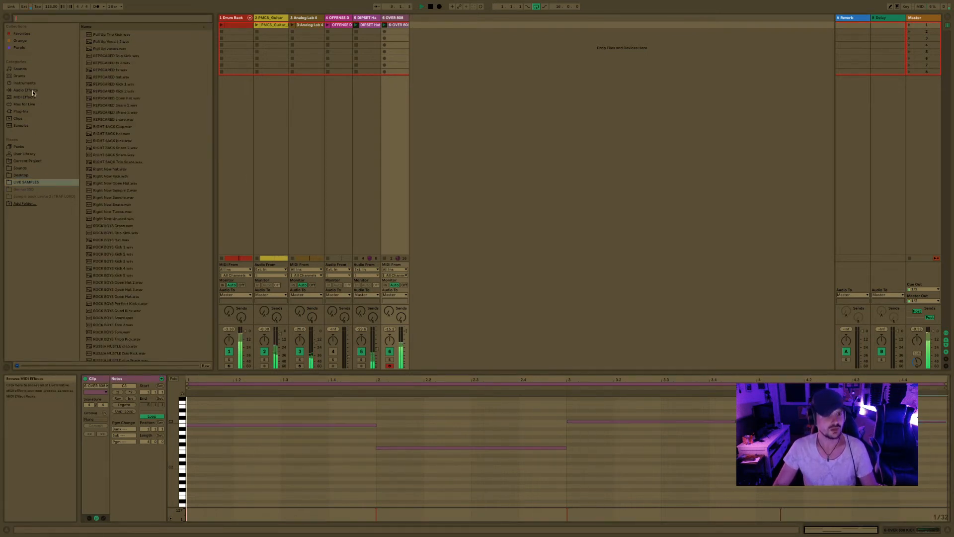
pyautogui.click(28, 83)
pyautogui.click(27, 111)
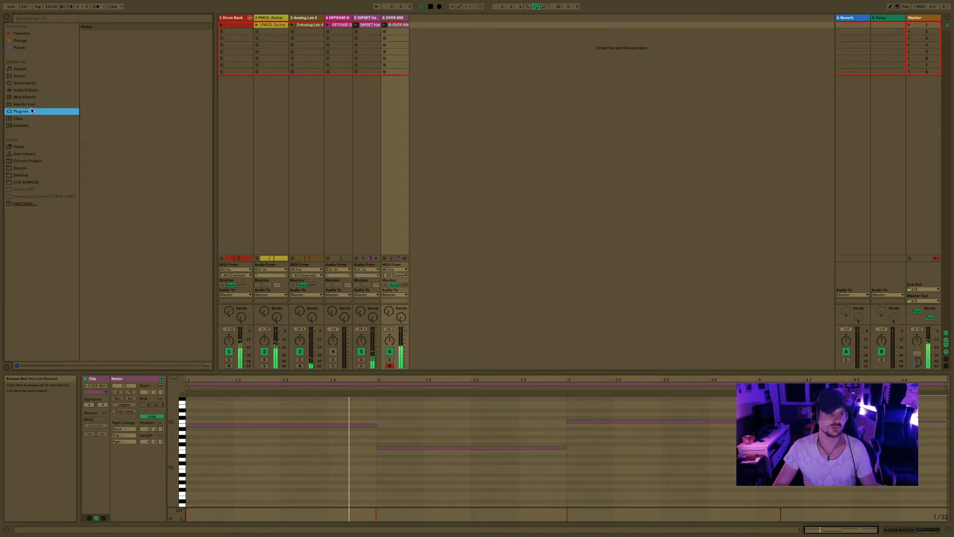
pyautogui.click(469, 85)
pyautogui.click(470, 85)
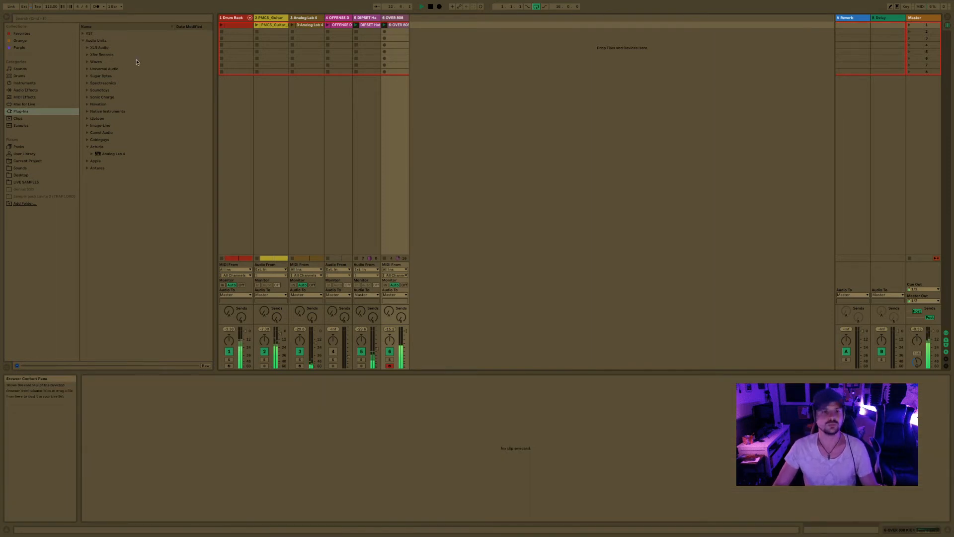
pyautogui.click(29, 99)
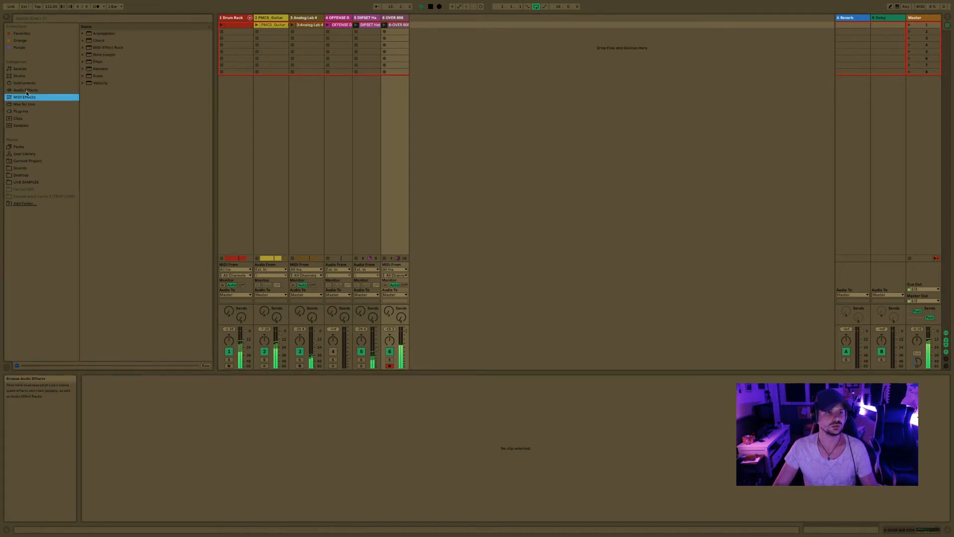
pyautogui.click(25, 82)
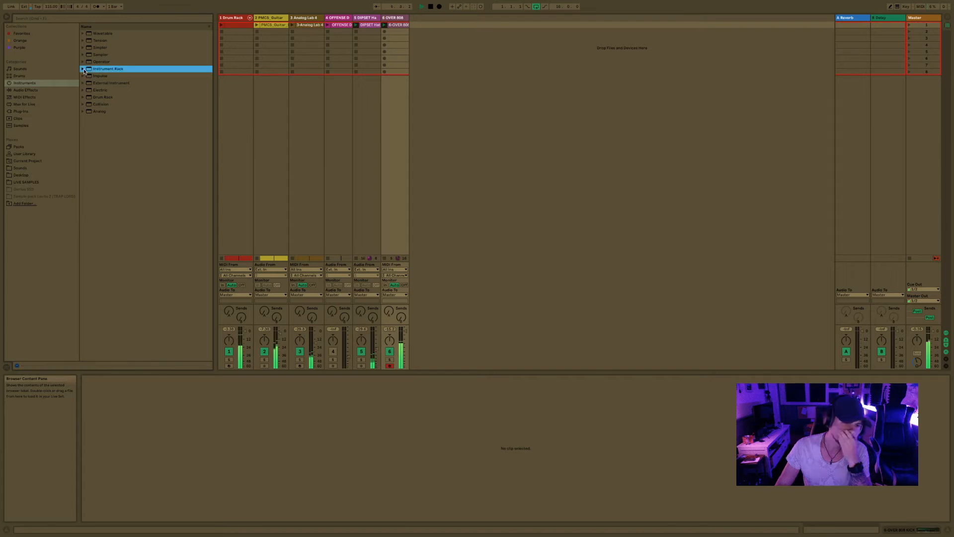
pyautogui.click(30, 111)
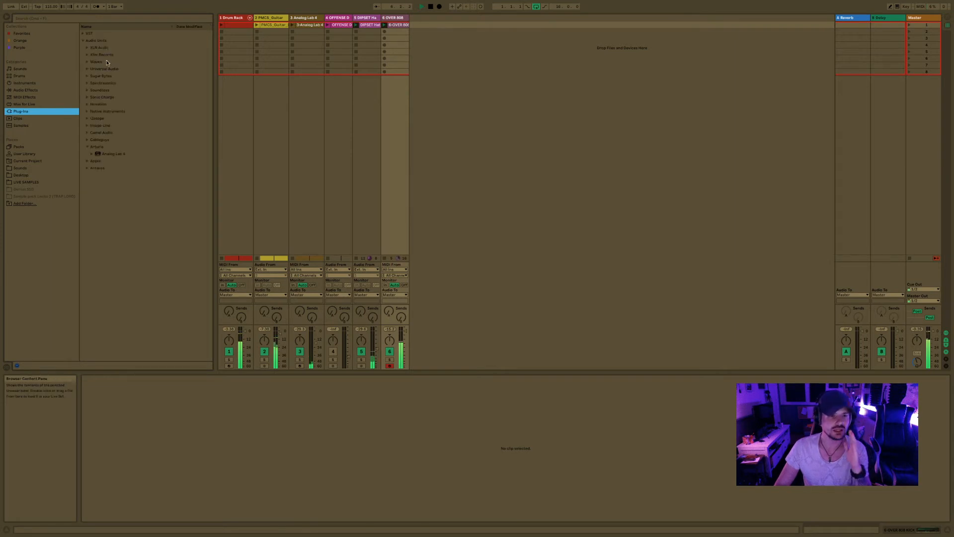
# - Search the plug-ins for "kontakt" and load Kontakt 5 on a new MIDI track
pyautogui.click(83, 41)
pyautogui.click(42, 19)
pyautogui.write('ko')
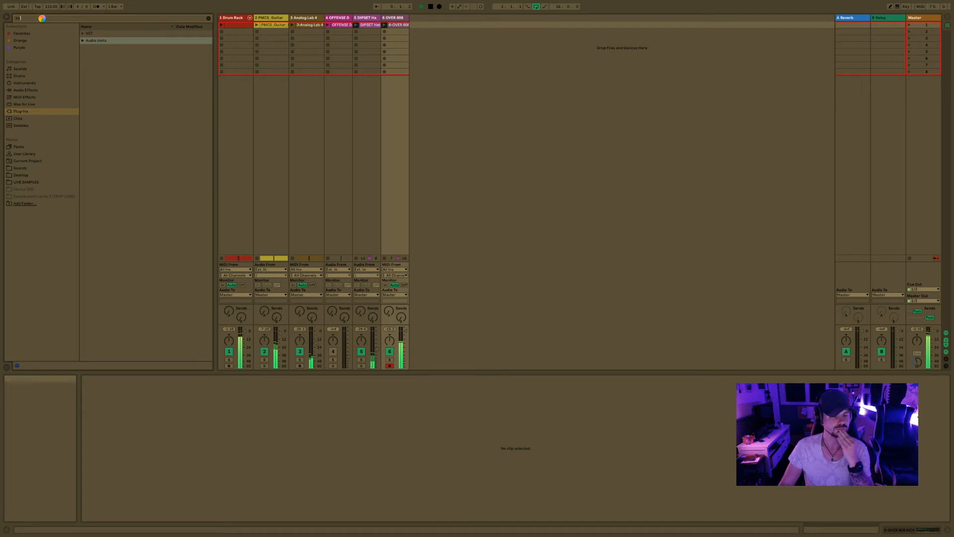
pyautogui.write('ntak')
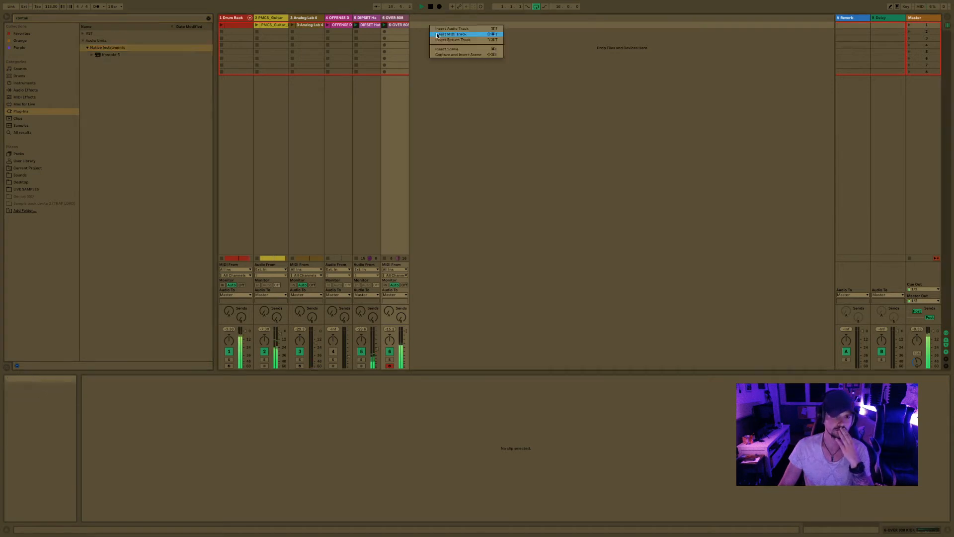
pyautogui.hotkey('ctrl', 'shift', 't')
pyautogui.click(114, 55)
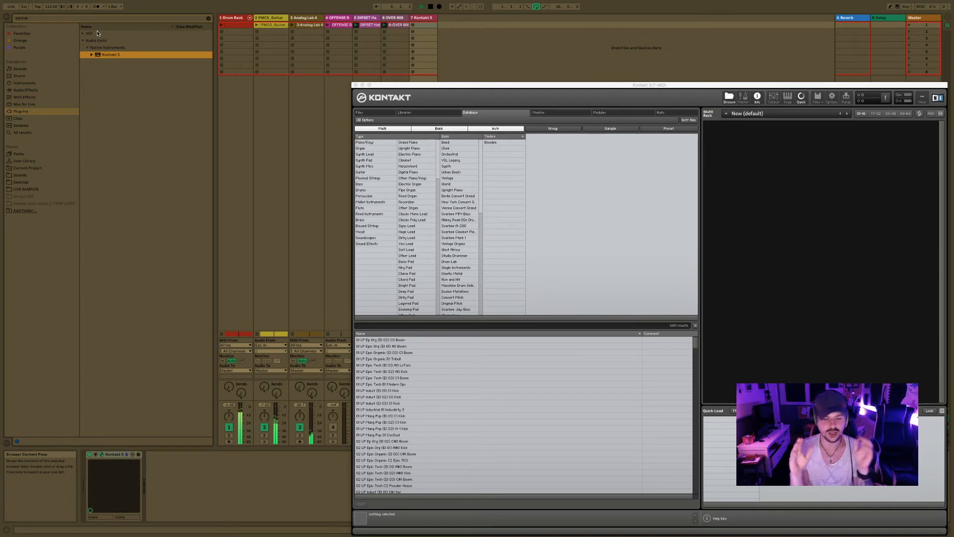
# - Load the Alicias Keys grand piano in Kontakt from the Piano/Keys type and close the plug-in window
pyautogui.click(365, 142)
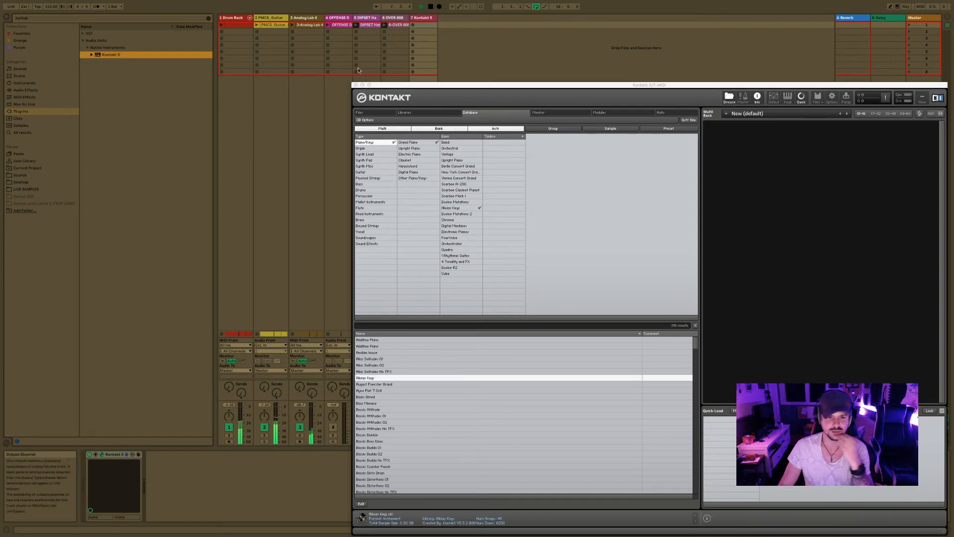
pyautogui.doubleClick(365, 377)
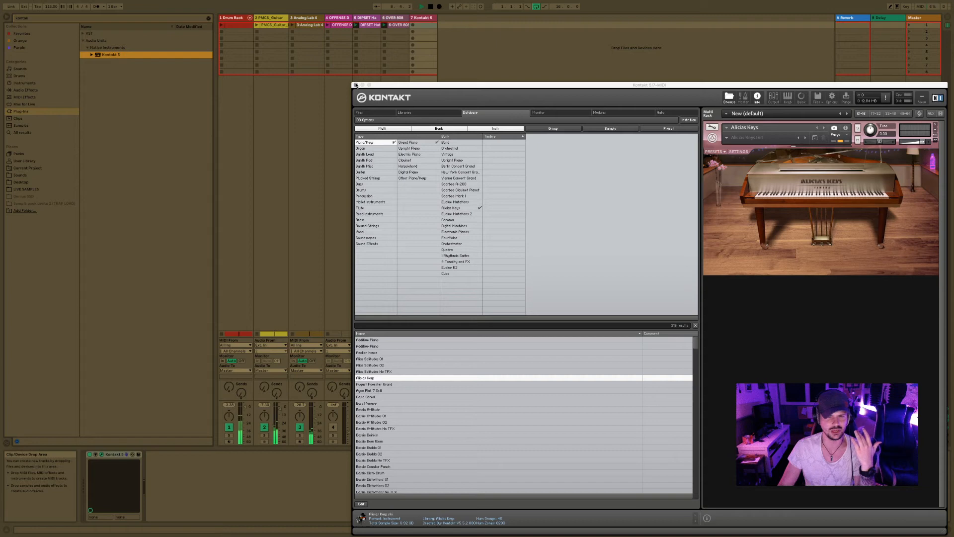
pyautogui.click(356, 85)
# - Clear the plug-in search and show the LIVE SAMPLES folder in the browser
pyautogui.click(208, 19)
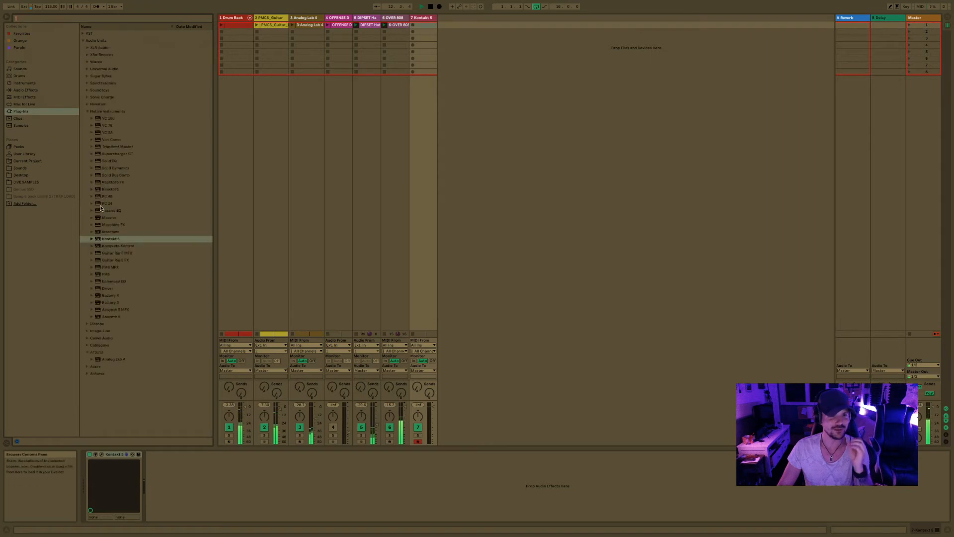
pyautogui.click(90, 61)
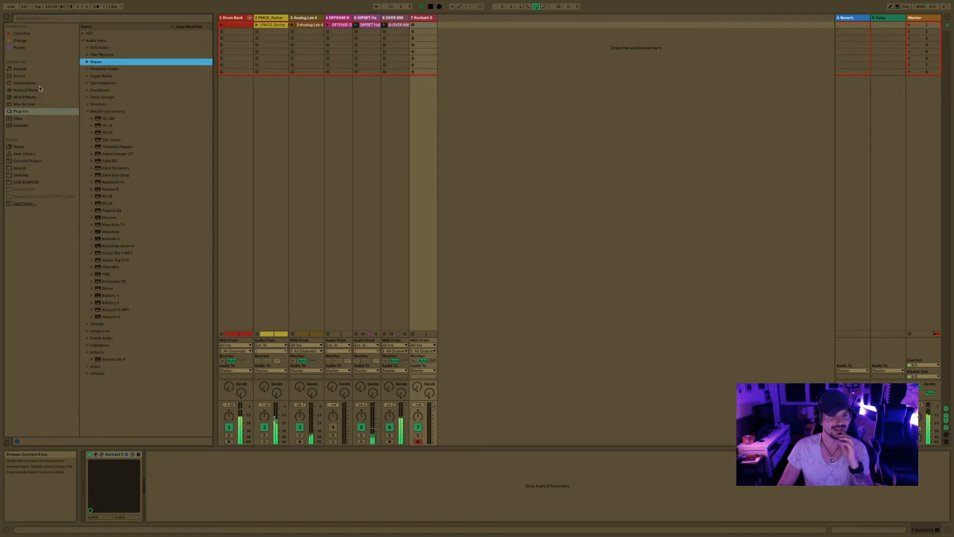
pyautogui.click(24, 183)
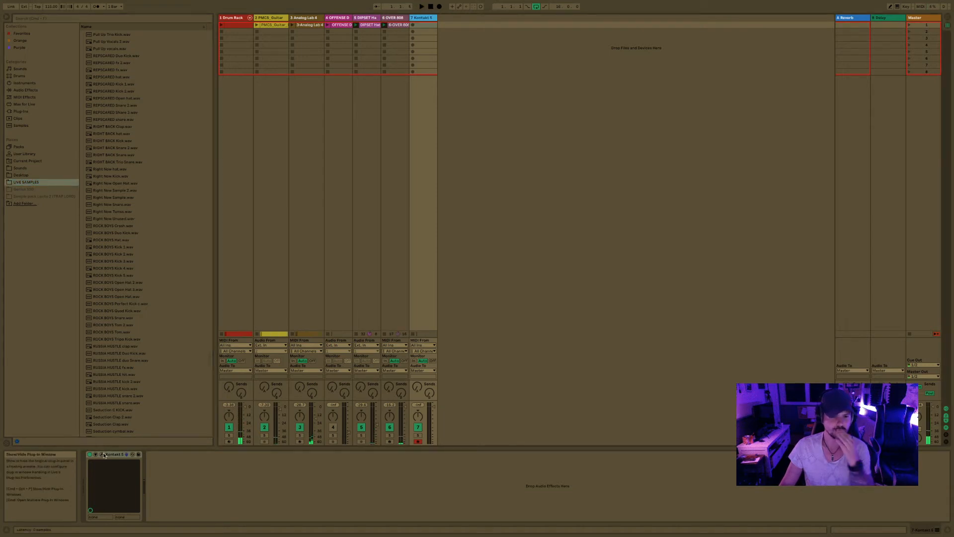
# - Reopen the Kontakt 5 window and move it clear of the Kontakt track's clip slots and mixer controls
pyautogui.click(103, 455)
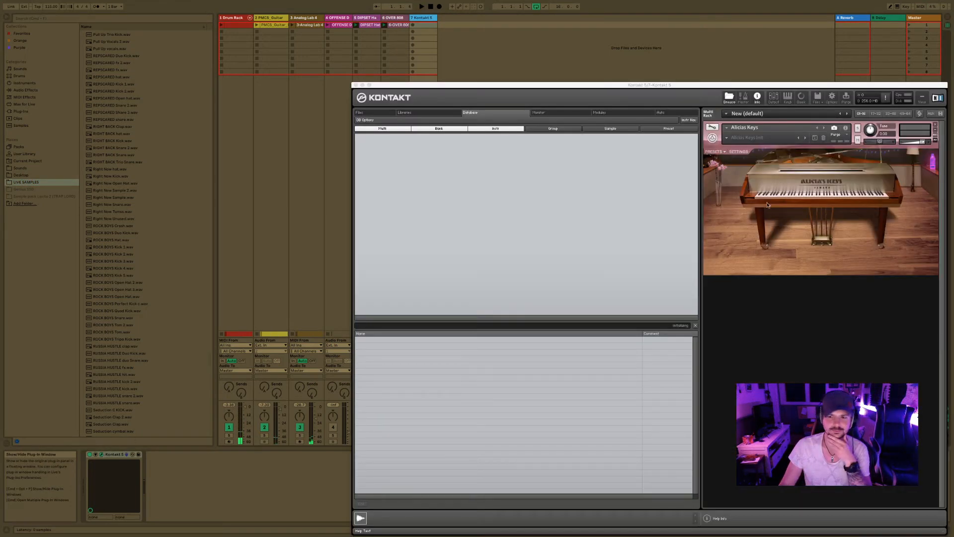
pyautogui.moveTo(649, 83); pyautogui.dragTo(683, 174)
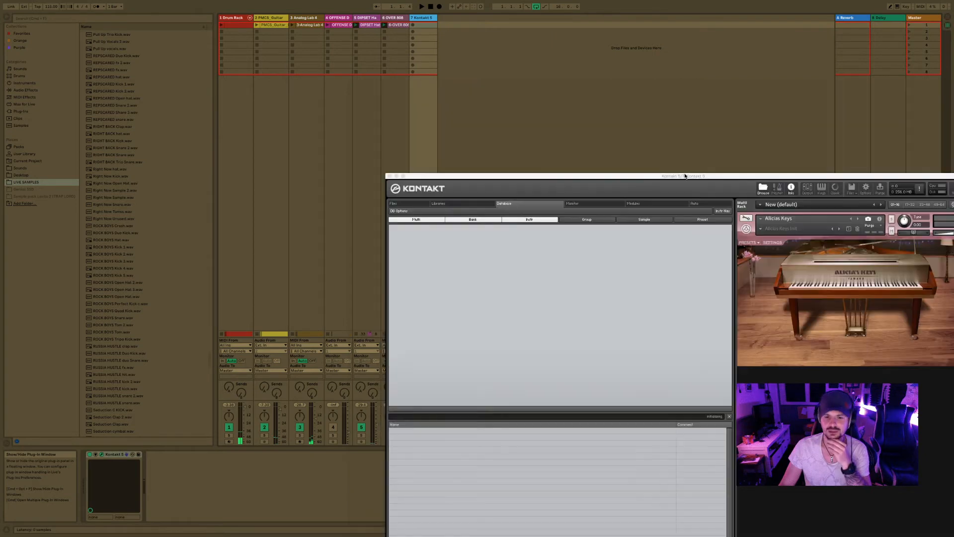
pyautogui.moveTo(495, 174); pyautogui.dragTo(574, 73)
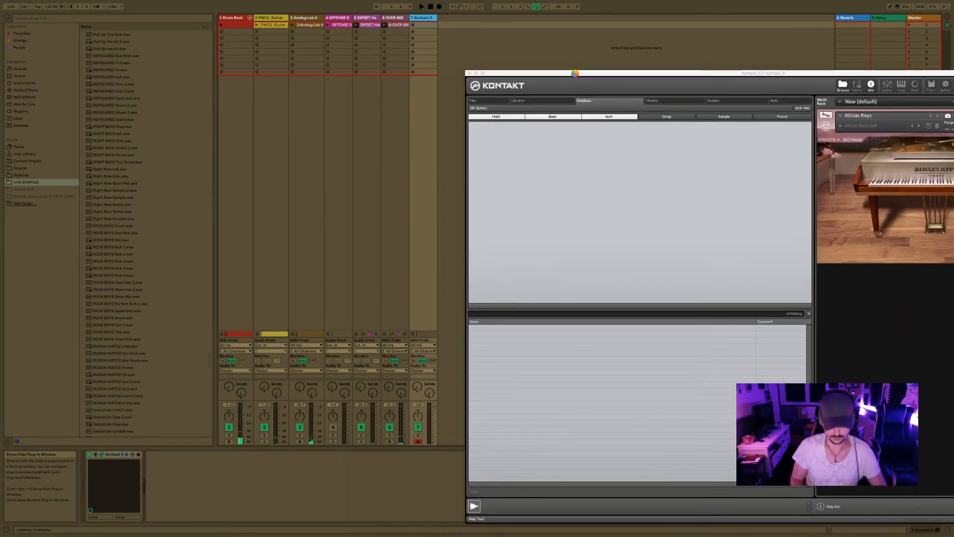
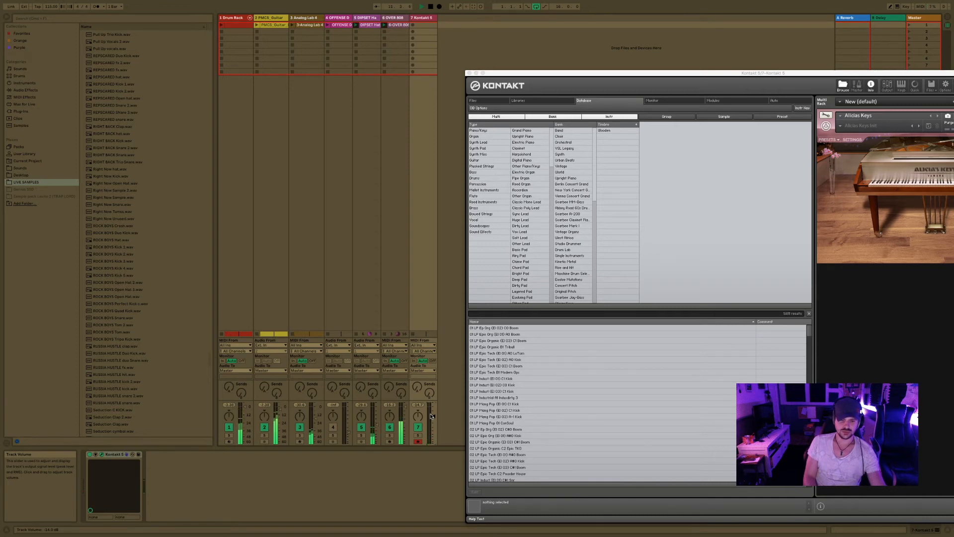
# - Record a piano clip in the first slot of the Kontakt 5 track and open its notes with the Kontakt window closed
pyautogui.click(414, 27)
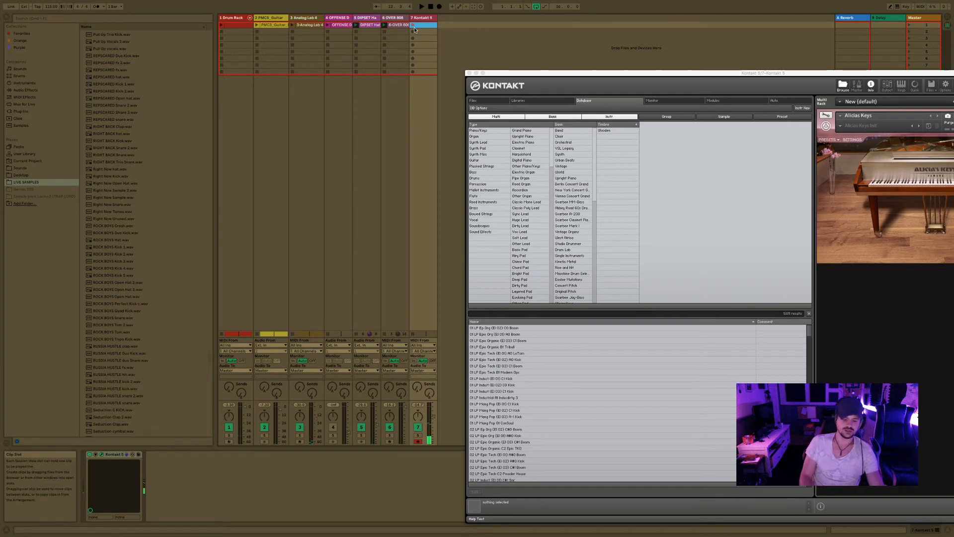
pyautogui.press('Return')
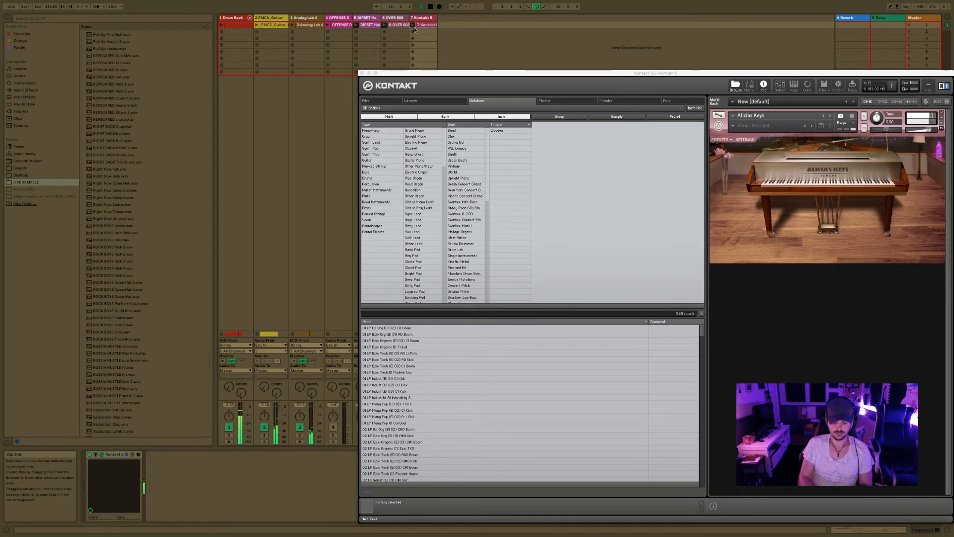
pyautogui.click(429, 27)
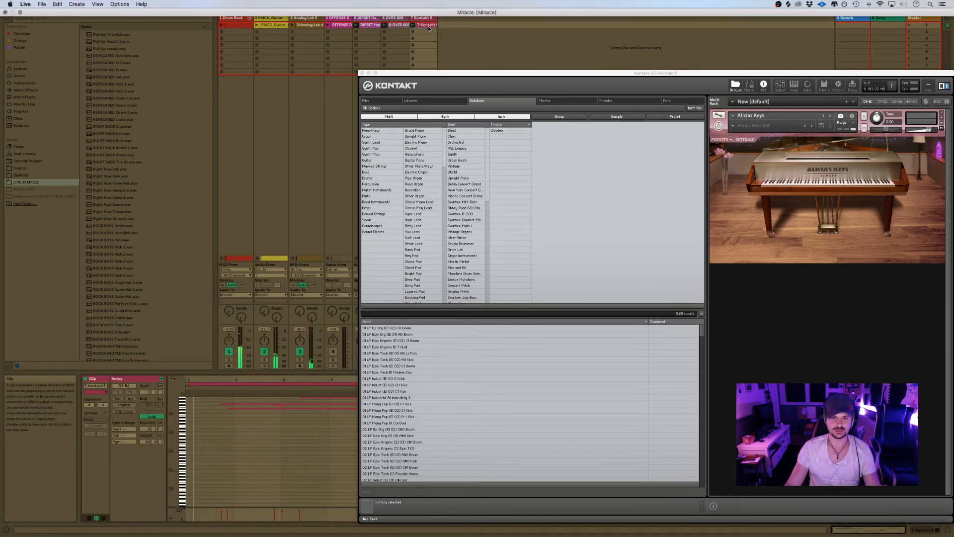
pyautogui.click(362, 74)
pyautogui.press('space')
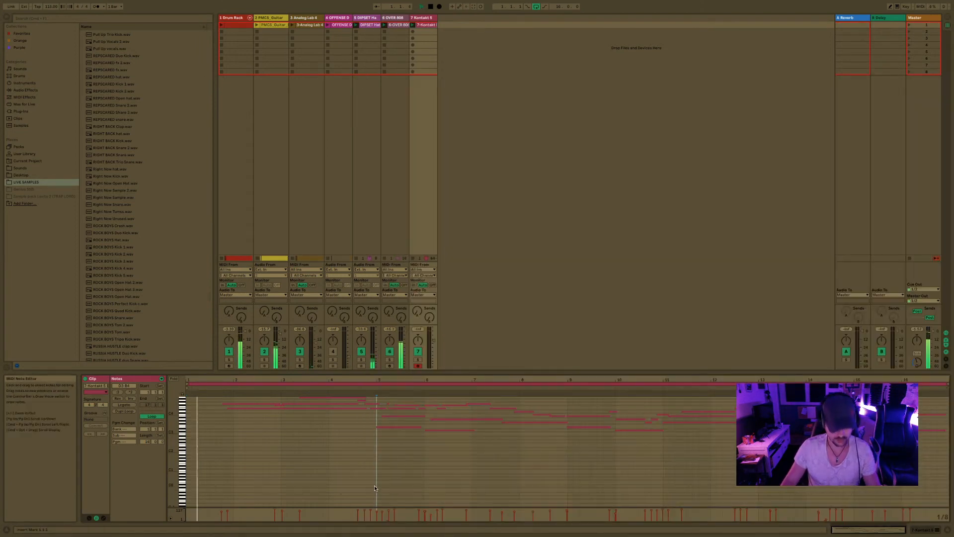
# - In an enlarged note editor, delete the short piano note at bar 16 and extend the final C4 note back to the start of bar 16
pyautogui.press('super+a')
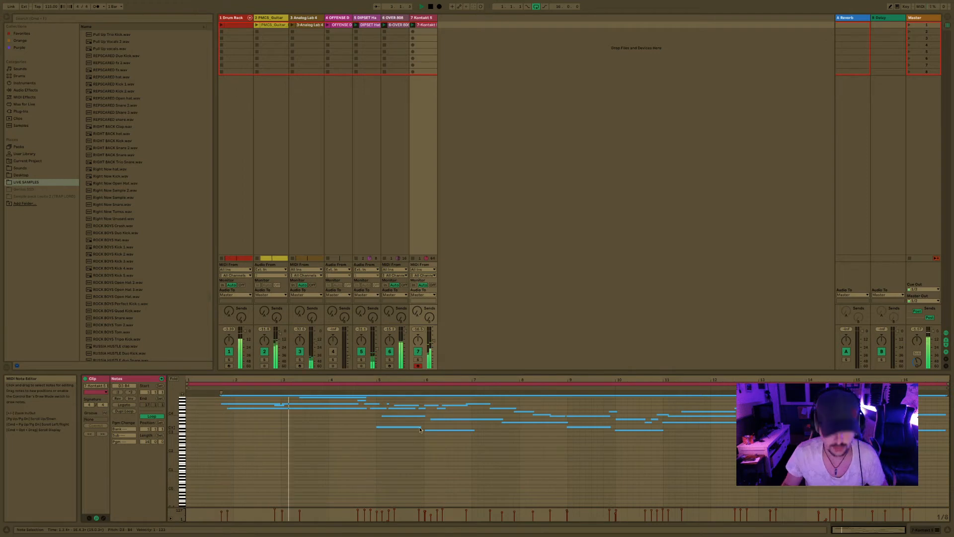
pyautogui.moveTo(312, 371); pyautogui.dragTo(312, 117)
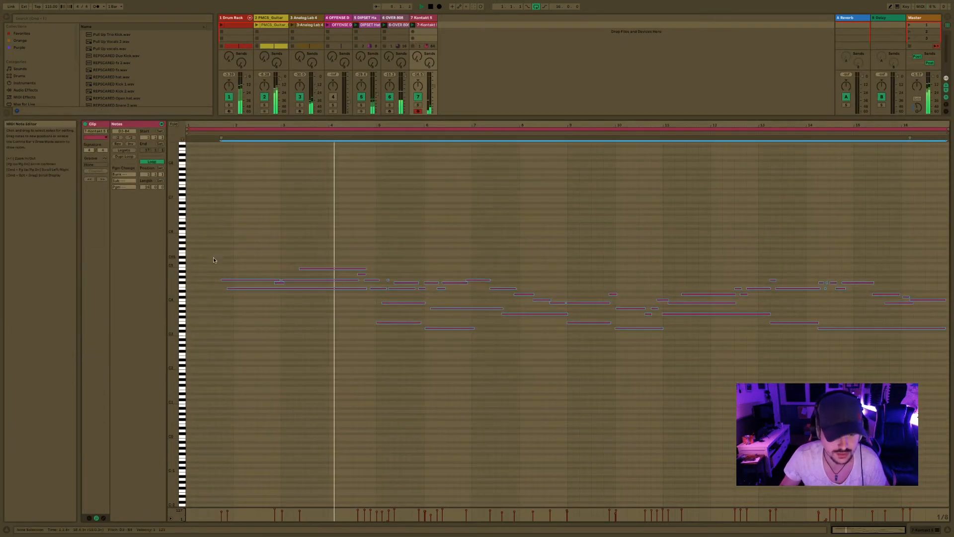
pyautogui.moveTo(174, 270); pyautogui.dragTo(201, 271)
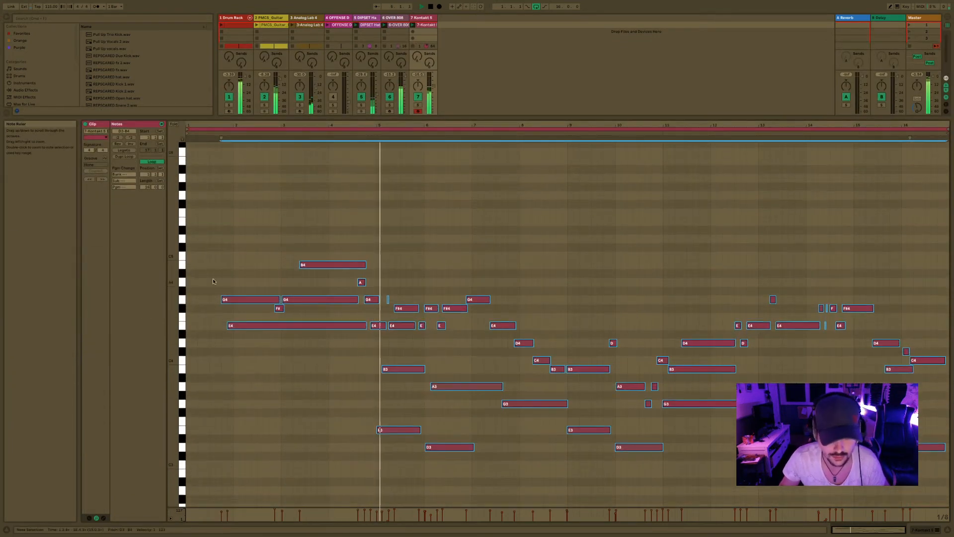
pyautogui.click(422, 262)
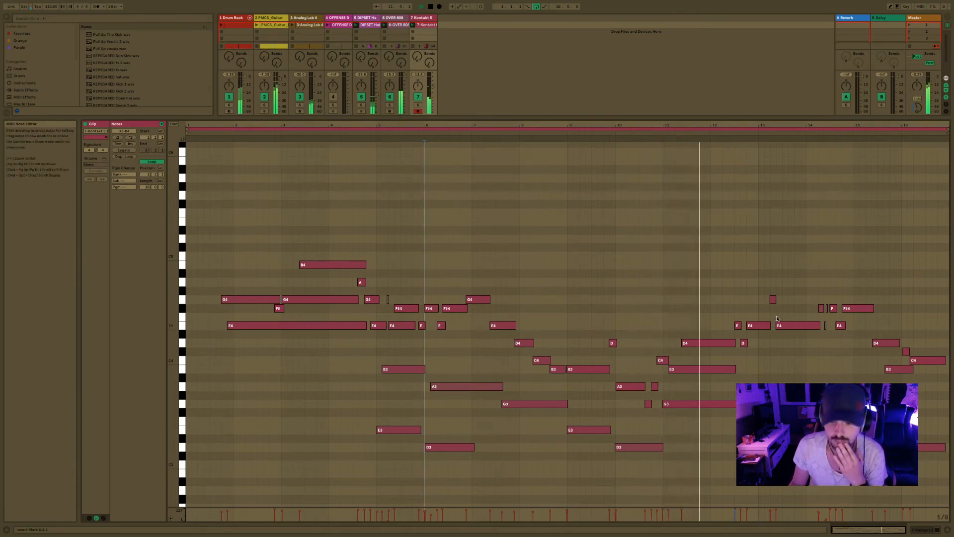
pyautogui.doubleClick(905, 351)
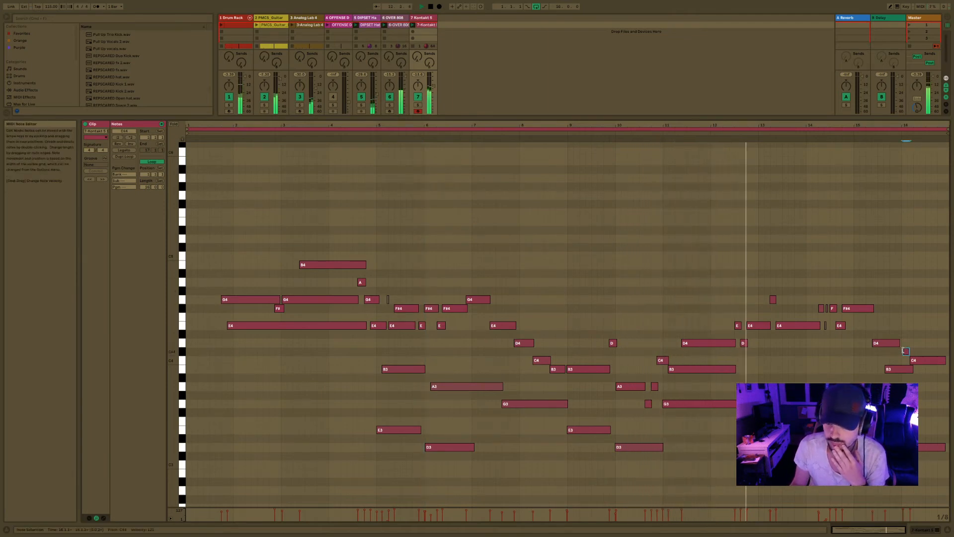
pyautogui.moveTo(910, 360); pyautogui.dragTo(901, 359)
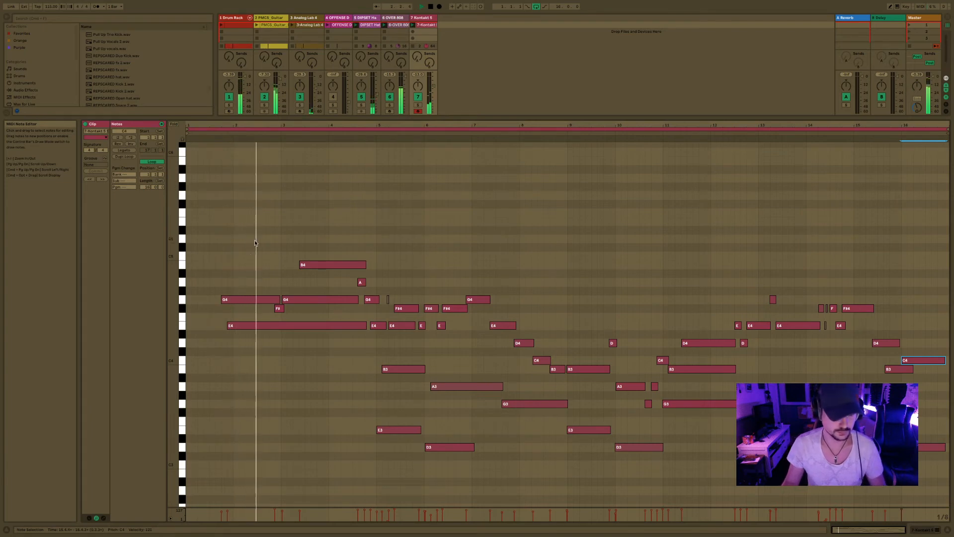
# - Quantize all the notes in the recorded Kontakt piano clip
pyautogui.click(230, 250)
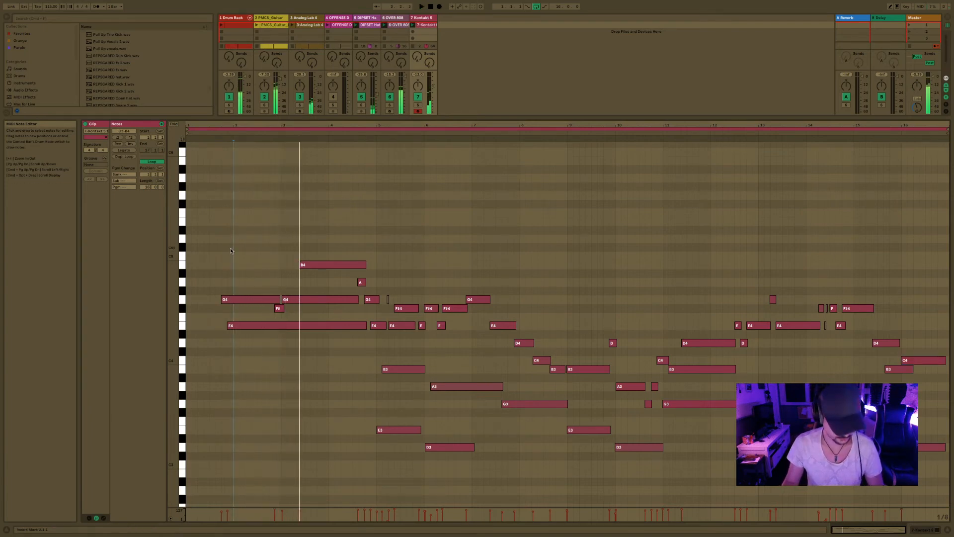
pyautogui.press('super+a')
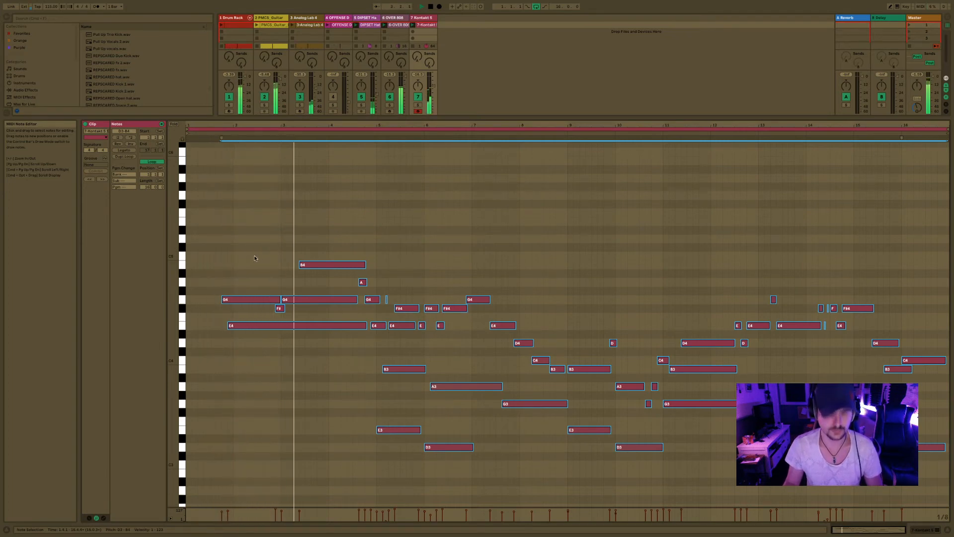
pyautogui.click(335, 223)
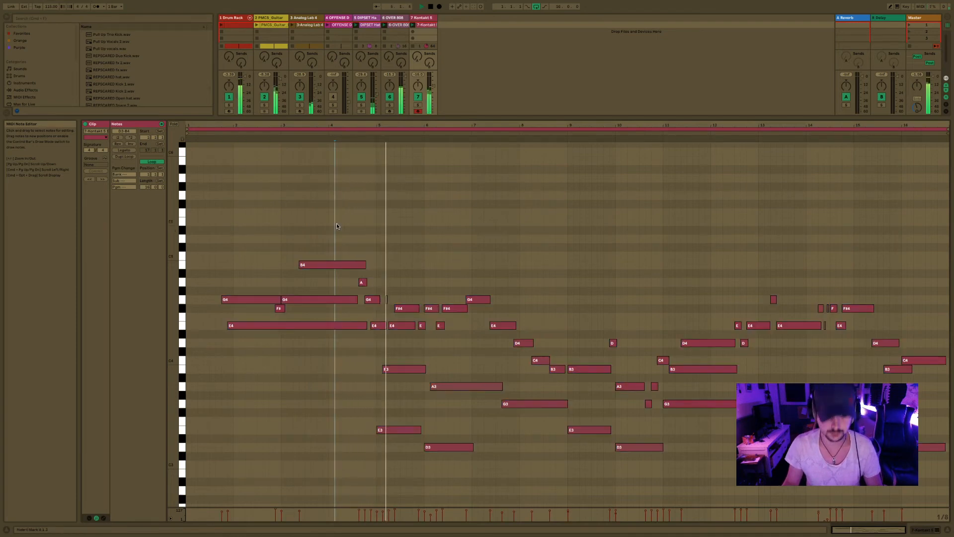
# - Add an Auto Filter to the Kontakt 5 track and lower its low-pass cutoff to about 2 kHz
pyautogui.doubleClick(420, 17)
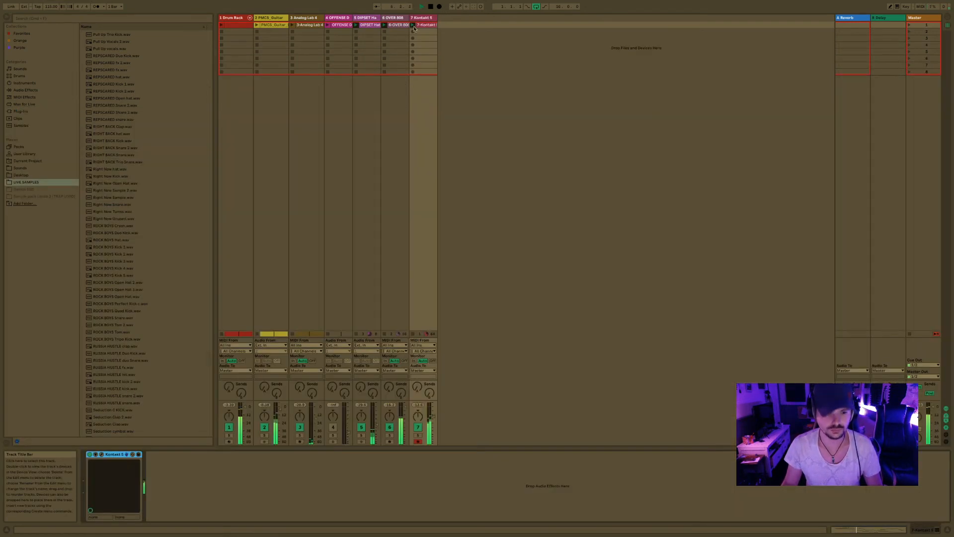
pyautogui.click(37, 89)
pyautogui.click(25, 19)
pyautogui.write('uti')
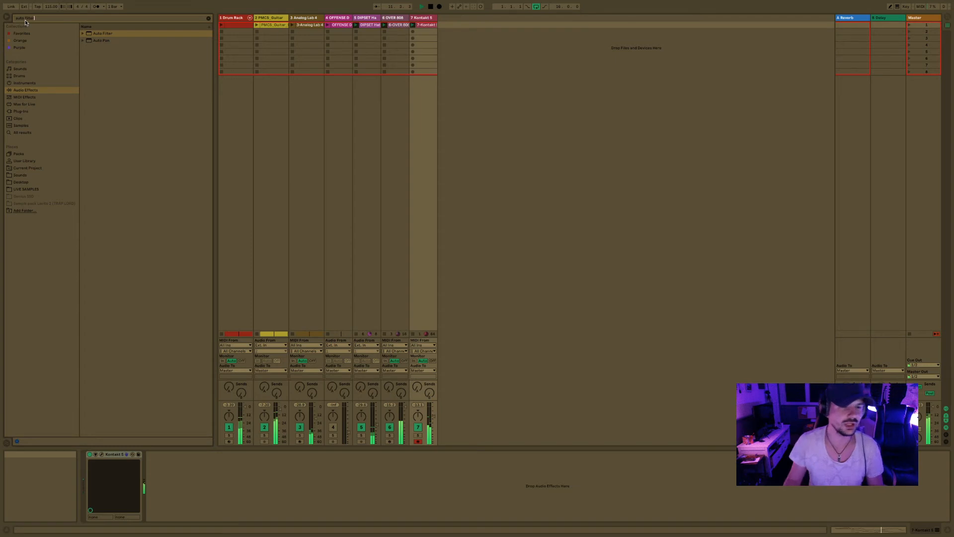
pyautogui.doubleClick(97, 34)
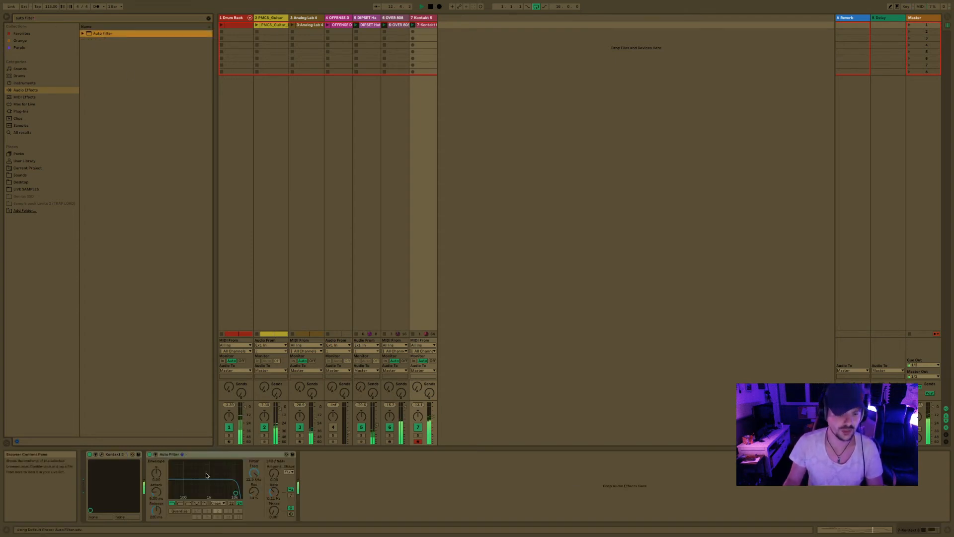
pyautogui.moveTo(235, 493); pyautogui.dragTo(220, 494)
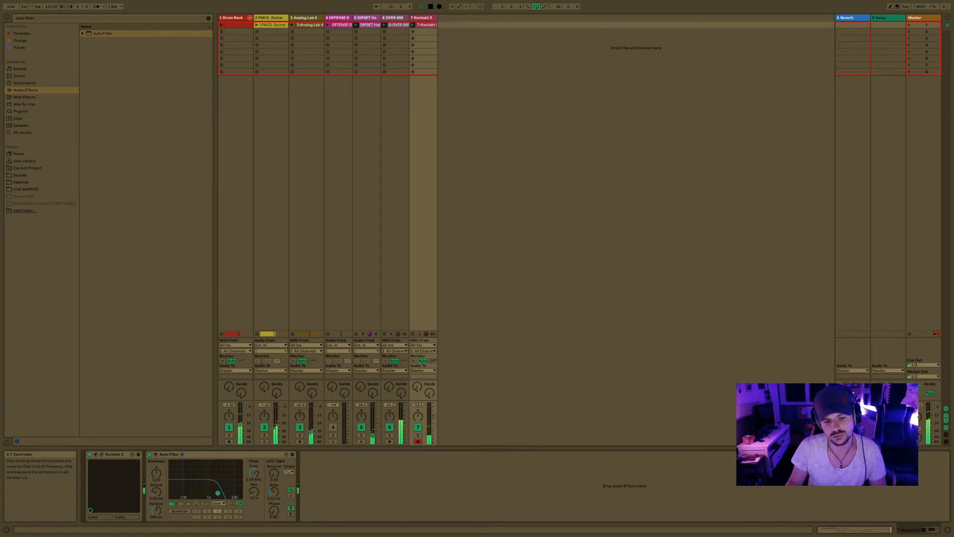
pyautogui.moveTo(218, 494); pyautogui.dragTo(219, 492)
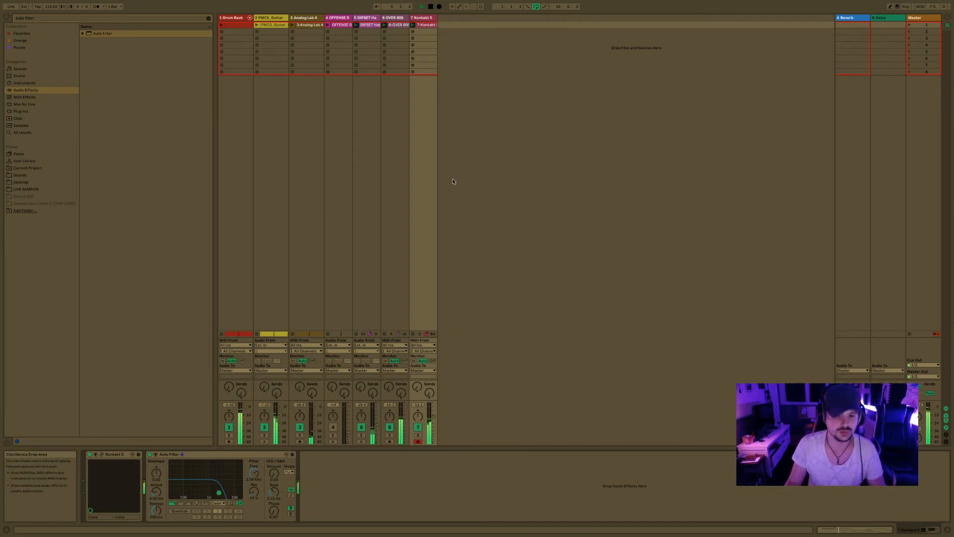
# - Mute the DIPSET hat track and lower the sample volume of the hat pad in the Drum Rack
pyautogui.click(362, 427)
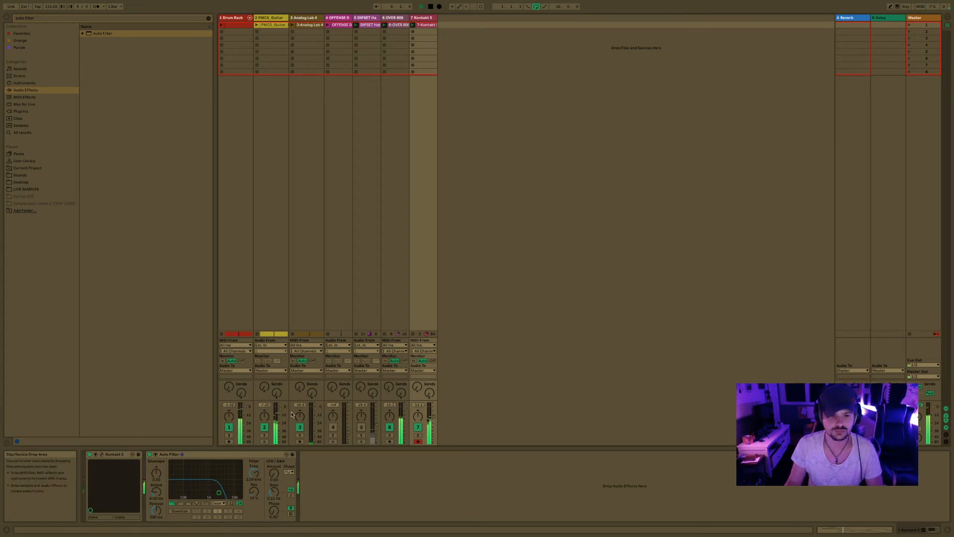
pyautogui.doubleClick(236, 25)
pyautogui.doubleClick(233, 18)
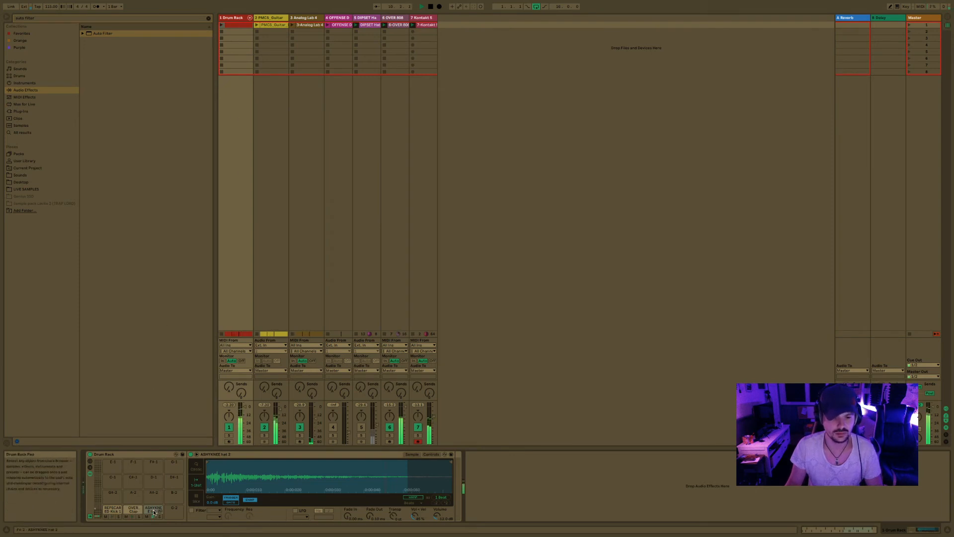
pyautogui.moveTo(437, 515); pyautogui.dragTo(437, 522)
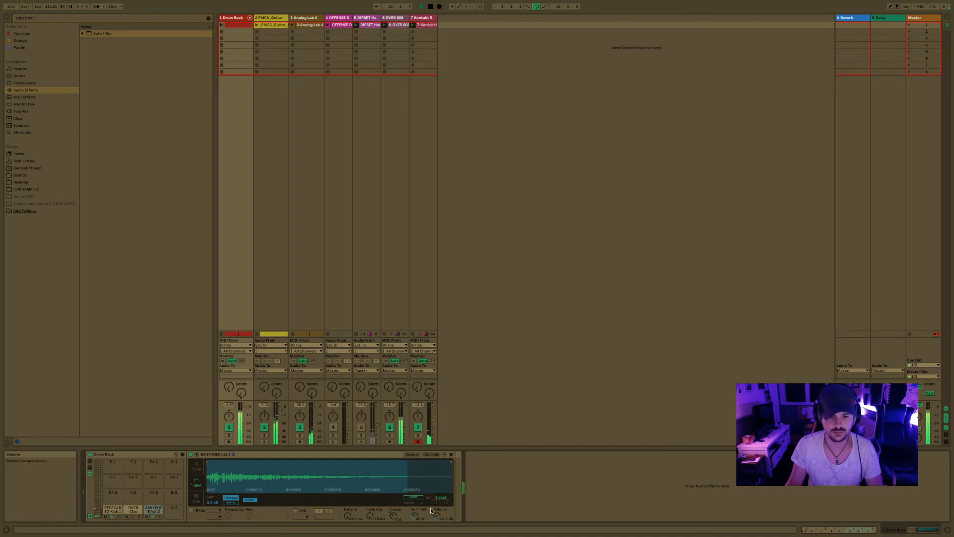
pyautogui.press('space')
# - Find the Vocal Hall reverb preset and add it to the Kontakt 5 track behind the Auto Filter
pyautogui.click(414, 26)
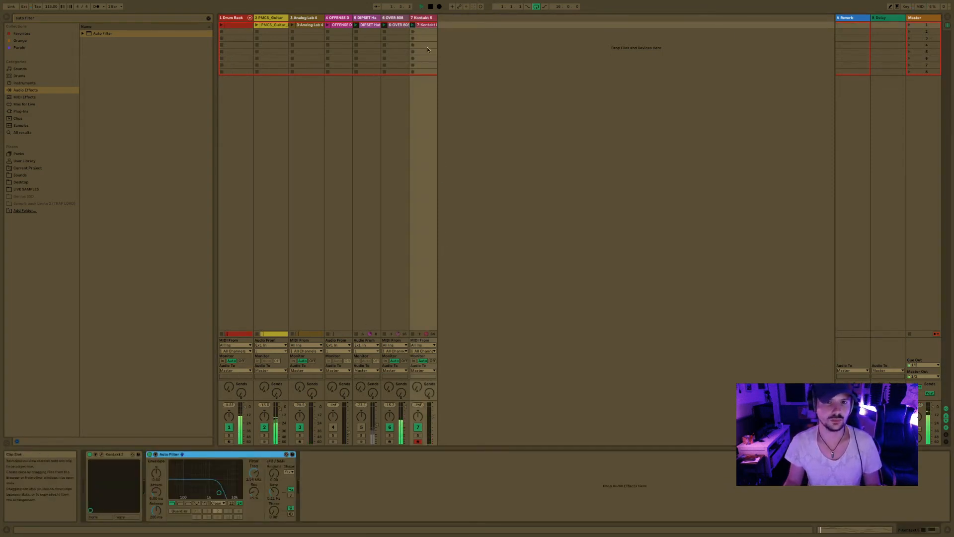
pyautogui.click(423, 18)
pyautogui.press('space')
pyautogui.tripleClick(34, 19)
pyautogui.press('BackSpace')
pyautogui.write('vocal')
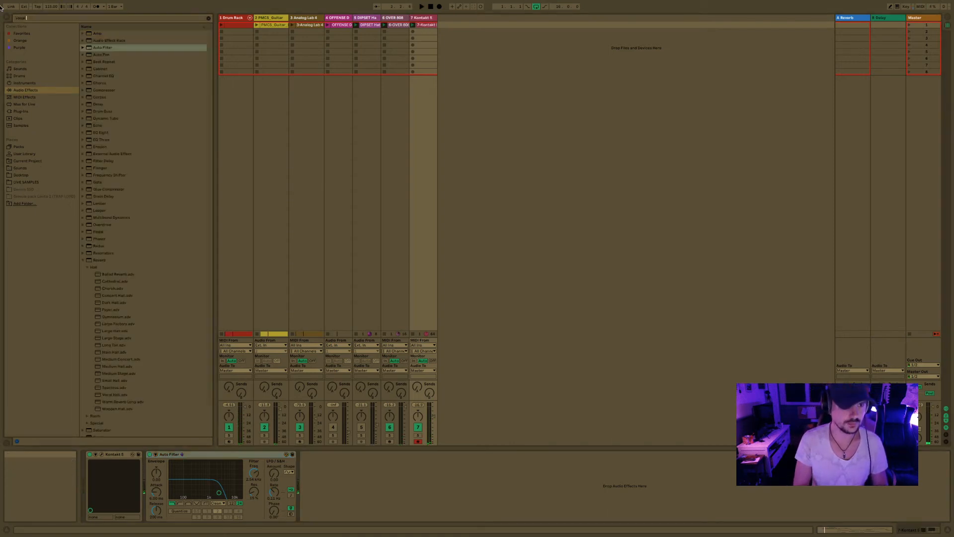
pyautogui.write(' hall')
pyautogui.doubleClick(107, 48)
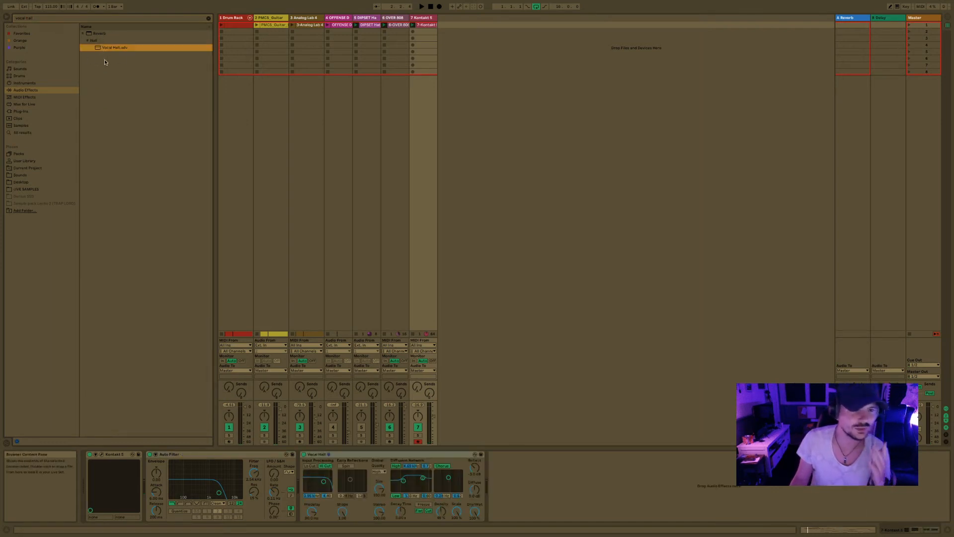
# - Reduce the Vocal Hall reverb's Dry/Wet and raise the Kontakt 5 track volume slightly while listening to the beat
pyautogui.press('space')
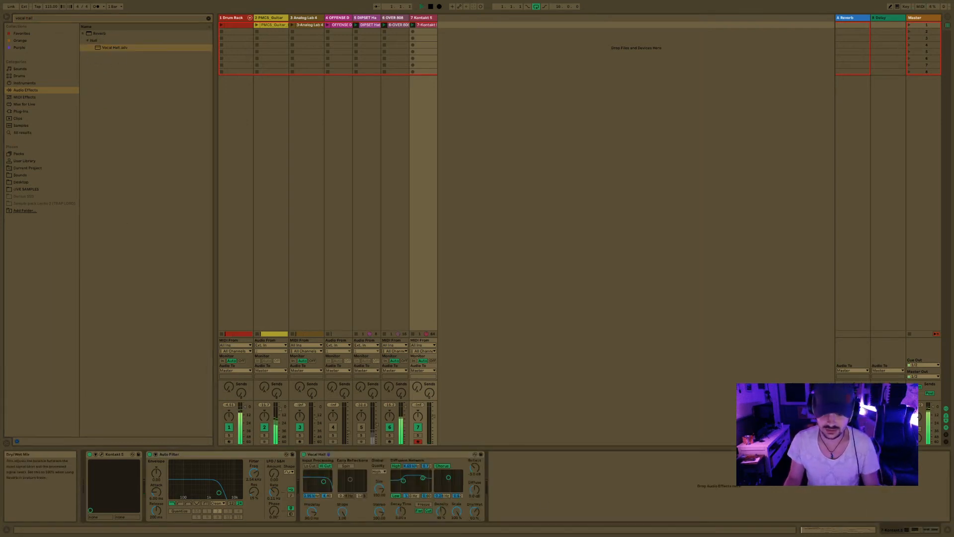
pyautogui.press('space')
pyautogui.moveTo(457, 511); pyautogui.dragTo(457, 527)
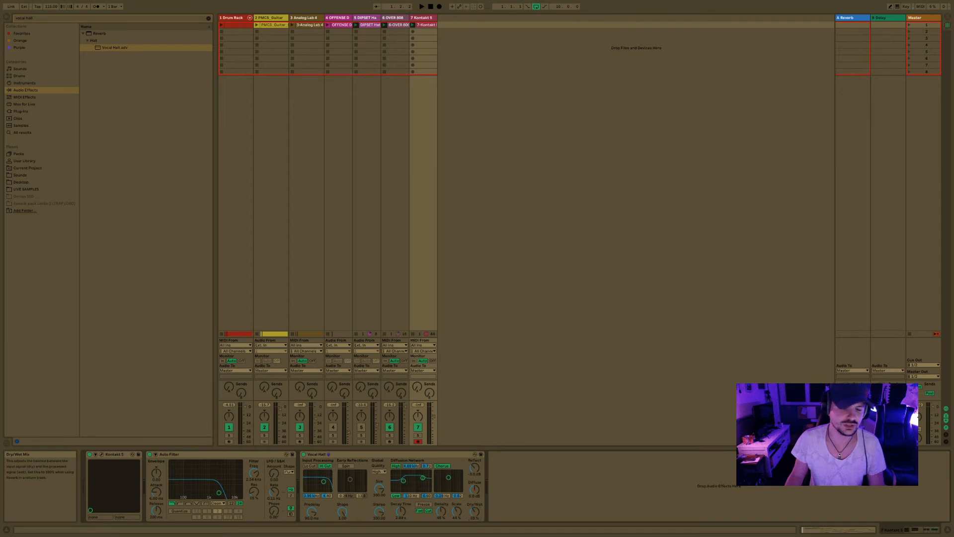
pyautogui.press('space')
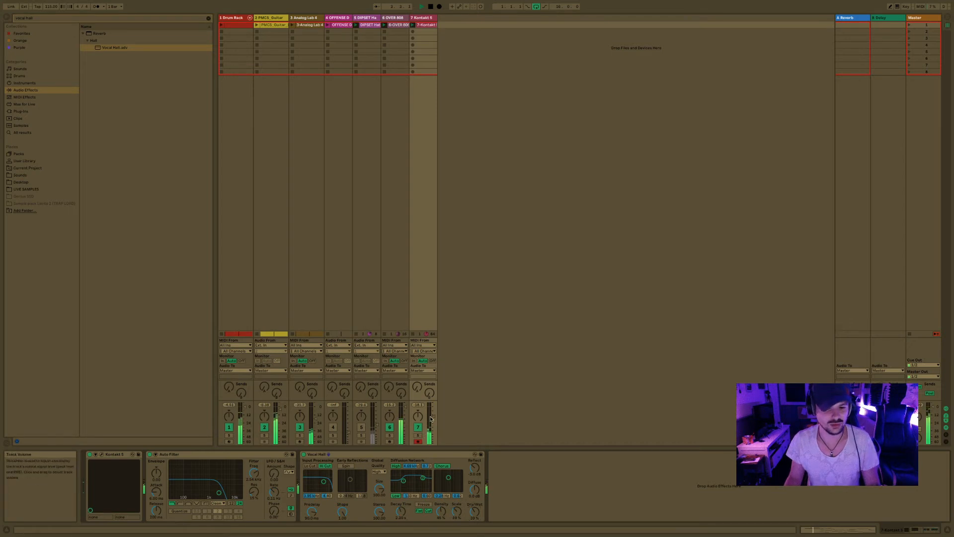
pyautogui.moveTo(430, 419); pyautogui.dragTo(432, 415)
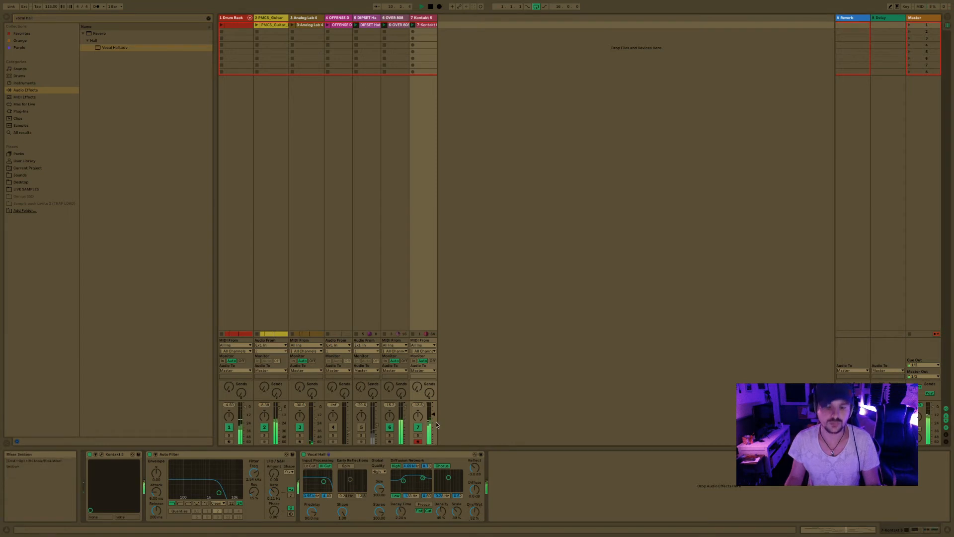
pyautogui.press('space')
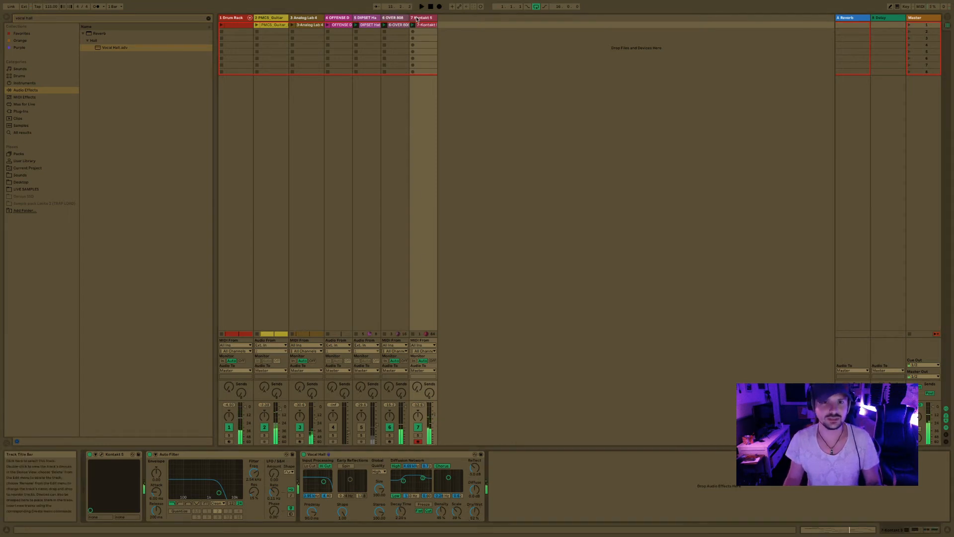
# - Rename the Kontakt 5 track as keys and the OVER 808 track as 808
pyautogui.press('super+r')
pyautogui.write('keys')
pyautogui.press('Return')
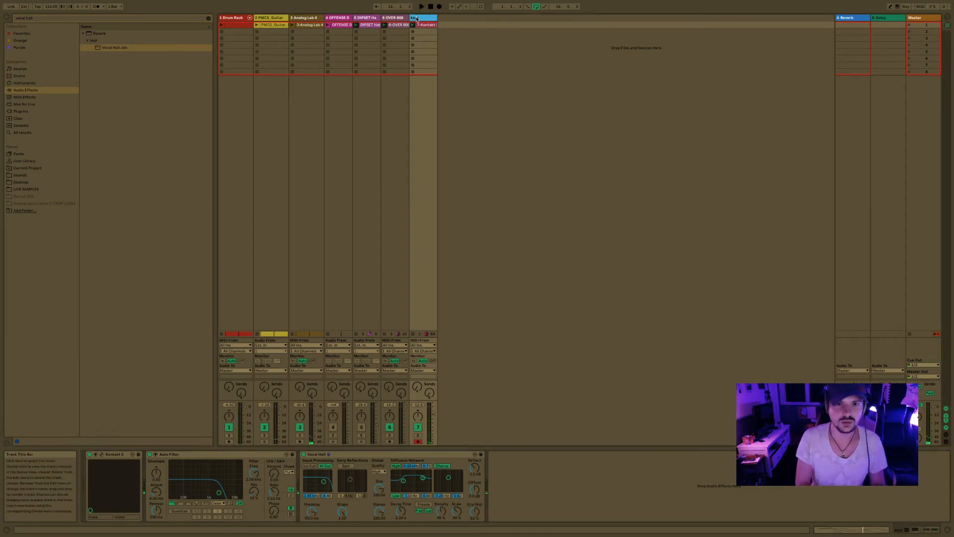
pyautogui.click(404, 19)
pyautogui.press('super+r')
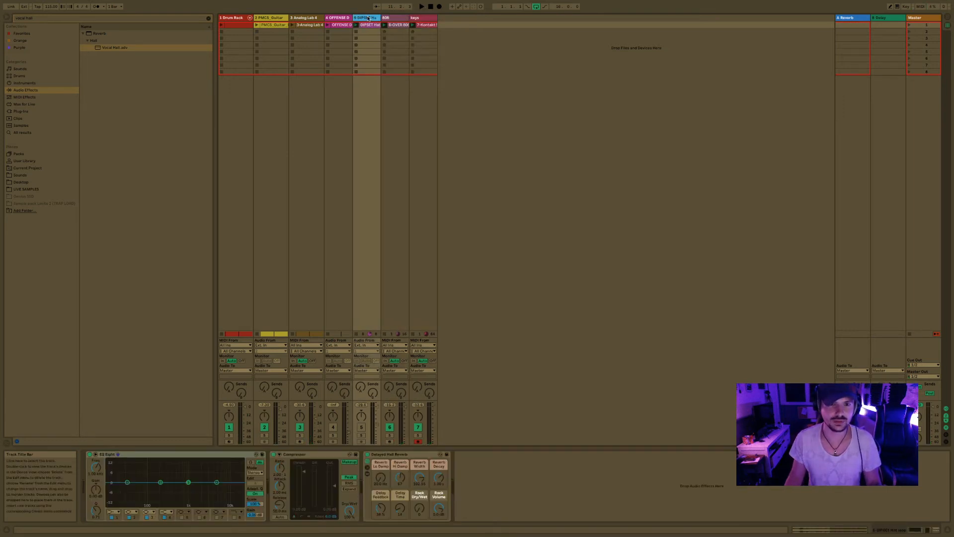
# - Restart playback and rename the Analog Lab 4 track as weird
pyautogui.press('space')
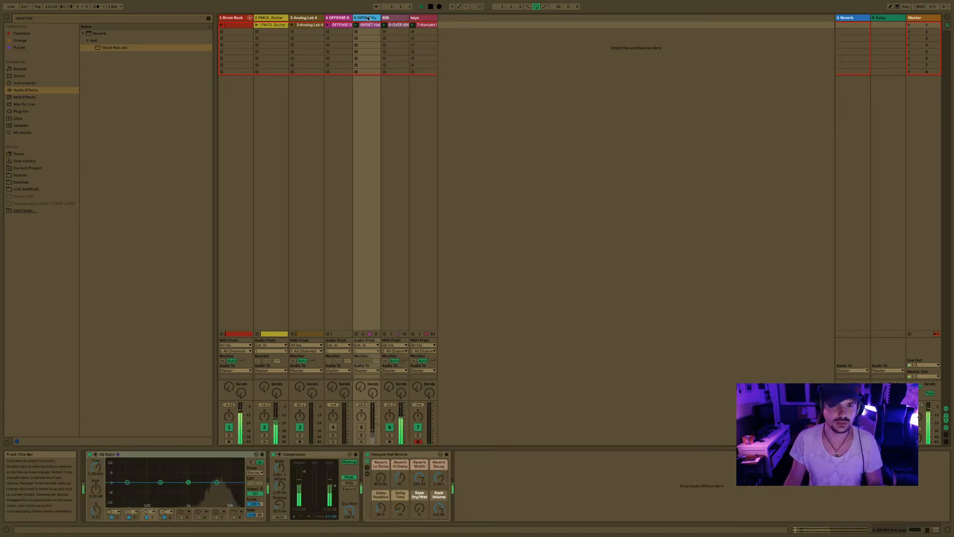
pyautogui.click(336, 17)
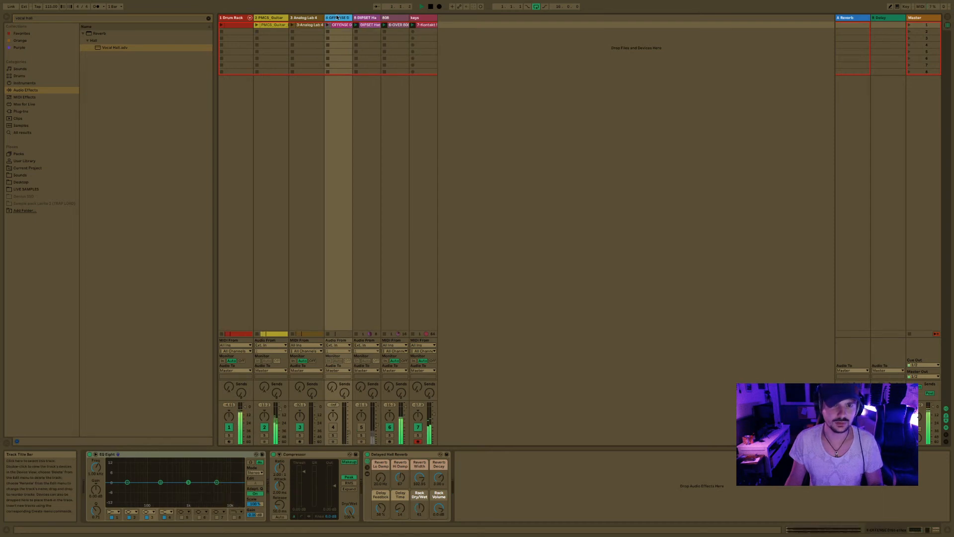
pyautogui.click(312, 19)
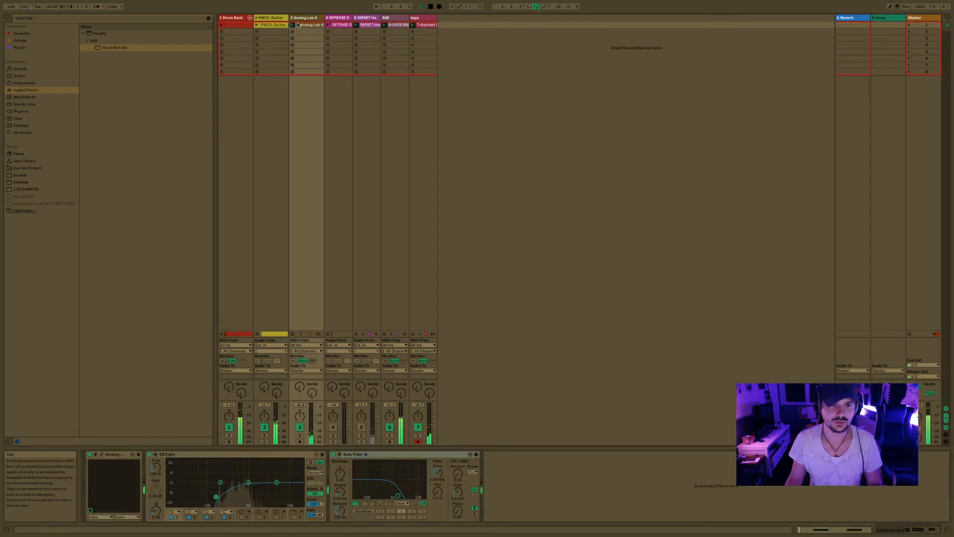
pyautogui.click(301, 19)
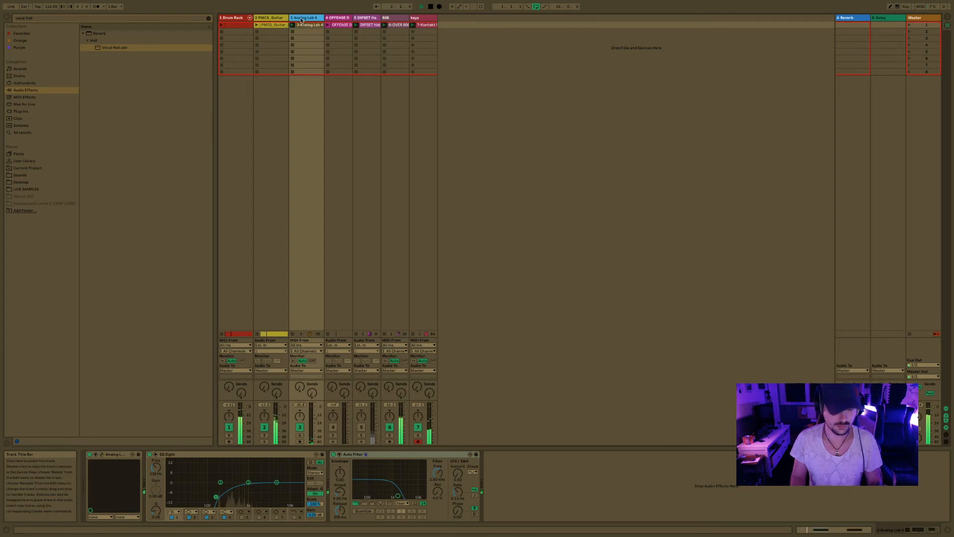
pyautogui.hotkey('ctrl', 'r')
pyautogui.write('weird')
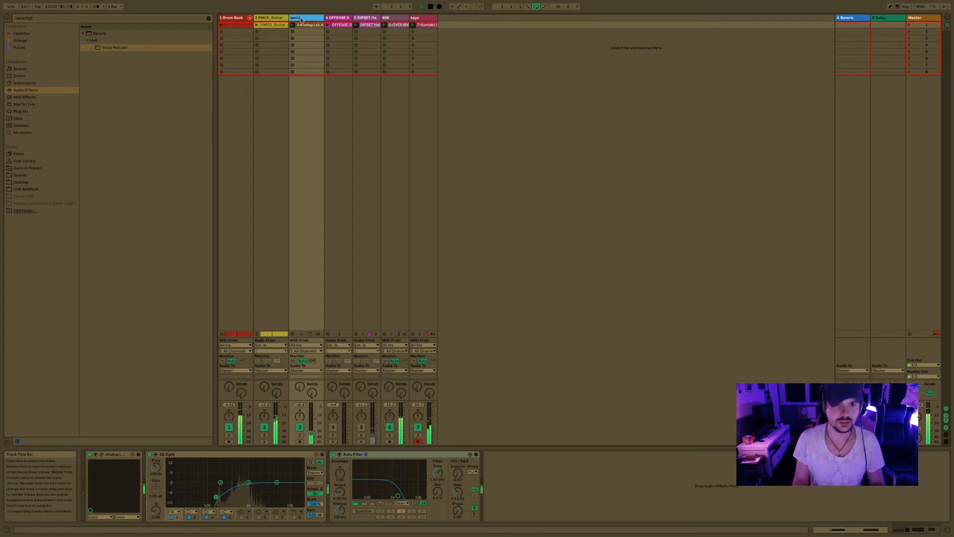
# - Rename the PMCE_Guitar track as guitar and the Drum Rack track as drums, and stop playback
pyautogui.click(266, 19)
pyautogui.hotkey('ctrl', 'r')
pyautogui.write('guitar')
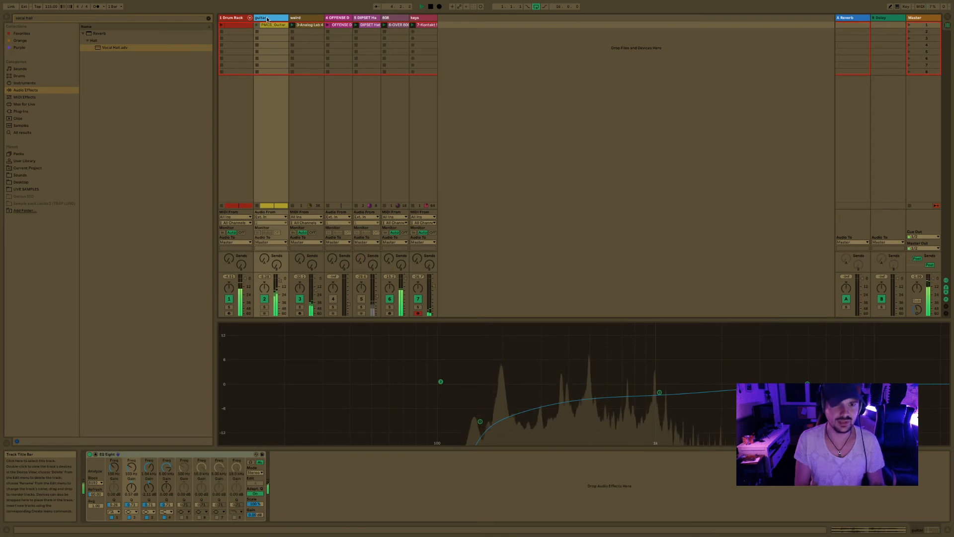
pyautogui.click(238, 20)
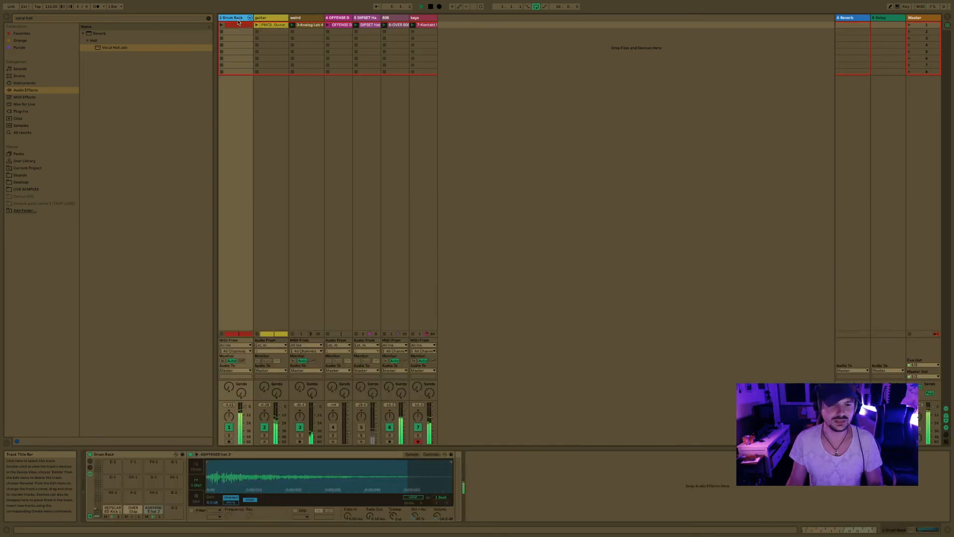
pyautogui.hotkey('ctrl', 'r')
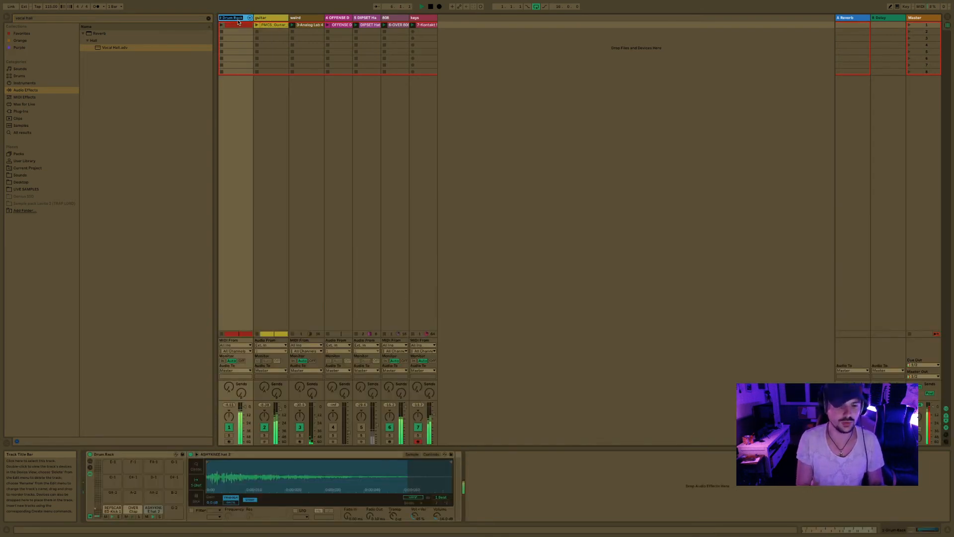
pyautogui.write('drums')
pyautogui.press('Return')
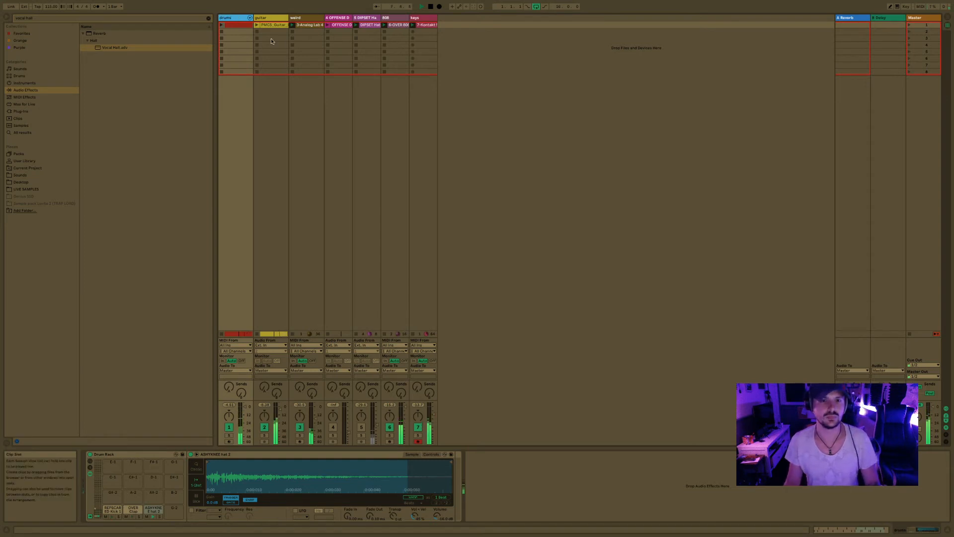
pyautogui.click(453, 32)
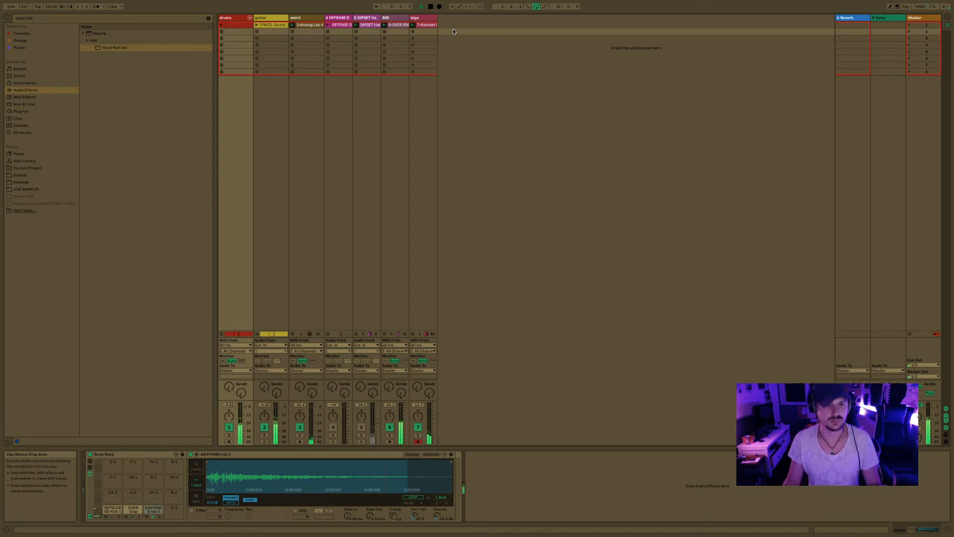
pyautogui.press('space')
# - Find the HalfTime Audio Units plug-in by Cableguys and add it to the guitar track
pyautogui.click(270, 19)
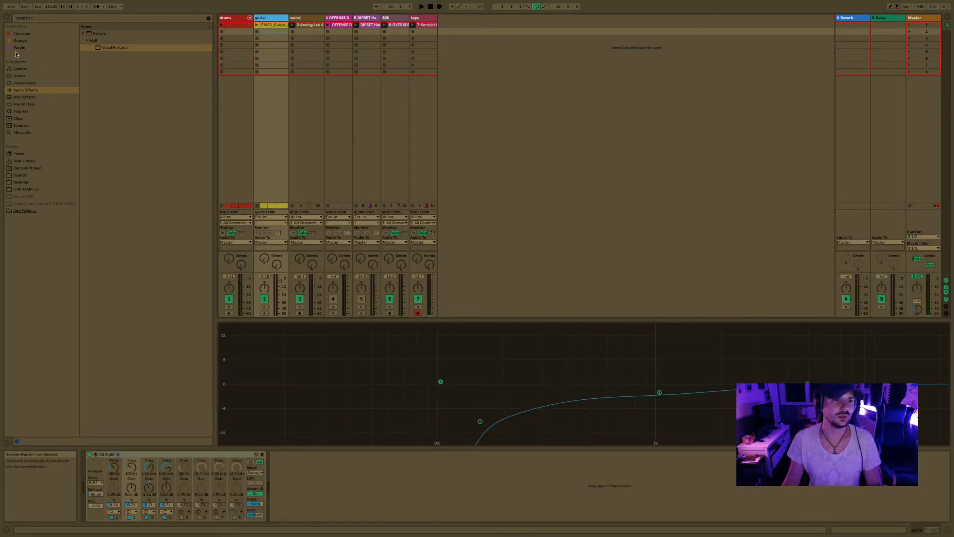
pyautogui.moveTo(1, 3)
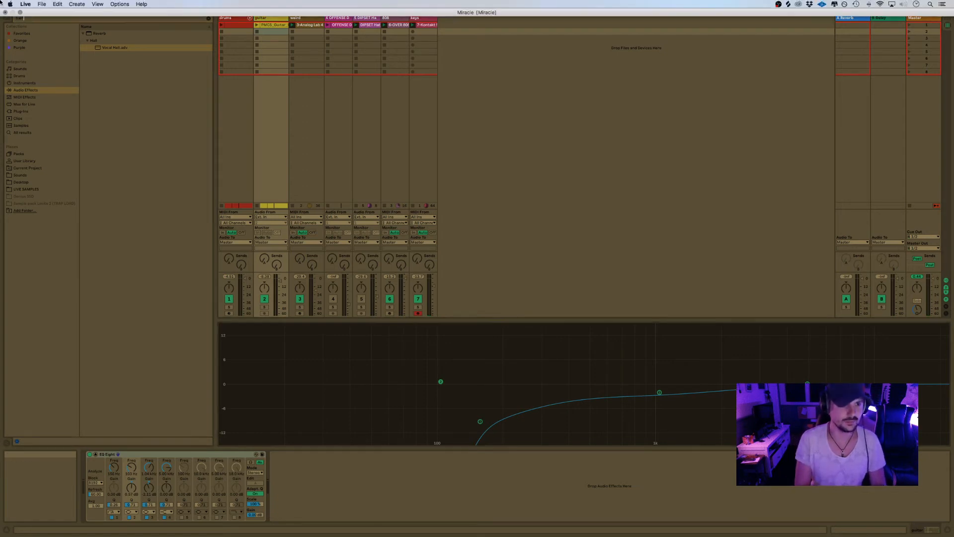
pyautogui.click(22, 105)
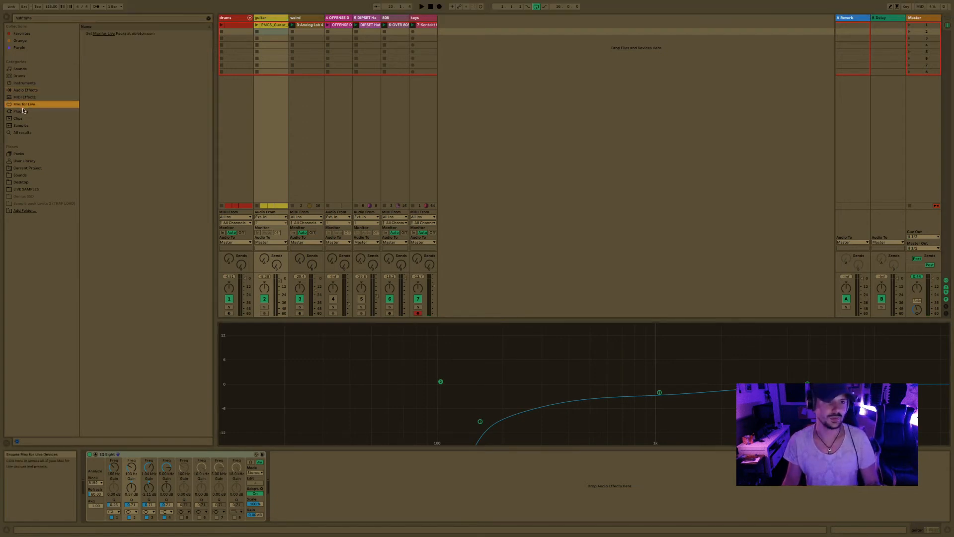
pyautogui.click(23, 111)
pyautogui.click(87, 47)
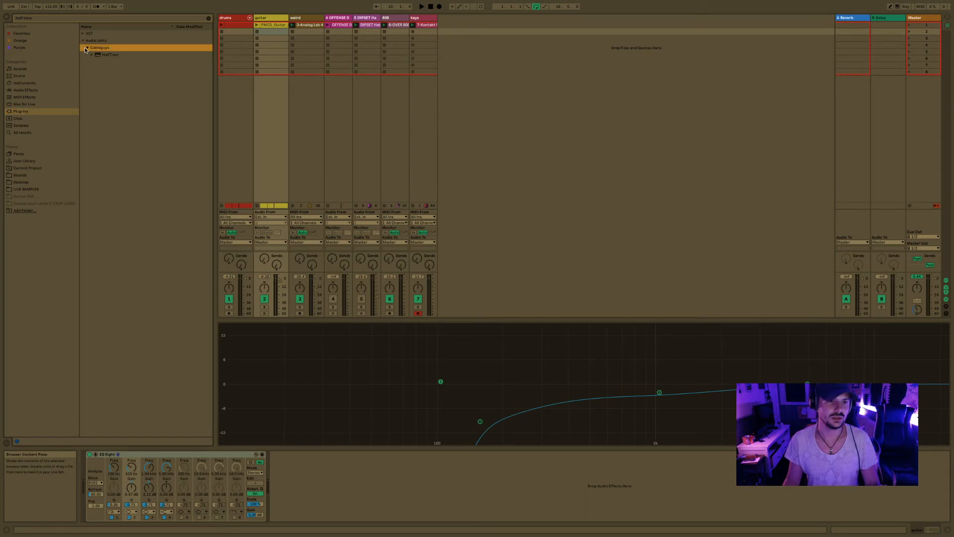
pyautogui.doubleClick(108, 55)
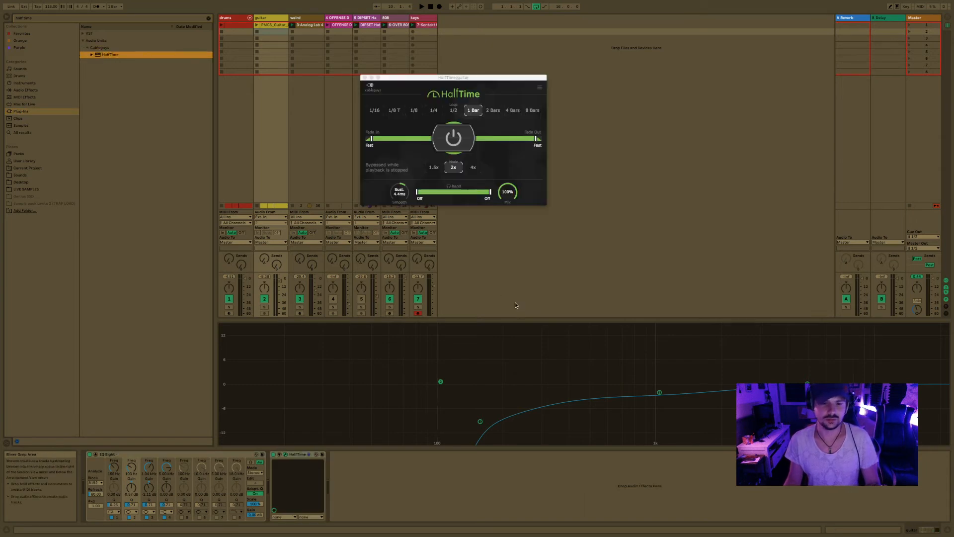
# - Compare the guitar with HalfTime on and bypassed during playback, and close the plug-in window
pyautogui.press('space')
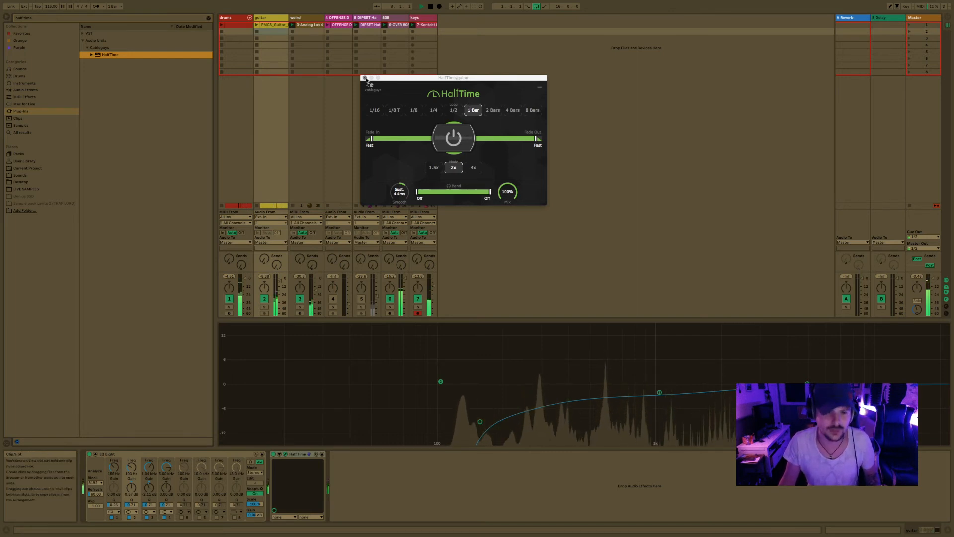
pyautogui.click(450, 139)
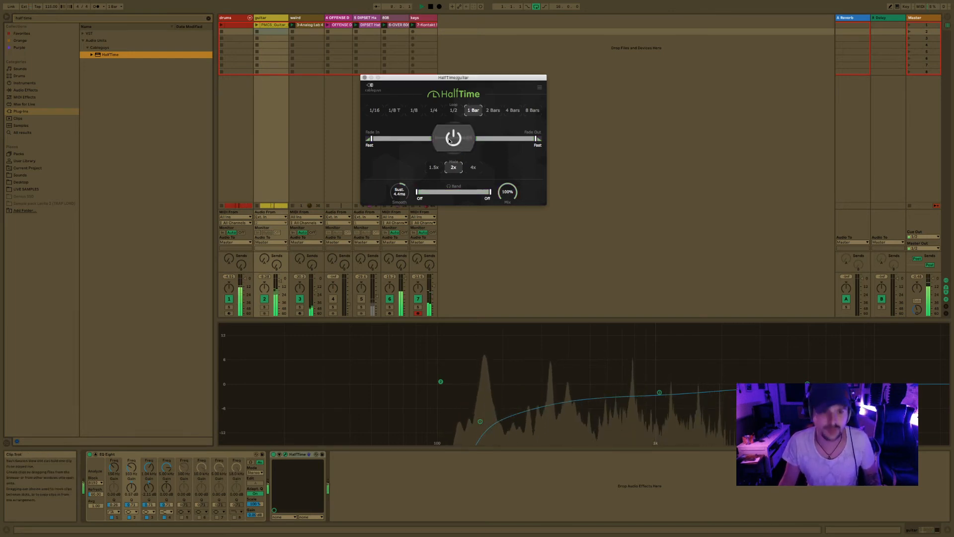
pyautogui.click(450, 139)
pyautogui.press('space')
pyautogui.click(364, 77)
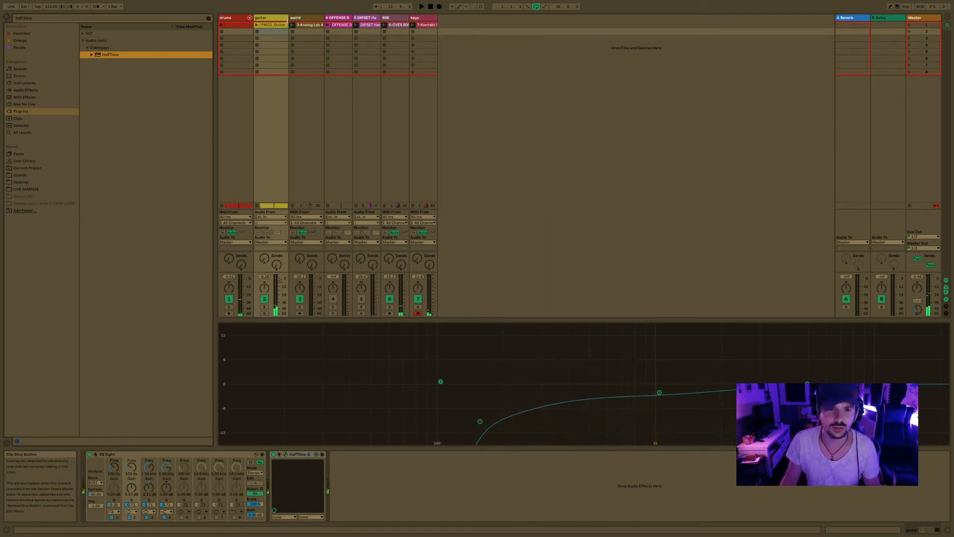
# - Duplicate the guitar track with its clip and HalfTime effect, and launch the copied clip
pyautogui.click(273, 18)
pyautogui.press('super+d')
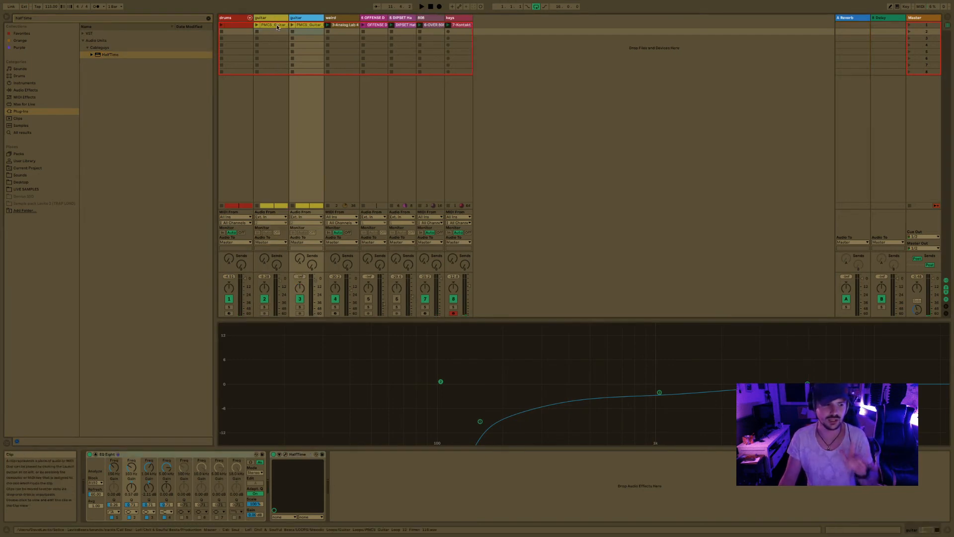
pyautogui.click(292, 24)
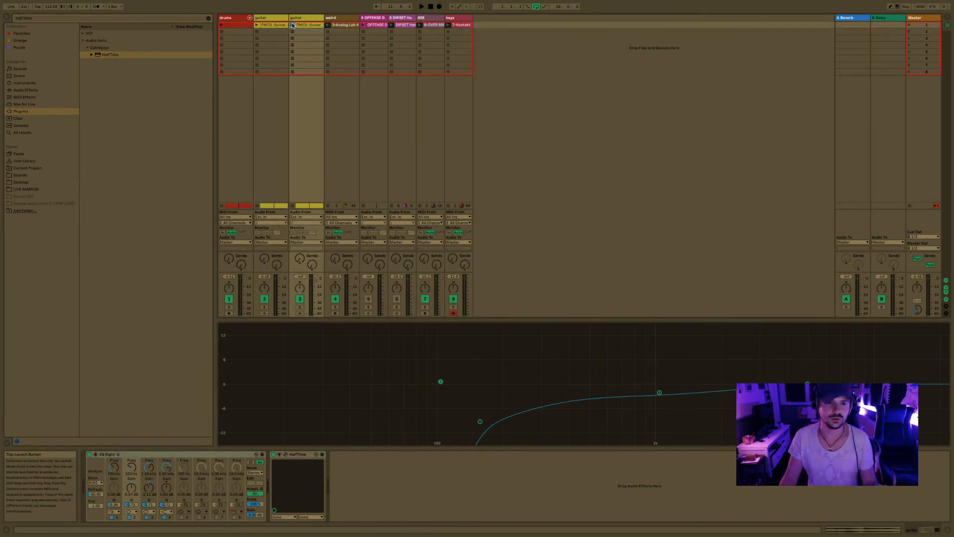
pyautogui.press('space')
pyautogui.doubleClick(297, 17)
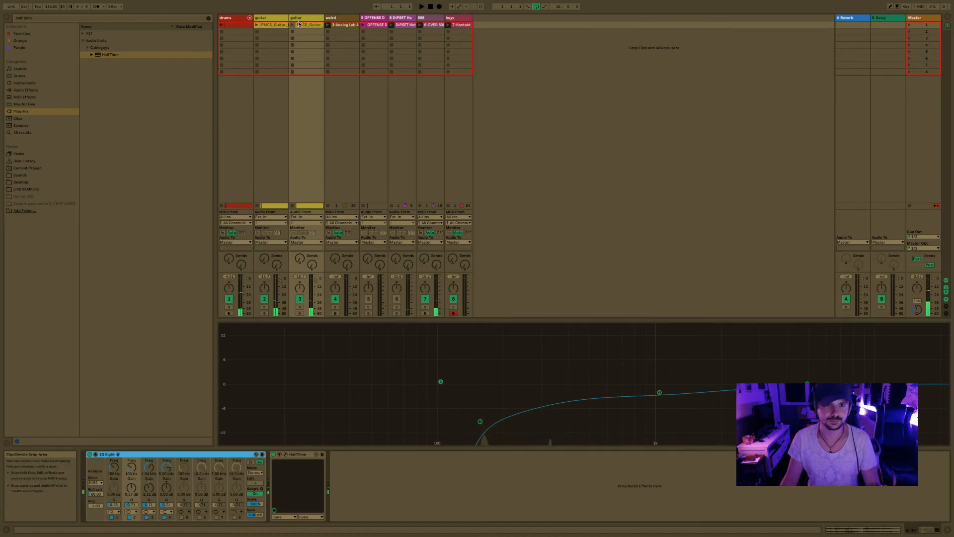
pyautogui.press('space')
# - Solo the duplicated guitar track and switch on its HalfTime effect during playback
pyautogui.click(265, 307)
pyautogui.click(300, 307)
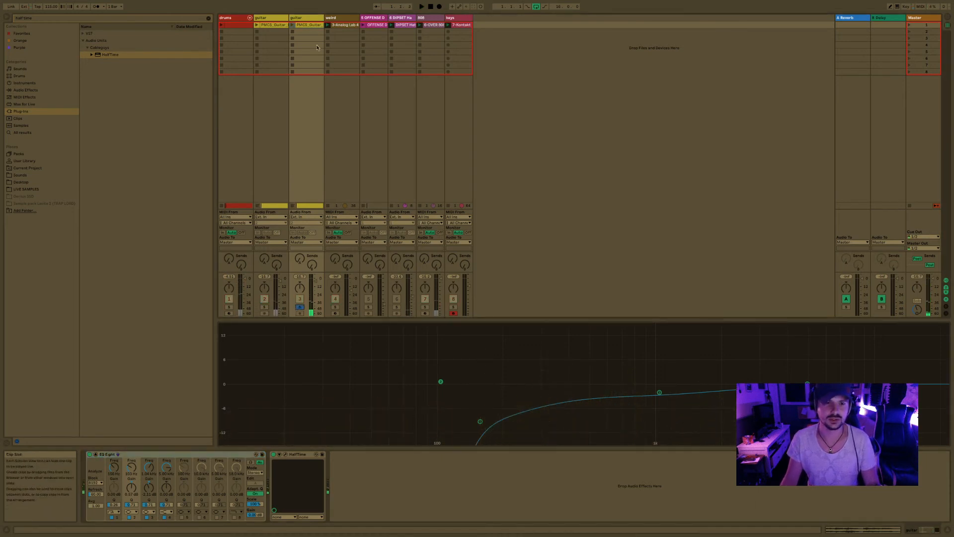
pyautogui.doubleClick(313, 20)
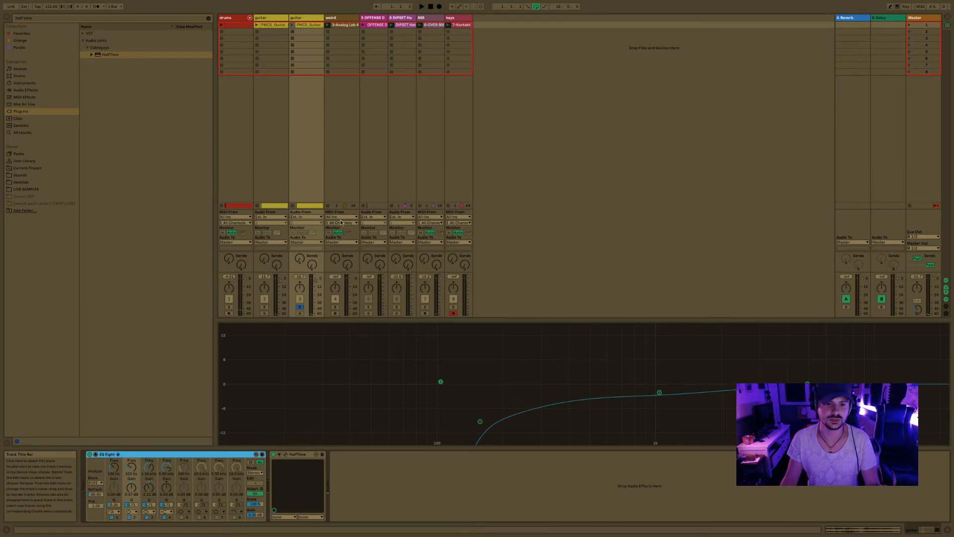
pyautogui.click(286, 464)
pyautogui.click(285, 454)
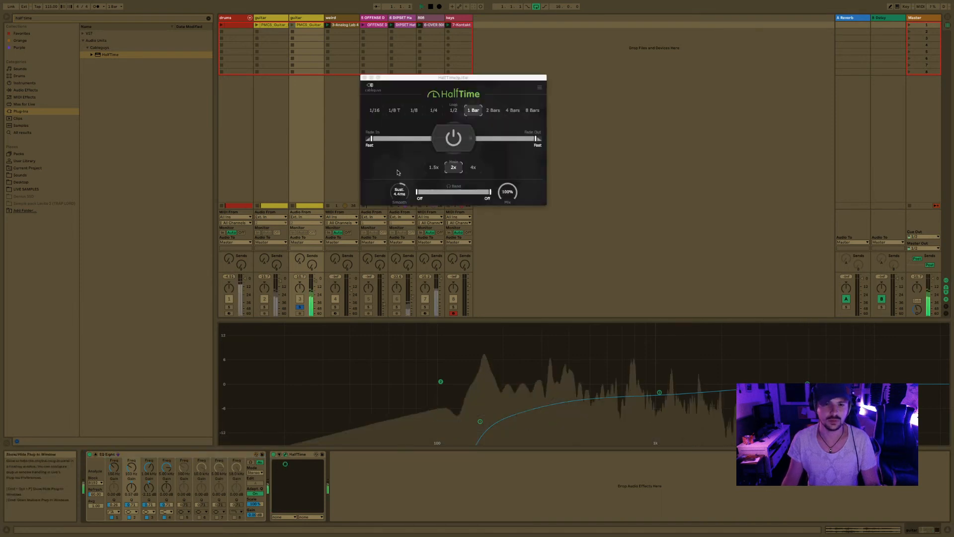
pyautogui.press('space')
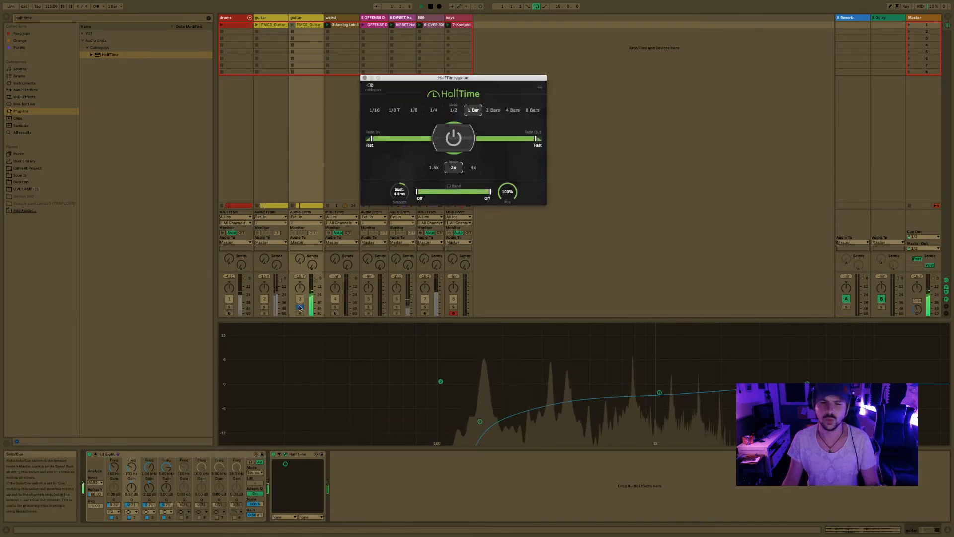
# - Adjust the duplicated guitar track's volume to balance it in the beat, and close the HalfTime window
pyautogui.click(310, 286)
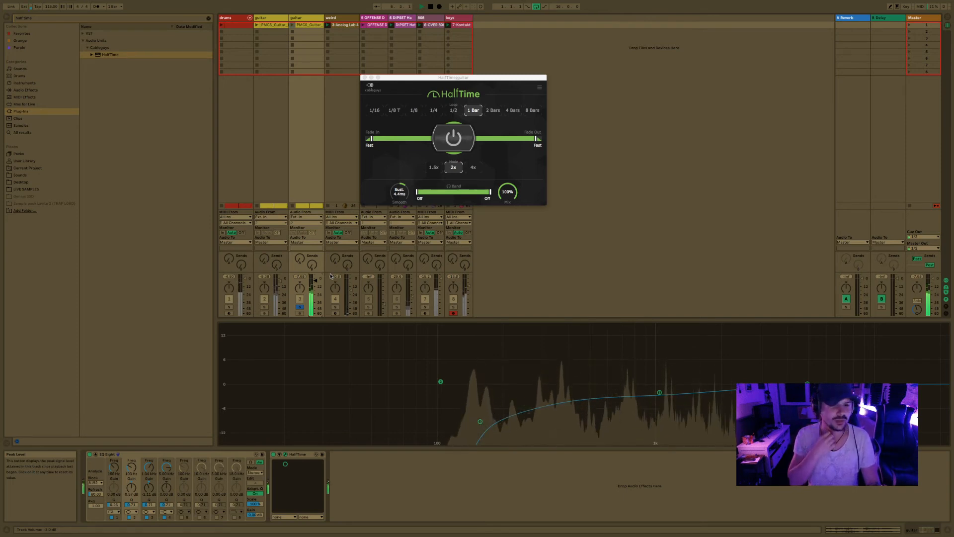
pyautogui.click(364, 77)
pyautogui.press('space')
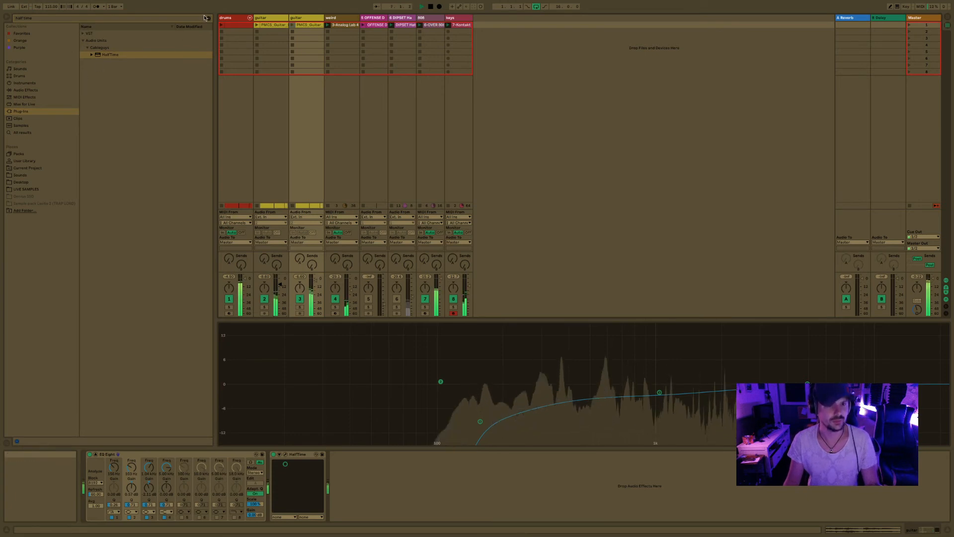
# - Clear the browser search, select the drums track and audition ROCK BOYS sounds from the LIVE SAMPLES folder
pyautogui.click(27, 190)
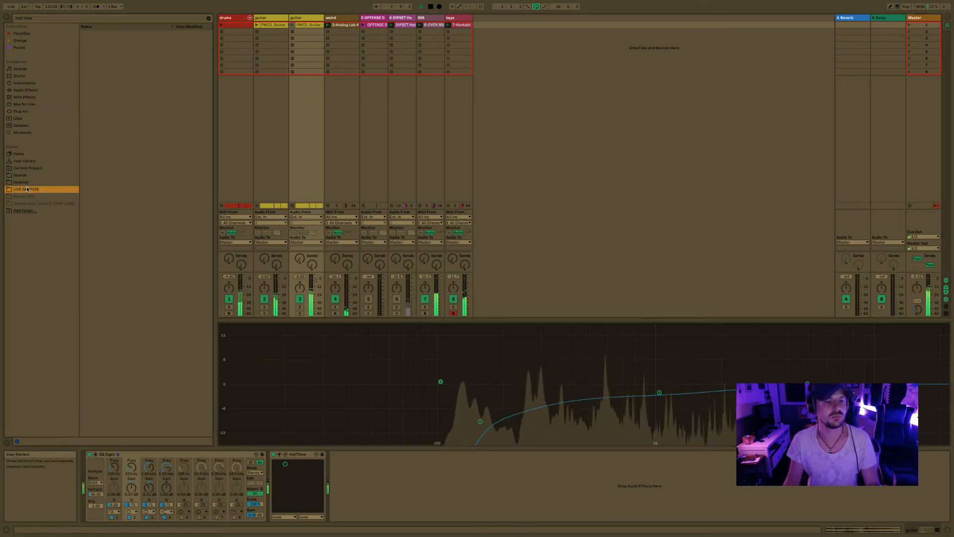
pyautogui.click(37, 17)
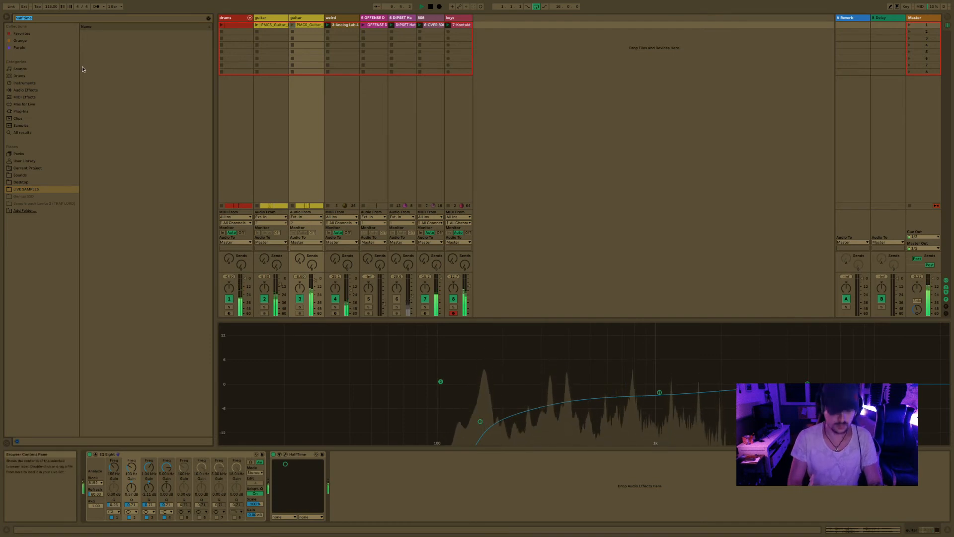
pyautogui.press('BackSpace')
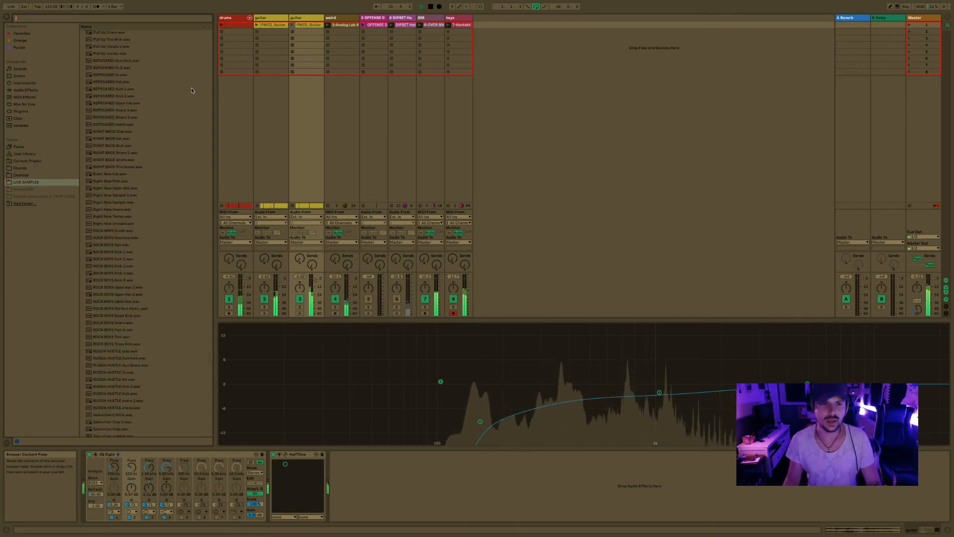
pyautogui.click(233, 40)
pyautogui.click(128, 266)
pyautogui.click(127, 238)
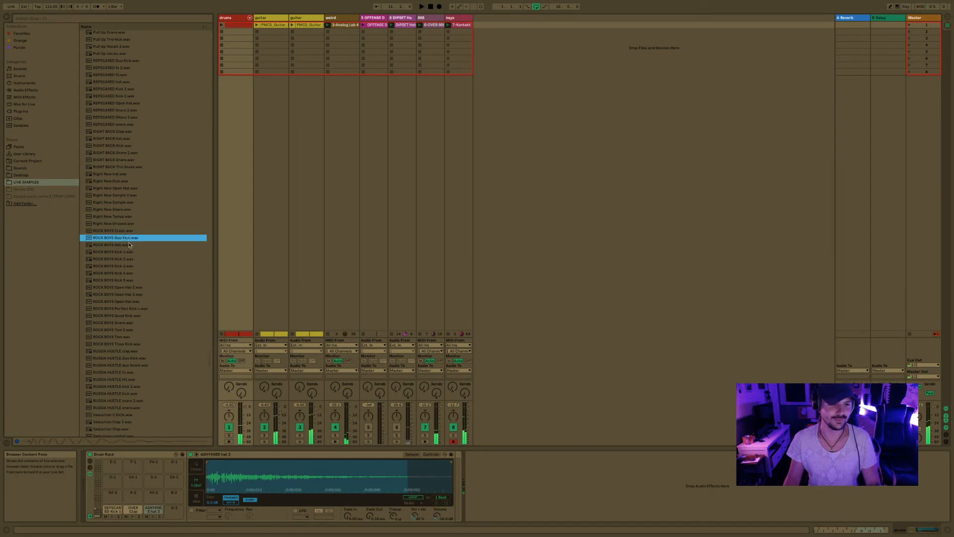
# - Audition the Seduction and SEPTEMBER drum samples in the LIVE SAMPLES folder for an additional percussion sound
pyautogui.scroll(-9, 126, 238)
pyautogui.click(115, 256)
pyautogui.click(124, 213)
pyautogui.click(137, 285)
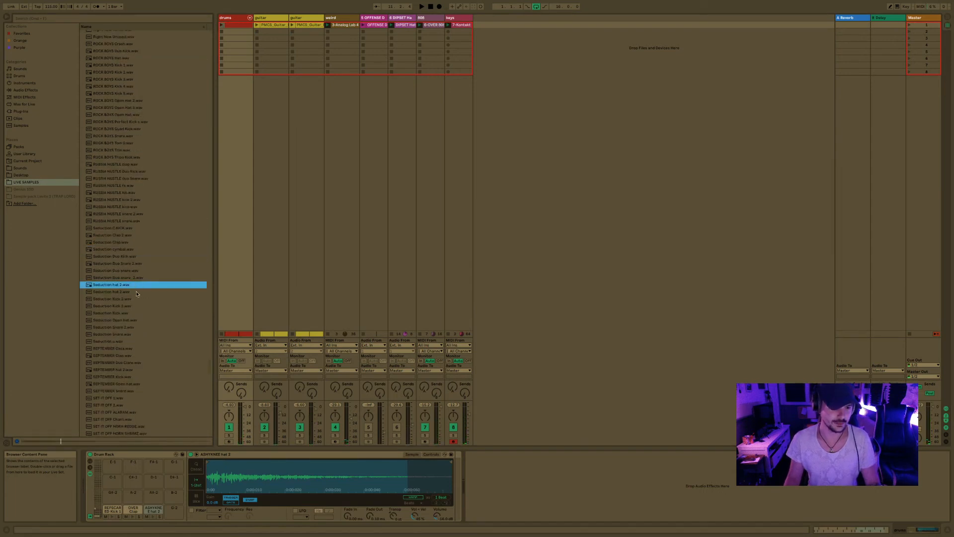
pyautogui.scroll(-2, 137, 289)
pyautogui.click(137, 303)
pyautogui.click(128, 290)
pyautogui.click(128, 269)
pyautogui.click(128, 305)
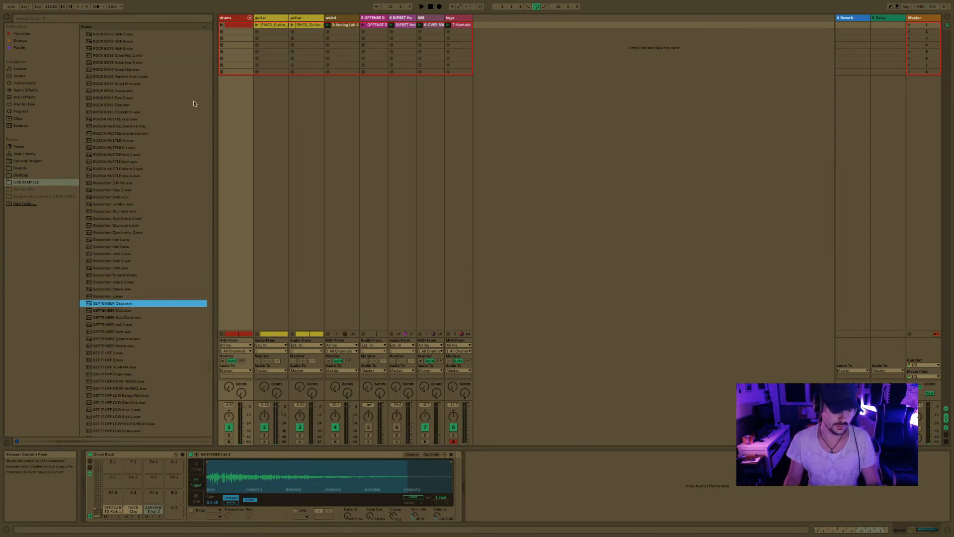
pyautogui.click(149, 324)
pyautogui.click(120, 311)
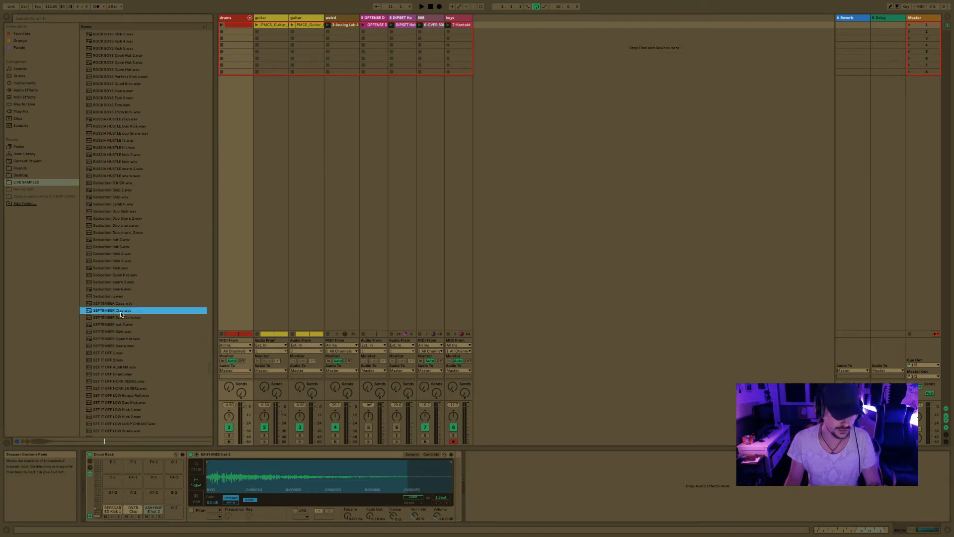
pyautogui.click(120, 305)
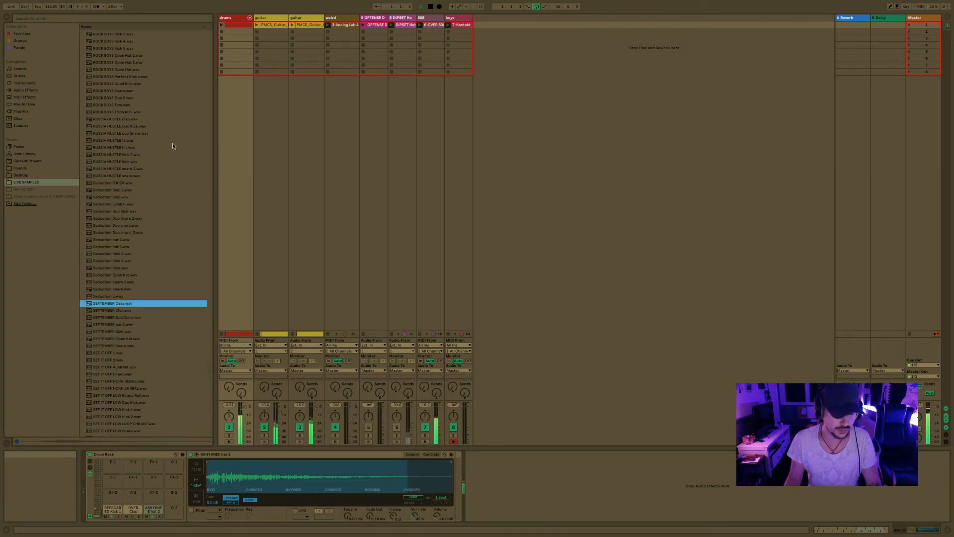
# - Audition the SEPTEMBER samples against the beat and add the chosen one to an empty Drum Rack pad
pyautogui.press('space')
pyautogui.moveTo(137, 303); pyautogui.dragTo(139, 31)
pyautogui.click(130, 345)
pyautogui.click(129, 303)
pyautogui.click(129, 345)
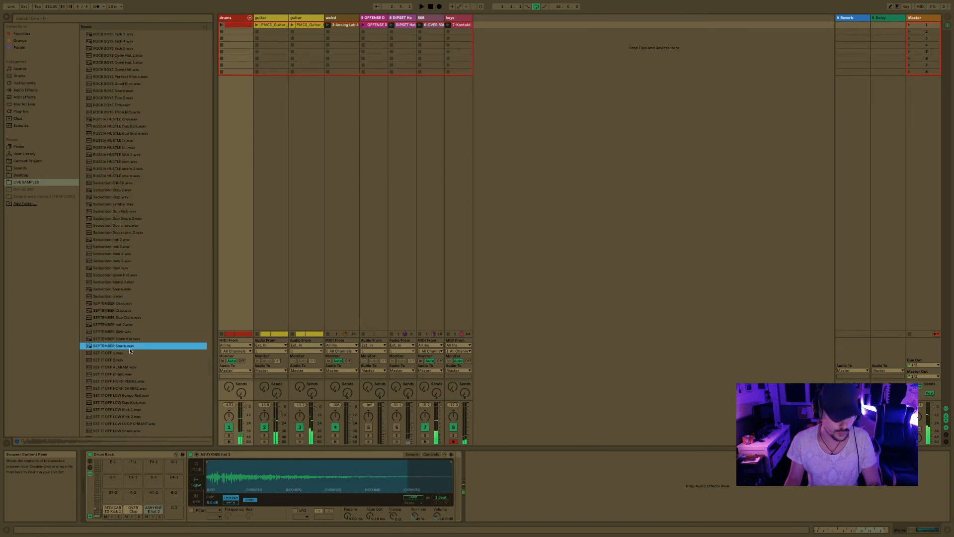
pyautogui.click(126, 317)
pyautogui.click(125, 311)
pyautogui.click(123, 303)
pyautogui.click(121, 296)
pyautogui.click(123, 304)
pyautogui.moveTo(123, 307); pyautogui.dragTo(122, 492)
pyautogui.press('space')
# - Copy the first drums clip from the arrangement into the drums track's second session slot, and launch and open it
pyautogui.doubleClick(239, 25)
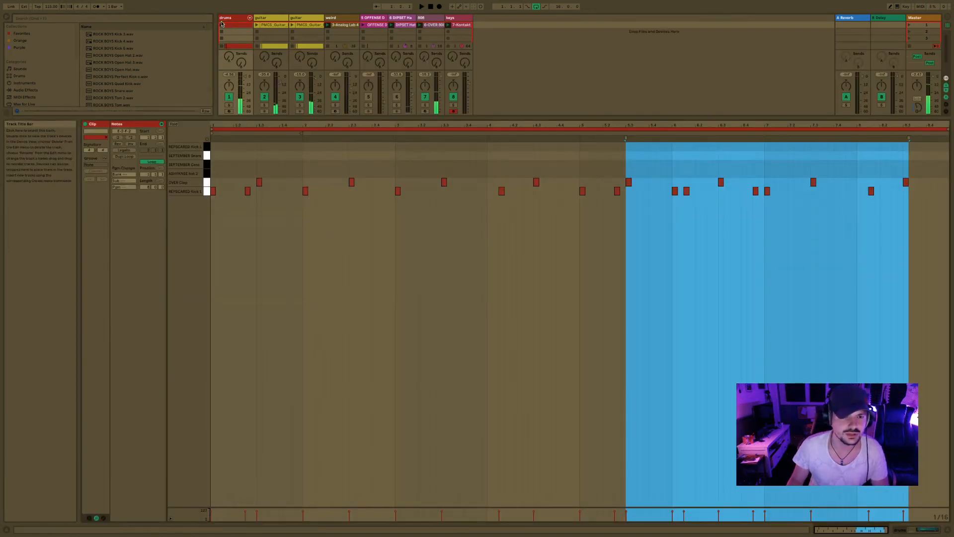
pyautogui.click(222, 25)
pyautogui.press('Tab')
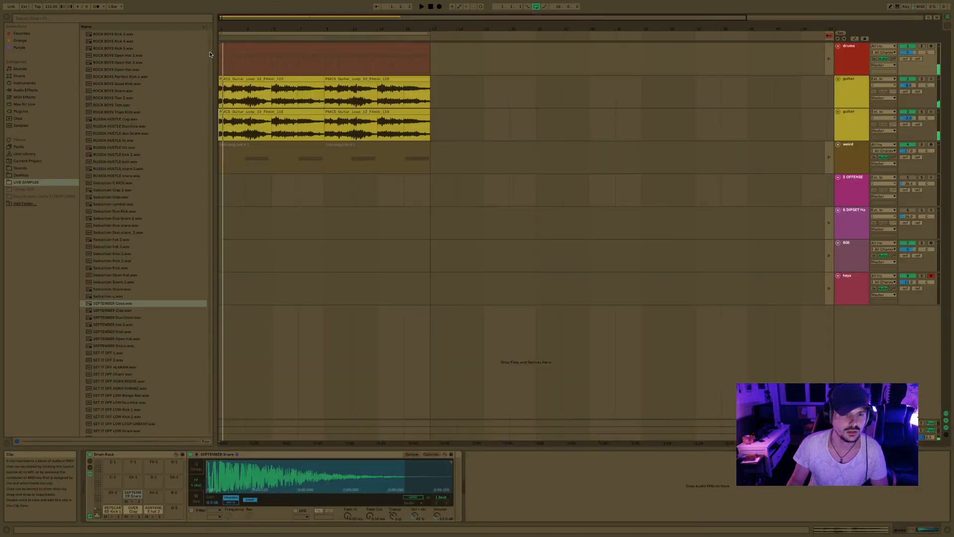
pyautogui.click(248, 46)
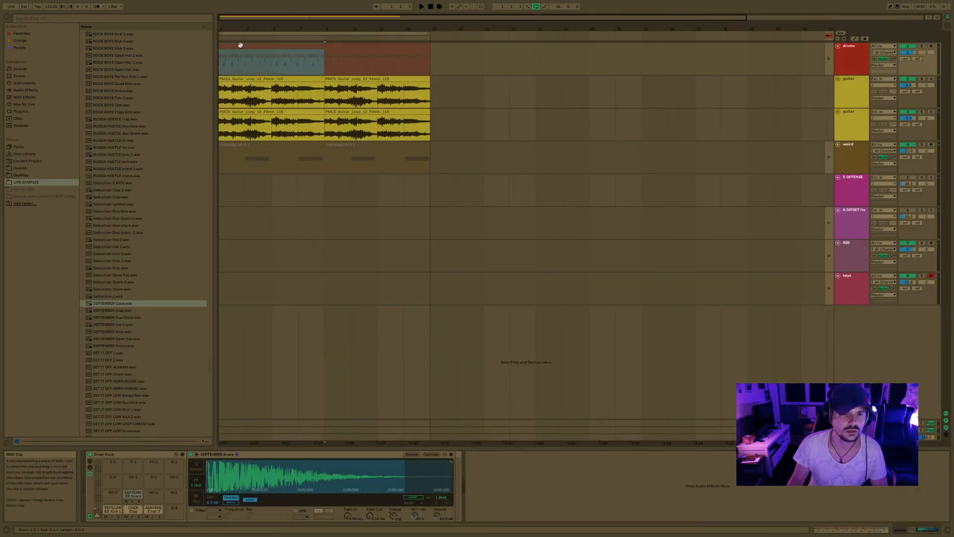
pyautogui.press('Tab')
pyautogui.press('super+v')
pyautogui.click(221, 31)
pyautogui.doubleClick(233, 32)
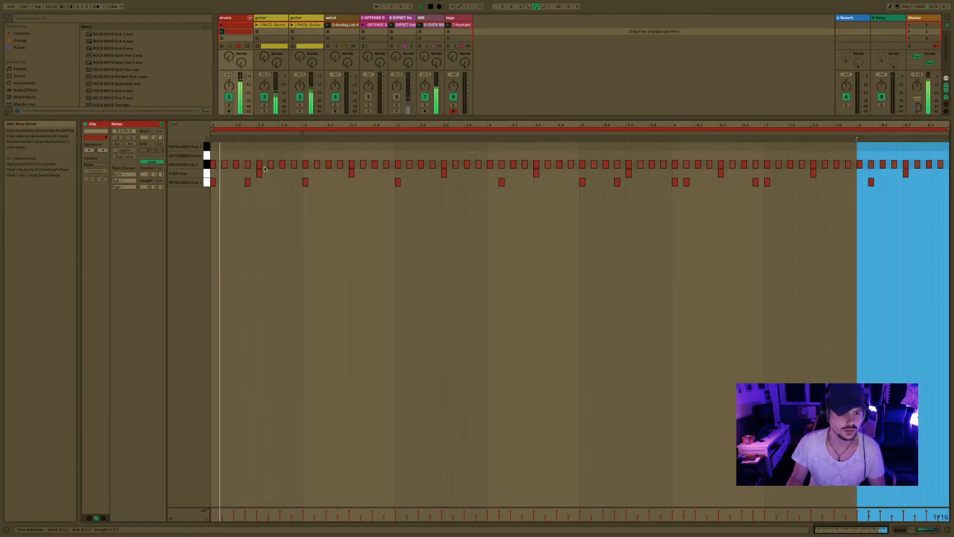
# - Add one SEPTEMBER note early in the first bar of the new drums clip and adjust that sample's volume during playback
pyautogui.doubleClick(248, 156)
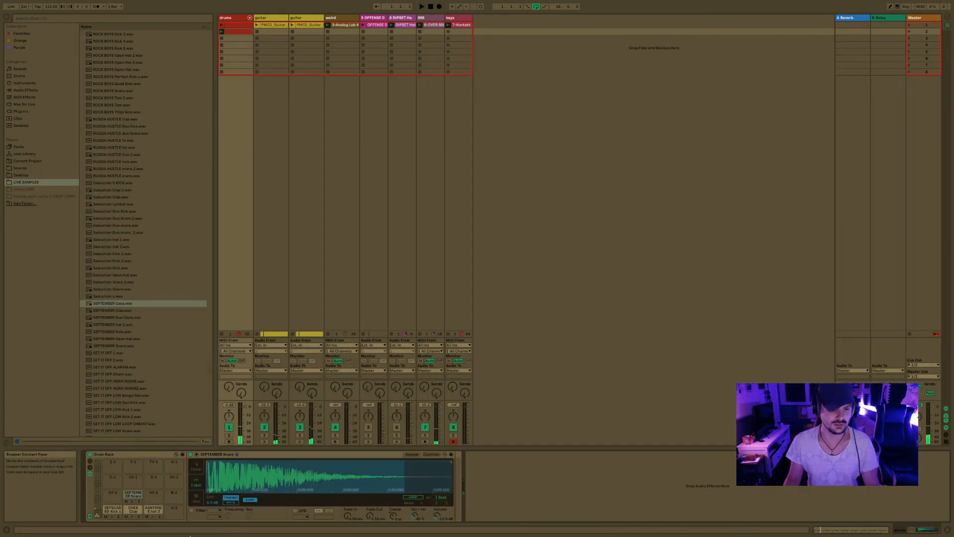
pyautogui.click(133, 494)
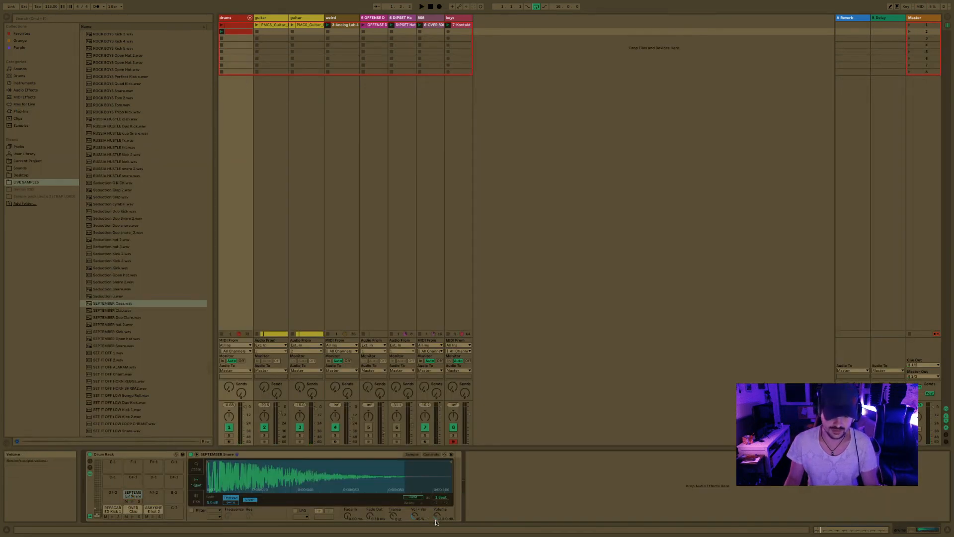
pyautogui.press('space')
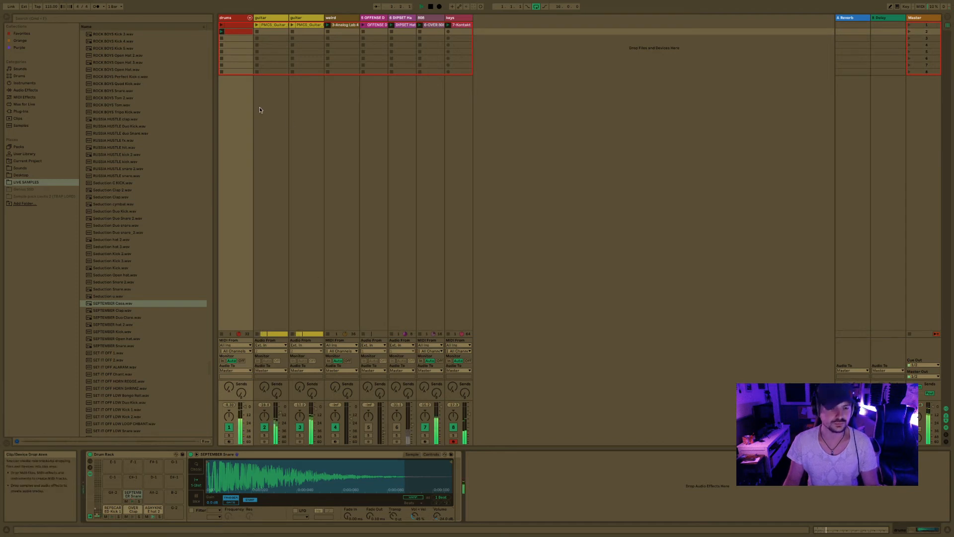
pyautogui.doubleClick(239, 31)
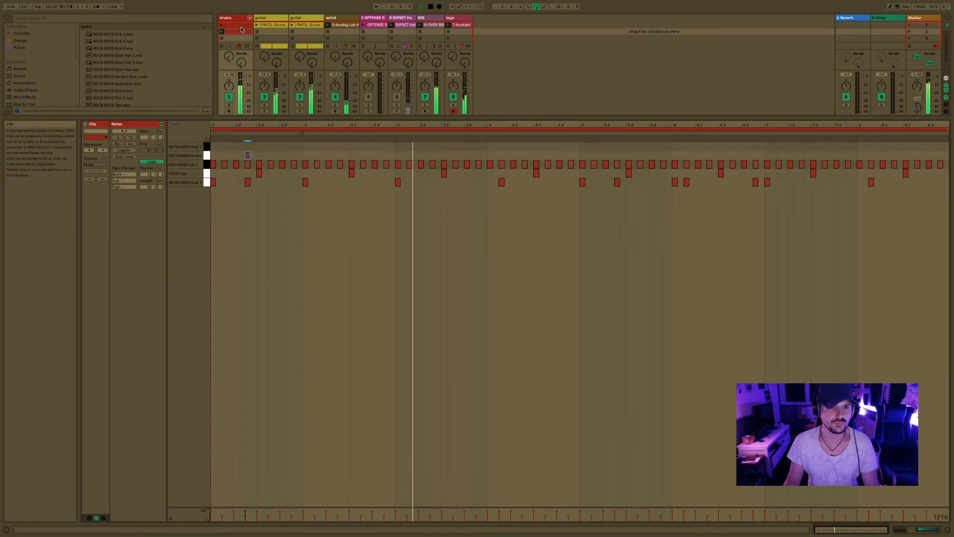
pyautogui.click(230, 18)
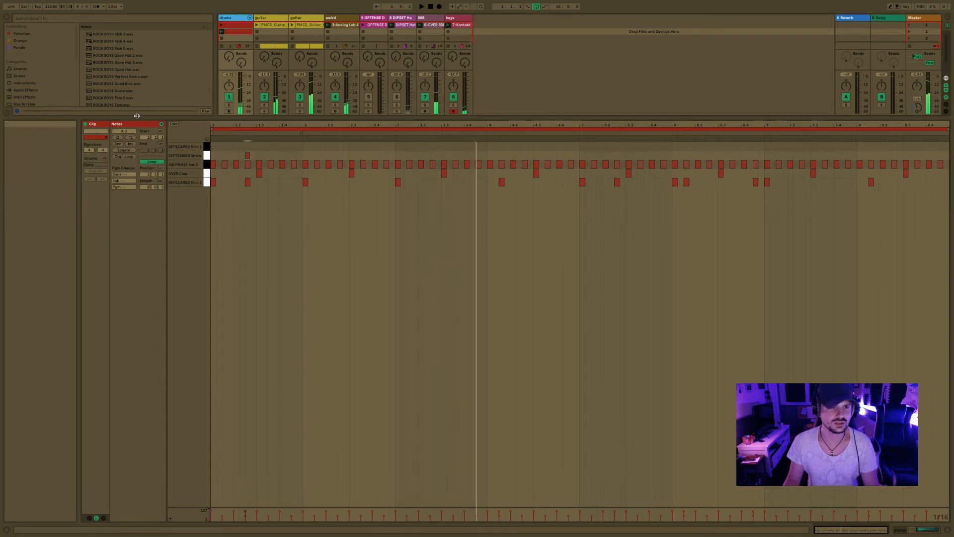
# - Load the SEPTEMBER Casa.wav sample onto an empty pad of the drums track's Drum Rack
pyautogui.moveTo(242, 124); pyautogui.dragTo(241, 313)
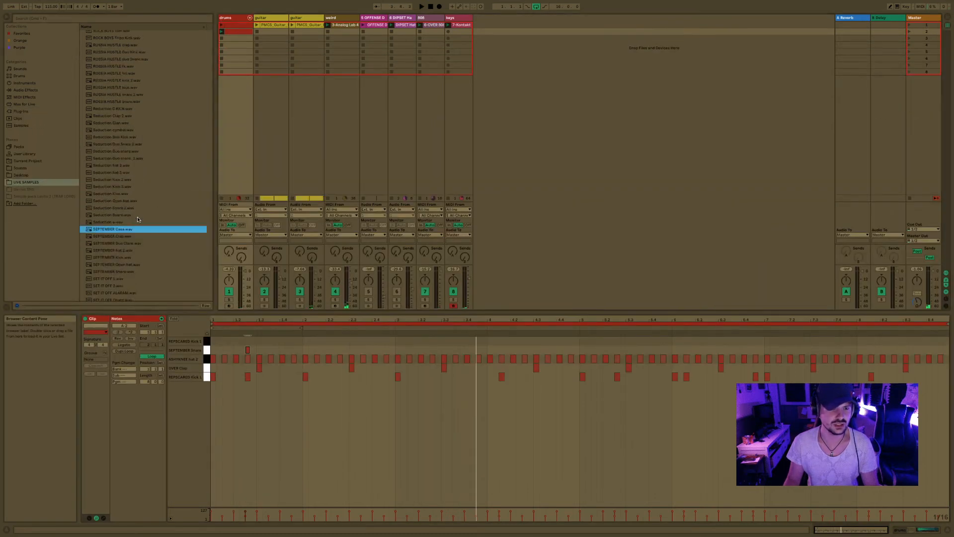
pyautogui.doubleClick(234, 18)
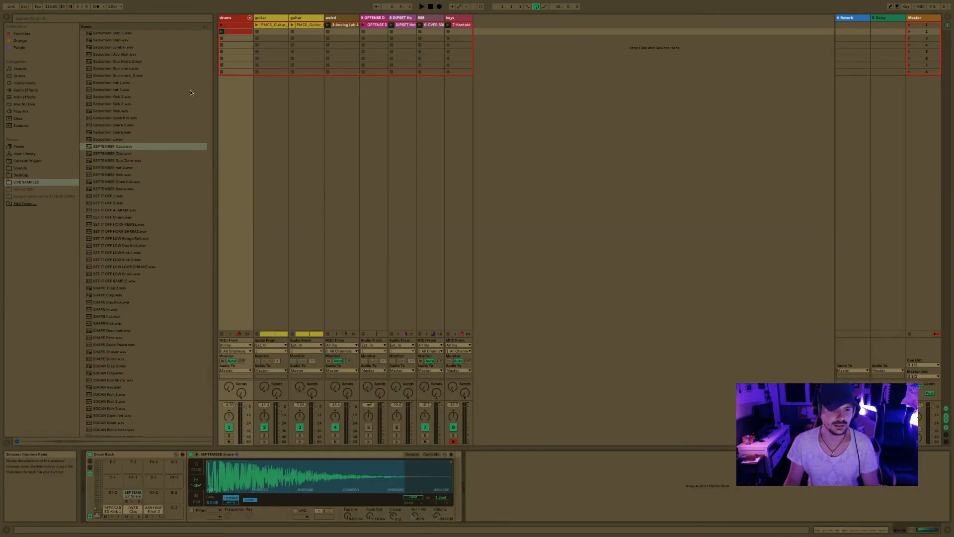
pyautogui.click(119, 147)
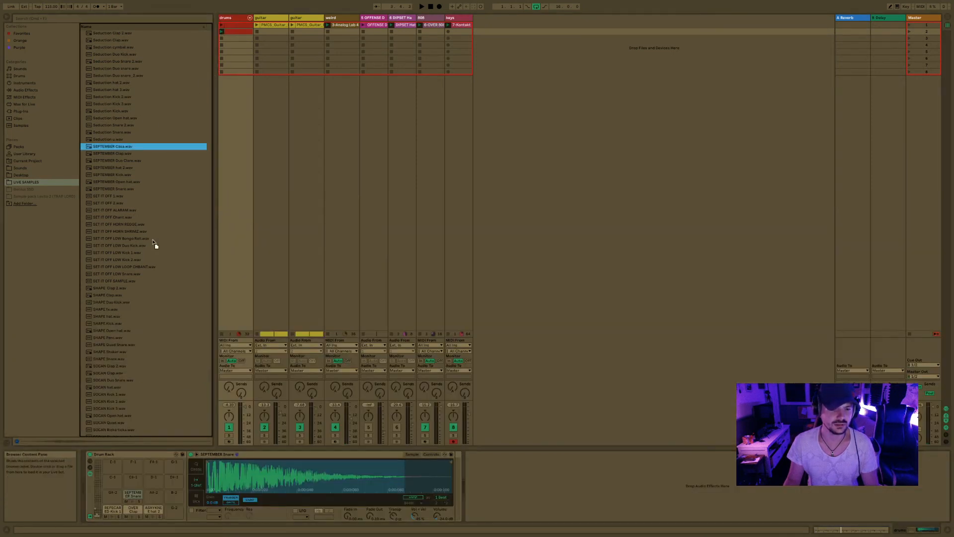
pyautogui.press('Return')
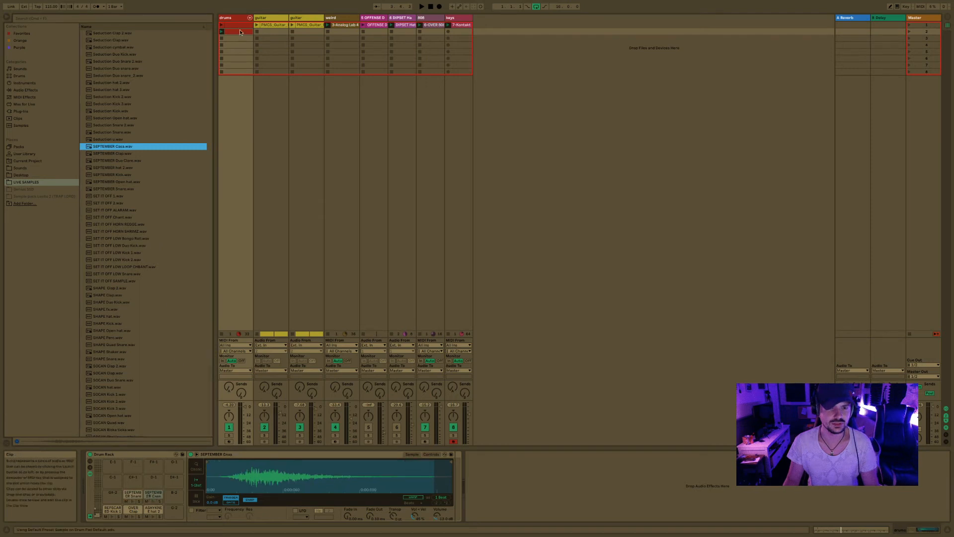
# - Open the second drums clip and add two adjacent SEPTEMBER Casa notes at the start of bar 2
pyautogui.doubleClick(240, 32)
pyautogui.press('space')
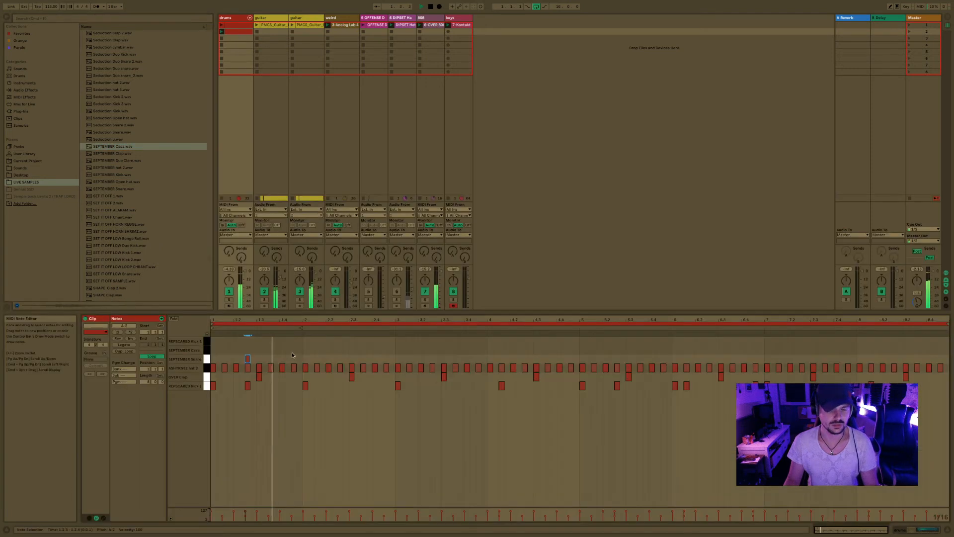
pyautogui.doubleClick(305, 350)
pyautogui.click(316, 352)
pyautogui.press('space')
pyautogui.press('space')
pyautogui.doubleClick(317, 351)
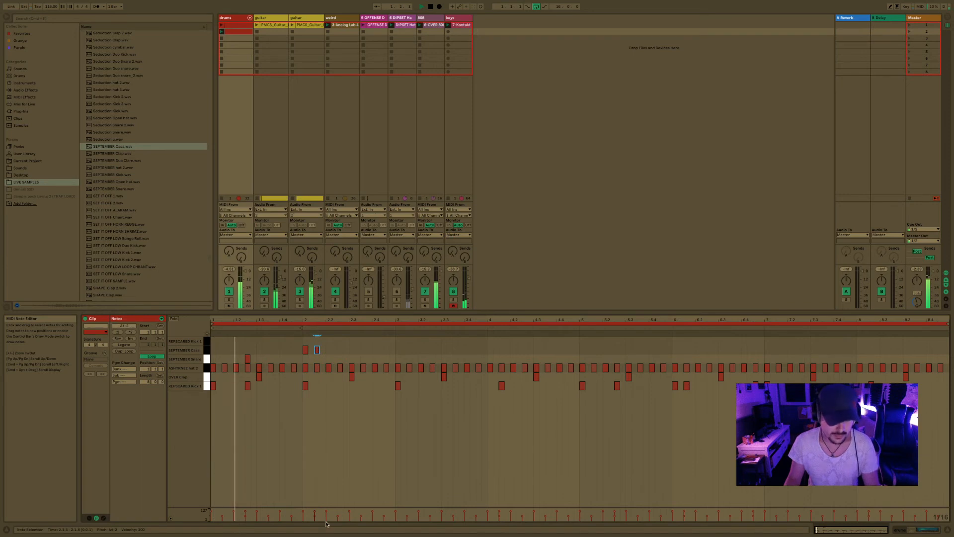
# - Lower the velocity of the second SEPTEMBER Casa note in bar 2 to about 70 during playback
pyautogui.moveTo(324, 354); pyautogui.dragTo(304, 347)
pyautogui.moveTo(315, 511)
pyautogui.mouseDown()
pyautogui.moveTo(303, 514)
pyautogui.moveTo(315, 513)
pyautogui.mouseUp()
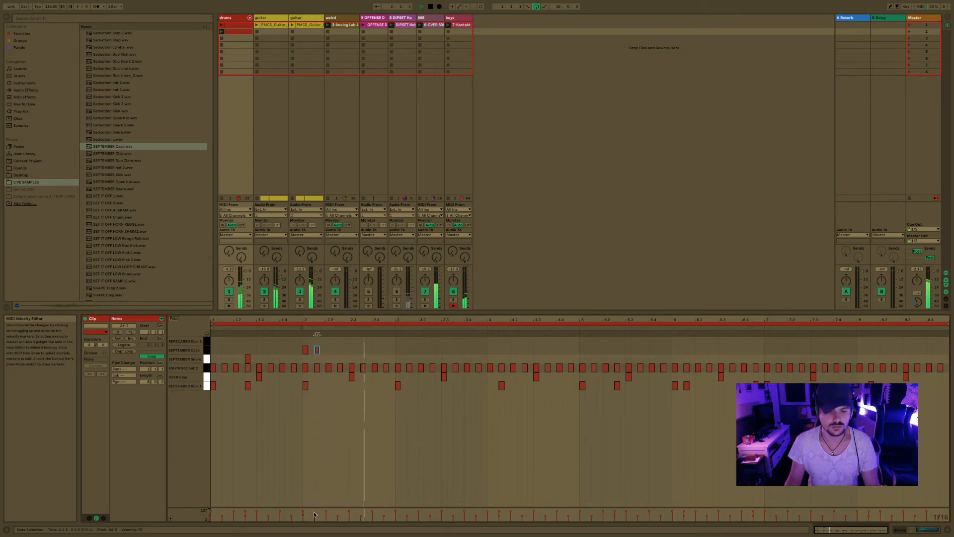
pyautogui.press('space')
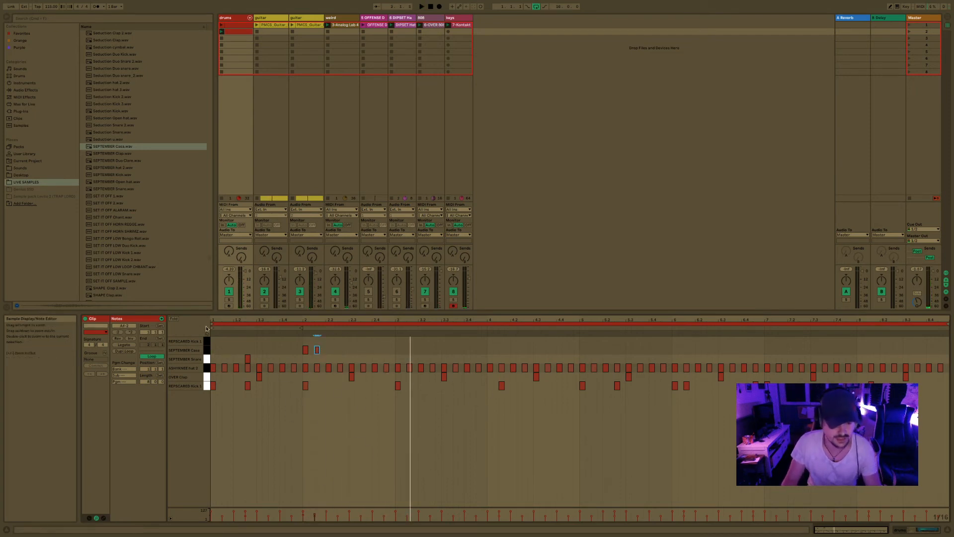
# - Select the SEPTEMBER Casa pad in the drums track's Drum Rack and lower its sample volume during playback
pyautogui.click(228, 17)
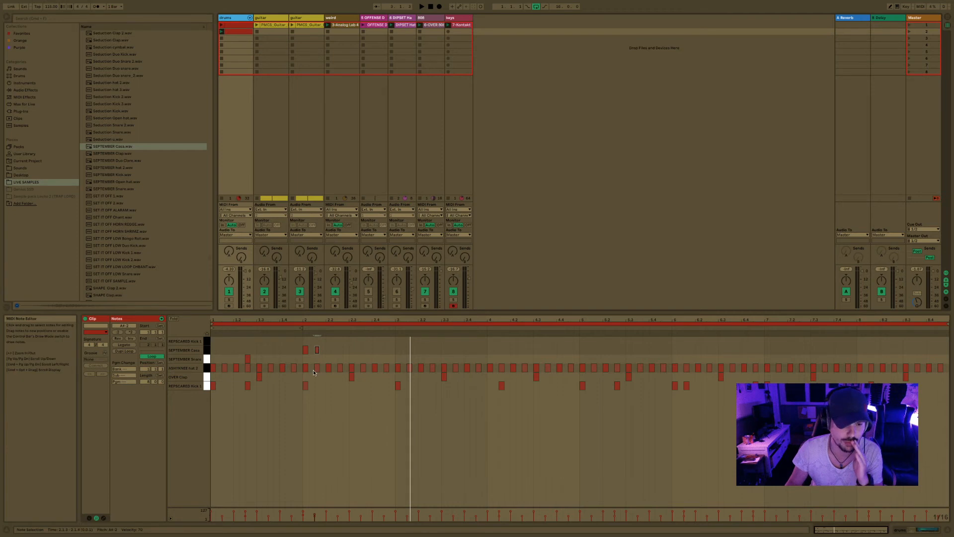
pyautogui.moveTo(316, 347); pyautogui.dragTo(321, 349)
pyautogui.press('space')
pyautogui.click(229, 24)
pyautogui.doubleClick(228, 19)
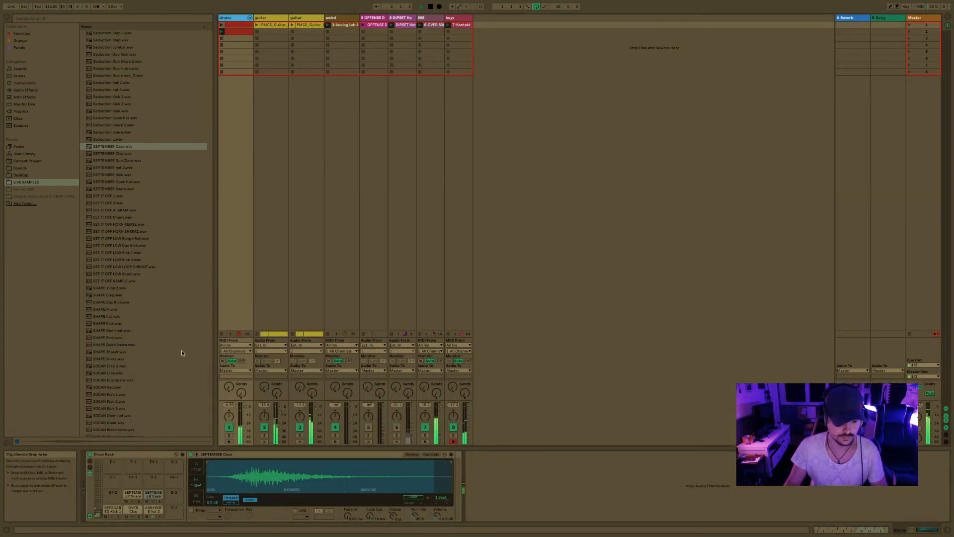
pyautogui.click(153, 494)
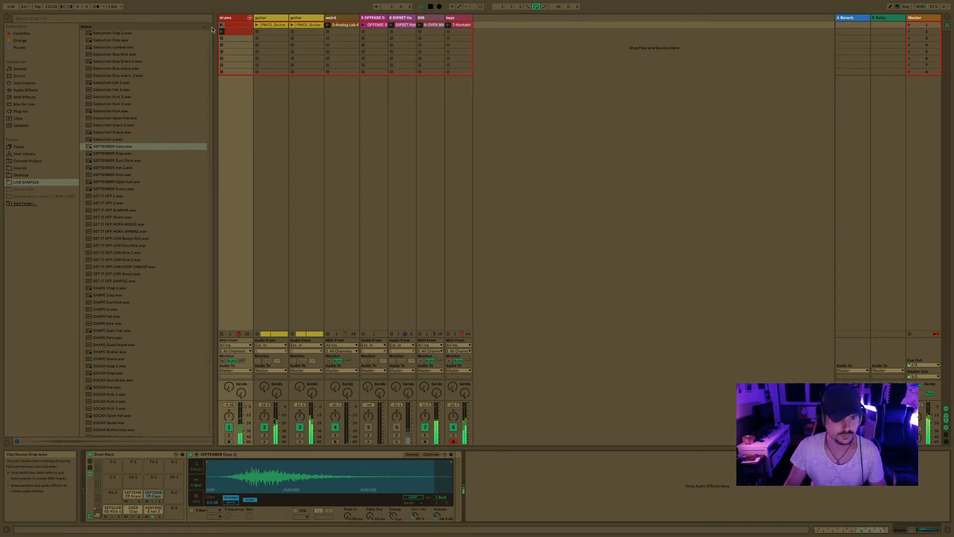
# - Reopen the second drums clip and copy the two SEPTEMBER Casa notes from bar 2 to the start of bar 4
pyautogui.doubleClick(237, 31)
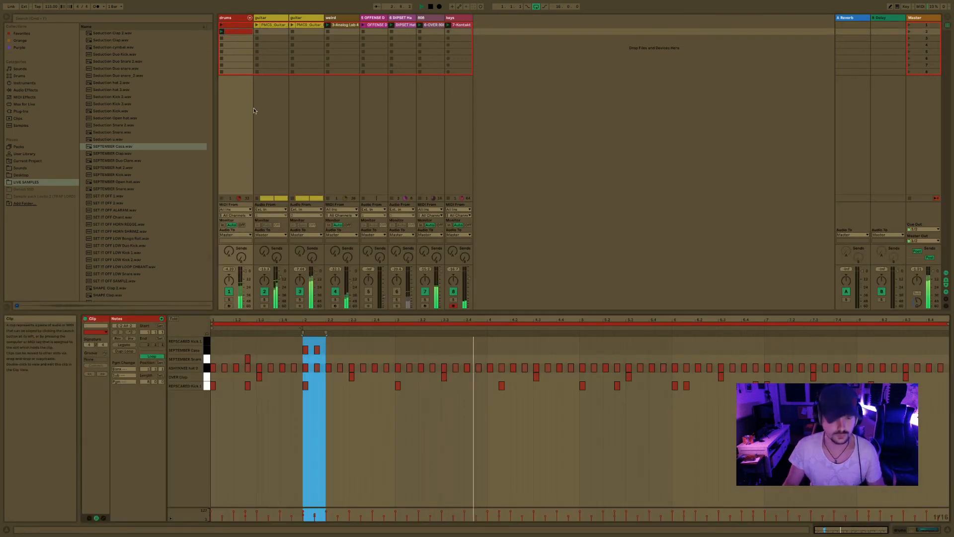
pyautogui.click(239, 34)
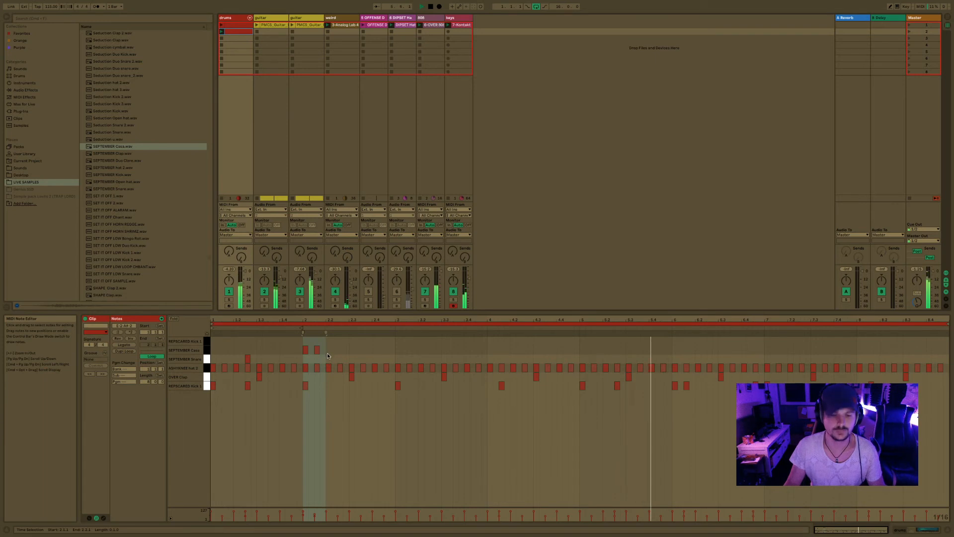
pyautogui.moveTo(327, 351); pyautogui.dragTo(293, 350)
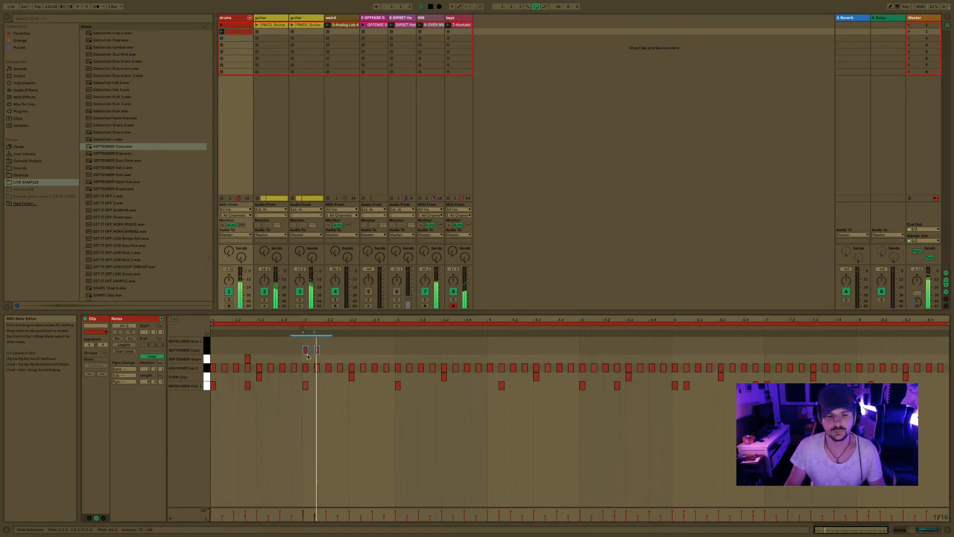
pyautogui.moveTo(319, 348); pyautogui.dragTo(317, 350)
pyautogui.press('super+z')
pyautogui.click(490, 350)
pyautogui.press('super+v')
pyautogui.press('Left')
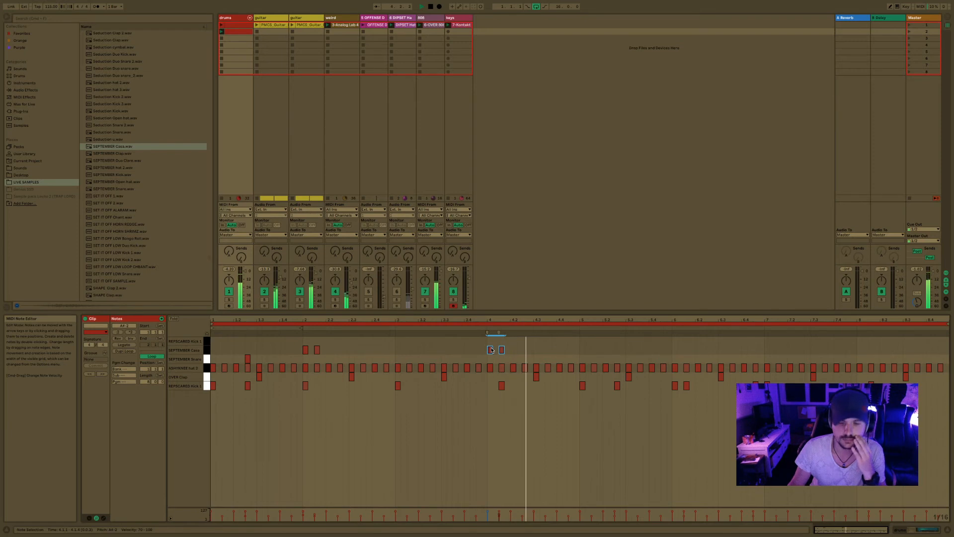
# - Copy both SEPTEMBER Casa note pairs into the clip's second half and align the last pair with beat 8.3
pyautogui.moveTo(534, 355); pyautogui.dragTo(297, 344)
pyautogui.click(719, 351)
pyautogui.press('super+v')
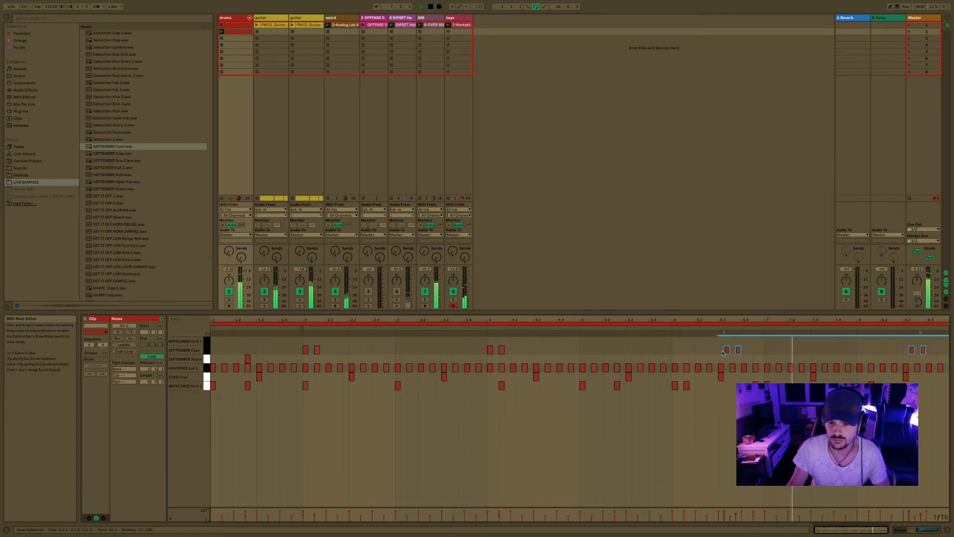
pyautogui.moveTo(879, 344); pyautogui.dragTo(929, 350)
pyautogui.press('Left')
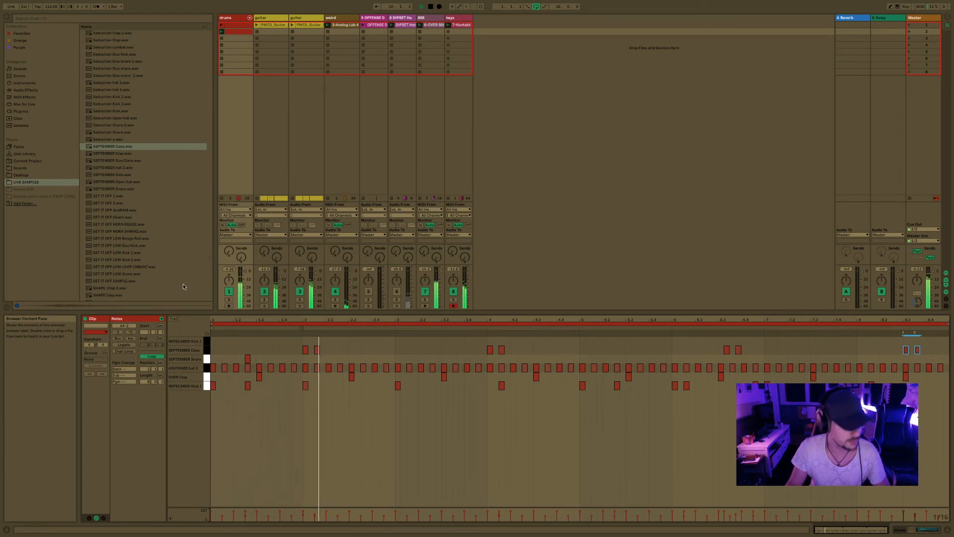
# - Reactivate the DIPSET hat track and adjust its volume while the beat plays
pyautogui.click(397, 290)
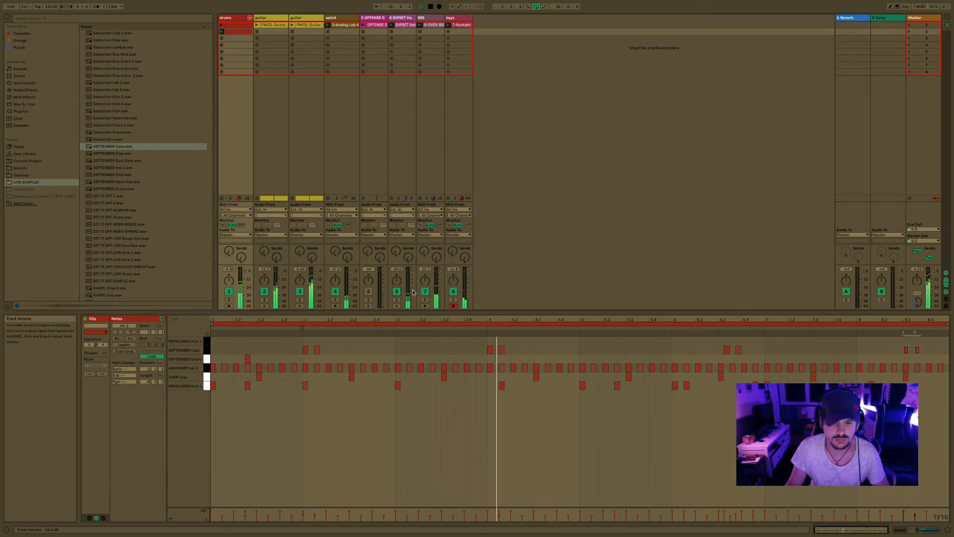
pyautogui.moveTo(412, 288); pyautogui.dragTo(412, 288)
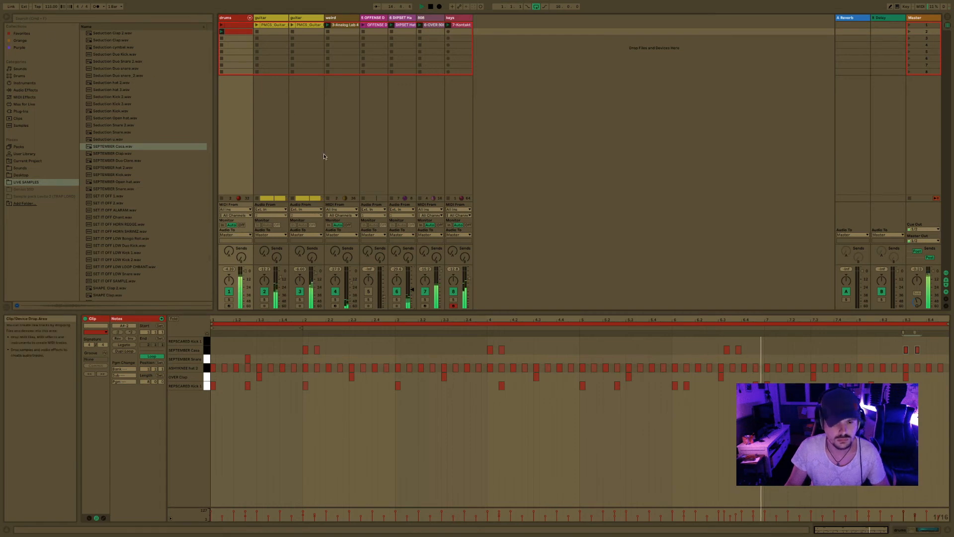
# - Shift the SEPTEMBER Casa note pair in bar 6 slightly earlier so it starts on beat 6.3
pyautogui.click(745, 349)
pyautogui.moveTo(745, 349); pyautogui.dragTo(721, 354)
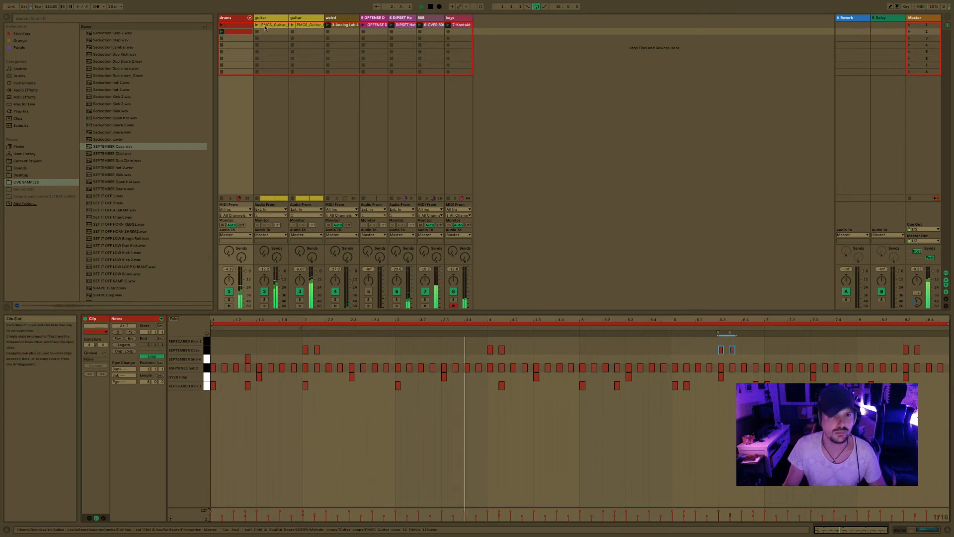
# - Audition several SHAPE drum samples and add SHAPE Quad Snare.wav to an empty Drum Rack pad
pyautogui.hotkey('shift', 'Tab')
pyautogui.press('space')
pyautogui.click(138, 344)
pyautogui.click(133, 337)
pyautogui.click(128, 316)
pyautogui.click(124, 346)
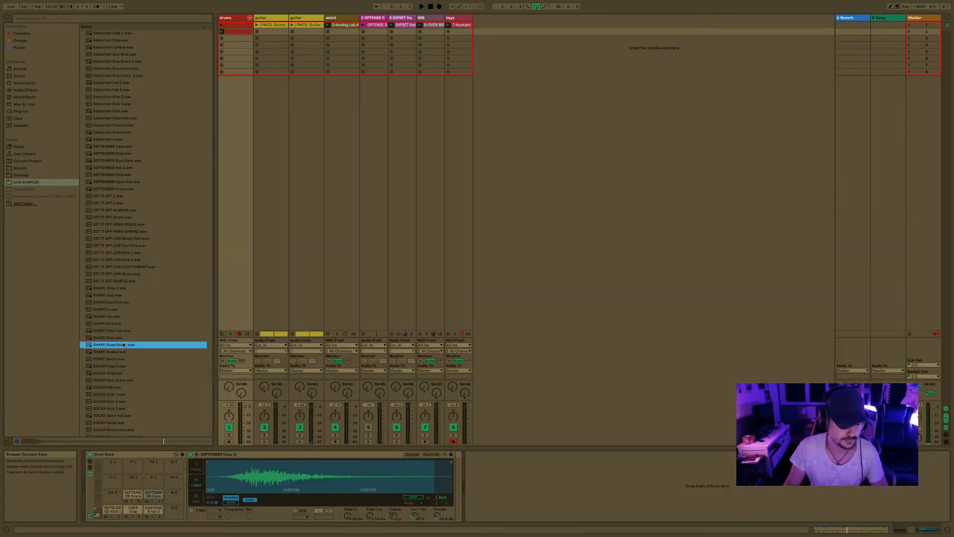
pyautogui.press('space')
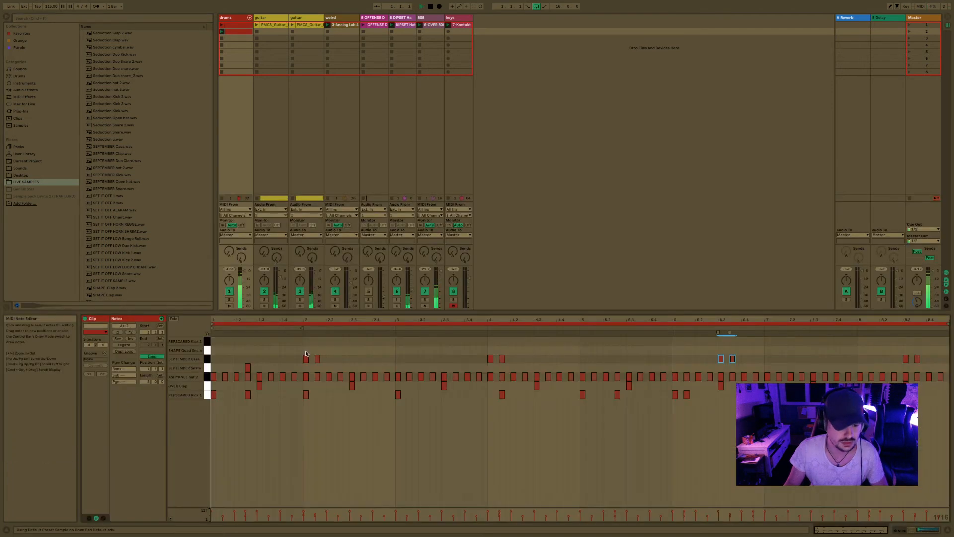
# - Add a SHAPE Quad Snare note to the second drums clip and place it on beat 1.3 with the clap
pyautogui.doubleClick(305, 350)
pyautogui.press('space')
pyautogui.moveTo(306, 350); pyautogui.dragTo(260, 350)
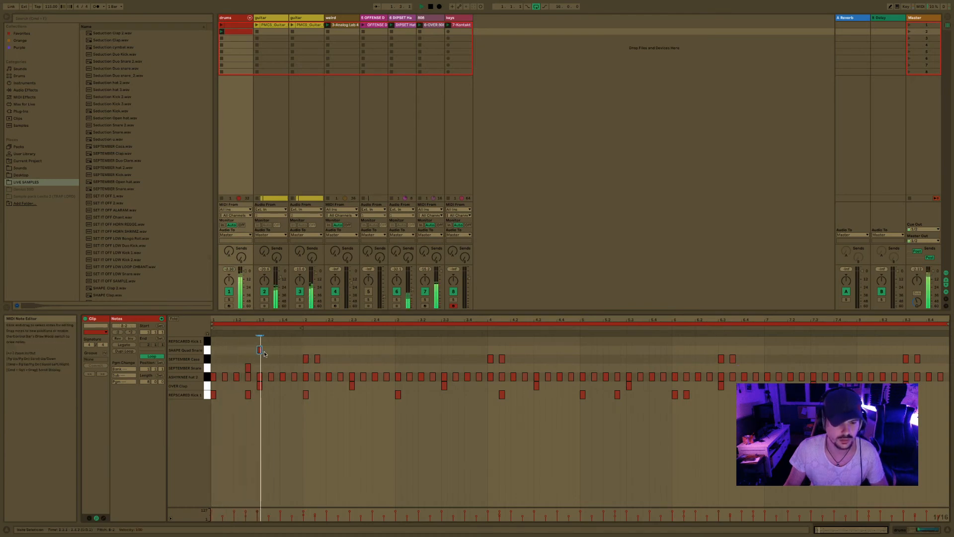
pyautogui.press('space')
# - Lower the SHAPE Quad Snare sample's volume in the Drum Rack to about -17 dB and play the beat
pyautogui.click(229, 19)
pyautogui.press('space')
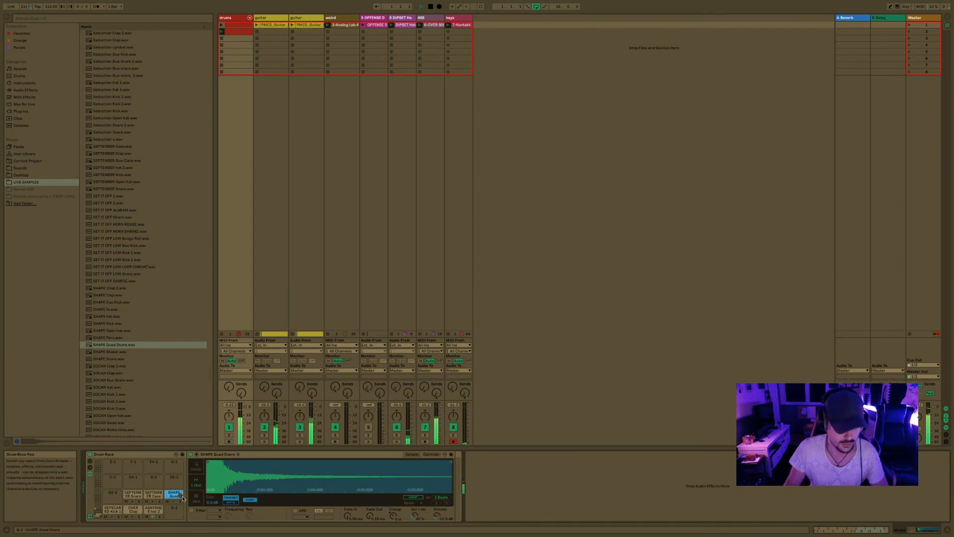
pyautogui.press('space')
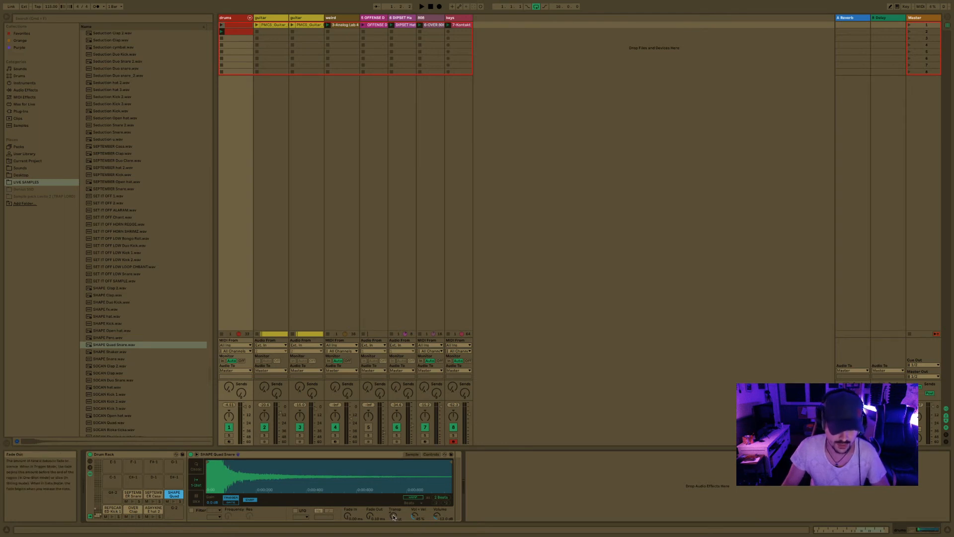
pyautogui.press('space')
pyautogui.moveTo(437, 516); pyautogui.dragTo(437, 532)
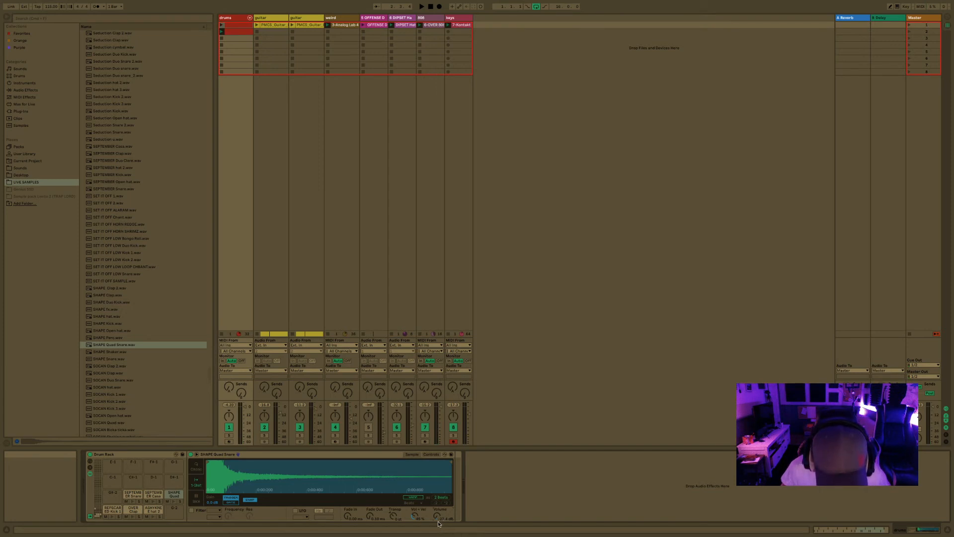
pyautogui.press('space')
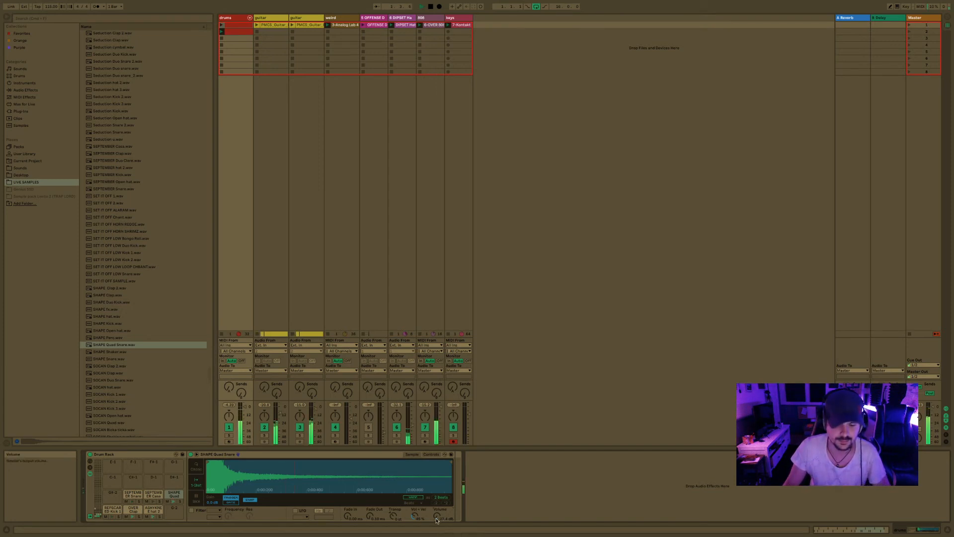
# - Reopen the second drums clip and add SHAPE Quad Snare notes on the third beats of bars 2 to 5
pyautogui.click(236, 30)
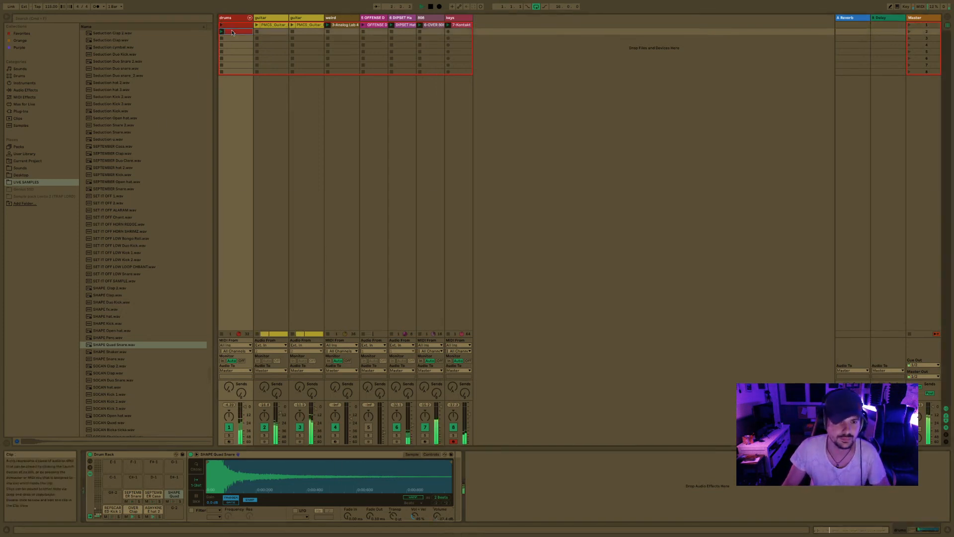
pyautogui.doubleClick(259, 349)
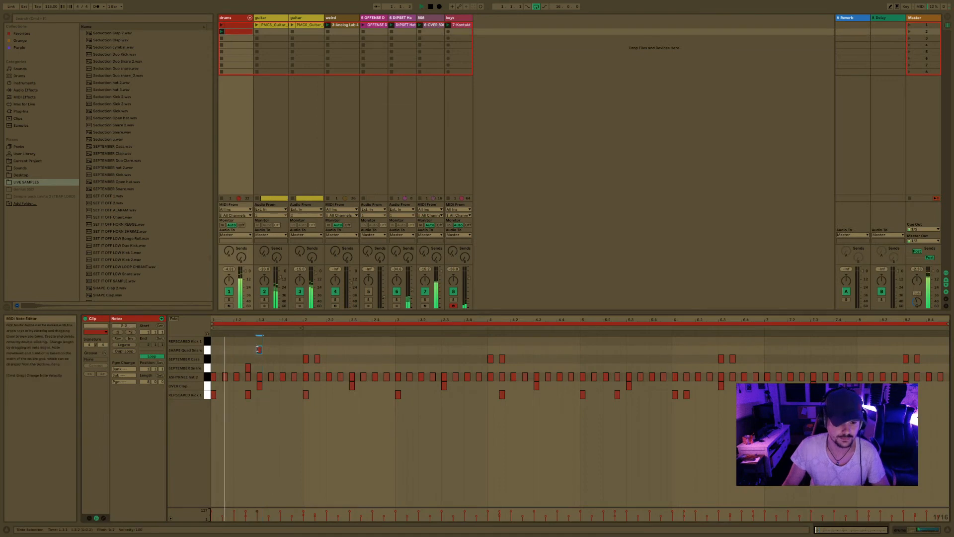
pyautogui.doubleClick(352, 350)
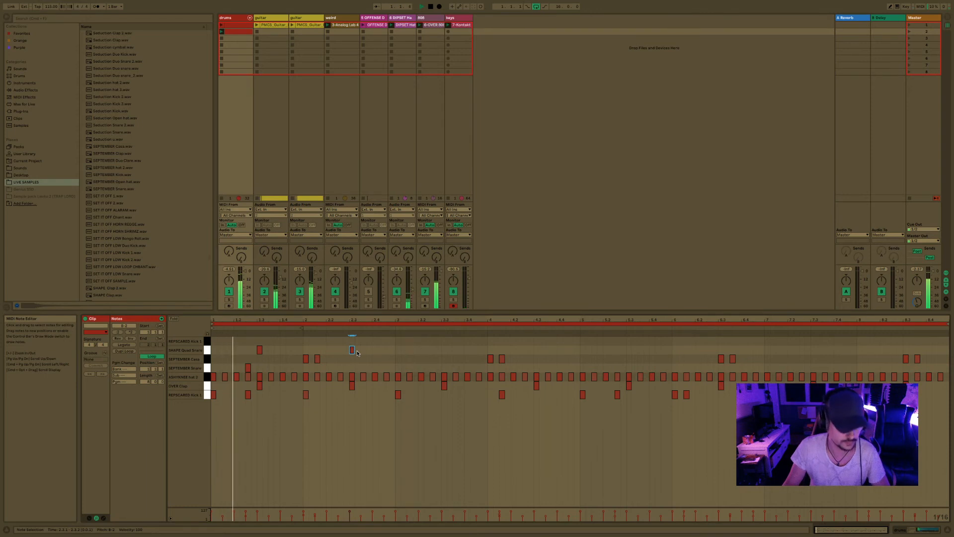
pyautogui.moveTo(362, 354); pyautogui.dragTo(350, 348)
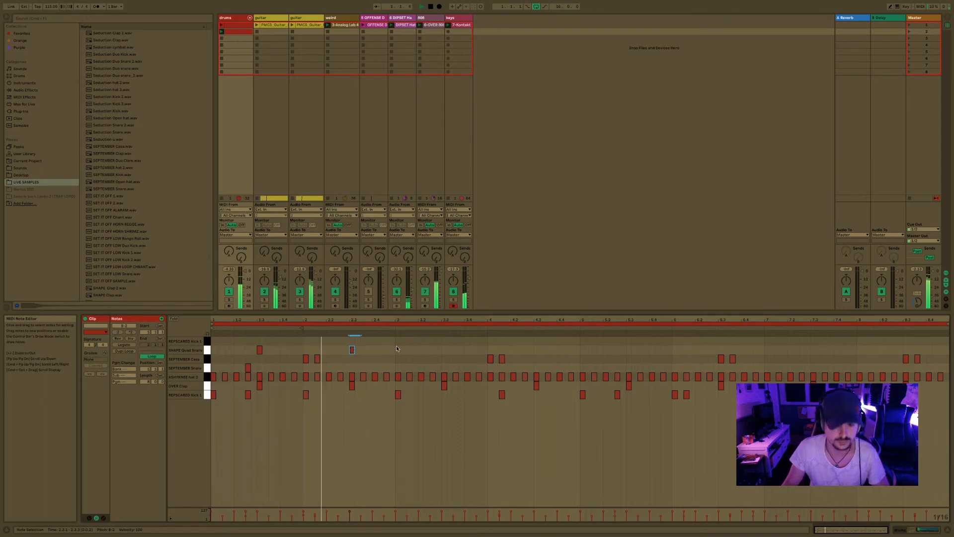
pyautogui.doubleClick(445, 350)
pyautogui.doubleClick(536, 350)
pyautogui.doubleClick(628, 350)
# - Copy the SHAPE Quad Snare notes into the rest of the clip, aligned with the claps from beat 6.3 onward
pyautogui.moveTo(644, 353); pyautogui.dragTo(249, 350)
pyautogui.hotkey('ctrl', 'c')
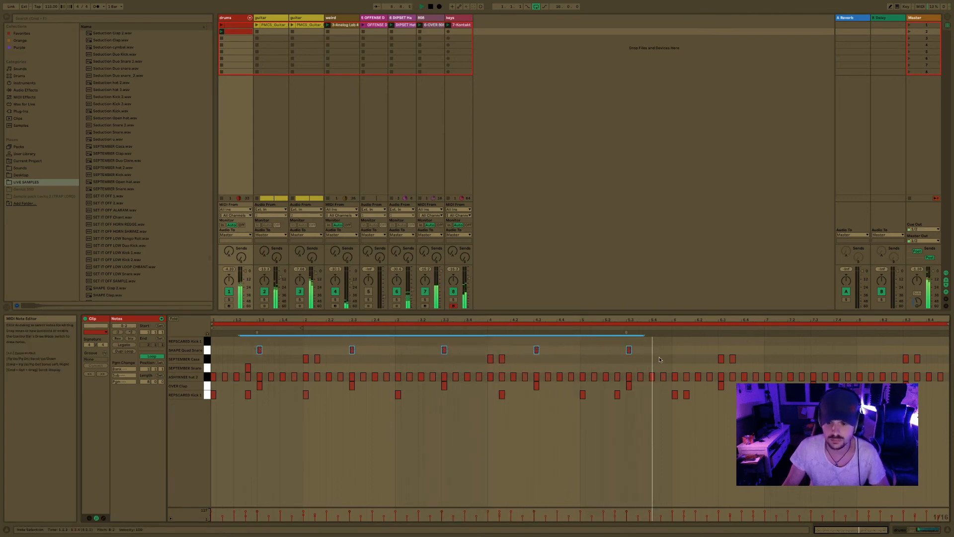
pyautogui.click(718, 355)
pyautogui.hotkey('ctrl', 'v')
pyautogui.moveTo(739, 350); pyautogui.dragTo(722, 350)
pyautogui.click(880, 345)
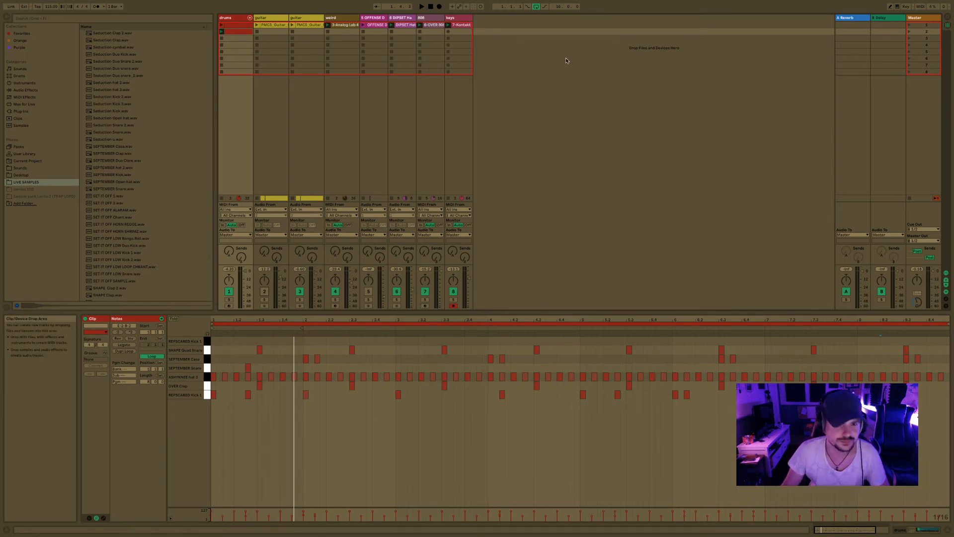
# - Replace the arrangement's drums with two back-to-back copies of the extended drums clip, and move that clip into the first Session slot
pyautogui.press('space')
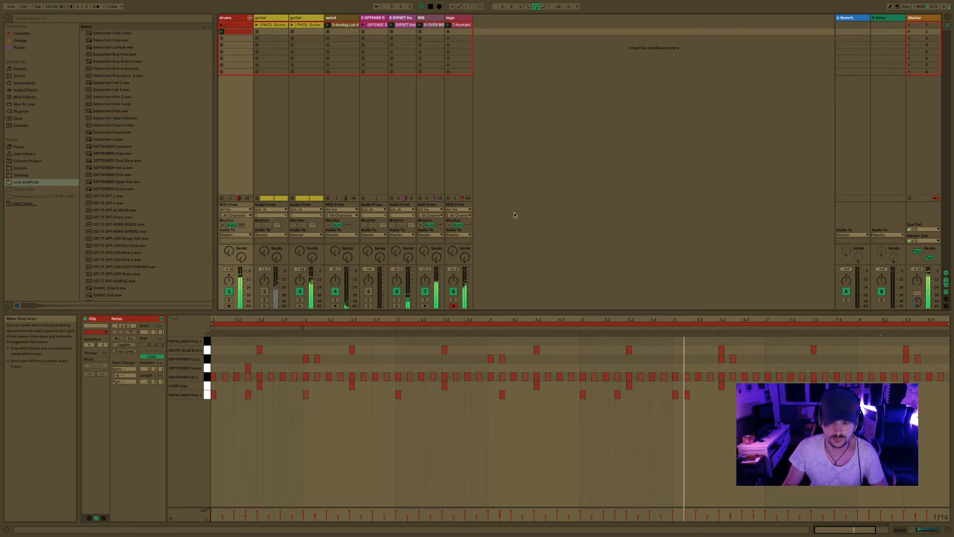
pyautogui.press('Tab')
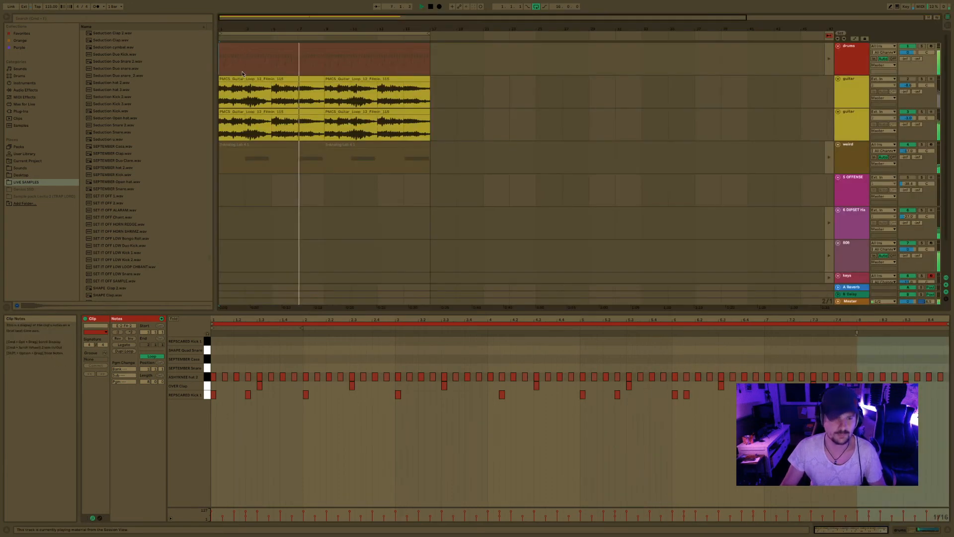
pyautogui.press('super+alt+b')
pyautogui.click(40, 45)
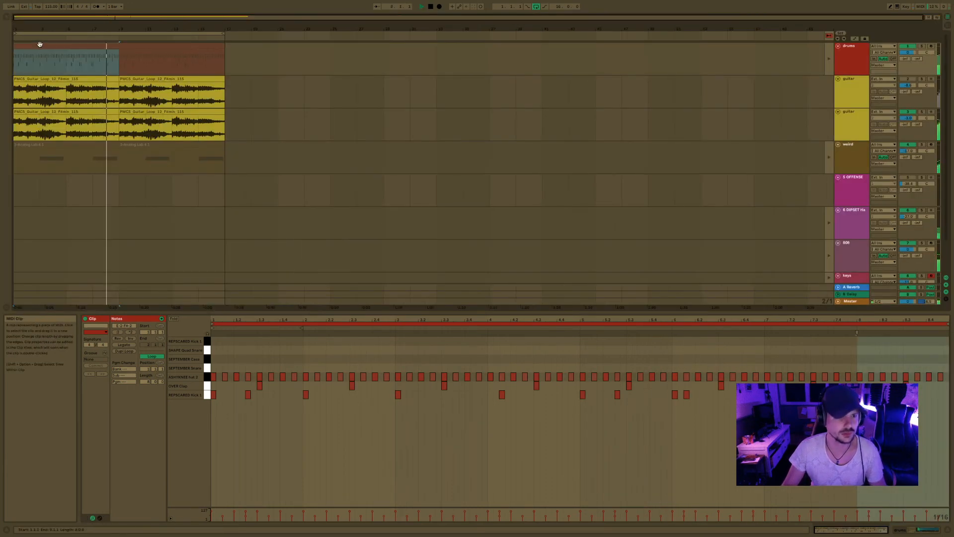
pyautogui.press('super+v')
pyautogui.press('super+d')
pyautogui.press('Tab')
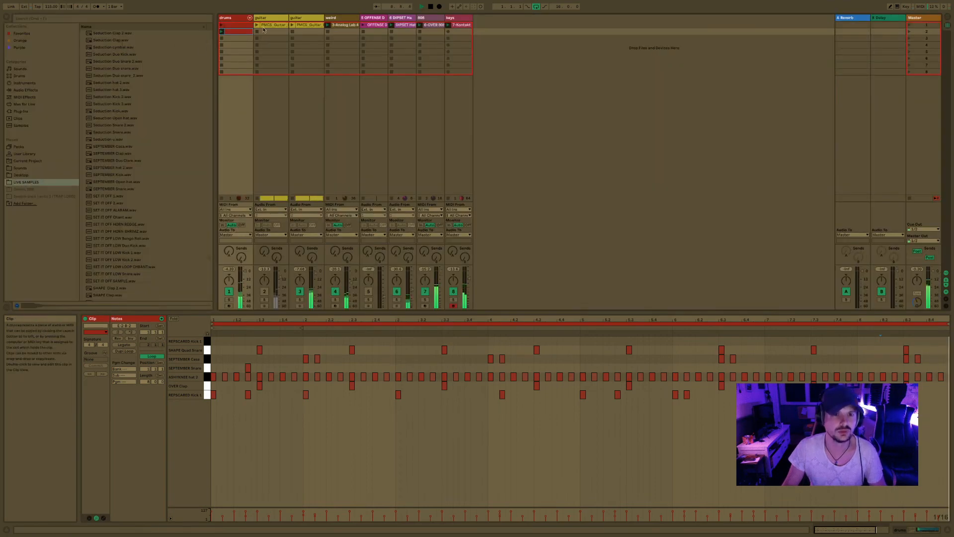
pyautogui.moveTo(240, 32); pyautogui.dragTo(240, 25)
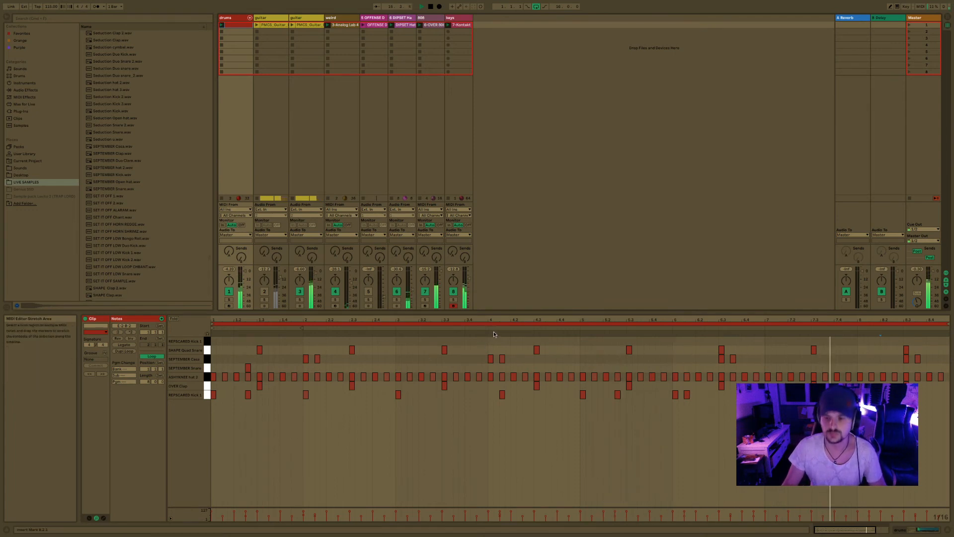
# - Insert a new MIDI track, find Battery 3 among the plug-ins, load it on the track and shrink the device area
pyautogui.rightClick(498, 28)
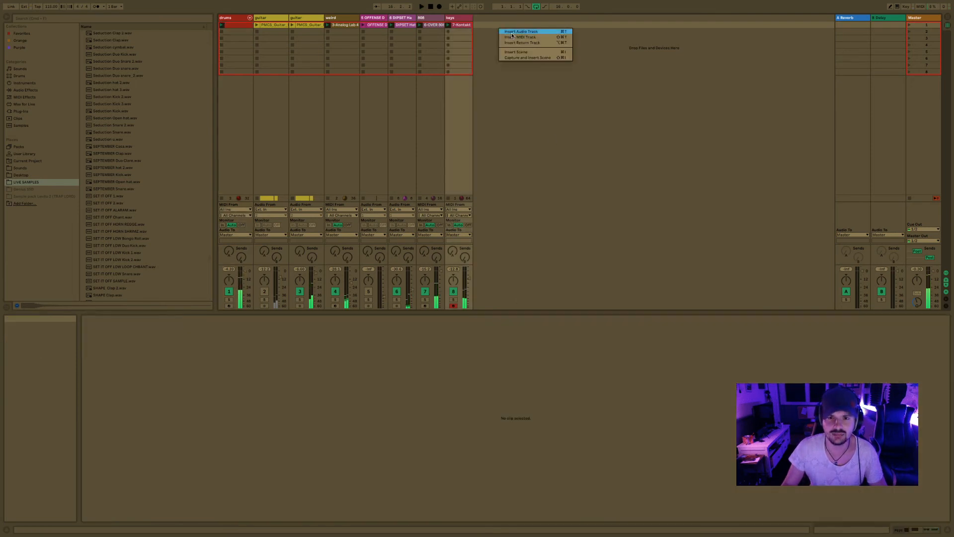
pyautogui.click(514, 38)
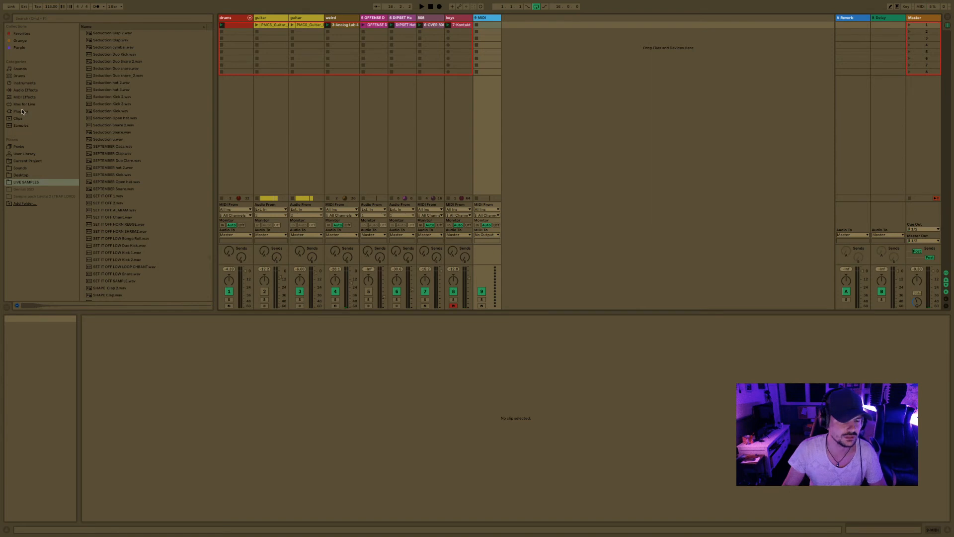
pyautogui.click(40, 20)
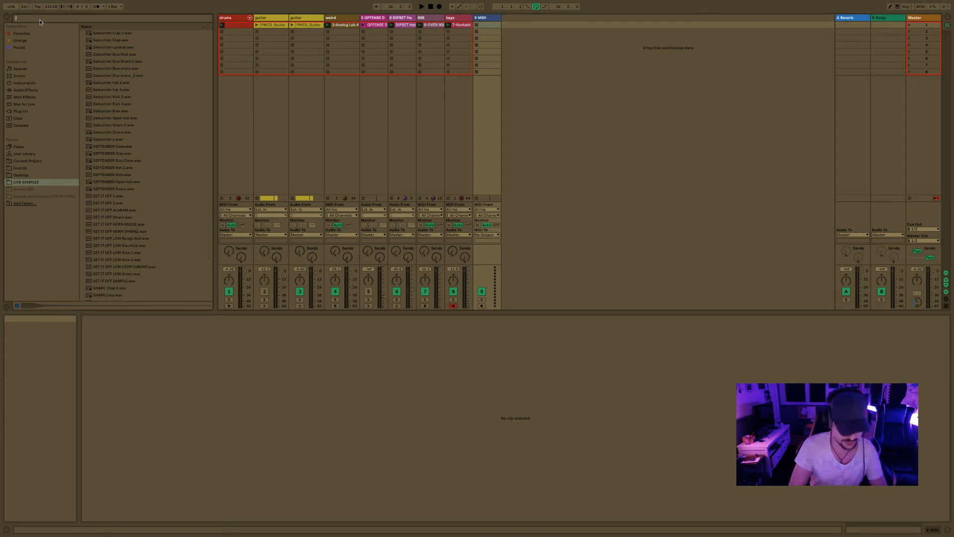
pyautogui.write('oz')
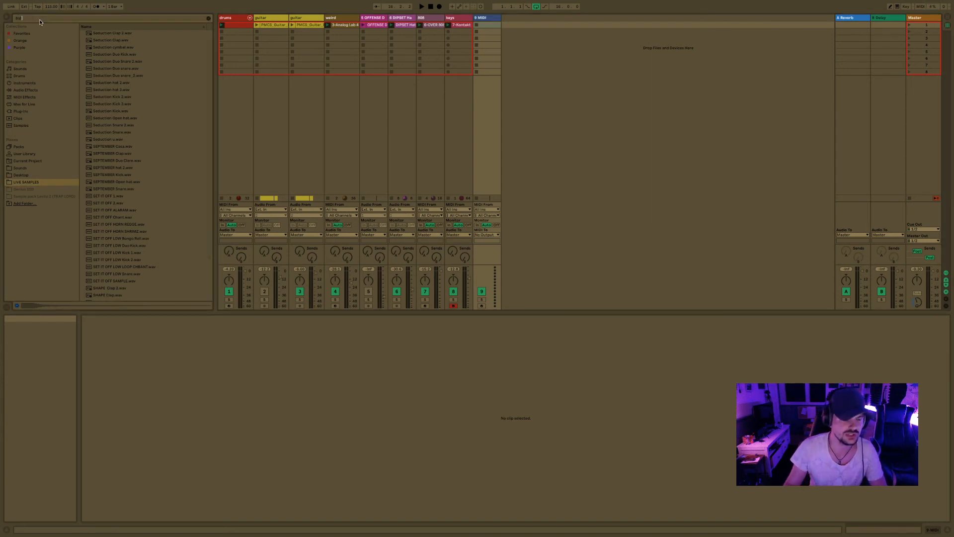
pyautogui.write('tter')
pyautogui.click(28, 111)
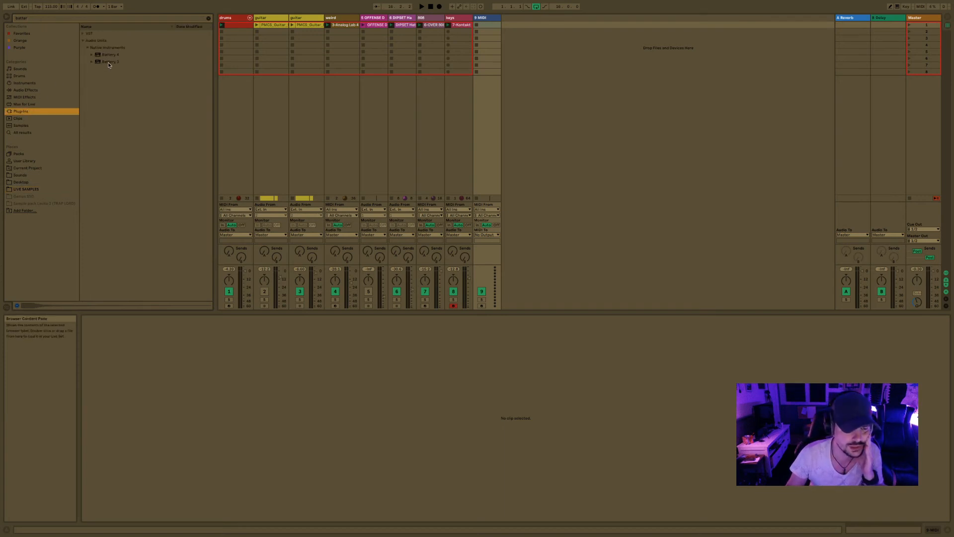
pyautogui.click(109, 62)
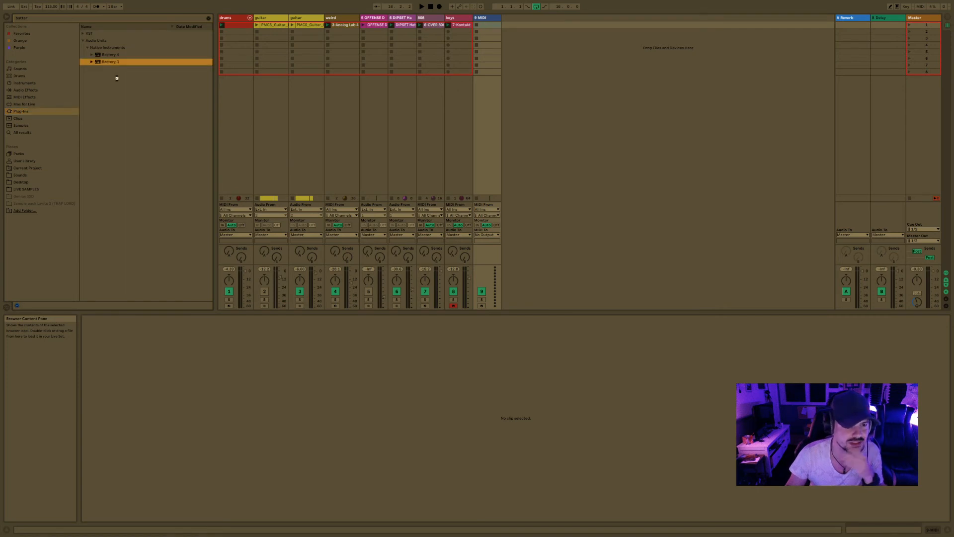
pyautogui.moveTo(265, 314); pyautogui.dragTo(264, 315)
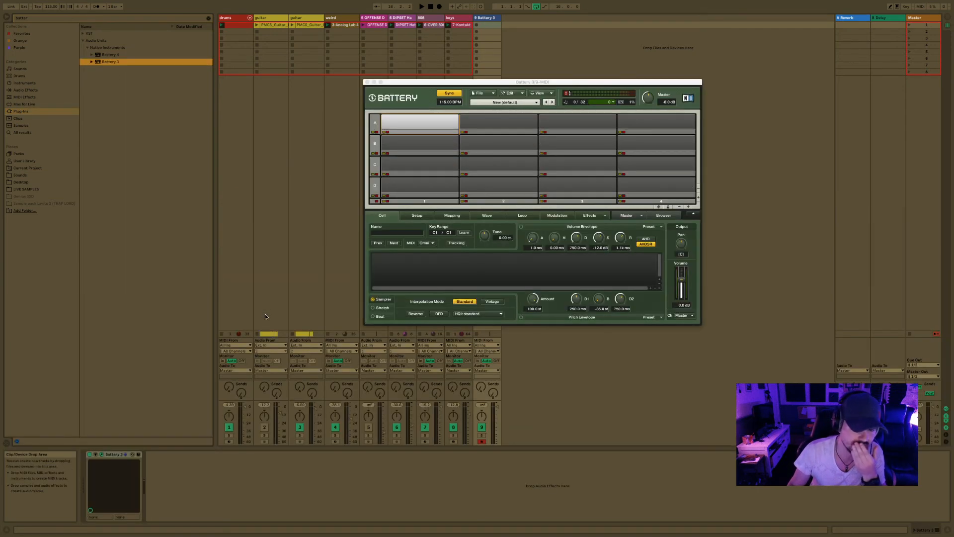
# - Load the Hip Hop Kit B1 production kit in Battery 3, lower the track's volume and audition its sounds over the beat
pyautogui.click(520, 103)
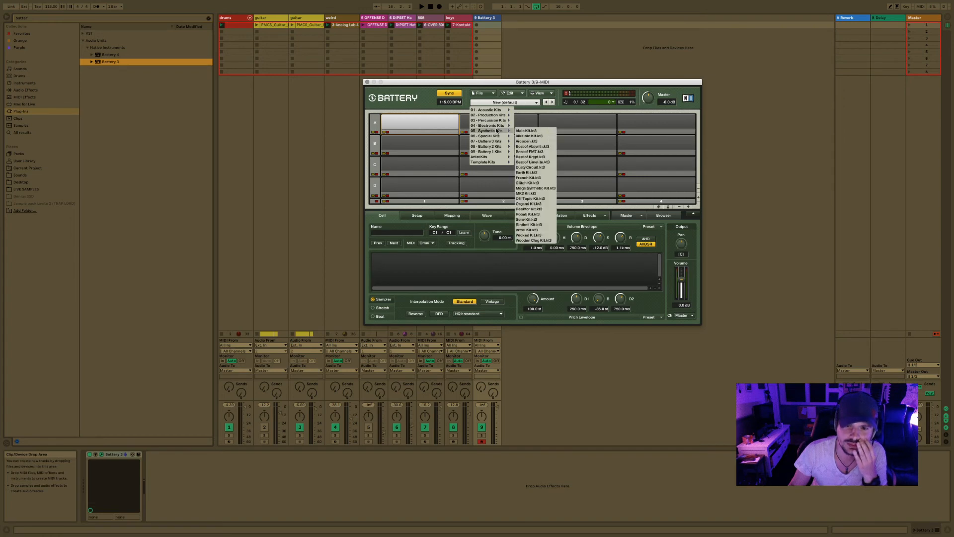
pyautogui.moveTo(496, 115)
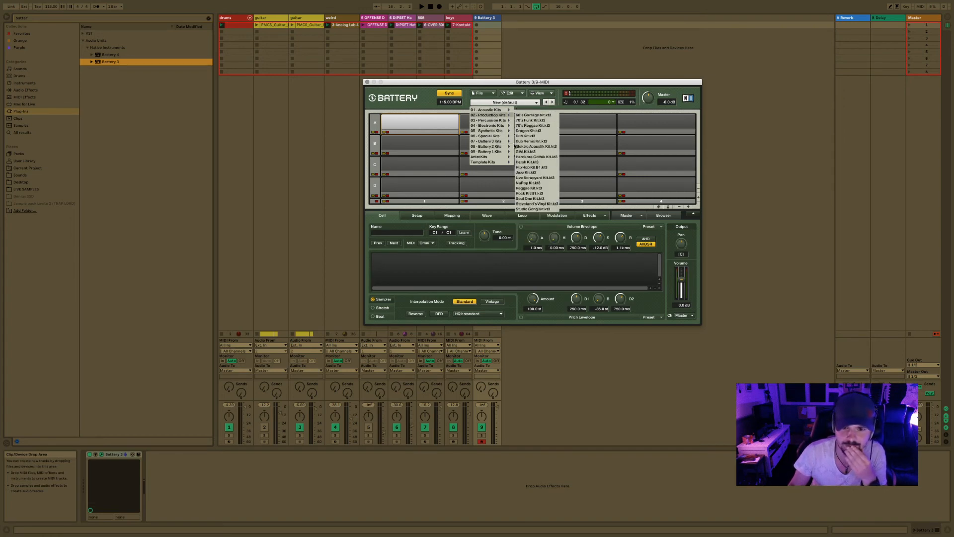
pyautogui.click(532, 168)
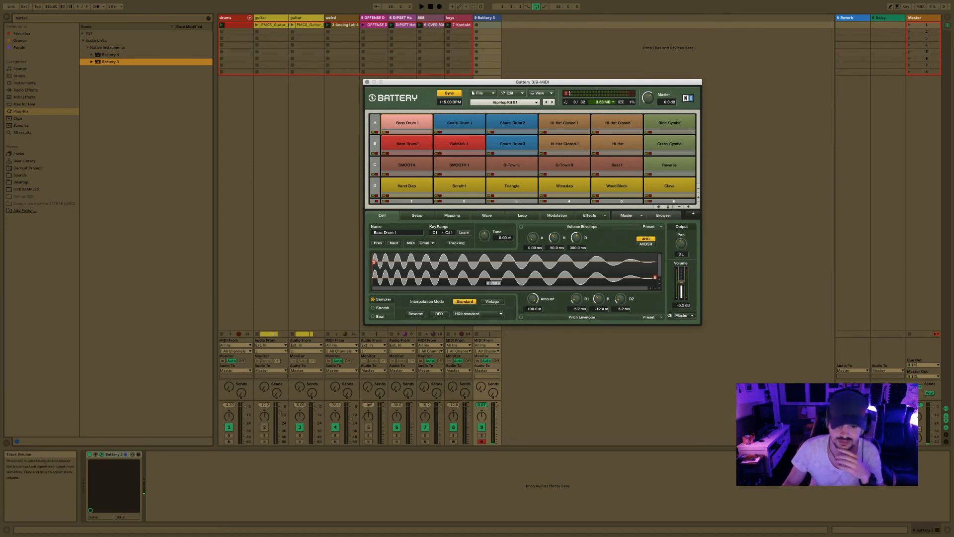
pyautogui.moveTo(497, 407); pyautogui.dragTo(497, 411)
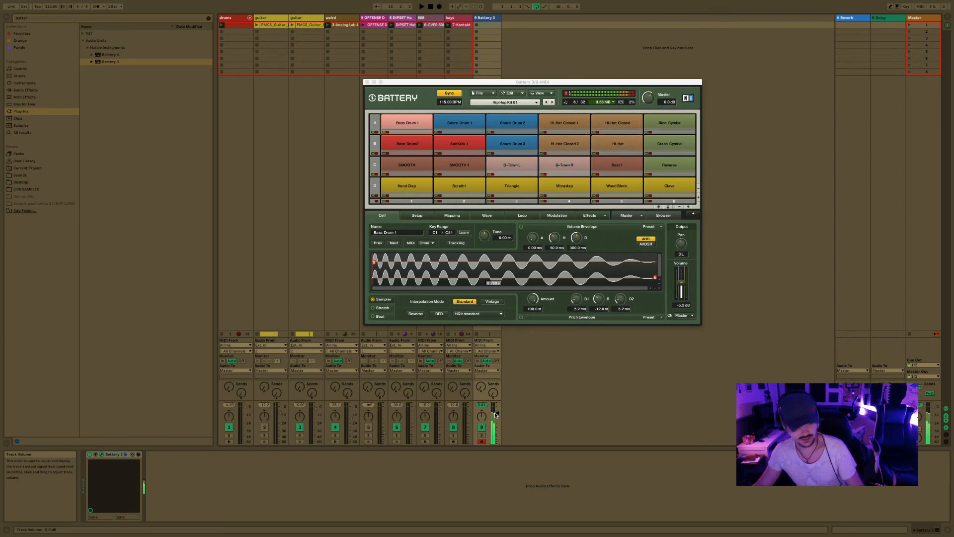
pyautogui.press('space')
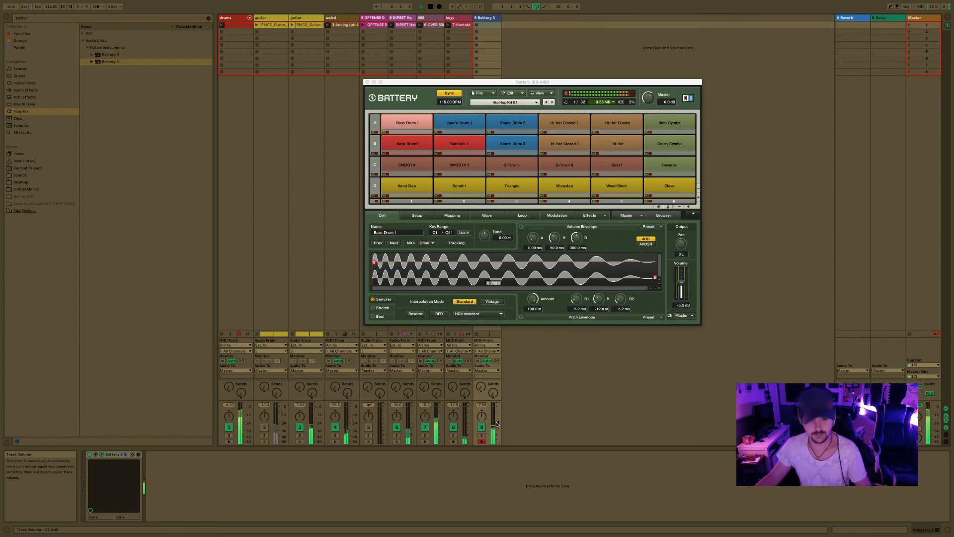
pyautogui.click(367, 82)
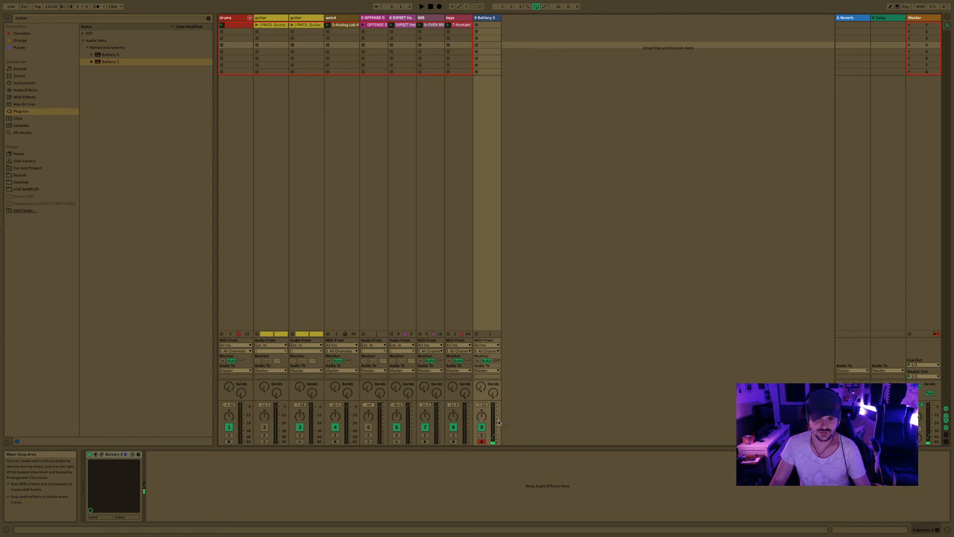
# - Record a snare fill clip into the Battery 3 track's first slot and rename the track "fill snare"
pyautogui.click(487, 16)
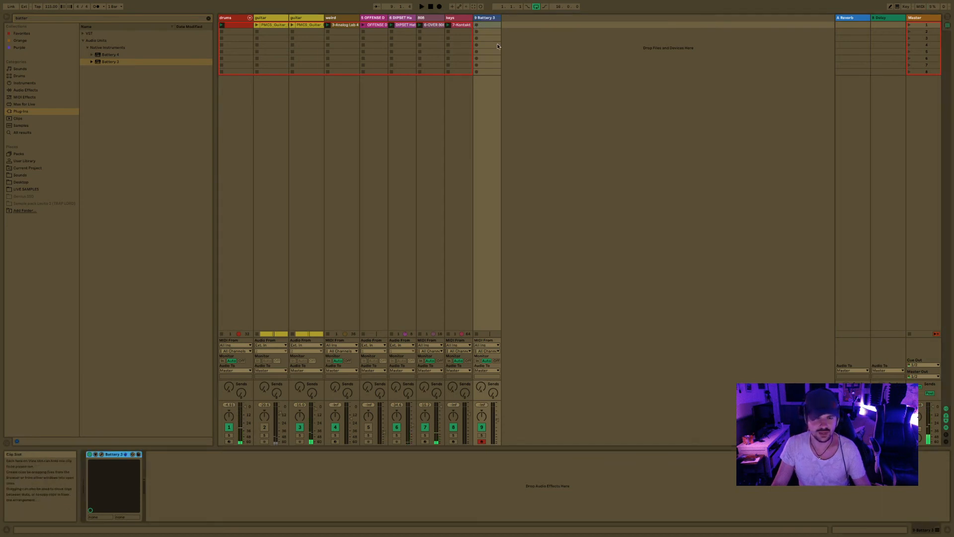
pyautogui.click(475, 26)
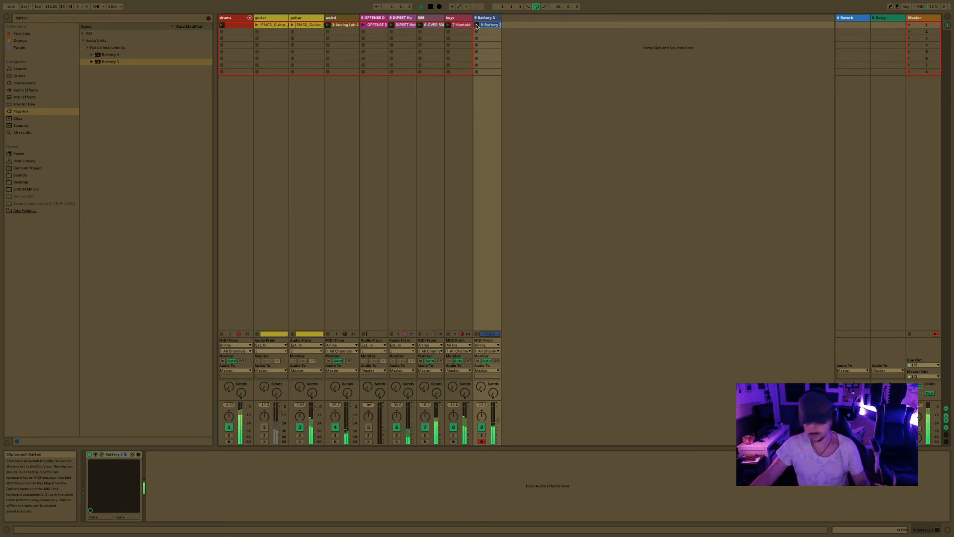
pyautogui.click(489, 25)
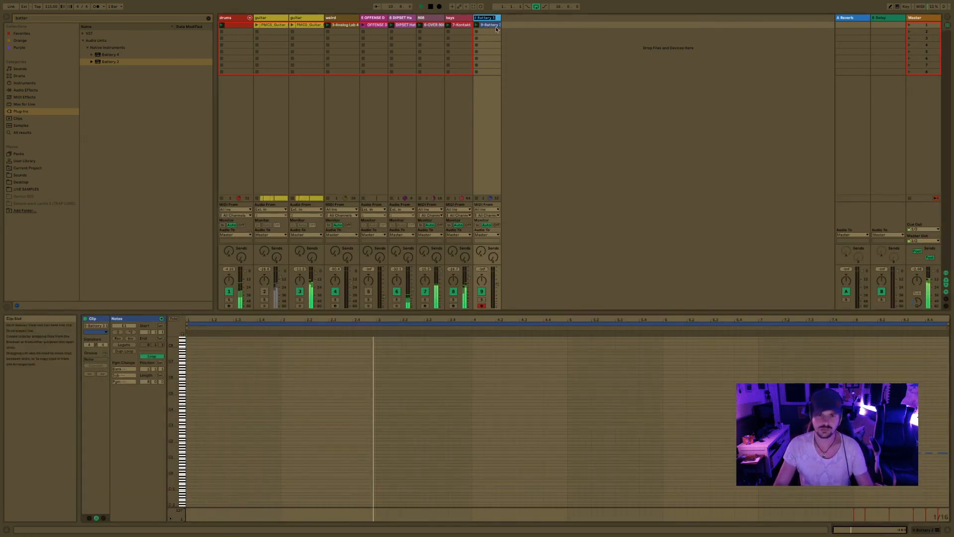
pyautogui.write('Fills')
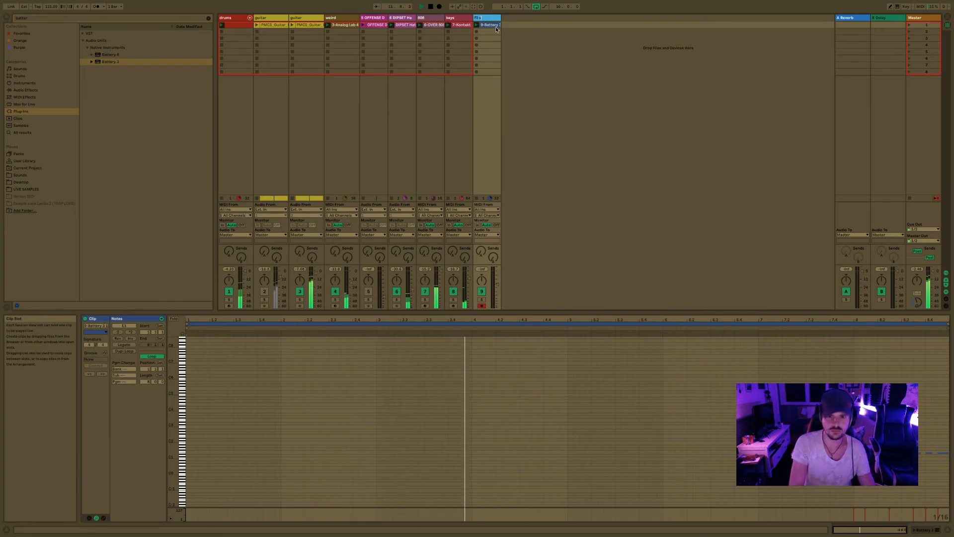
# - Paste the snare fill clip at bar 1 of its arrangement track and duplicate it once to fill 16 bars
pyautogui.press('Tab')
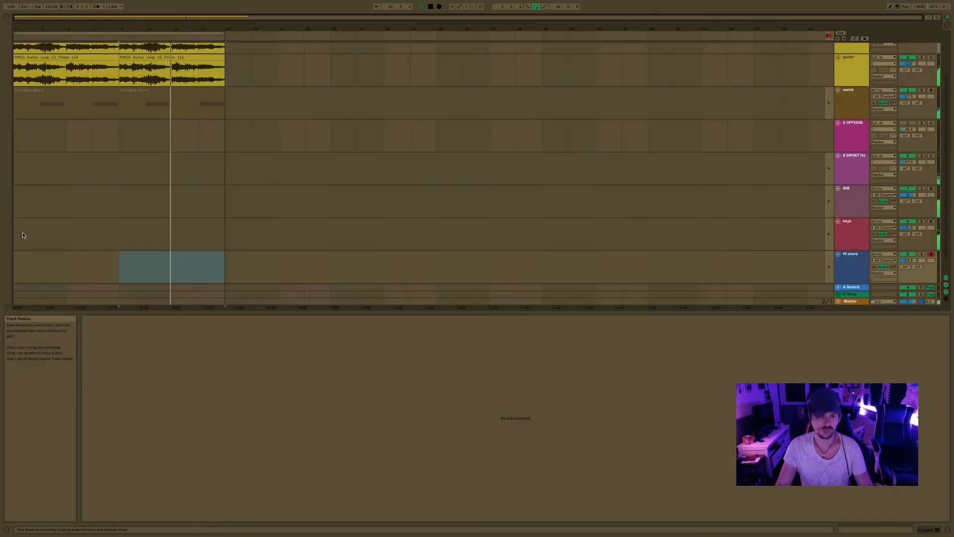
pyautogui.click(20, 262)
pyautogui.press('super+v')
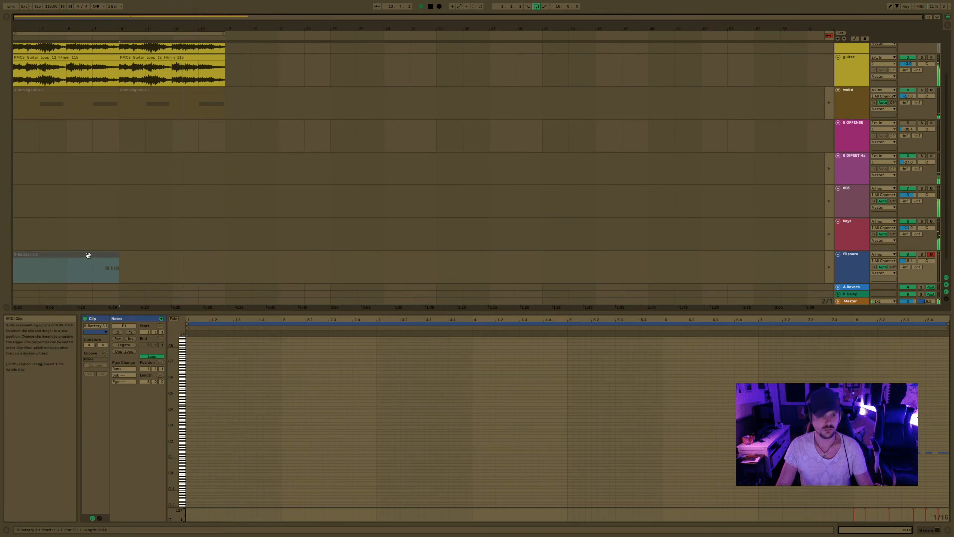
pyautogui.press('super+d')
# - Place a single copy of the keys clip at bar 1 of the keys track in the arrangement
pyautogui.press('Tab')
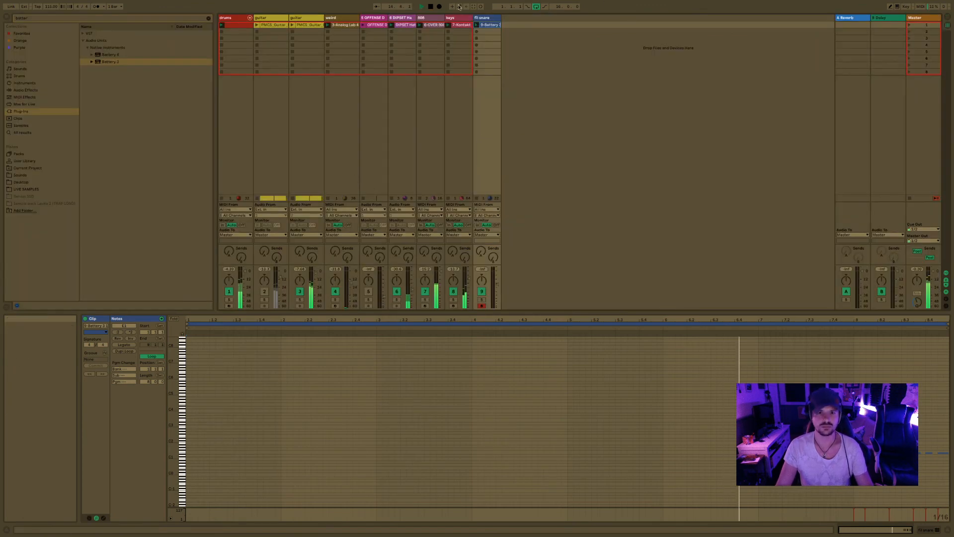
pyautogui.press('Tab')
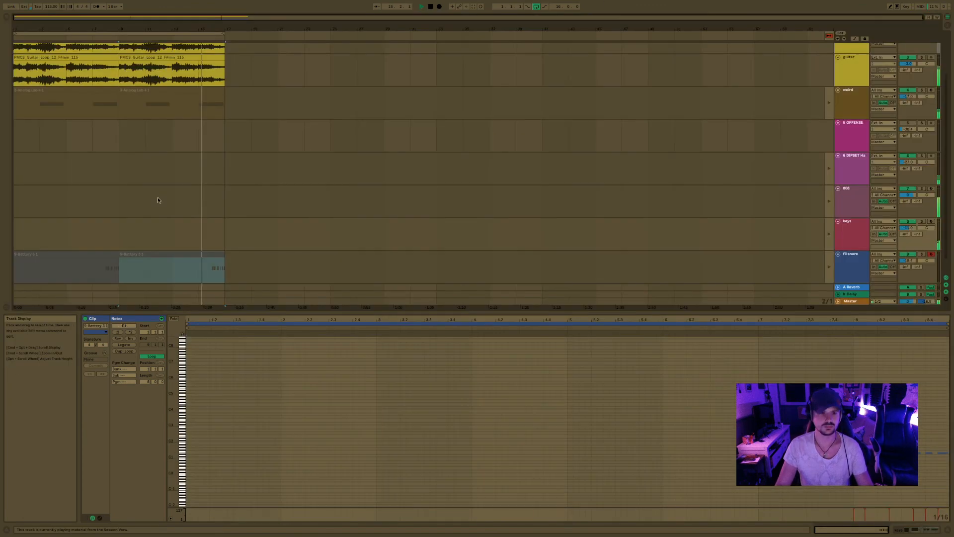
pyautogui.click(21, 235)
pyautogui.press('super+v')
pyautogui.press('super+d')
pyautogui.press('super+z')
# - Paste the 808 clip at bar 1 of the 808 arrangement track and duplicate it three times to fill 16 bars
pyautogui.press('Tab')
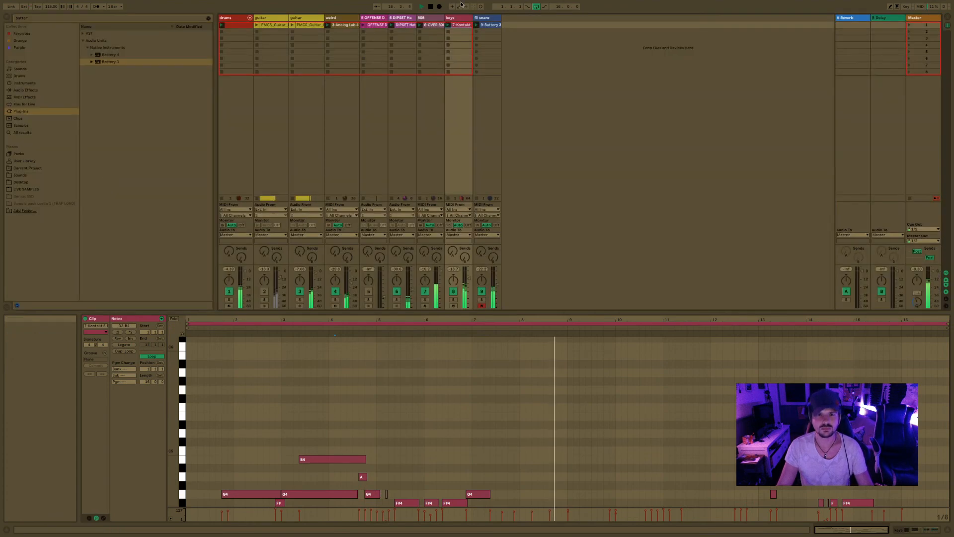
pyautogui.press('Tab')
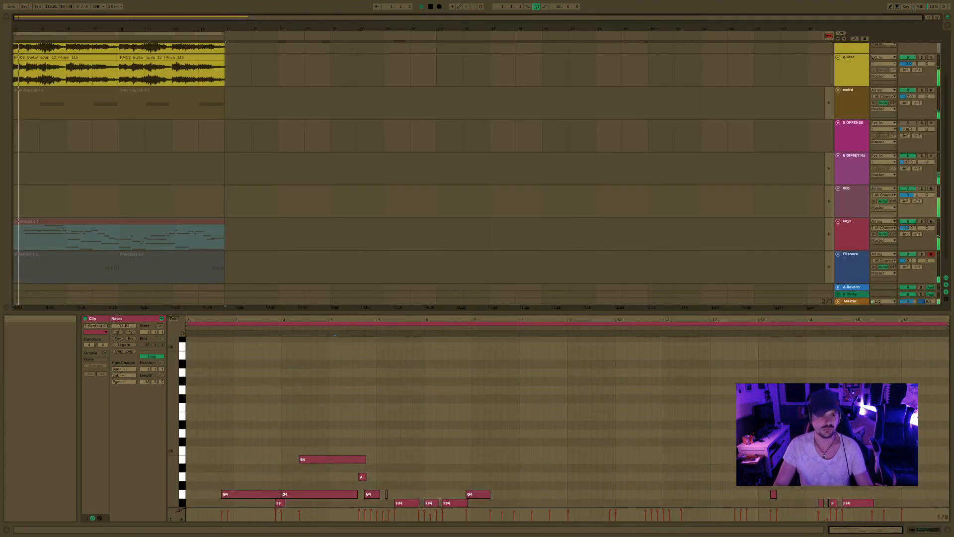
pyautogui.click(15, 190)
pyautogui.press('super+v')
pyautogui.press('super+d')
pyautogui.press('super+d')
pyautogui.press('super+d')
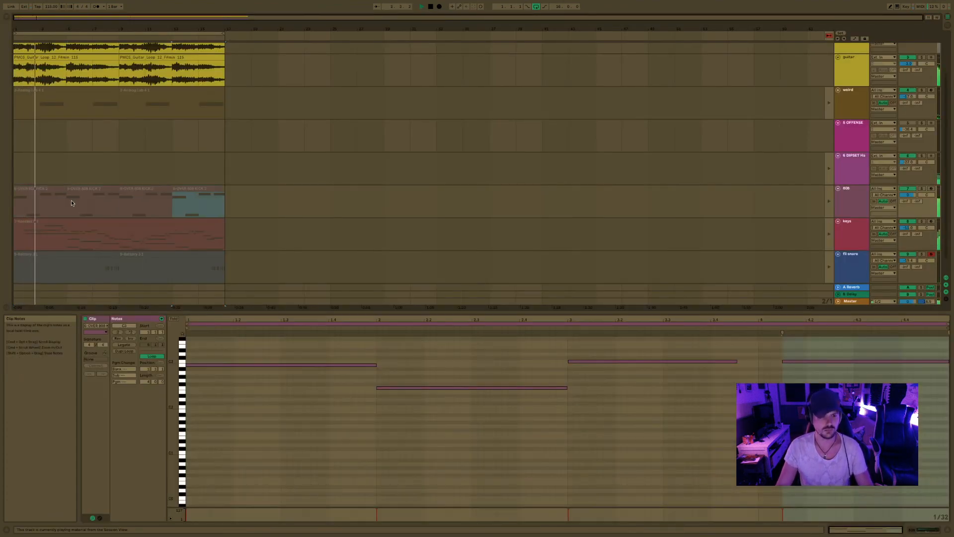
# - Paste the DIPSET hat loop at bar 1 of its arrangement track and duplicate it seven times to fill 16 bars
pyautogui.press('Tab')
pyautogui.press('Tab')
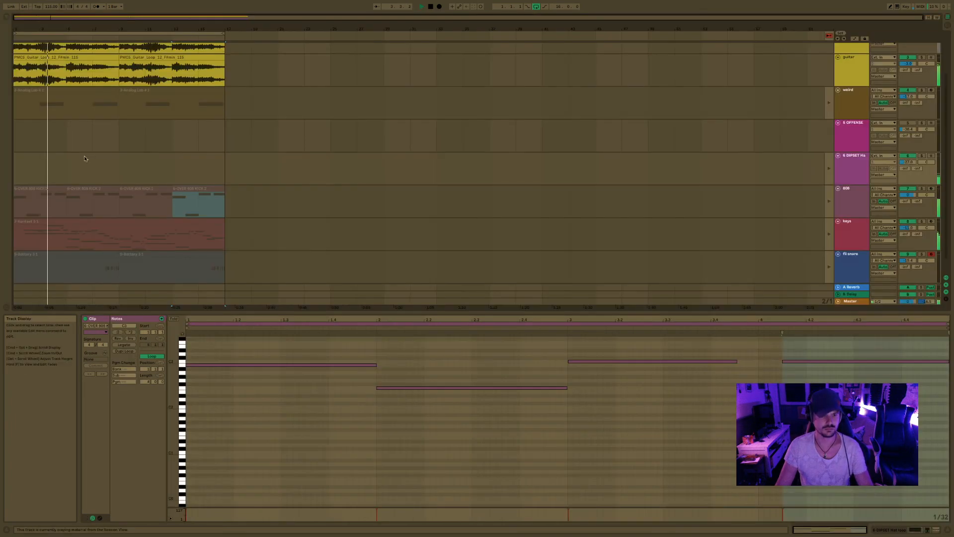
pyautogui.click(19, 162)
pyautogui.press('super+v')
pyautogui.press('super+d')
pyautogui.press('super+d')
pyautogui.press('super+d')
pyautogui.press('super+d')
pyautogui.press('super+d')
pyautogui.press('super+d')
pyautogui.press('super+d')
# - Hide the clip detail view, place the insert marker at bar 19 of the OFFENSE track and return to the Session view
pyautogui.press('Tab')
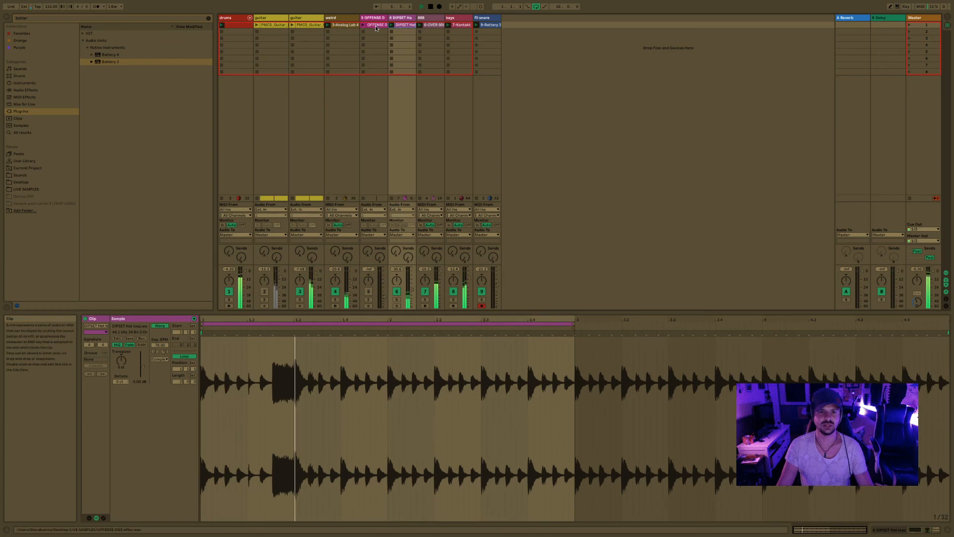
pyautogui.press('Tab')
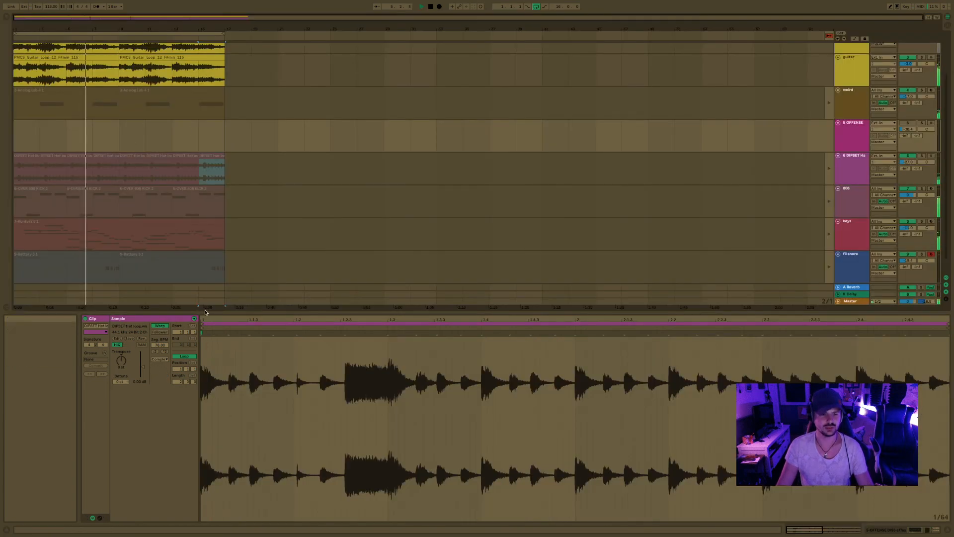
pyautogui.press('super+alt+l')
pyautogui.click(596, 188)
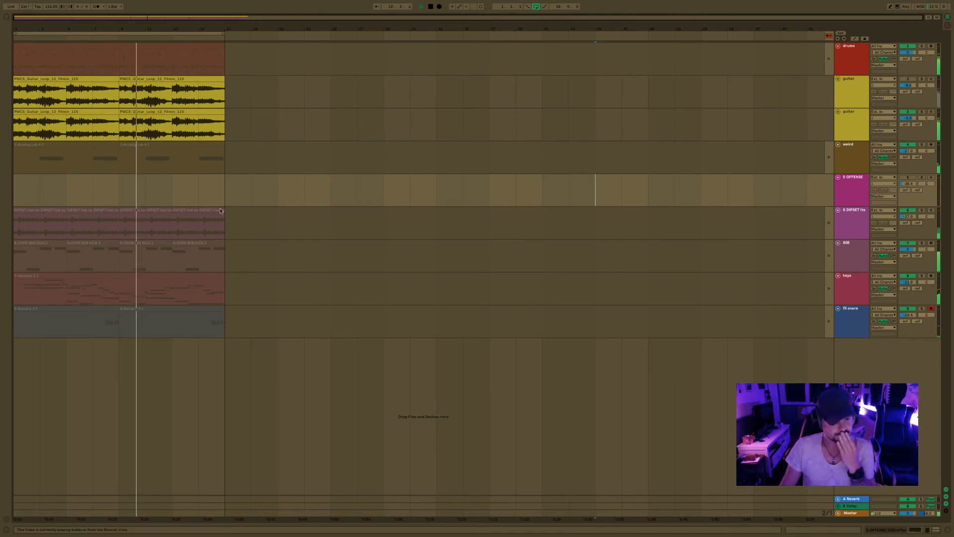
pyautogui.click(250, 184)
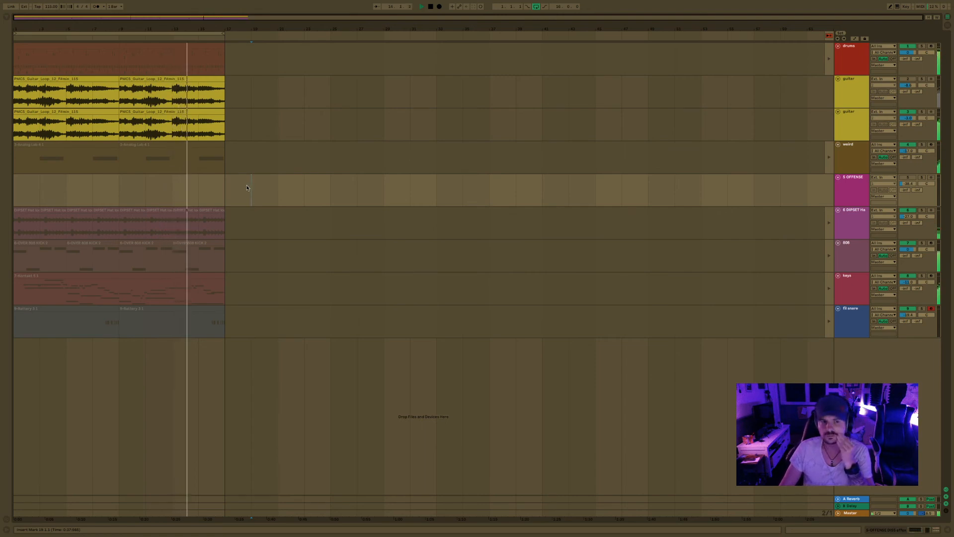
pyautogui.press('Tab')
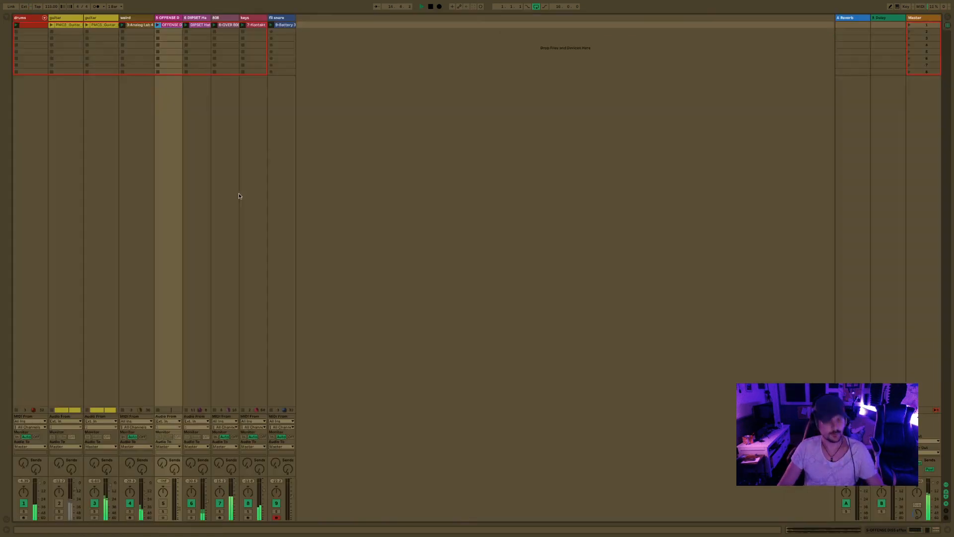
# - Insert an empty MIDI track after the fill snare track and play the beat, checking the arrangement
pyautogui.rightClick(304, 25)
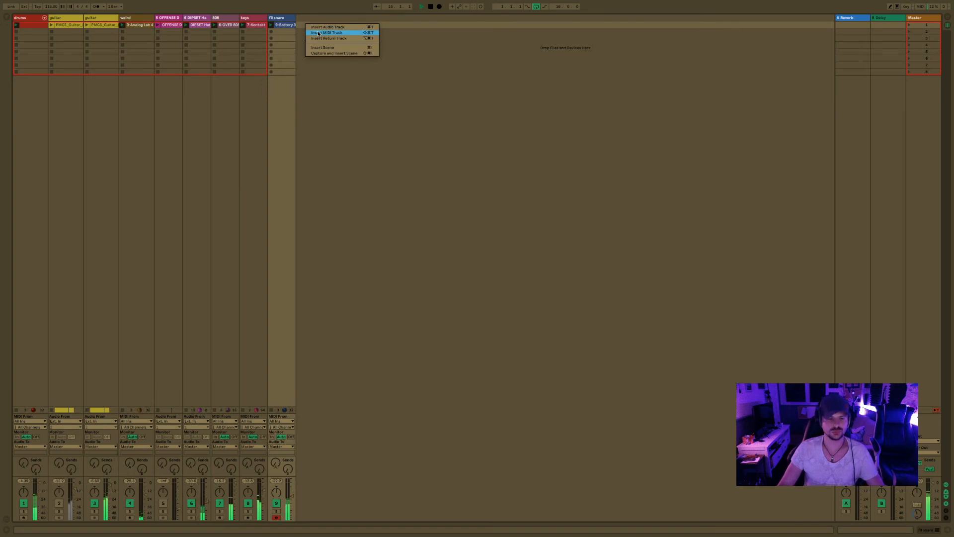
pyautogui.click(318, 34)
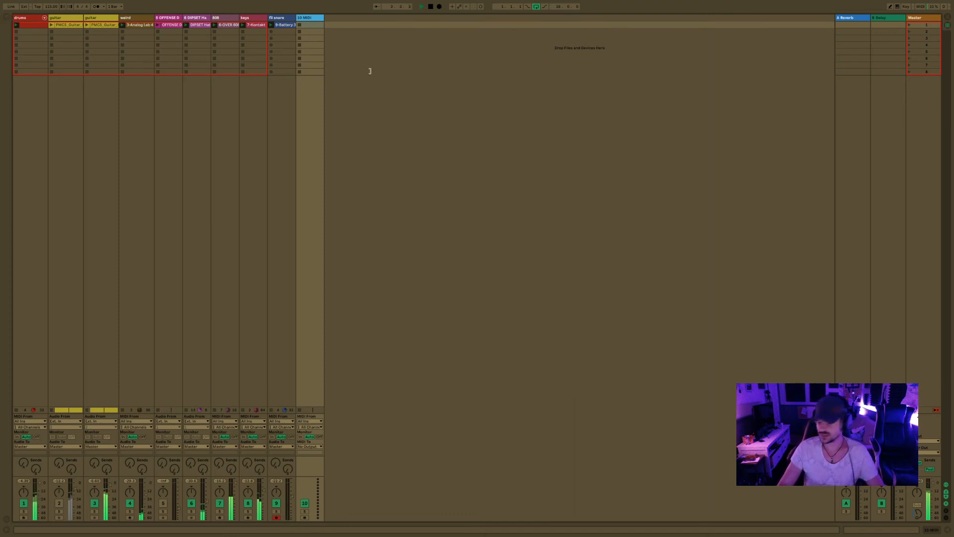
pyautogui.click(309, 113)
pyautogui.press('space')
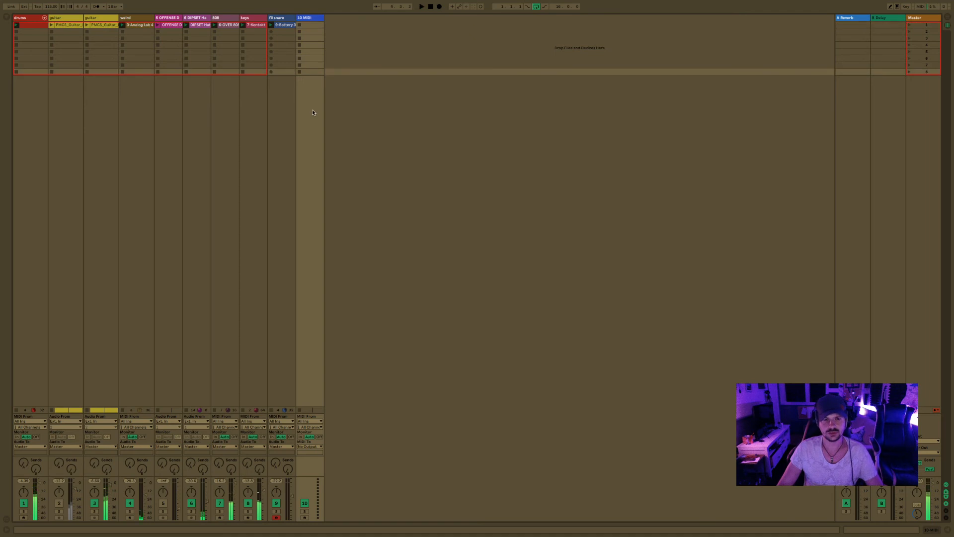
pyautogui.press('space')
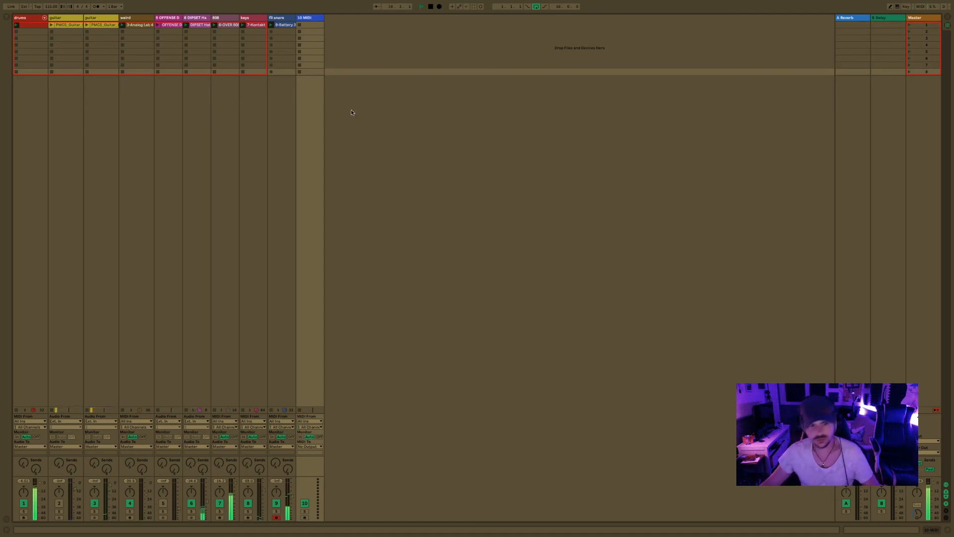
pyautogui.press('space')
pyautogui.press('space')
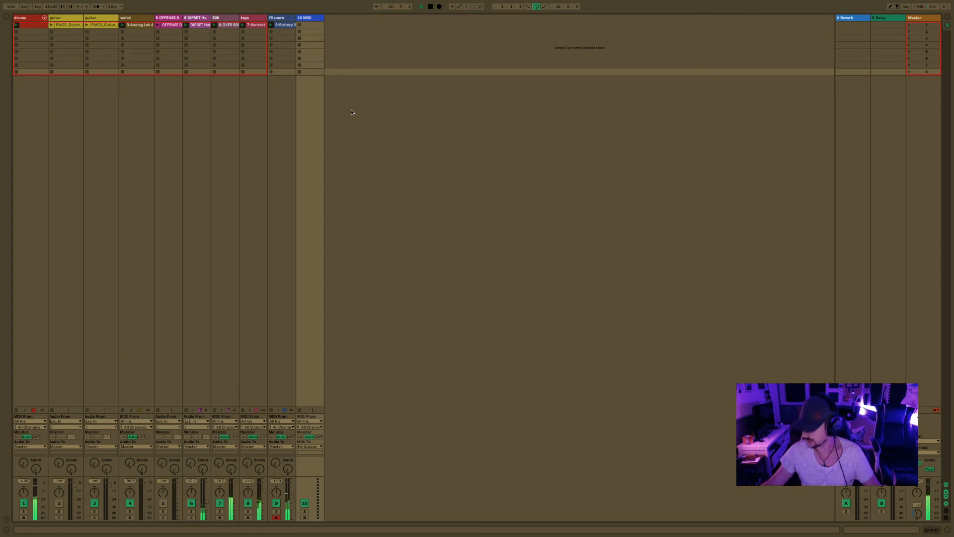
pyautogui.press('Tab')
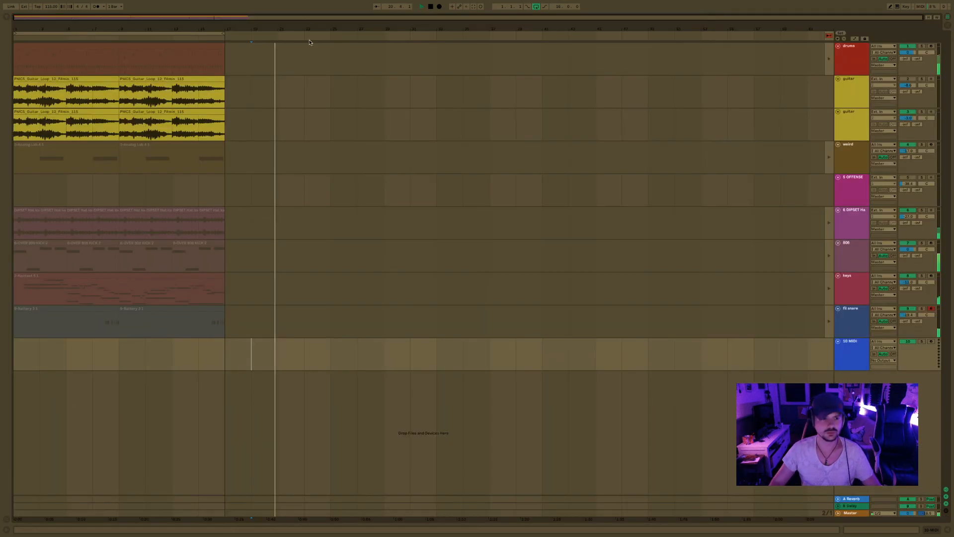
pyautogui.press('space')
pyautogui.press('Tab')
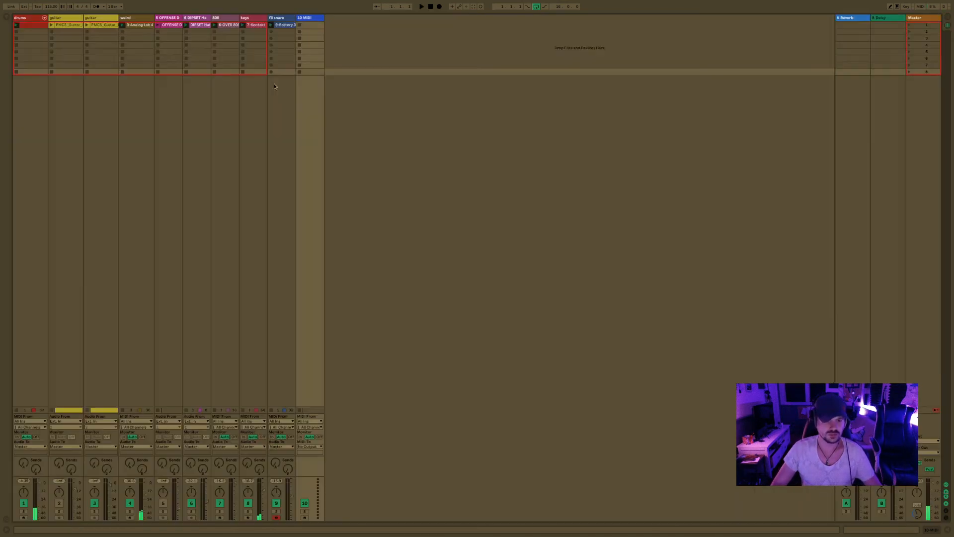
# - Duplicate the fill snare track together with its Battery clip
pyautogui.click(302, 18)
pyautogui.click(288, 17)
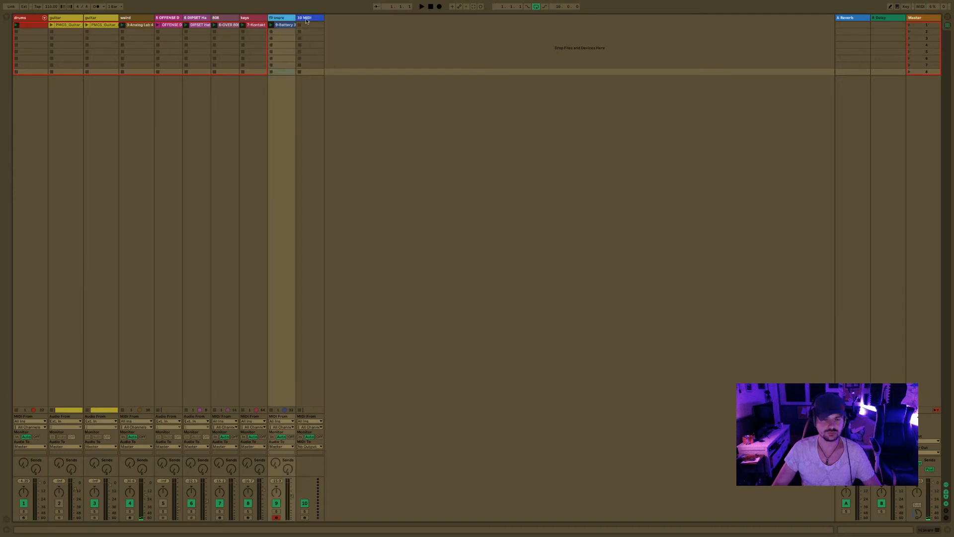
pyautogui.hotkey('ctrl', 'd')
# - Delete the empty MIDI track at the end of the track row and arm the duplicated snare track for recording
pyautogui.click(331, 18)
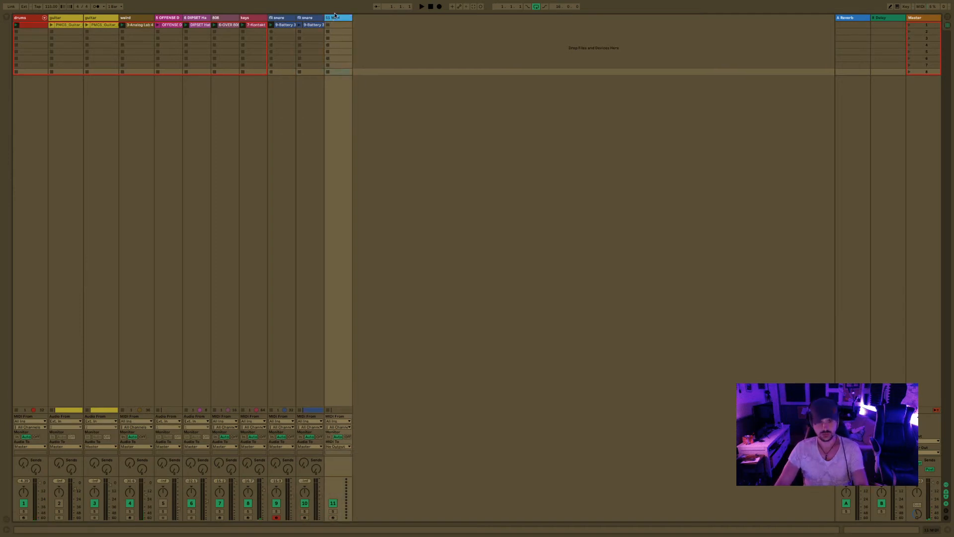
pyautogui.press('Delete')
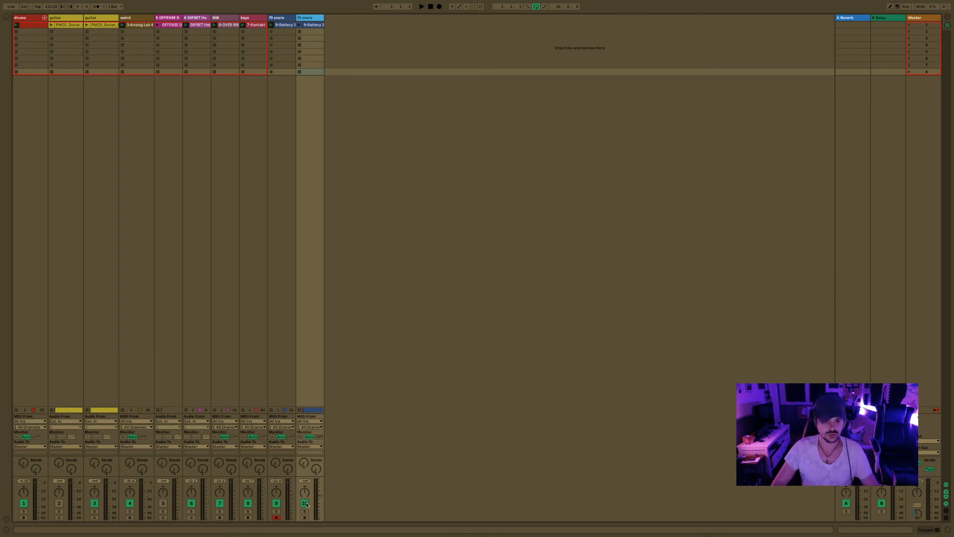
pyautogui.click(304, 517)
pyautogui.moveTo(317, 4)
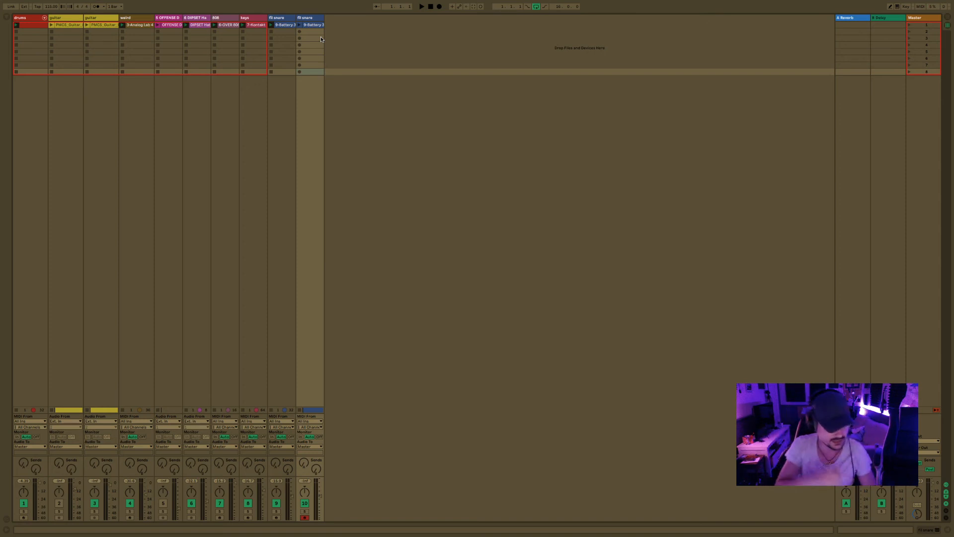
pyautogui.click(327, 37)
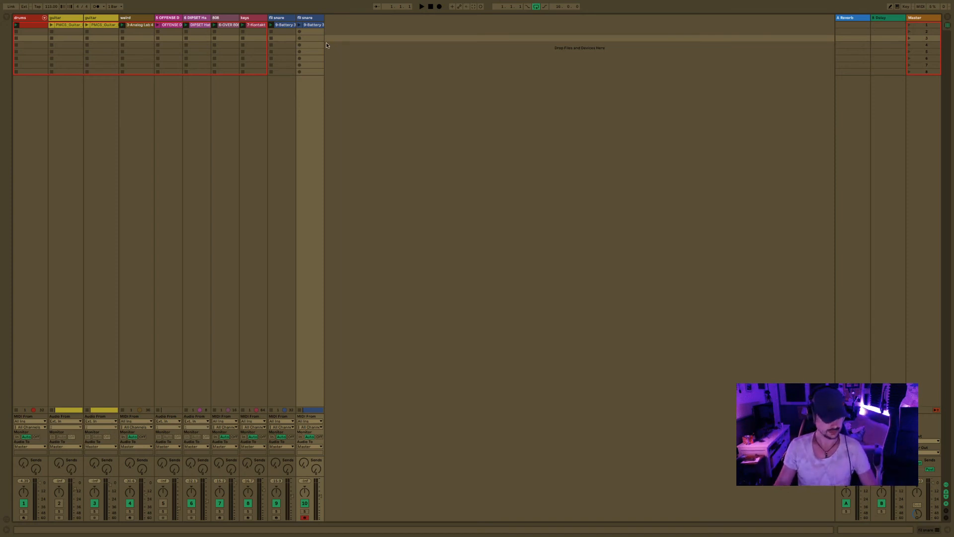
pyautogui.click(326, 30)
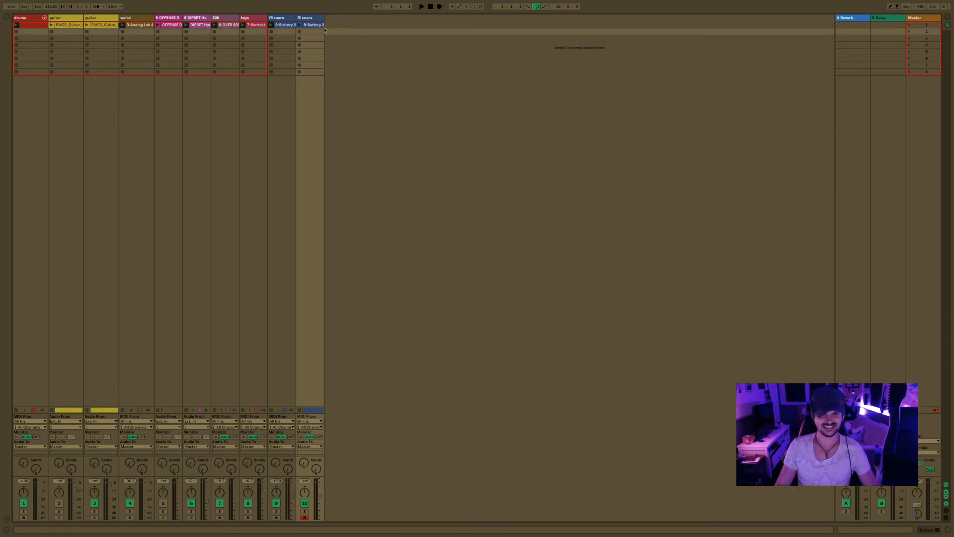
# - Open the duplicated Battery clip's notes and enlarge the clip editor while playing the beat
pyautogui.click(312, 28)
pyautogui.press('space')
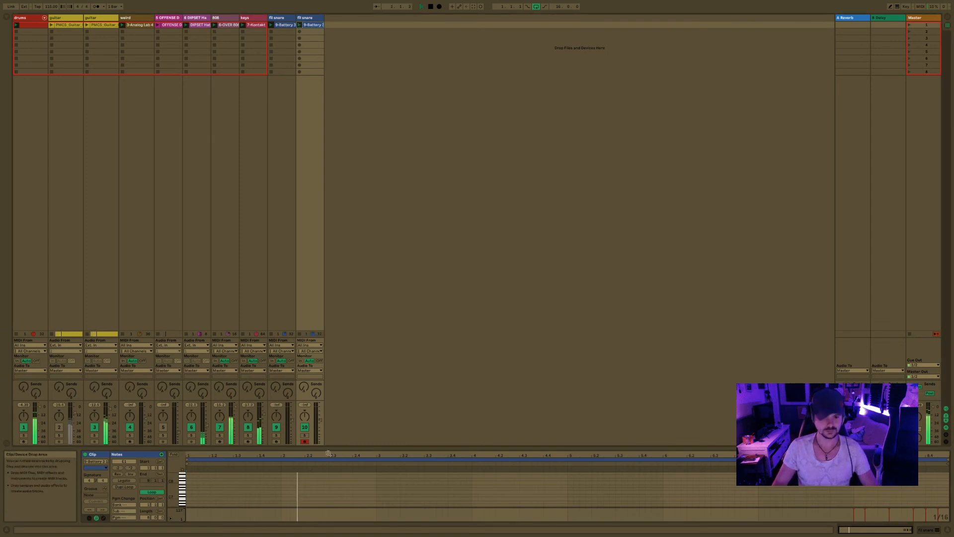
pyautogui.moveTo(325, 446); pyautogui.dragTo(326, 304)
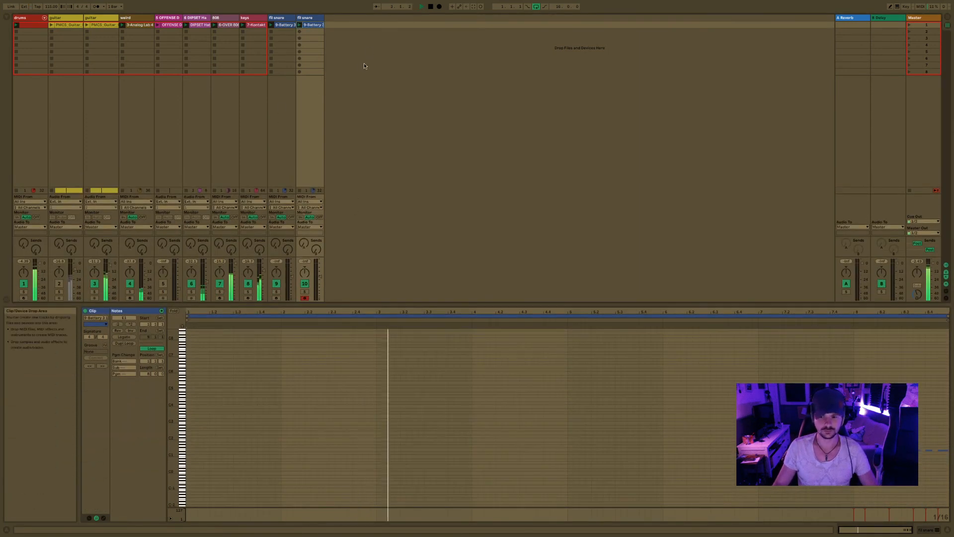
pyautogui.press('space')
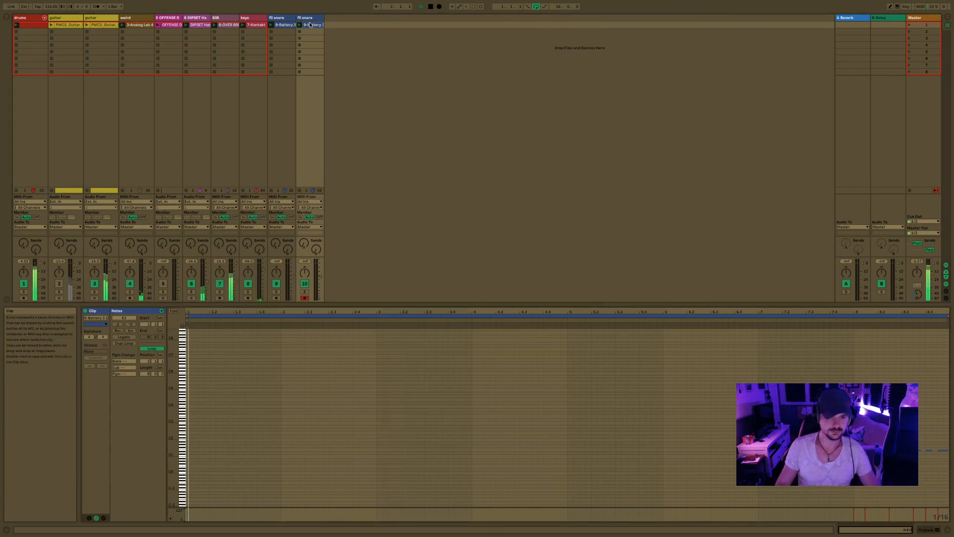
# - Review the DIPSET hat loop, the 808 clip and the original Battery snare clip while the beat plays
pyautogui.click(199, 27)
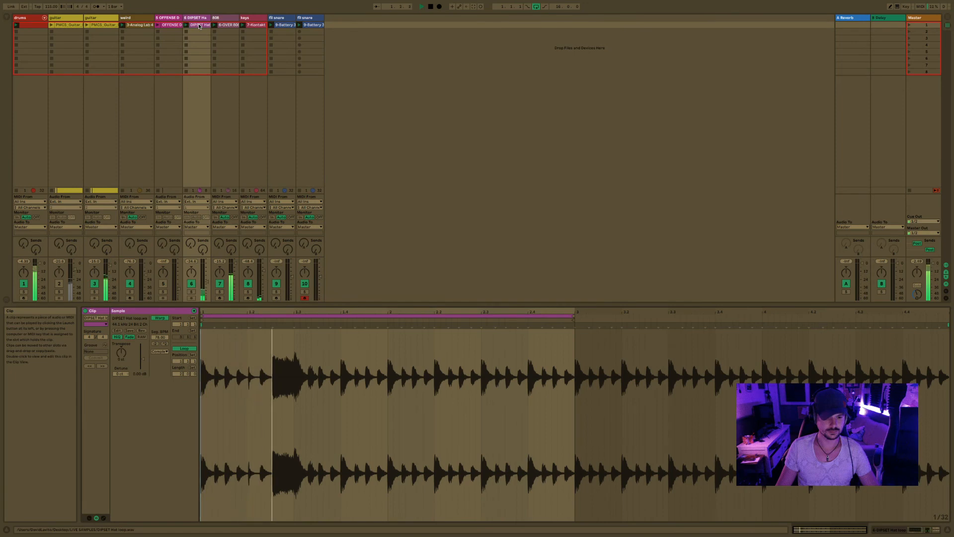
pyautogui.click(227, 24)
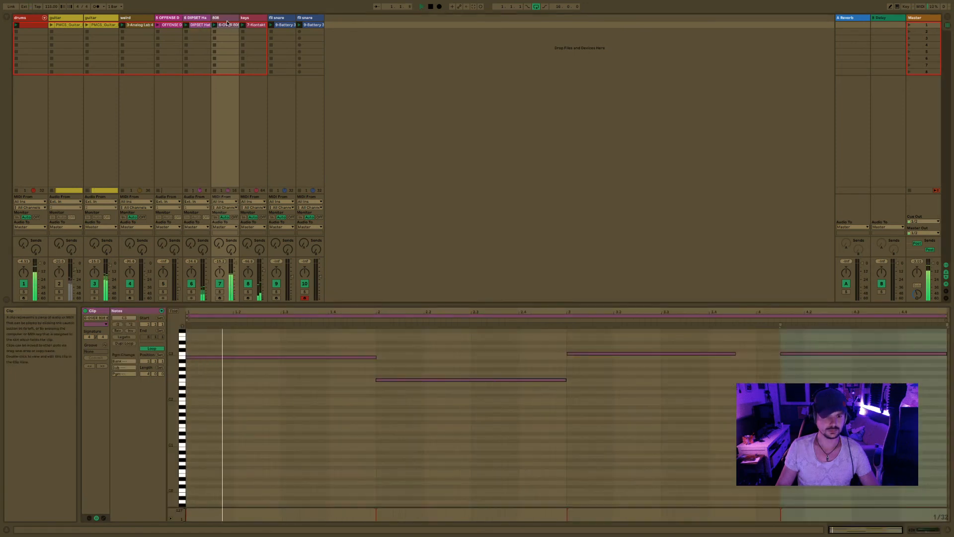
pyautogui.click(284, 27)
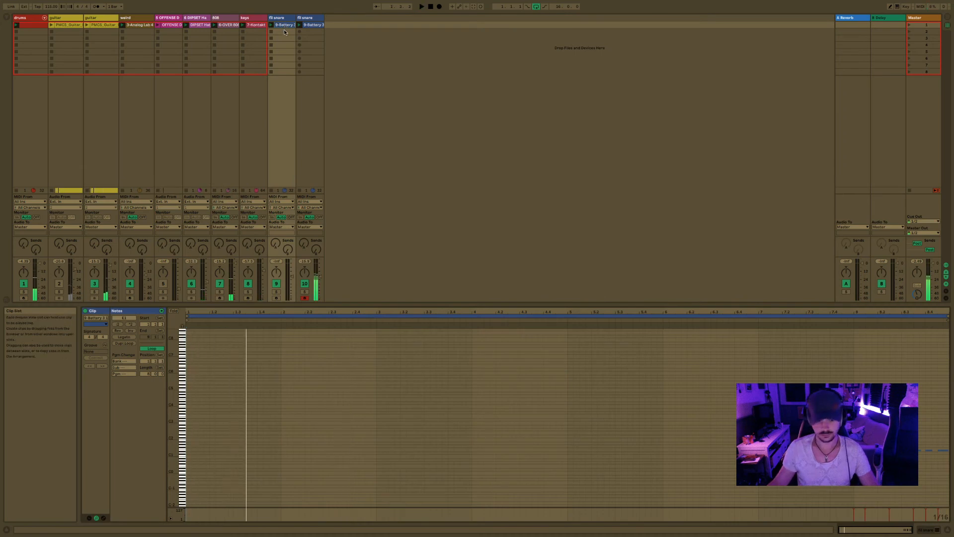
# - Return all tracks to arrangement playback and open the drums clip's notes in the Session view
pyautogui.press('Tab')
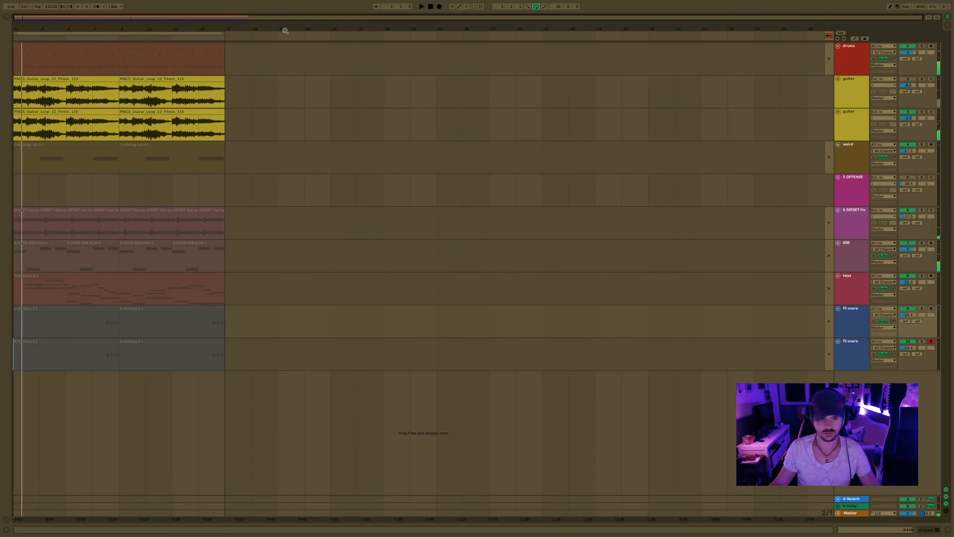
pyautogui.click(829, 35)
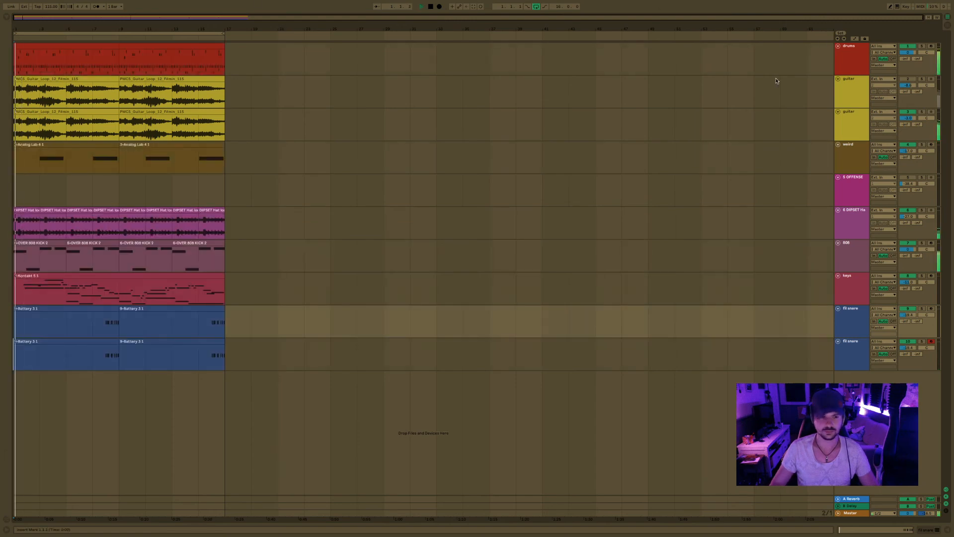
pyautogui.press('Tab')
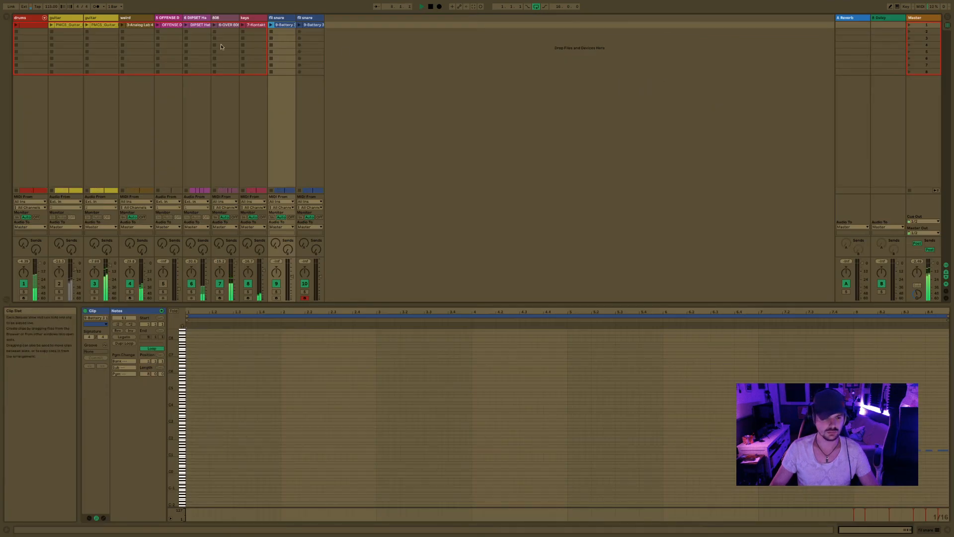
pyautogui.click(31, 25)
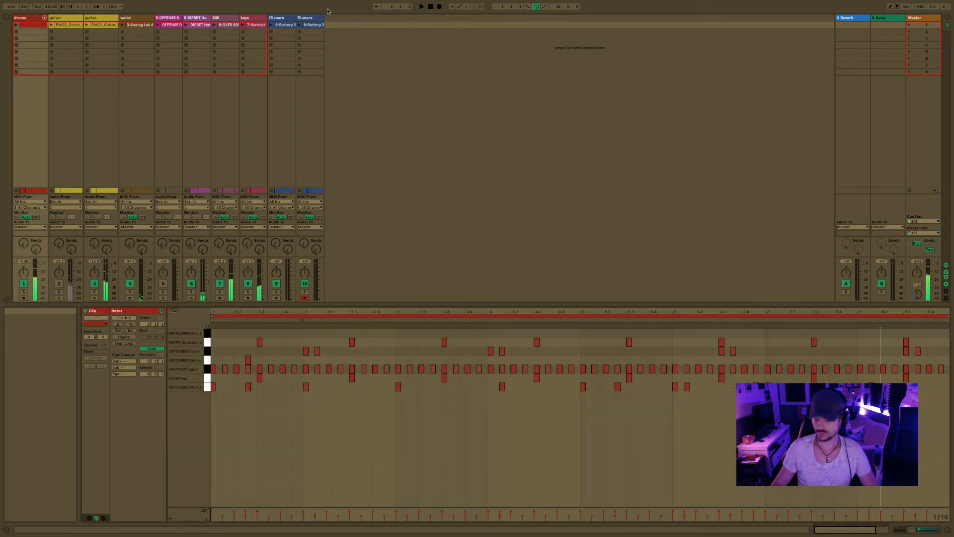
pyautogui.press('space')
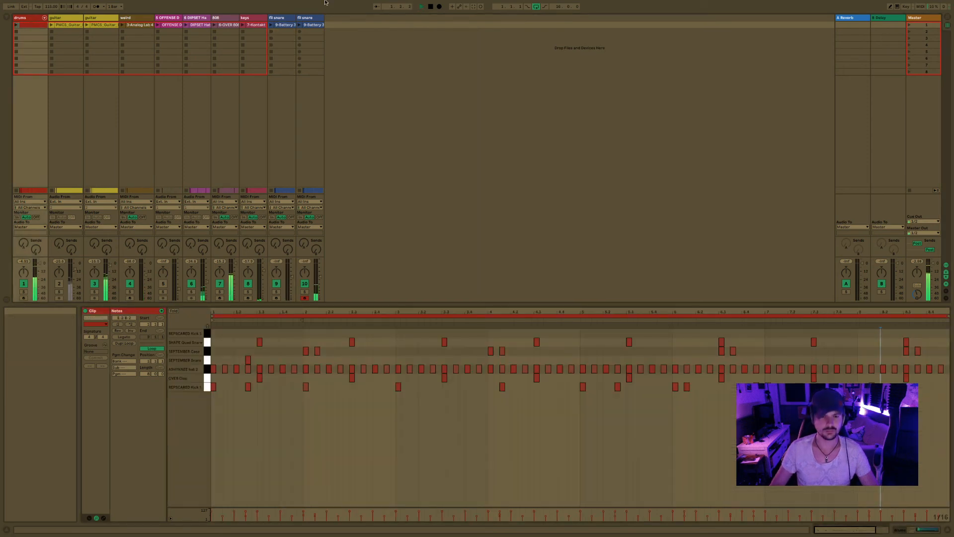
# - Delete the copied Battery clip from the duplicated snare track and record a new snare clip in its first slot
pyautogui.click(318, 25)
pyautogui.press('Delete')
pyautogui.click(299, 25)
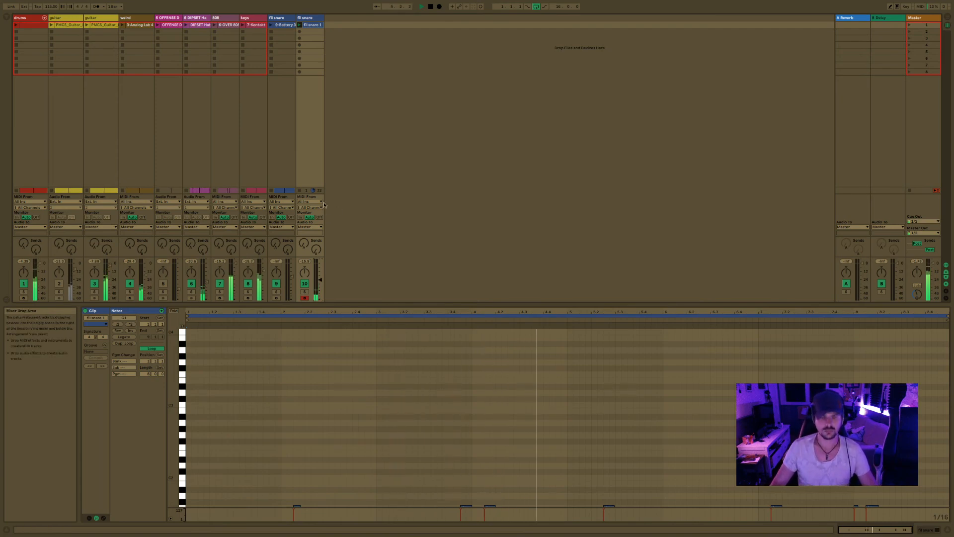
# - Rename the duplicated snare track "counter snare" and unmute the first guitar track
pyautogui.click(306, 18)
pyautogui.write('clun')
pyautogui.press('BackSpace')
pyautogui.press('BackSpace')
pyautogui.press('BackSpace')
pyautogui.press('BackSpace')
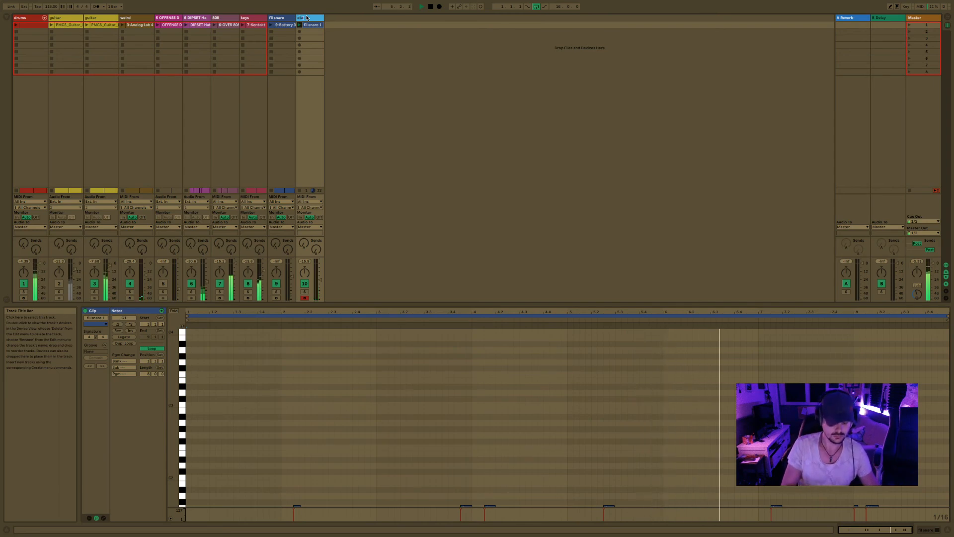
pyautogui.write('counter snare')
pyautogui.press('Return')
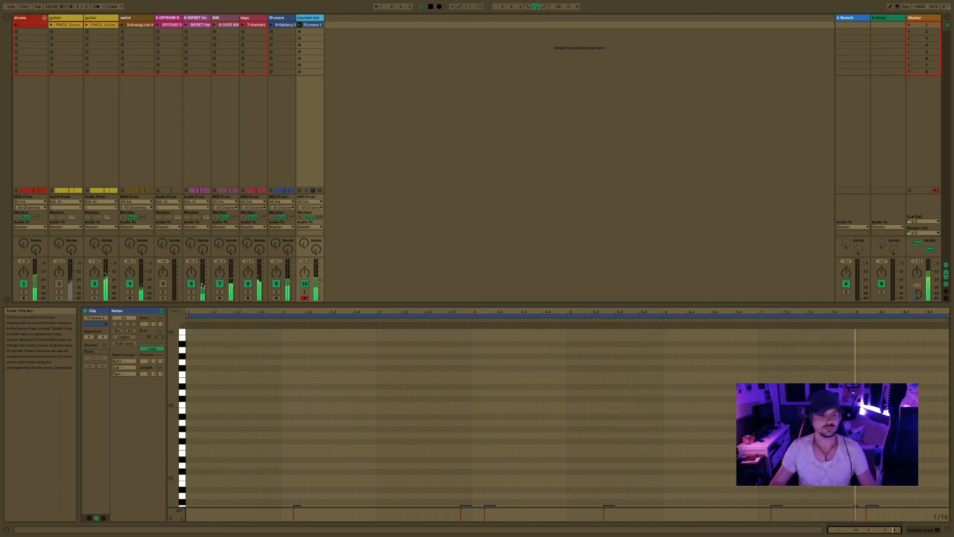
pyautogui.click(59, 284)
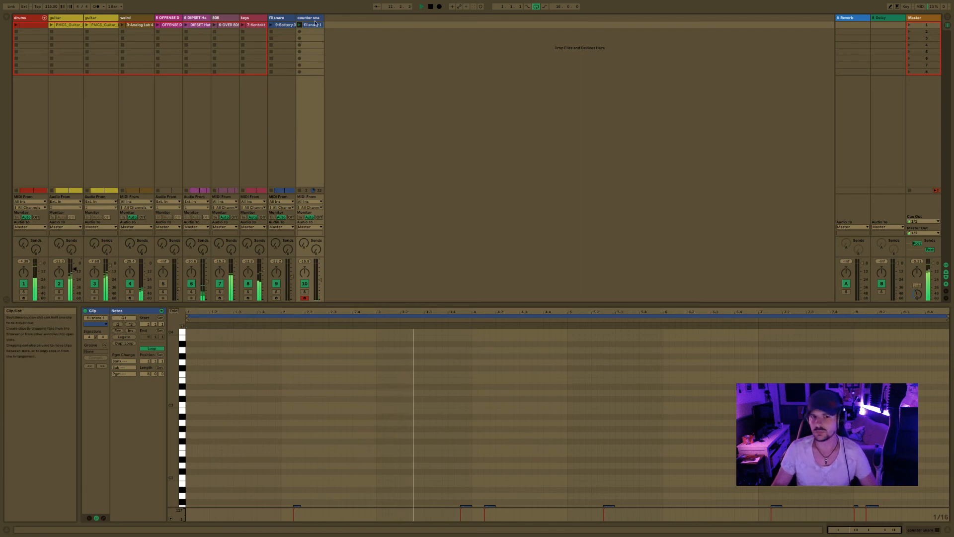
# - Insert a new MIDI track after the counter snare track
pyautogui.click(332, 21)
pyautogui.rightClick(333, 25)
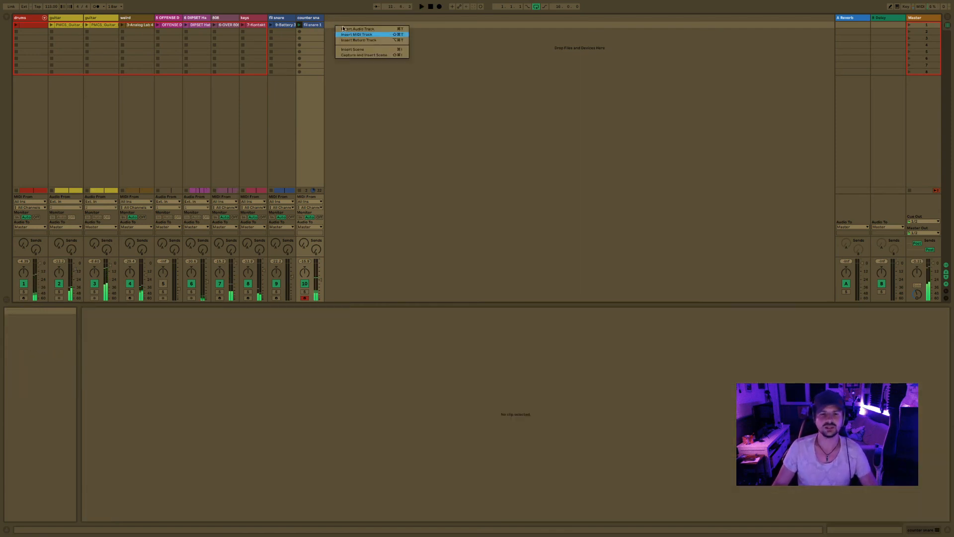
pyautogui.click(350, 35)
# - Search the plug-ins for "arturia" and load Analog Lab 4 onto the new MIDI track
pyautogui.click(7, 17)
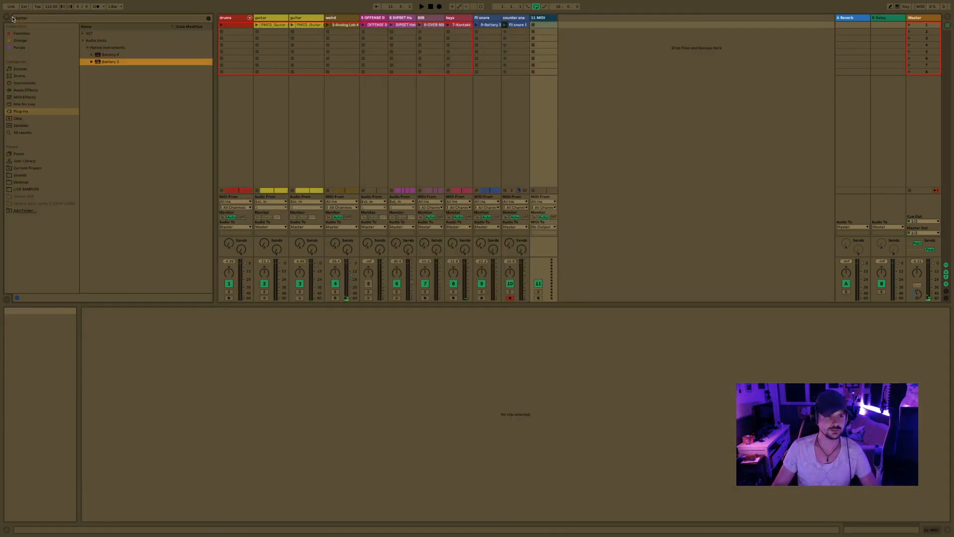
pyautogui.click(16, 17)
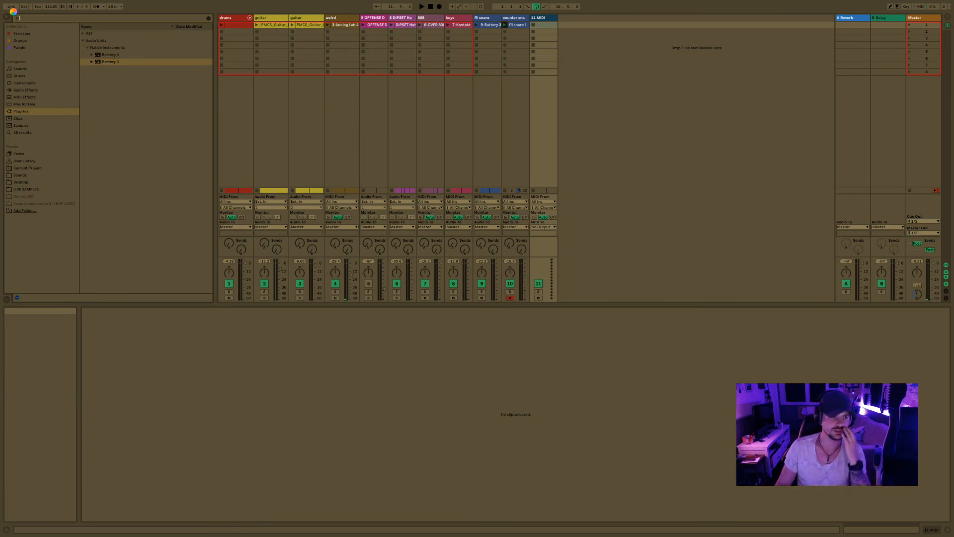
pyautogui.write('arturia')
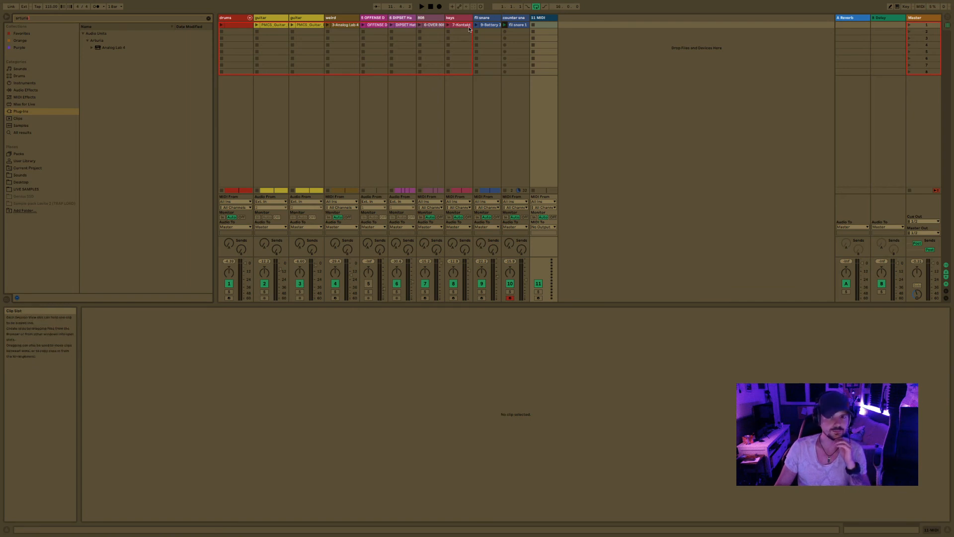
pyautogui.click(543, 17)
pyautogui.click(136, 46)
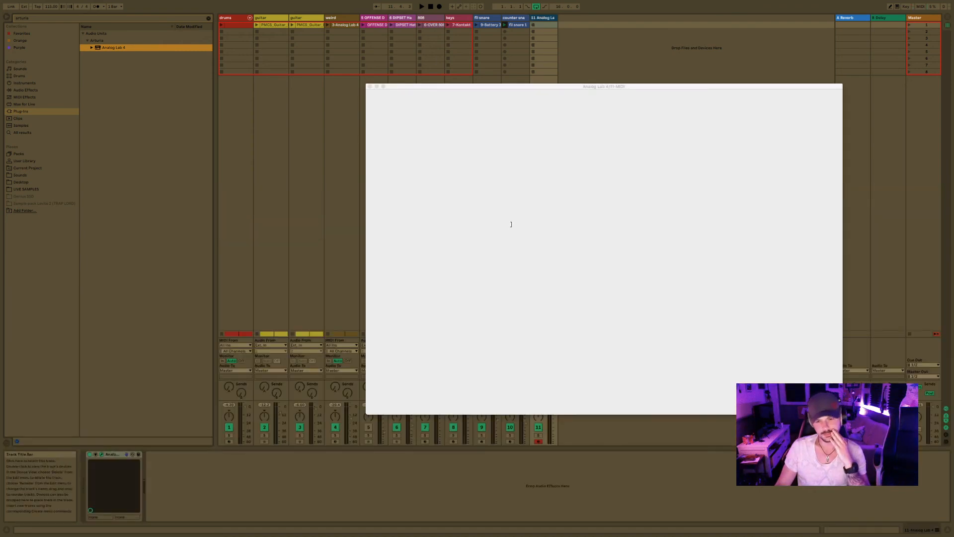
# - Filter the Analog Lab presets by the Pad type
pyautogui.click(572, 333)
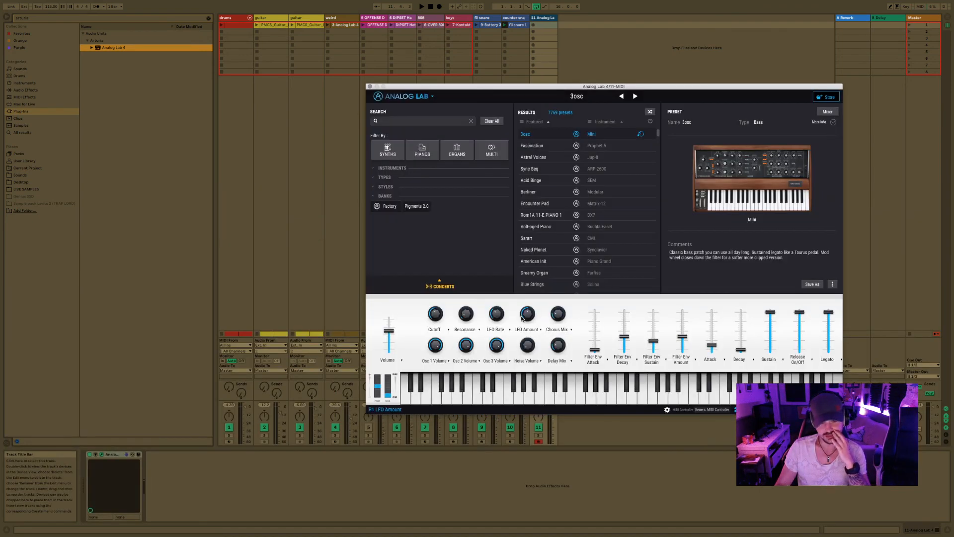
pyautogui.click(375, 177)
pyautogui.click(496, 186)
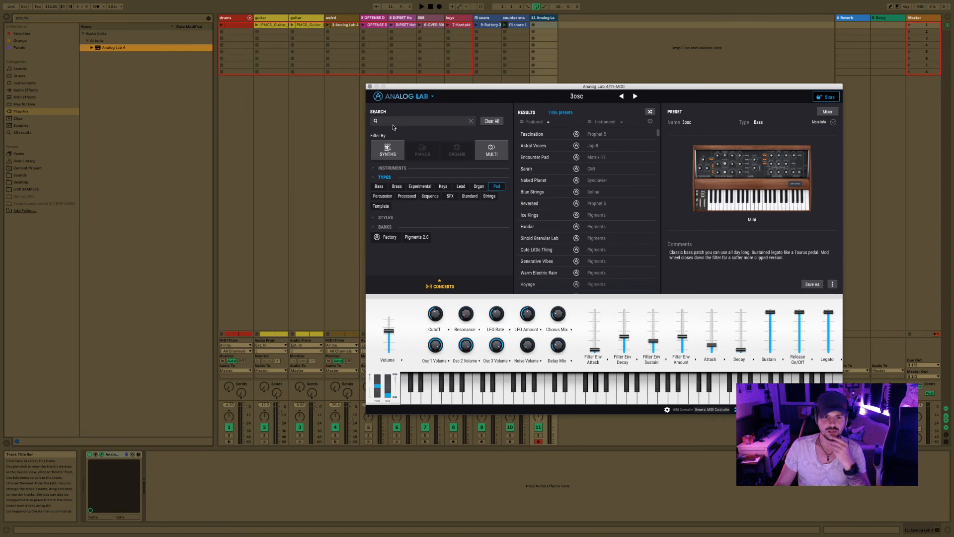
# - Search the Analog Lab presets for "strings" and switch the type filter from Pad to Strings
pyautogui.write('strings')
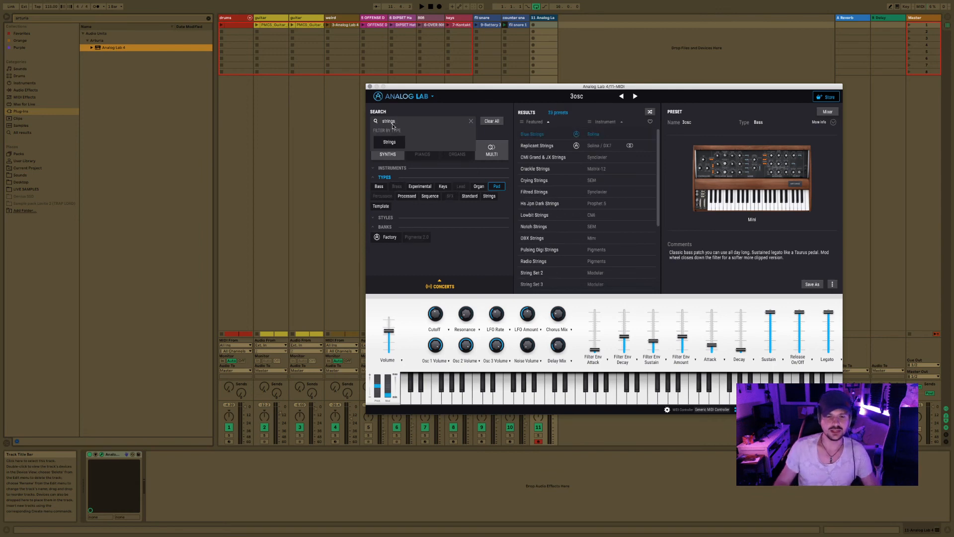
pyautogui.click(461, 257)
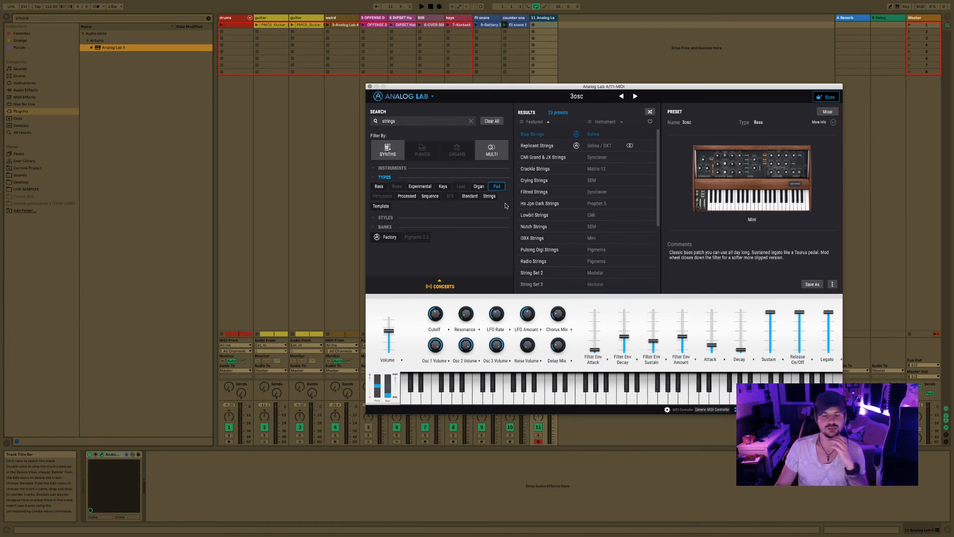
pyautogui.scroll(-4, 519, 196)
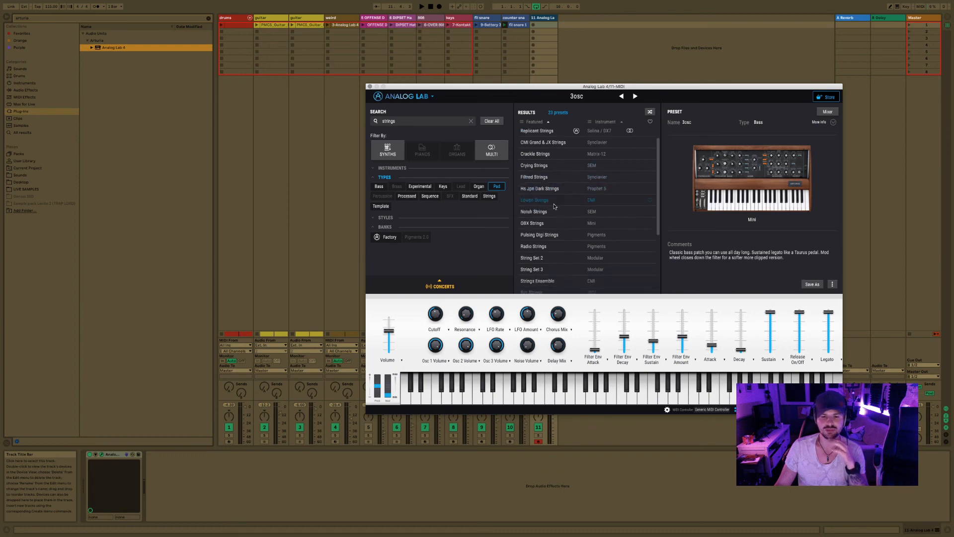
pyautogui.click(494, 196)
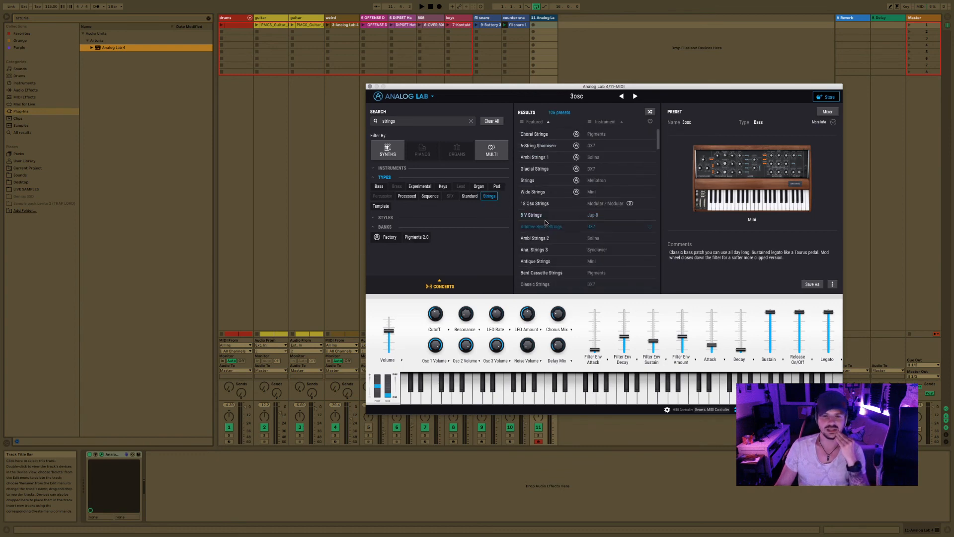
pyautogui.moveTo(657, 138); pyautogui.dragTo(657, 233)
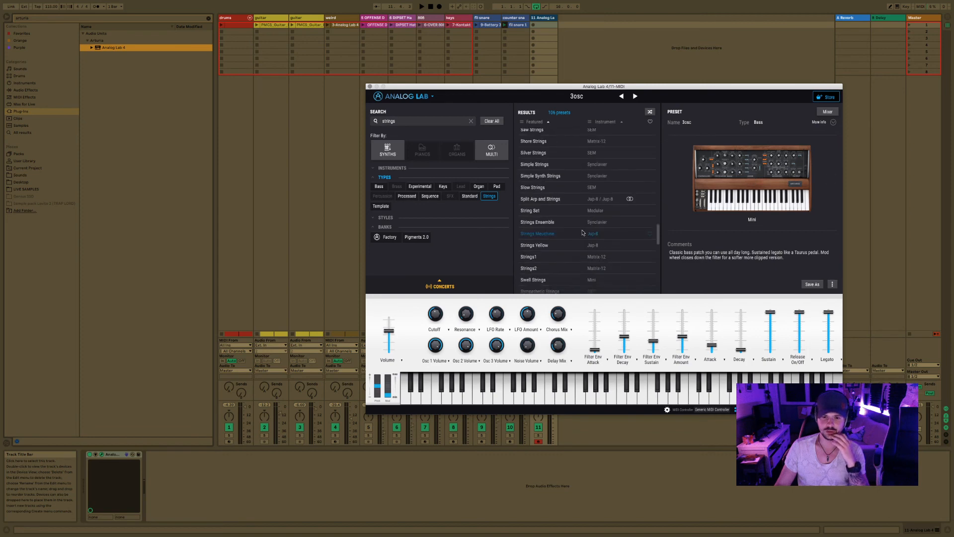
# - Audition the String Set, Strings Ensemble and Strings Yellow presets, and load Air String 1
pyautogui.click(540, 211)
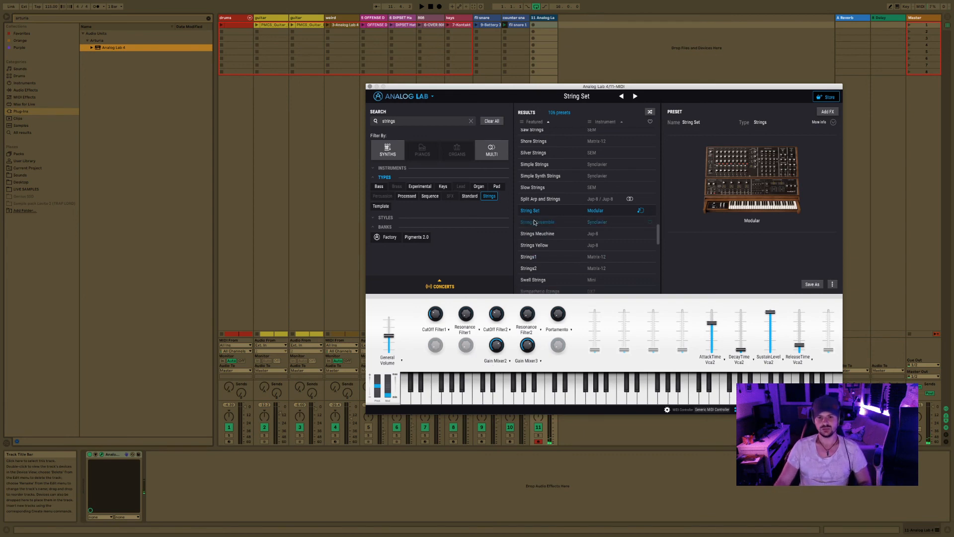
pyautogui.click(535, 223)
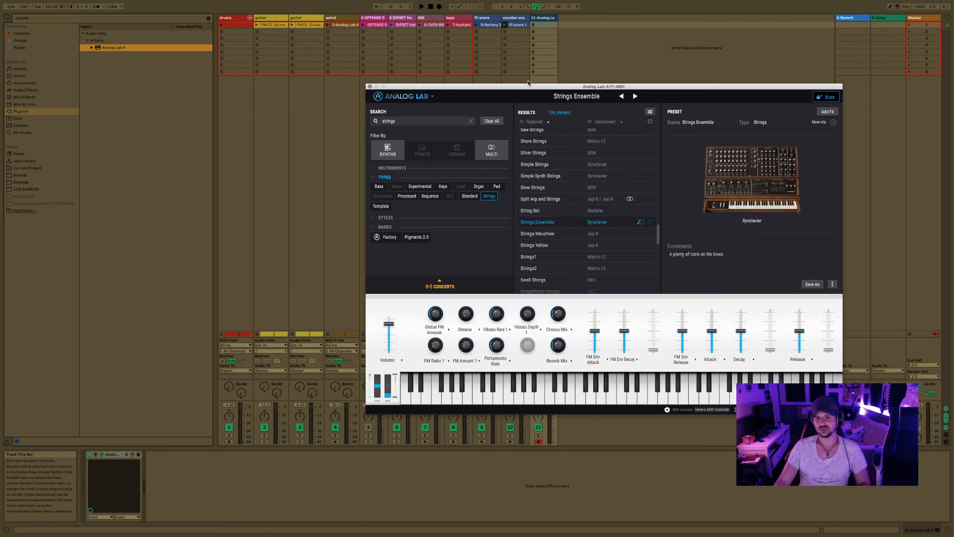
pyautogui.moveTo(529, 83); pyautogui.dragTo(655, 56)
pyautogui.click(662, 221)
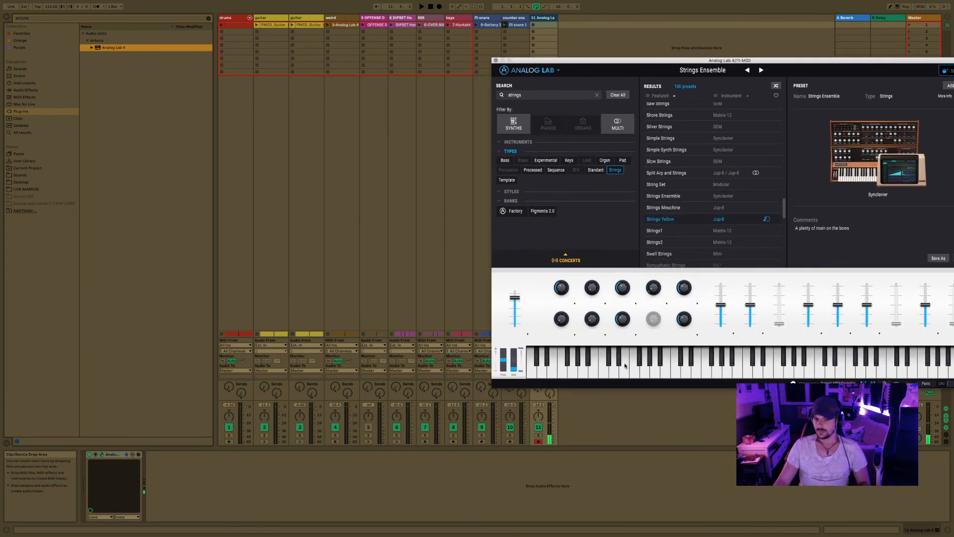
pyautogui.scroll(-5, 784, 220)
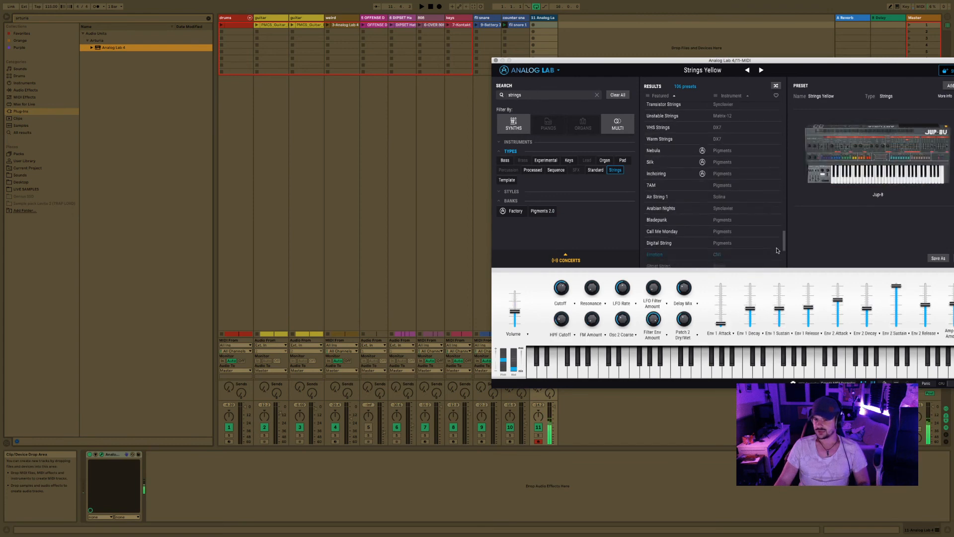
pyautogui.click(666, 198)
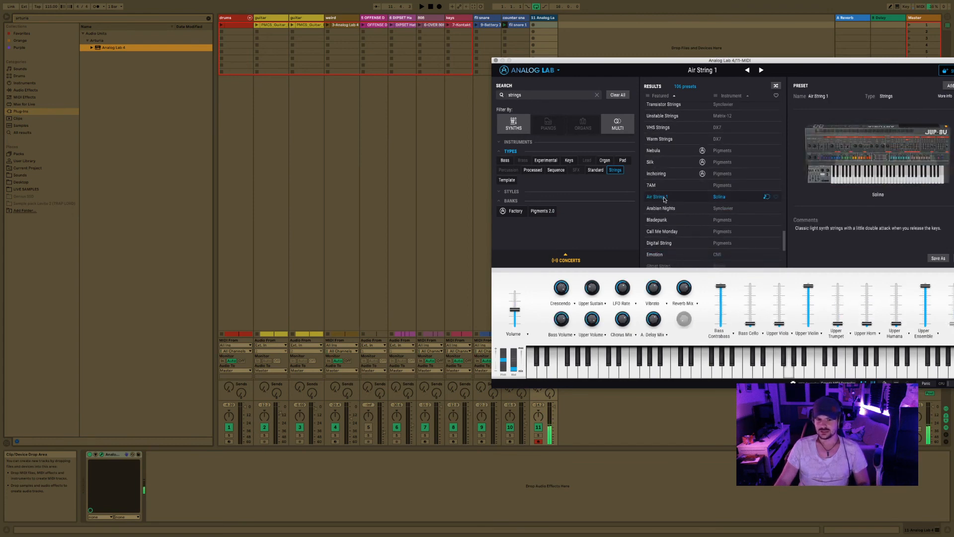
# - Expand the Styles filter and look through the strings presets from the beginning of the list
pyautogui.click(511, 192)
pyautogui.click(511, 192)
pyautogui.click(514, 201)
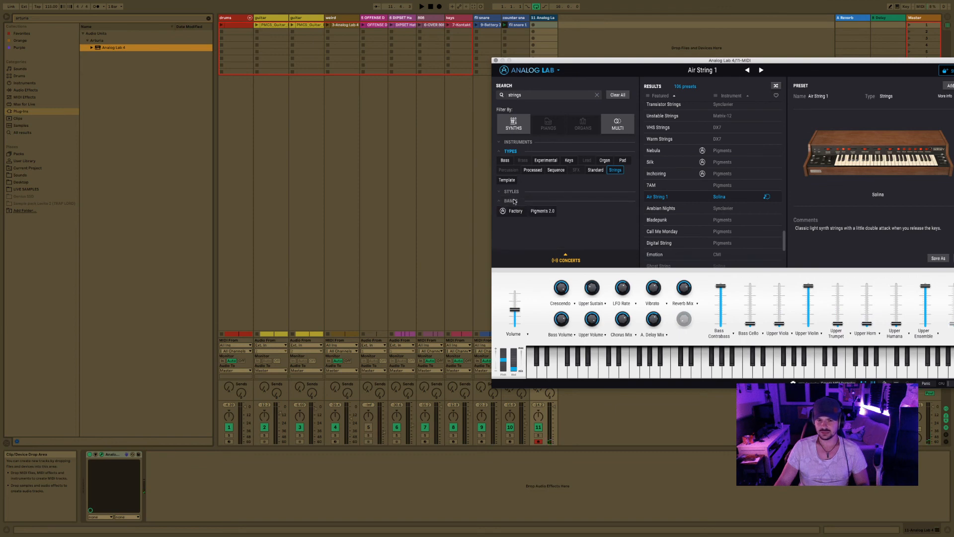
pyautogui.click(511, 191)
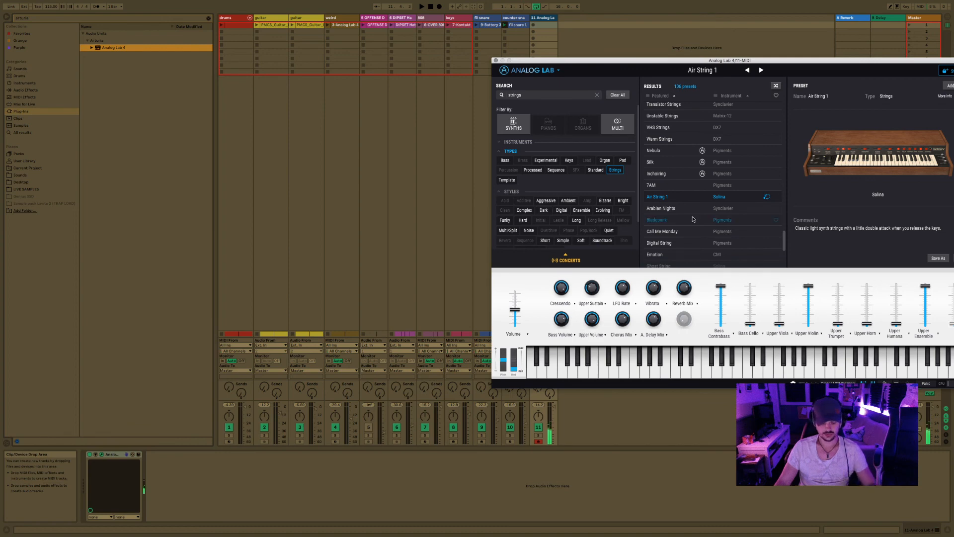
pyautogui.scroll(10, 693, 219)
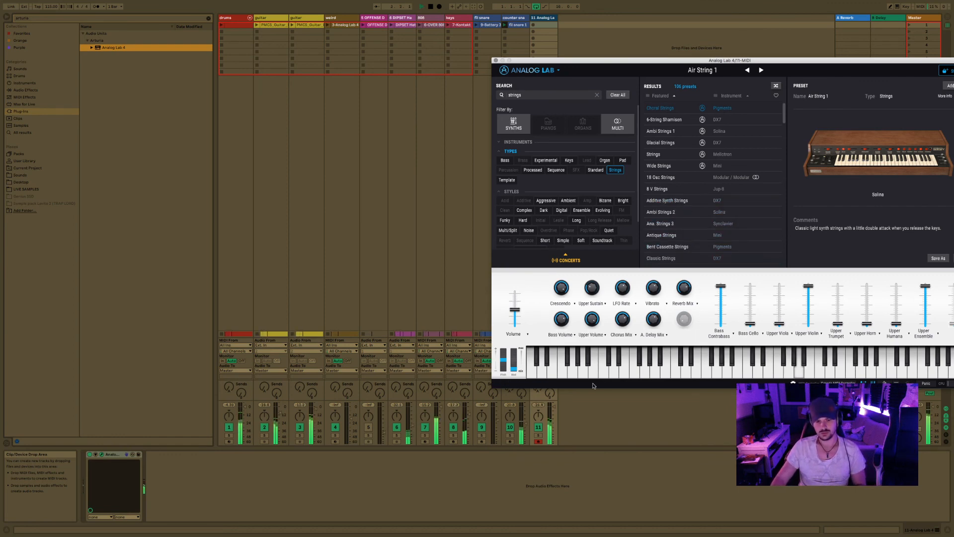
# - Adjust the Analog Lab track's volume, close the plug-in window and record a clip in the track's first slot
pyautogui.moveTo(553, 407); pyautogui.dragTo(553, 411)
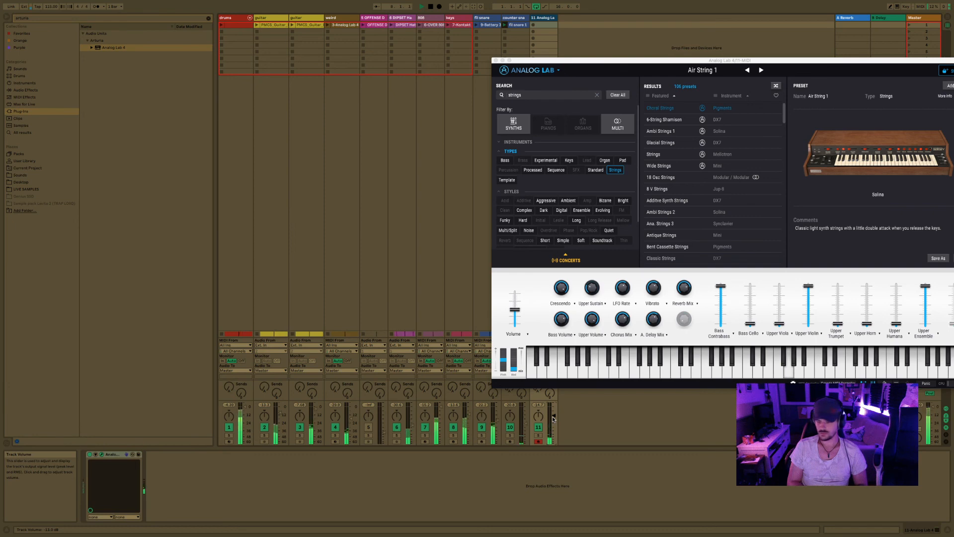
pyautogui.press('space')
pyautogui.click(495, 60)
pyautogui.click(533, 24)
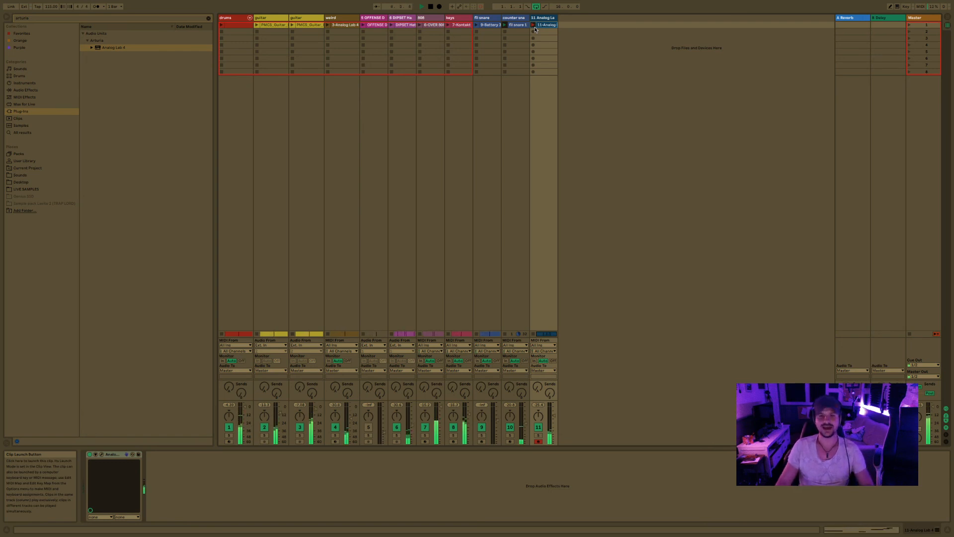
pyautogui.click(534, 25)
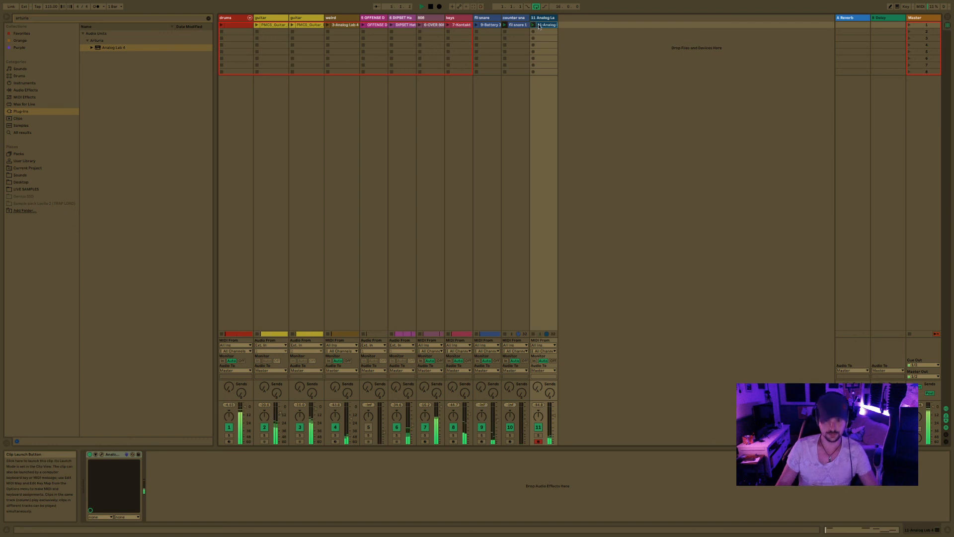
# - Review the notes of the recorded Analog Lab clip, deselect it and reduce the height of the detail view
pyautogui.doubleClick(538, 26)
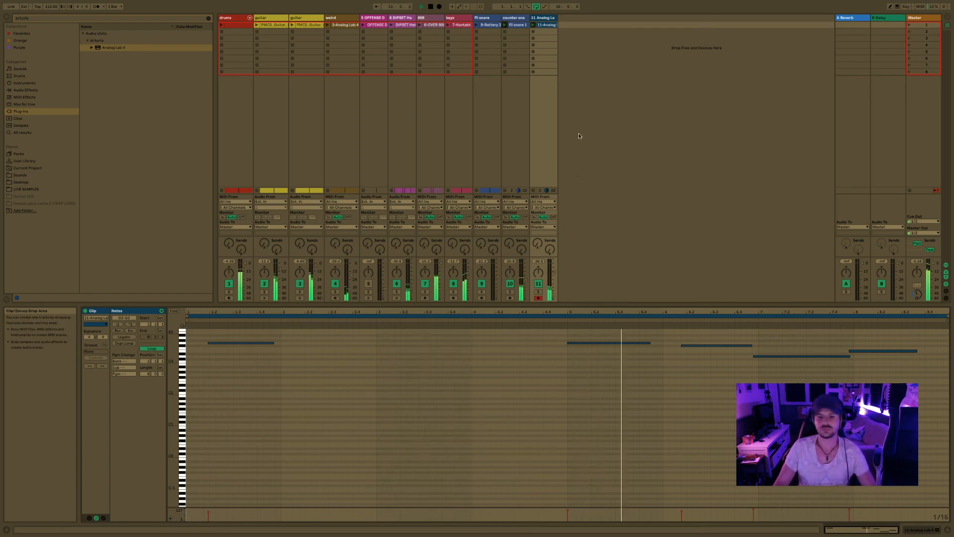
pyautogui.click(584, 94)
pyautogui.click(586, 73)
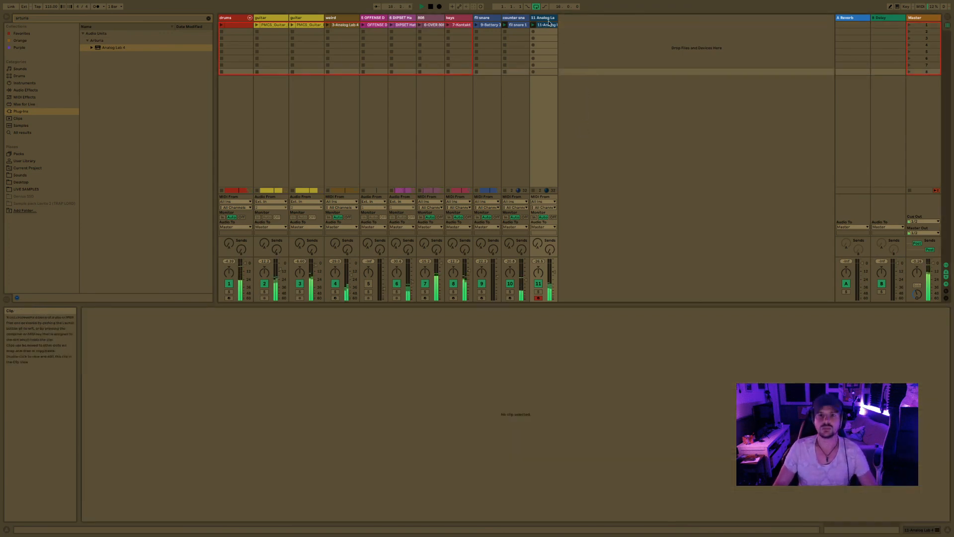
pyautogui.click(577, 51)
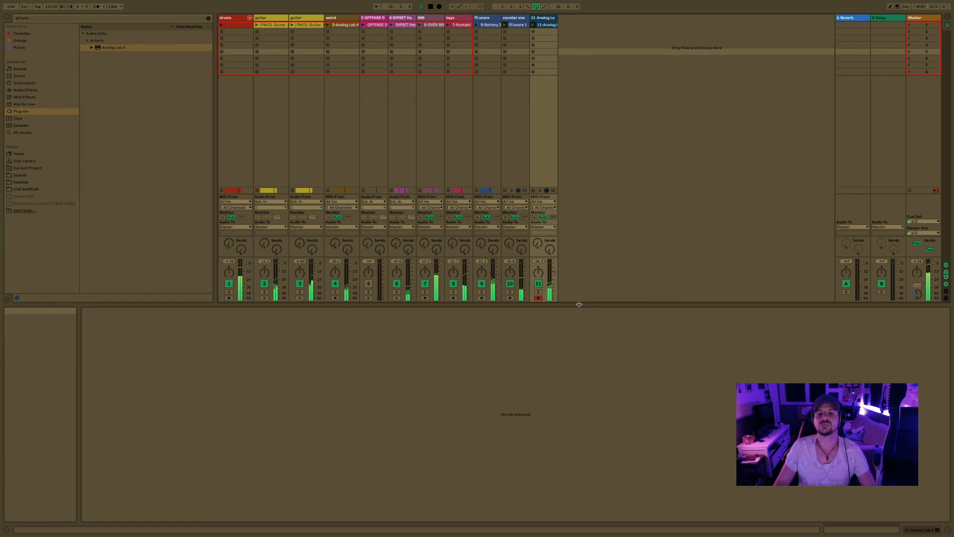
pyautogui.moveTo(579, 304); pyautogui.dragTo(579, 352)
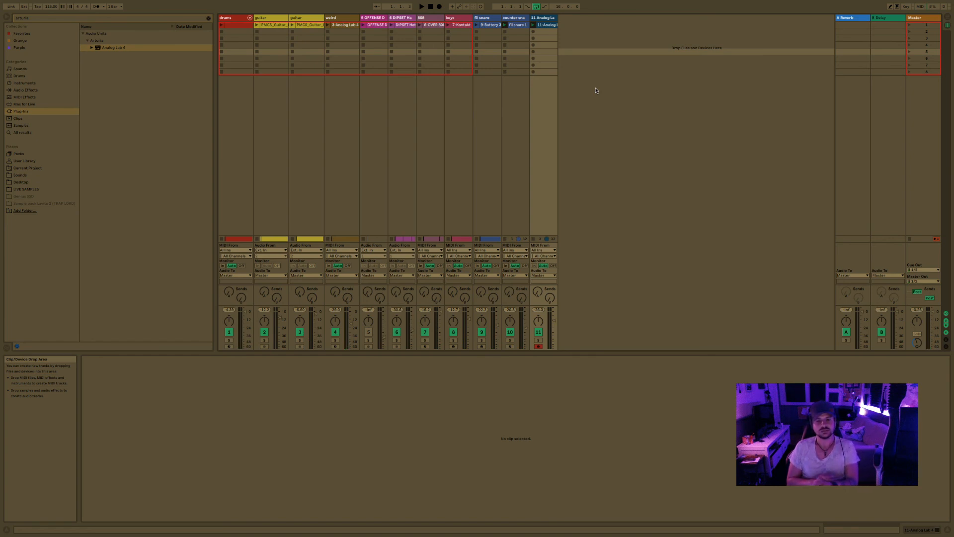
# - Insert a new MIDI track after the Analog Lab track and search the LIVE SAMPLES folder for "chant"
pyautogui.rightClick(578, 26)
pyautogui.click(594, 34)
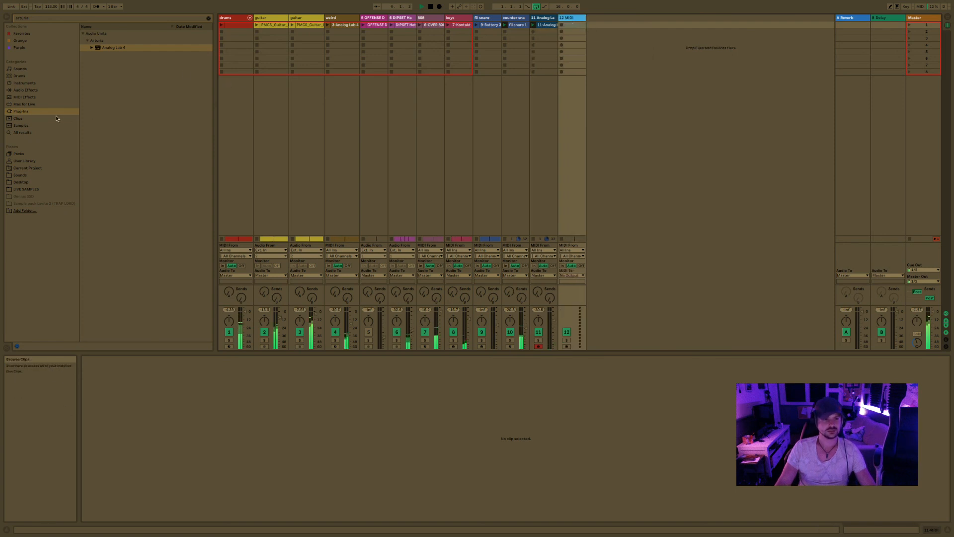
pyautogui.click(43, 189)
pyautogui.hotkey('ctrl', 'f')
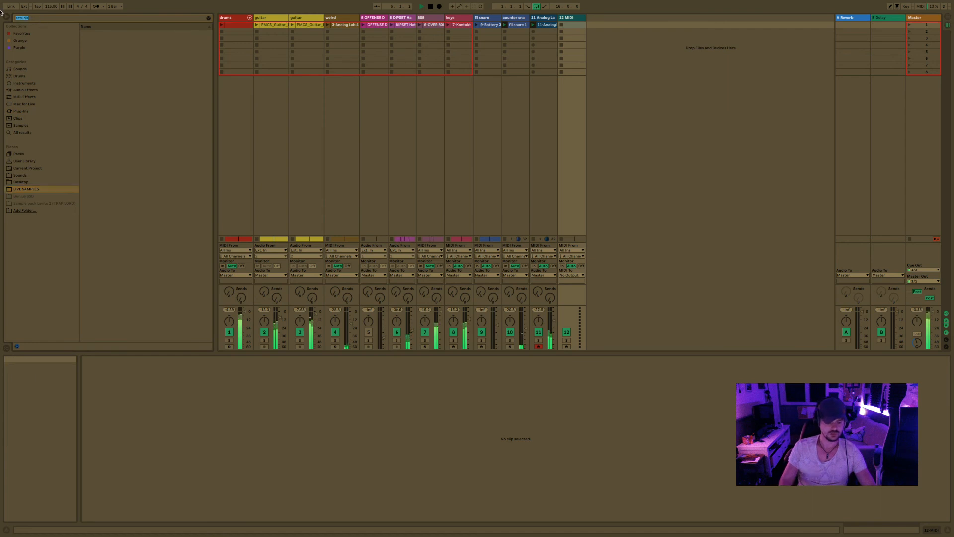
pyautogui.press('BackSpace')
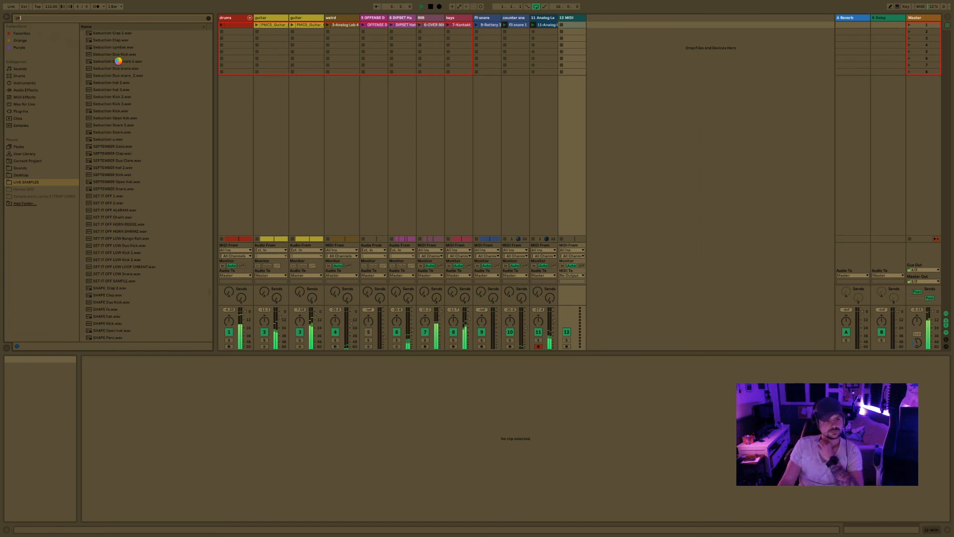
pyautogui.write('ant')
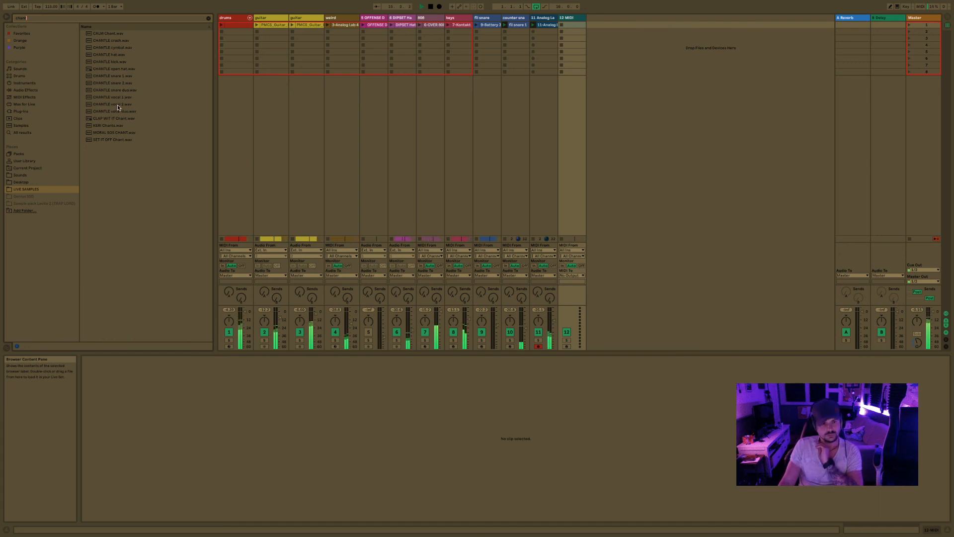
# - Audition the chant samples, including the CHANTLE vocals, KEKI Chants, SET IT OFF Chant and CALM Chant
pyautogui.click(119, 91)
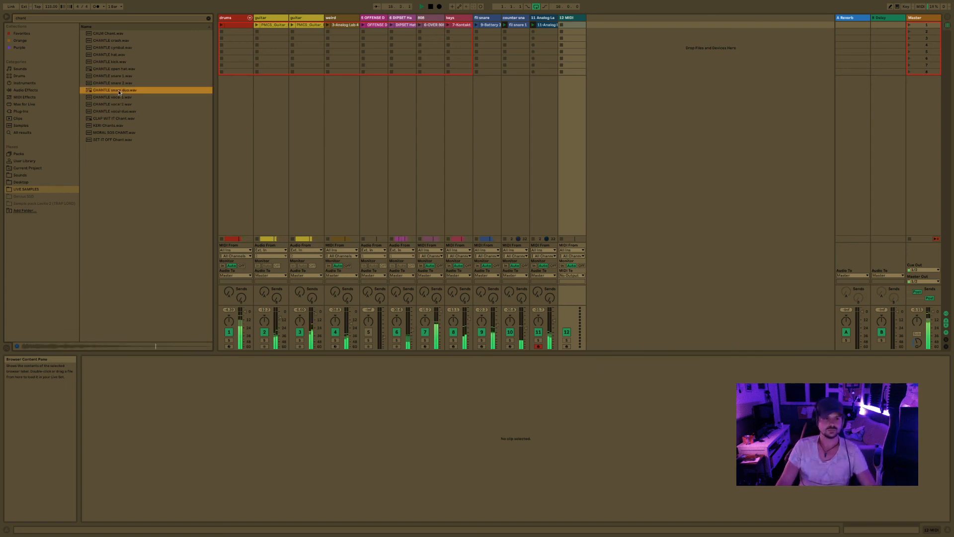
pyautogui.click(122, 48)
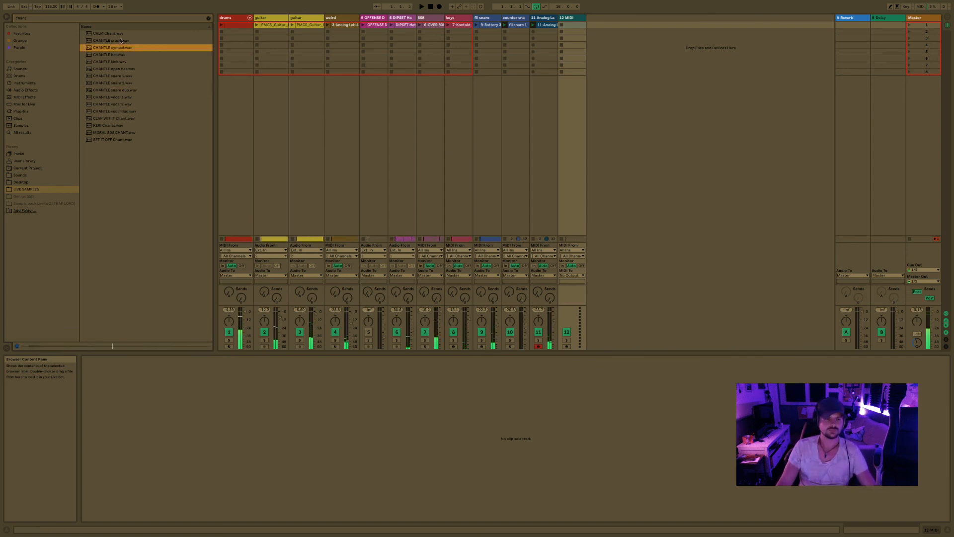
pyautogui.click(121, 41)
pyautogui.click(119, 34)
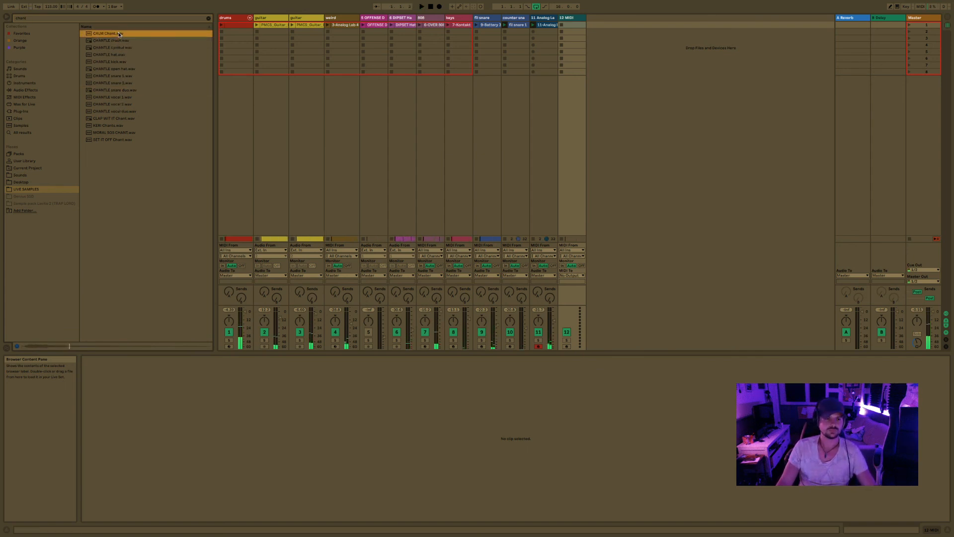
pyautogui.click(118, 139)
pyautogui.click(116, 132)
pyautogui.click(114, 125)
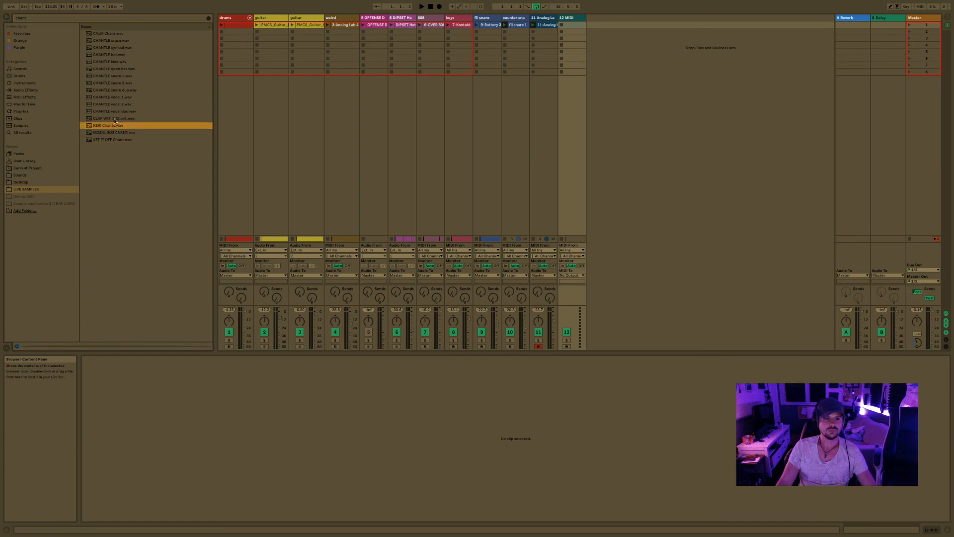
pyautogui.click(114, 119)
pyautogui.click(114, 111)
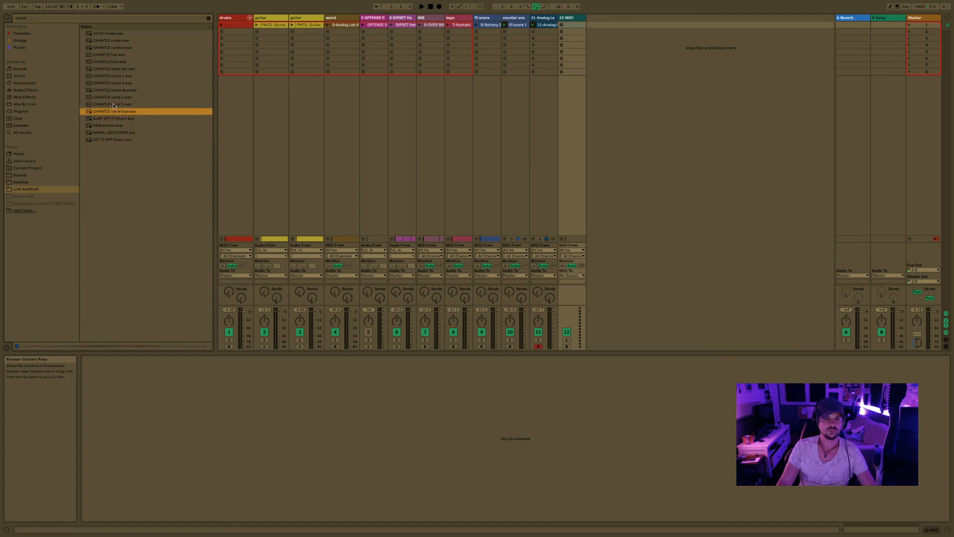
pyautogui.click(114, 104)
pyautogui.click(113, 97)
pyautogui.click(113, 89)
pyautogui.click(113, 83)
pyautogui.click(114, 97)
pyautogui.click(117, 125)
pyautogui.click(116, 132)
pyautogui.click(117, 126)
pyautogui.click(116, 139)
pyautogui.click(110, 34)
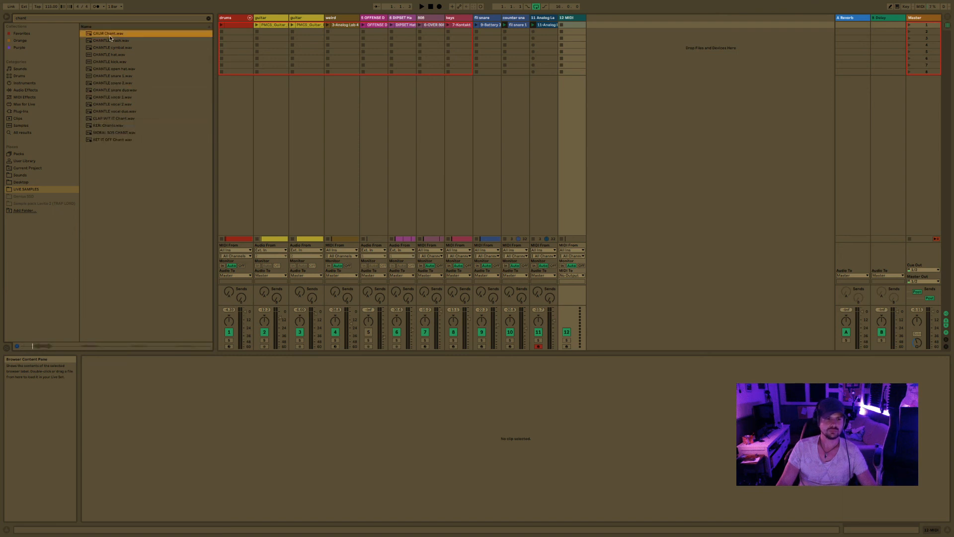
# - Load CALM Chant.wav as a sampled instrument onto the new MIDI track
pyautogui.moveTo(109, 31); pyautogui.dragTo(138, 35)
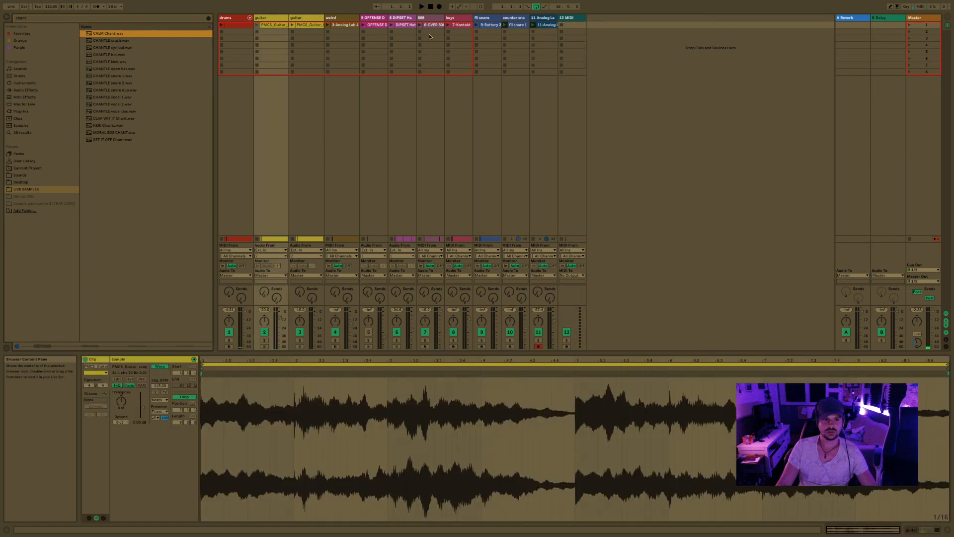
pyautogui.click(577, 19)
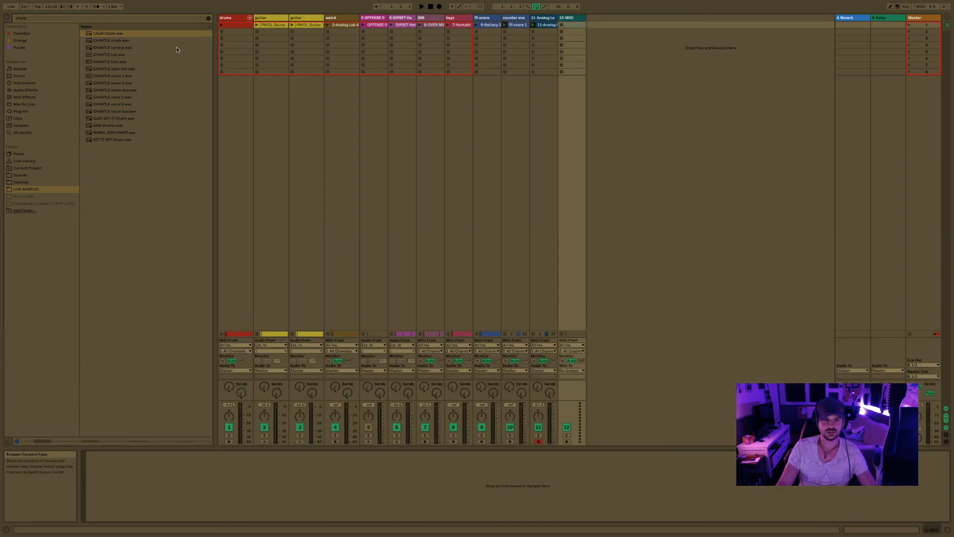
pyautogui.doubleClick(140, 34)
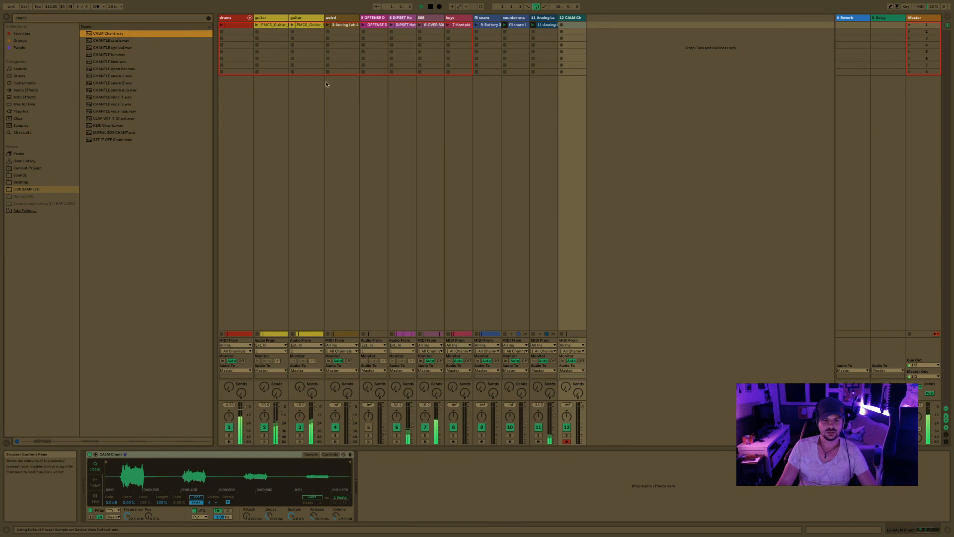
# - Create a MIDI clip in the CALM Chant track's first slot with a 1/16 note on C3 at 1.3
pyautogui.doubleClick(564, 25)
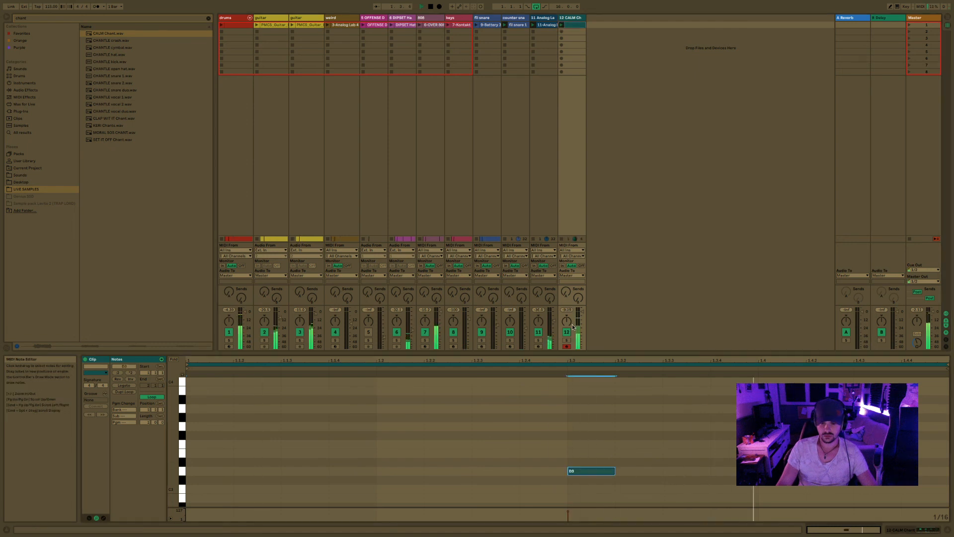
pyautogui.press('space')
pyautogui.press('space')
pyautogui.moveTo(586, 469); pyautogui.dragTo(586, 506)
pyautogui.scroll(-5, 589, 467)
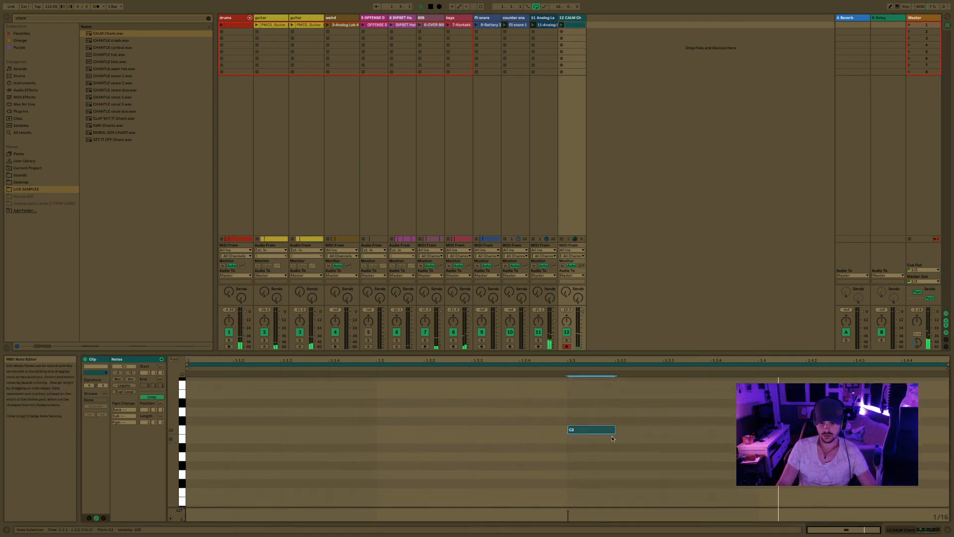
# - Lengthen the C3 chant note to the end of bar 1 and lower the CALM Chant track's volume during playback
pyautogui.press('space')
pyautogui.moveTo(615, 430); pyautogui.dragTo(949, 430)
pyautogui.hotkey('shift', 'Tab')
pyautogui.press('space')
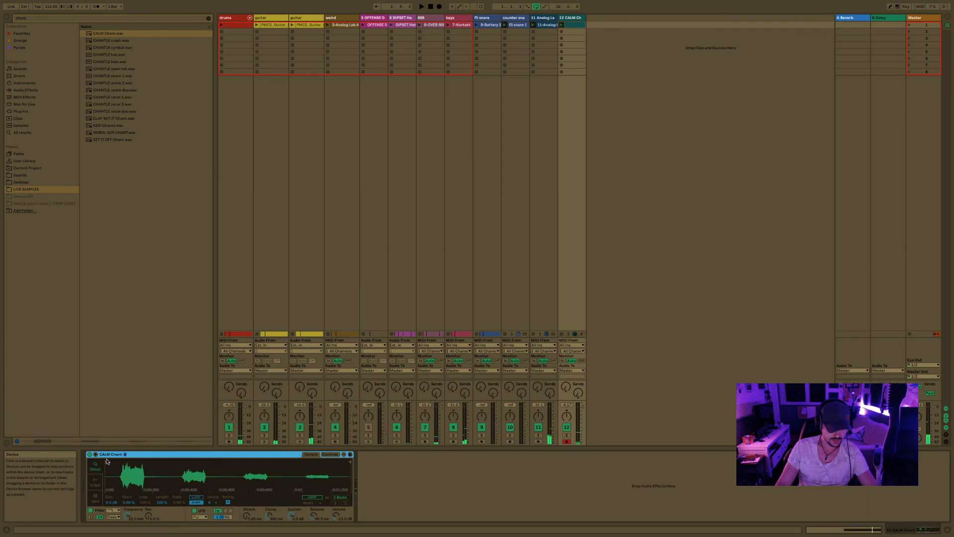
pyautogui.press('space')
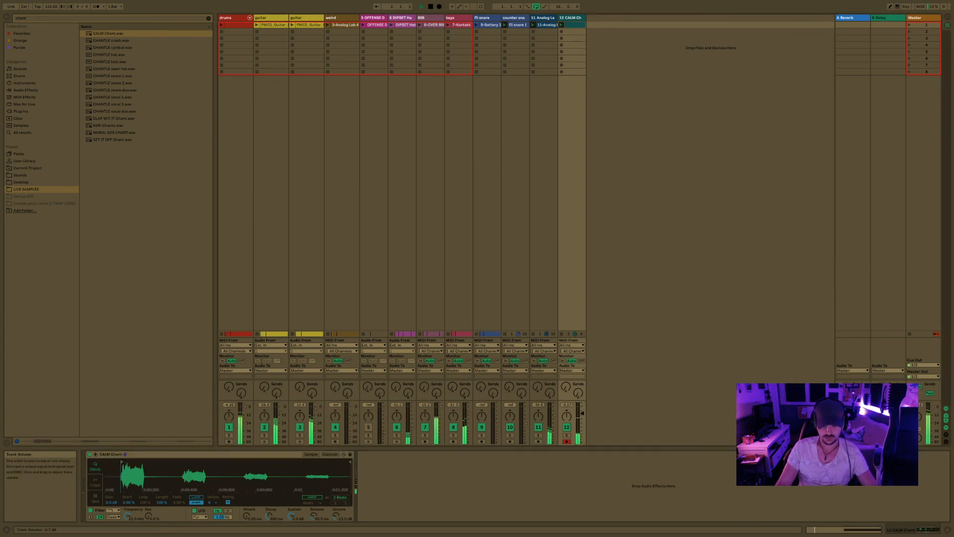
pyautogui.moveTo(582, 415); pyautogui.dragTo(583, 422)
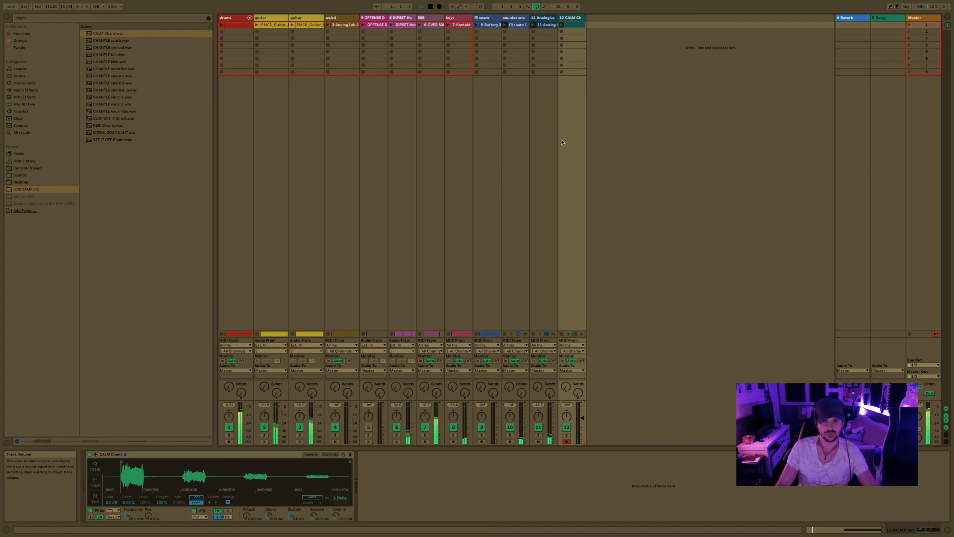
# - Move the chant note to 4.3 in its clip, lower its pitch to A#2 and play the beat back
pyautogui.doubleClick(574, 25)
pyautogui.moveTo(148, 418); pyautogui.dragTo(147, 412)
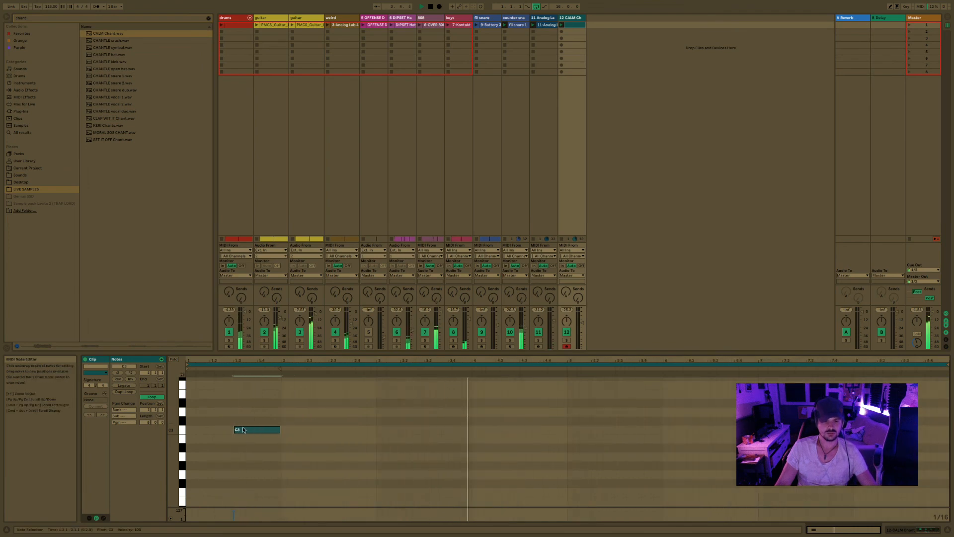
pyautogui.moveTo(247, 430); pyautogui.dragTo(533, 421)
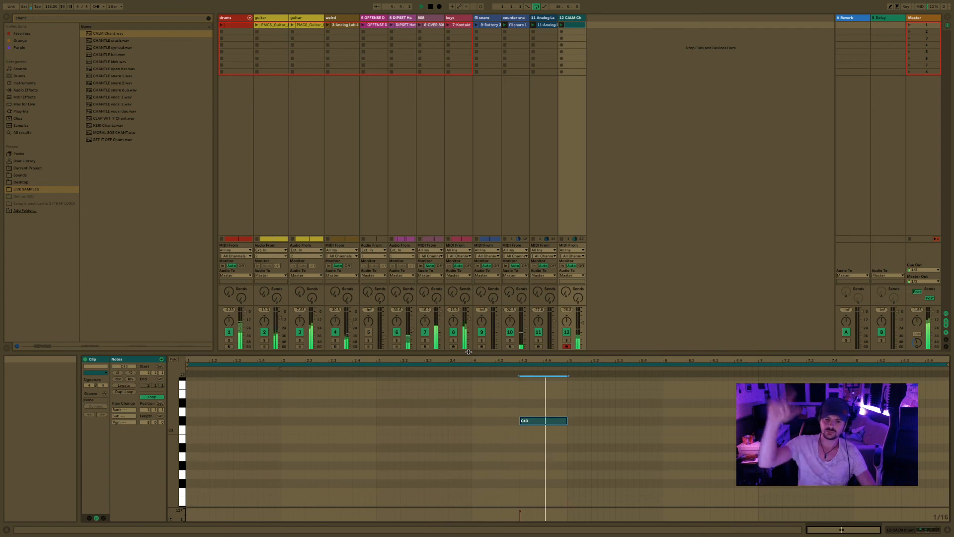
pyautogui.press('Down')
pyautogui.press('Down')
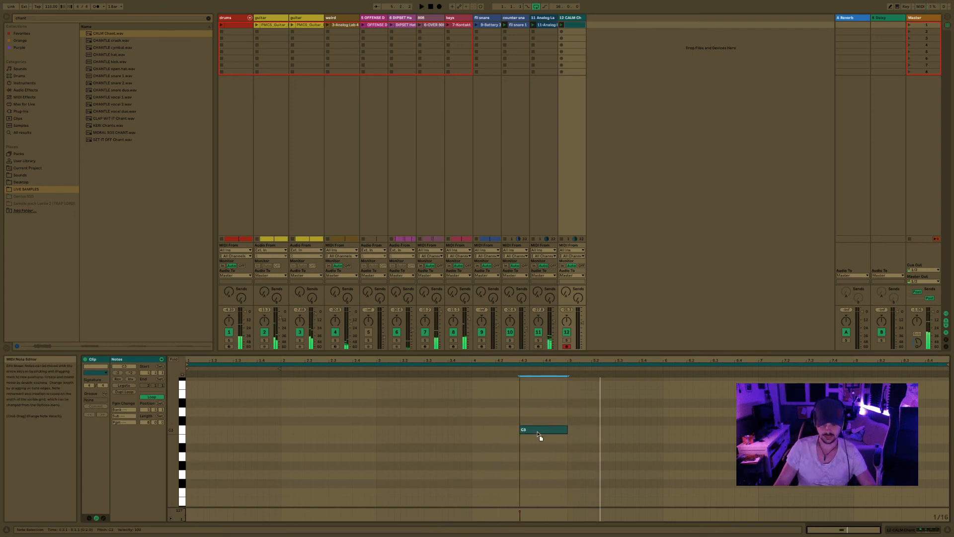
pyautogui.press('space')
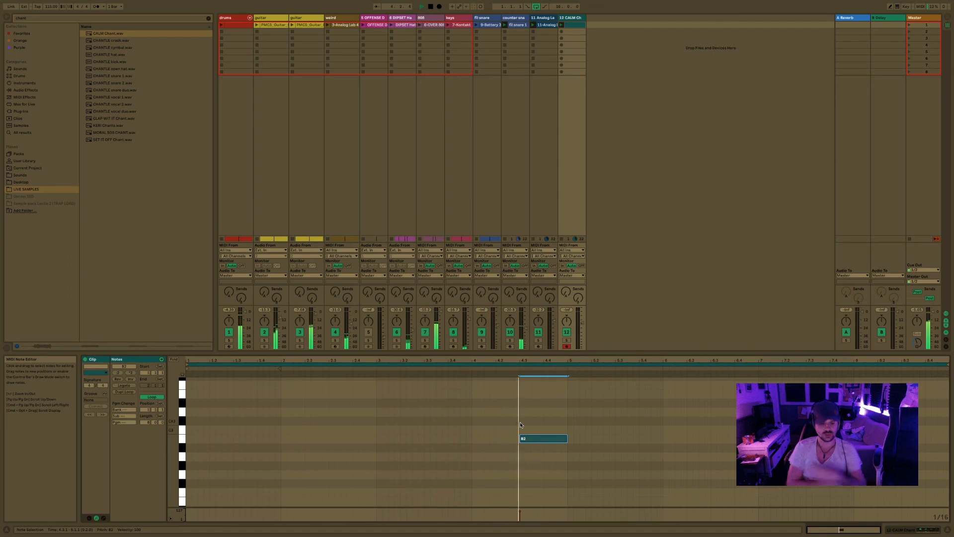
pyautogui.moveTo(530, 441); pyautogui.dragTo(531, 450)
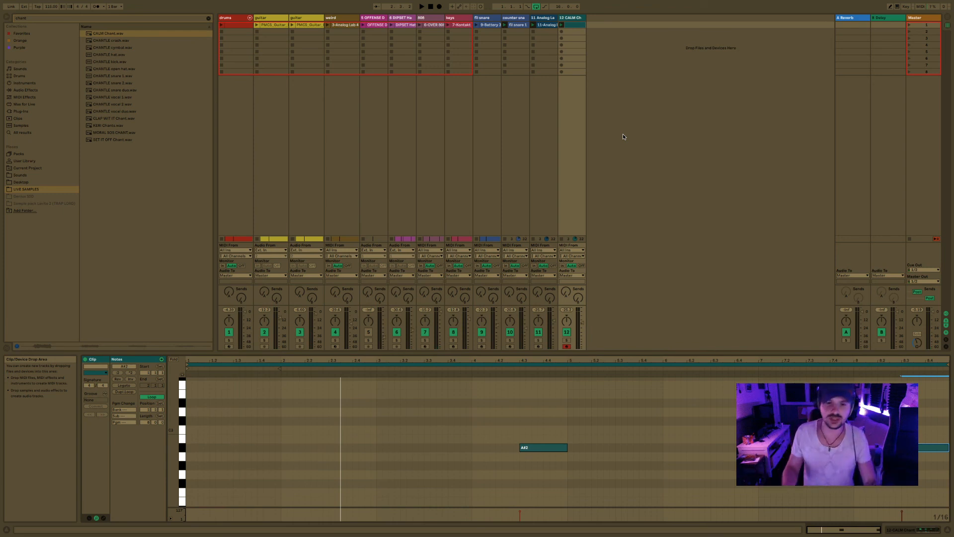
pyautogui.click(611, 78)
pyautogui.press('space')
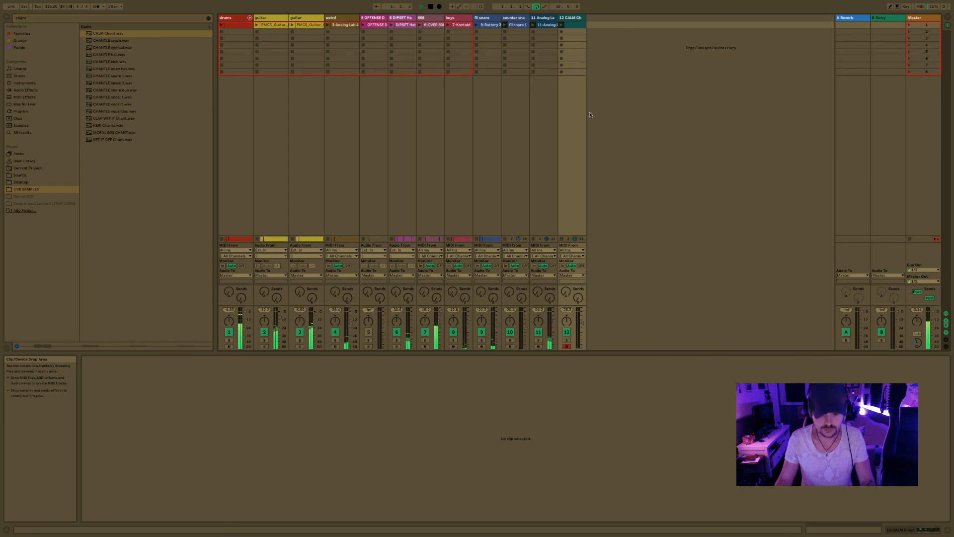
# - Search the audio effects for "hall" and add the Vocal Hall reverb preset to the CALM Chant track
pyautogui.doubleClick(571, 18)
pyautogui.press('space')
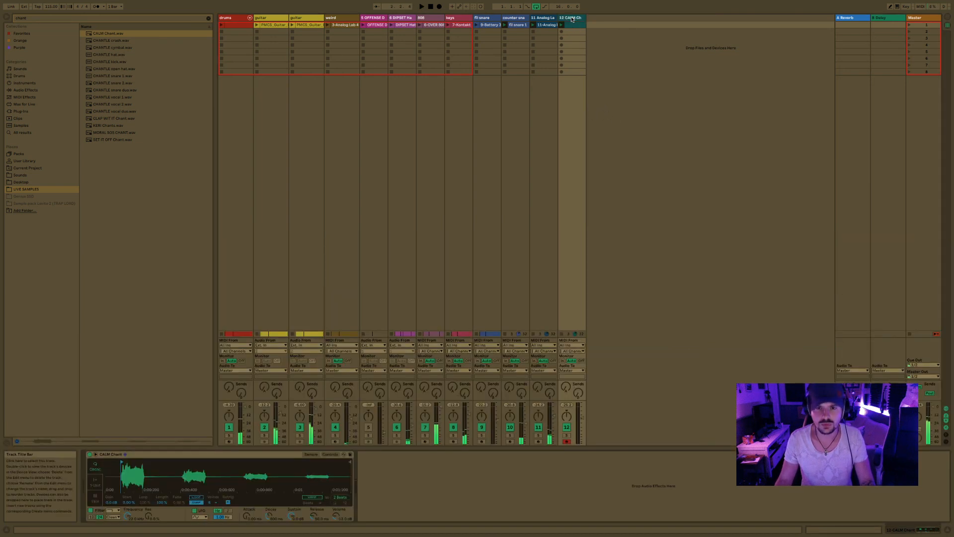
pyautogui.click(37, 90)
pyautogui.click(34, 18)
pyautogui.write('hall')
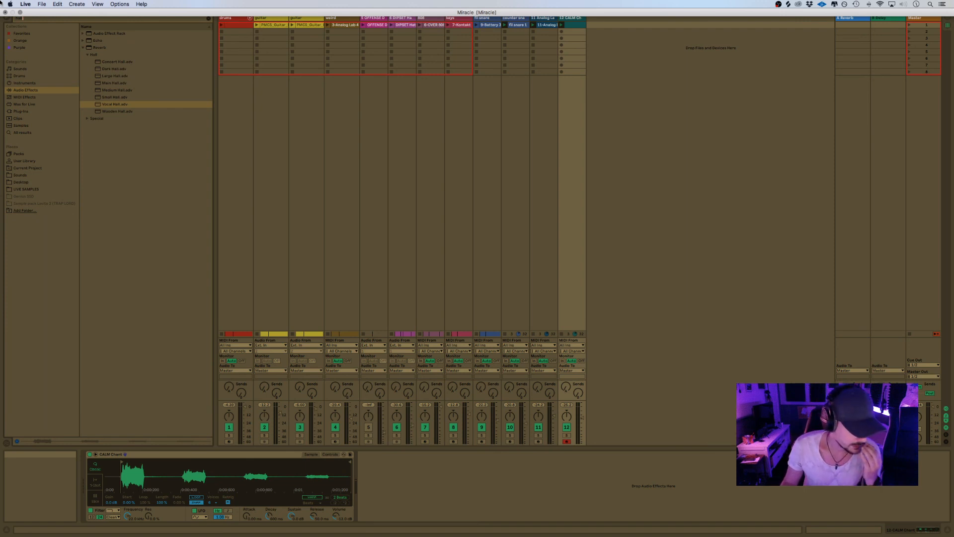
pyautogui.doubleClick(113, 104)
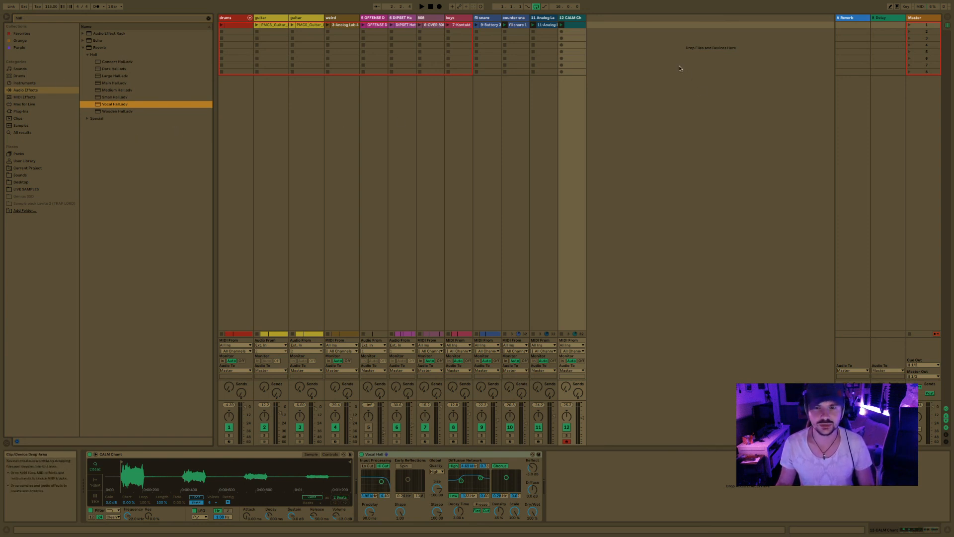
# - Reduce the Vocal Hall reverb's Dry/Wet amount, adjust its input filter and switch on the low cut while the beat plays
pyautogui.press('space')
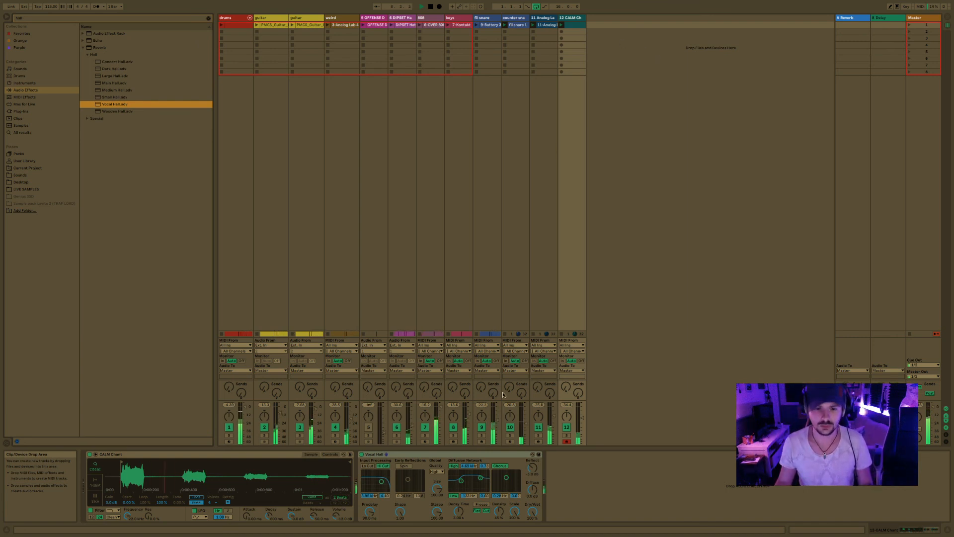
pyautogui.moveTo(532, 512); pyautogui.dragTo(515, 522)
pyautogui.moveTo(381, 481); pyautogui.dragTo(384, 482)
pyautogui.click(366, 466)
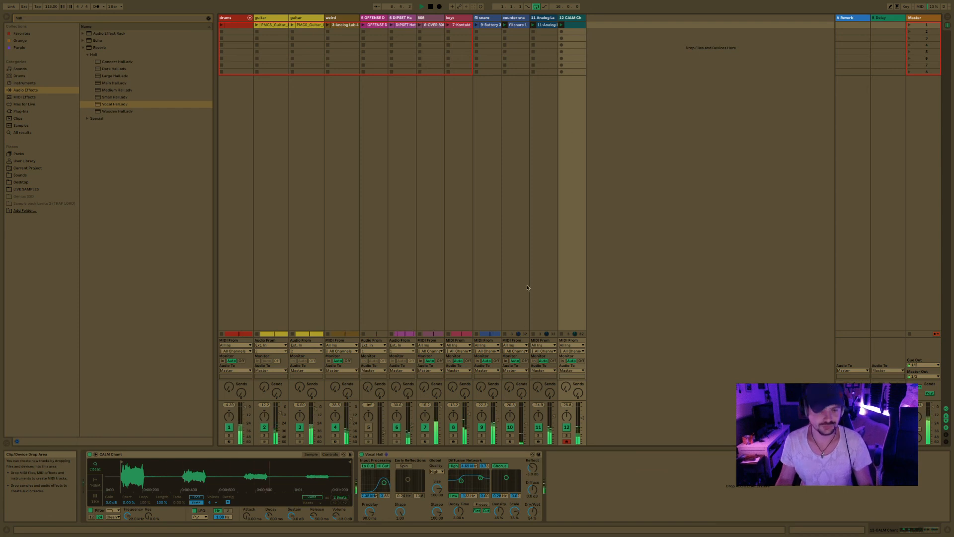
# - Solo the second guitar, Analog Lab strings and keys tracks together
pyautogui.click(299, 435)
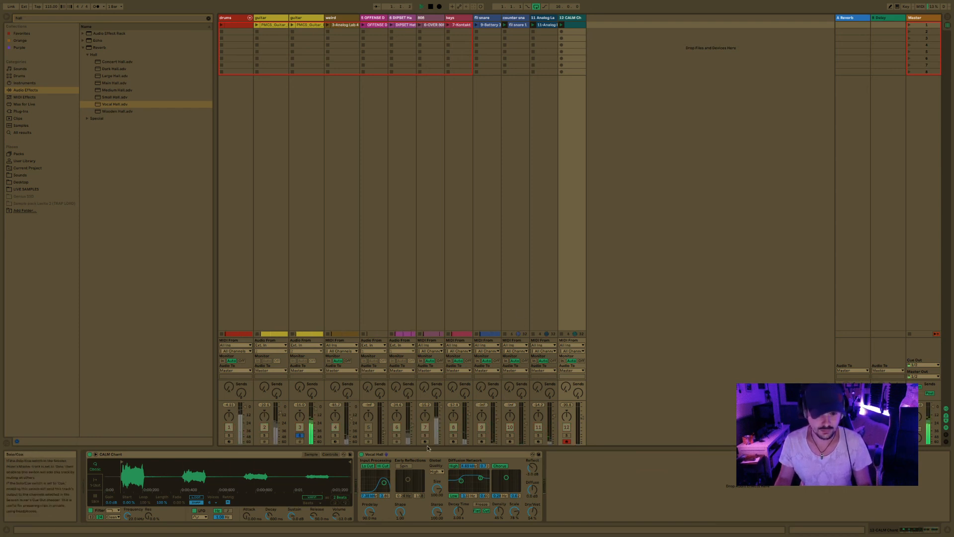
pyautogui.click(538, 435)
pyautogui.click(452, 436)
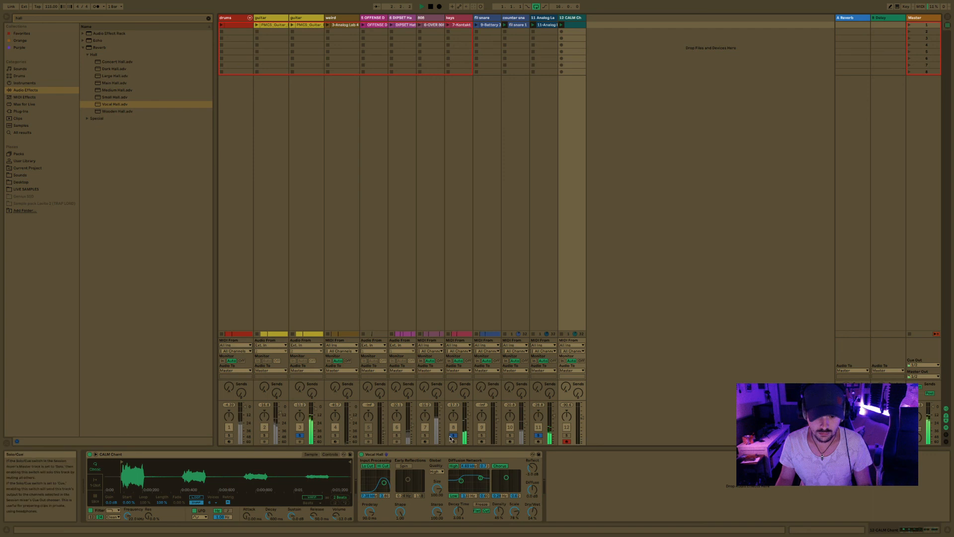
# - Add an Auto Filter to the Analog Lab strings track and include the first guitar track in the solo group
pyautogui.click(542, 18)
pyautogui.hotkey('ctrl', 'f')
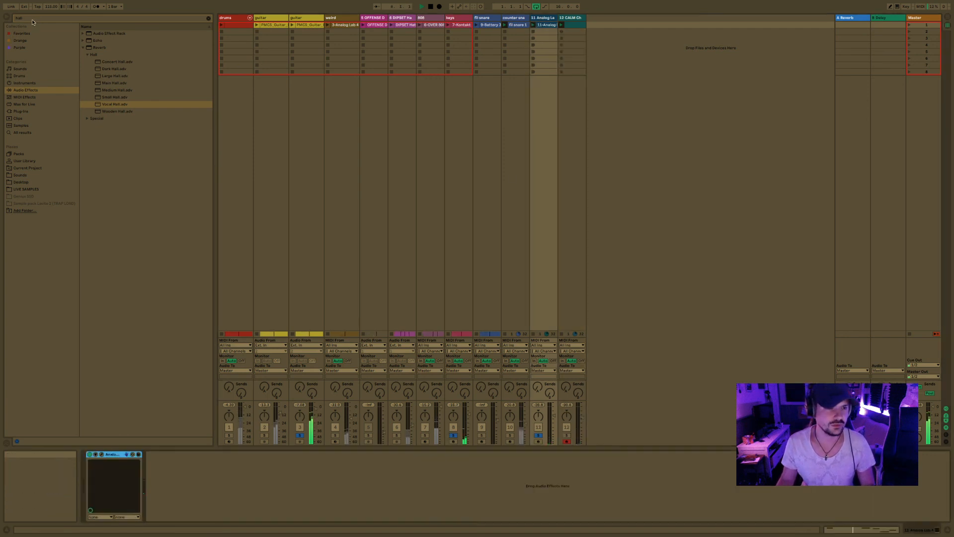
pyautogui.write('auto filter')
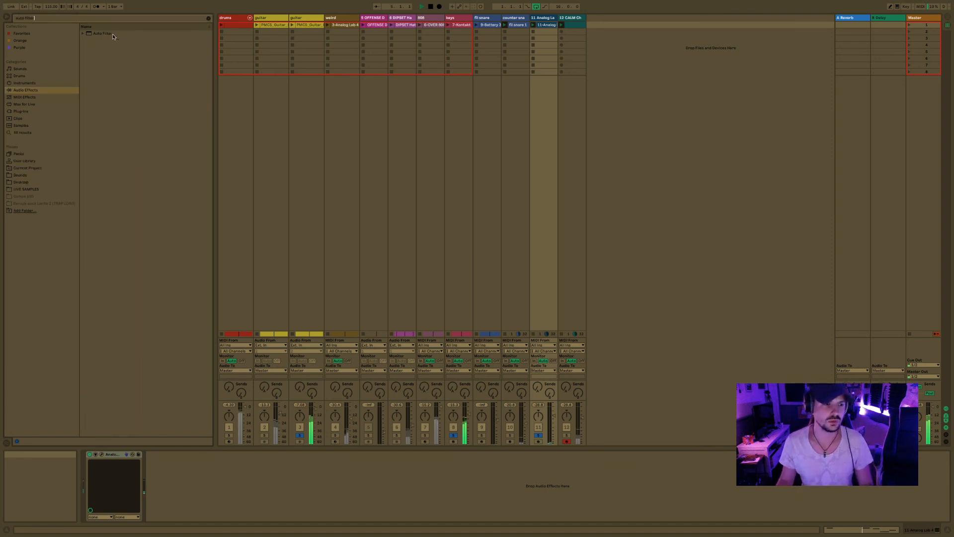
pyautogui.doubleClick(110, 34)
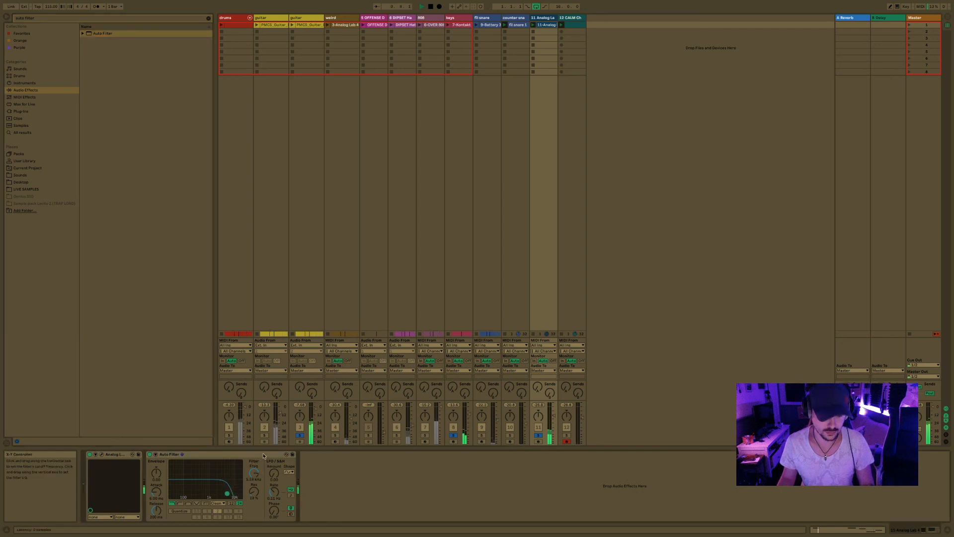
pyautogui.click(264, 435)
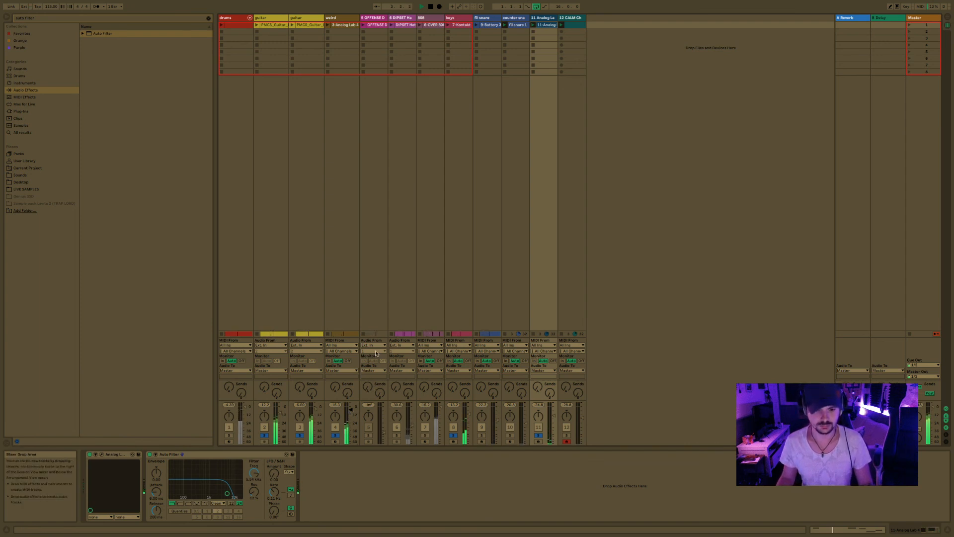
pyautogui.press('space')
# - Insert a new MIDI track after the CALM Chant track and search the LIVE SAMPLES folder for "kick"
pyautogui.rightClick(593, 25)
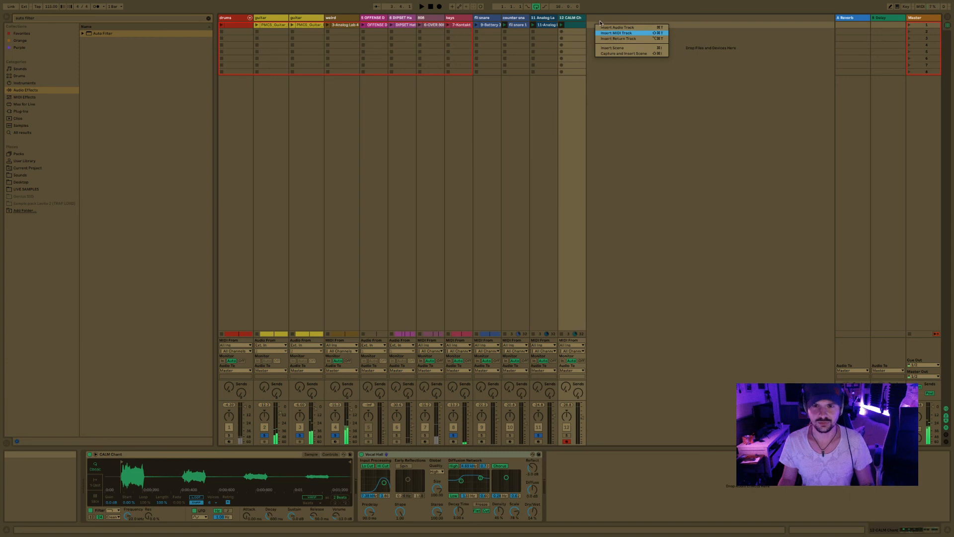
pyautogui.click(616, 37)
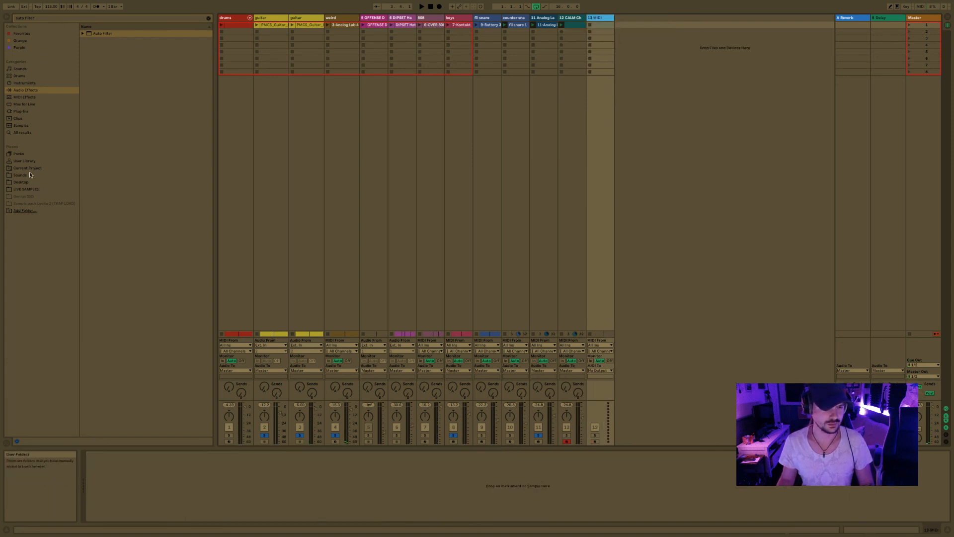
pyautogui.click(33, 190)
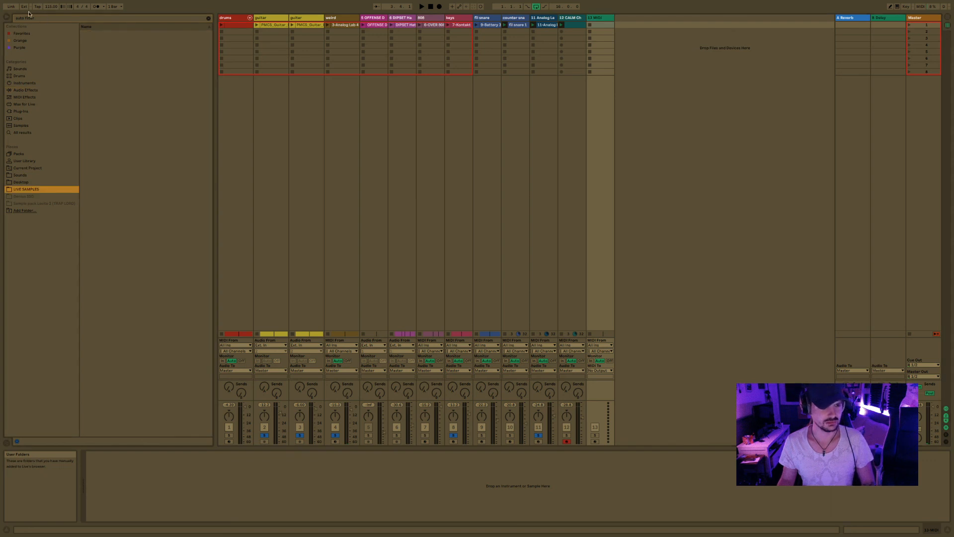
pyautogui.click(42, 18)
pyautogui.press('BackSpace')
pyautogui.write('808')
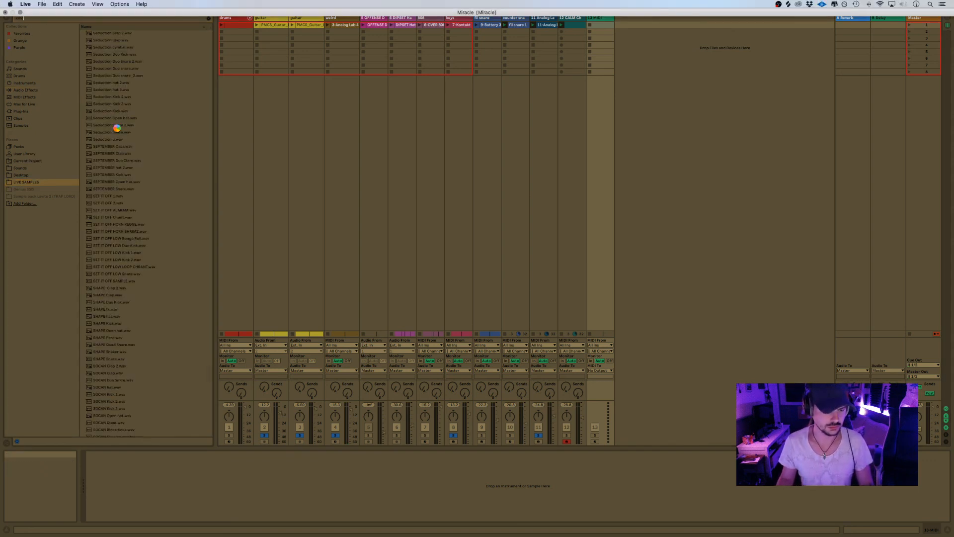
# - Audition several kick samples and load the one listed directly above Batman Duo Kick.wav onto the new MIDI track
pyautogui.click(118, 112)
pyautogui.click(122, 146)
pyautogui.click(122, 203)
pyautogui.click(115, 155)
pyautogui.click(108, 147)
pyautogui.doubleClick(107, 147)
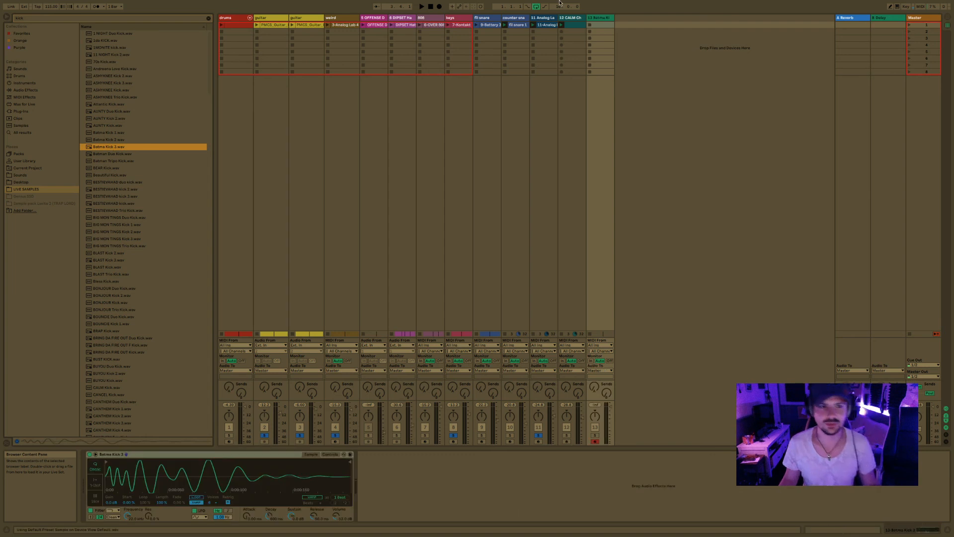
# - Create a clip in the kick track's first slot with 1/16 notes on C1 at every beat and launch it
pyautogui.press('space')
pyautogui.doubleClick(600, 25)
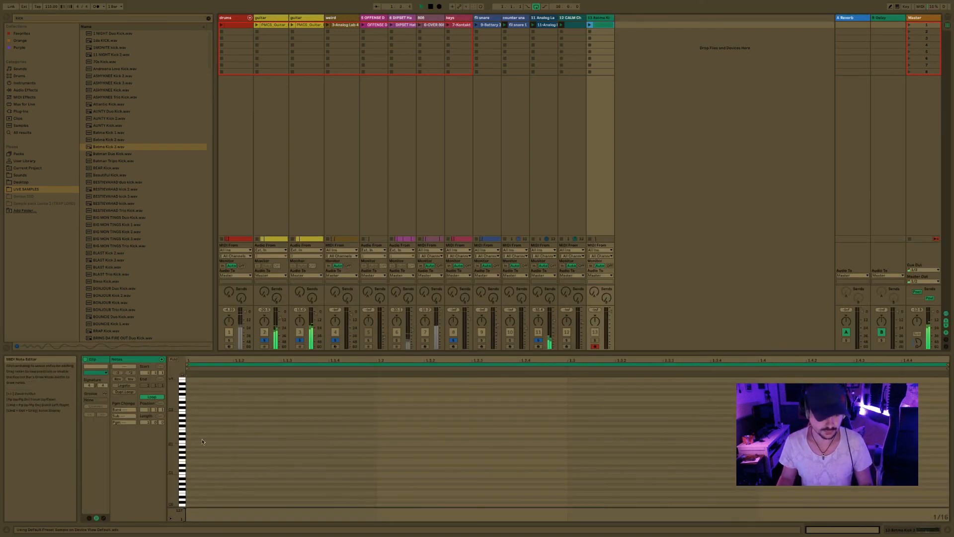
pyautogui.doubleClick(199, 469)
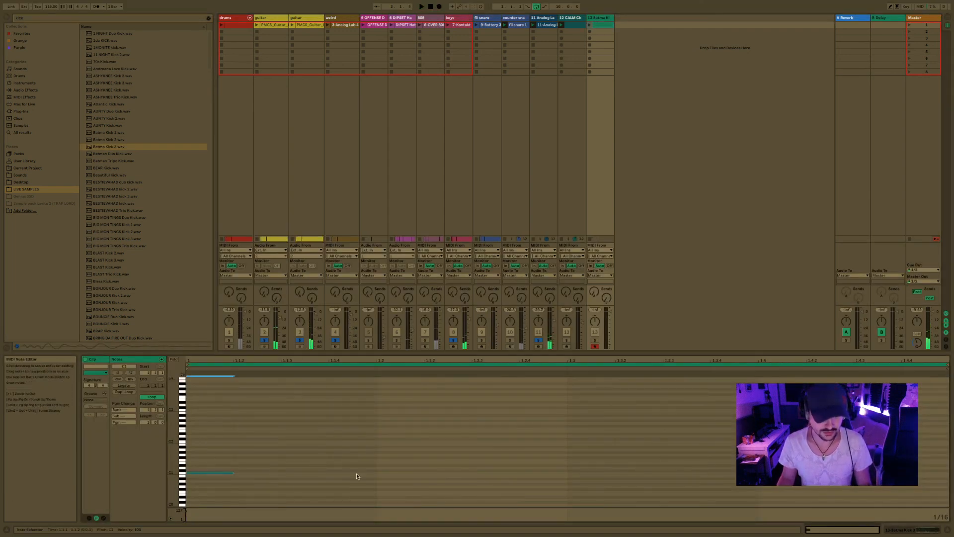
pyautogui.doubleClick(400, 473)
pyautogui.doubleClick(570, 471)
pyautogui.doubleClick(775, 472)
pyautogui.click(590, 24)
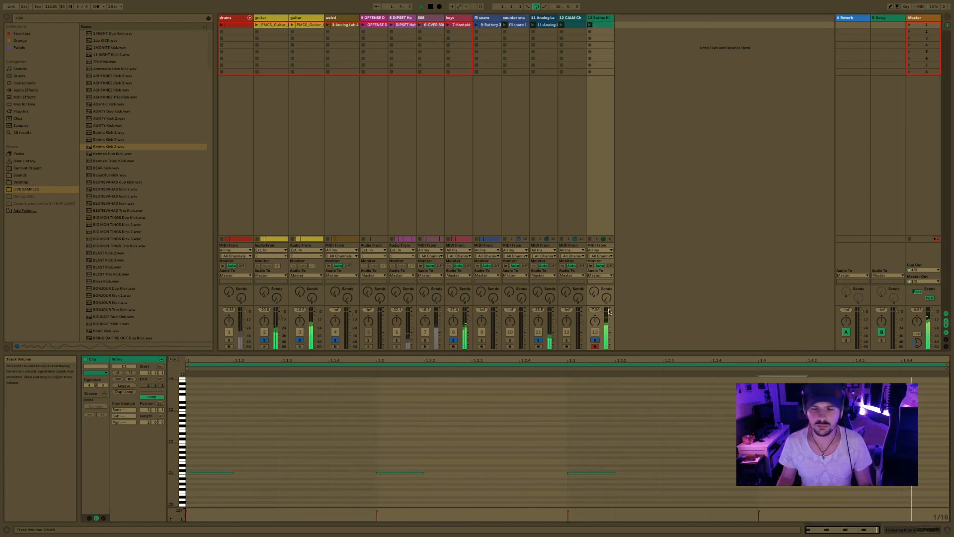
# - Select all four kick notes and transpose them up to E3
pyautogui.click(213, 465)
pyautogui.moveTo(200, 463); pyautogui.dragTo(832, 506)
pyautogui.hotkey('shift', 'Up')
pyautogui.press('Up')
pyautogui.press('Up')
pyautogui.press('Up')
pyautogui.press('Up')
pyautogui.press('Up')
pyautogui.press('Up')
pyautogui.press('Up')
pyautogui.press('Up')
pyautogui.press('Up')
pyautogui.press('Up')
pyautogui.press('Up')
pyautogui.press('Up')
pyautogui.press('Up')
pyautogui.press('Up')
pyautogui.press('Up')
pyautogui.press('Up')
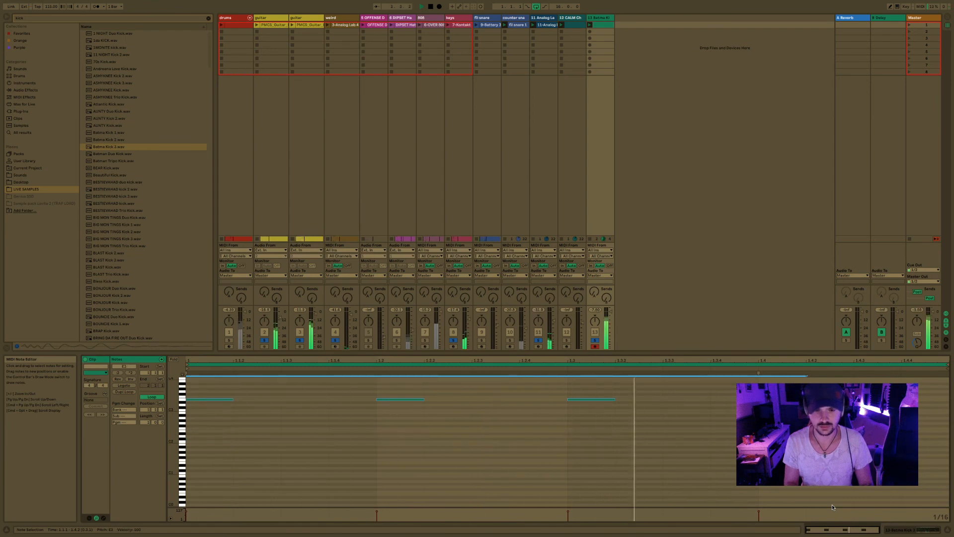
# - Clear the track solos and deactivate the new kick track
pyautogui.click(606, 315)
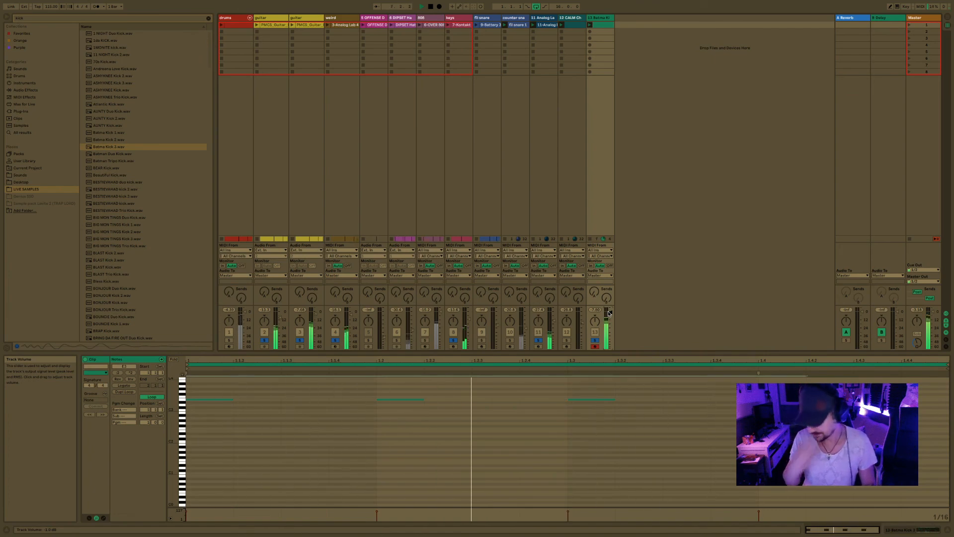
pyautogui.keyDown('super'); pyautogui.click(595, 340); pyautogui.keyUp('super')
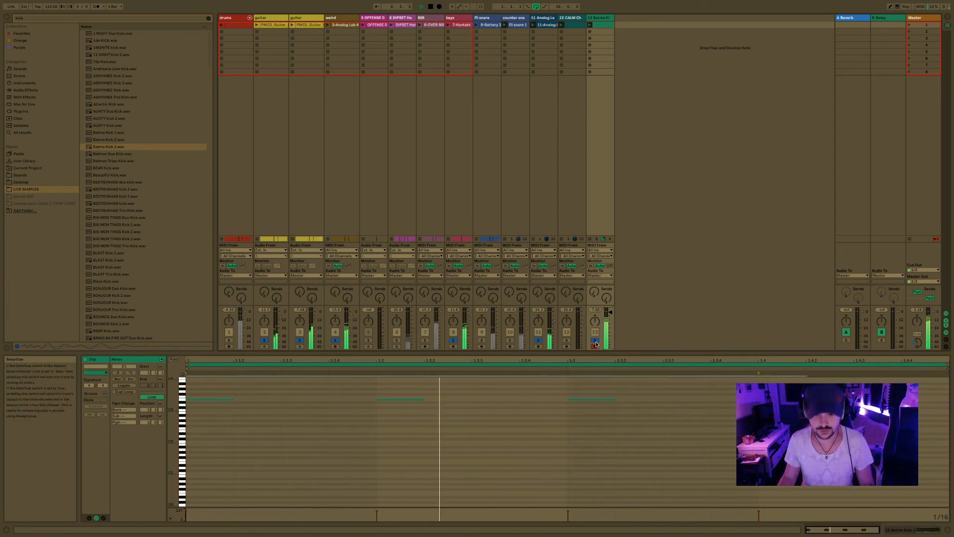
pyautogui.click(595, 333)
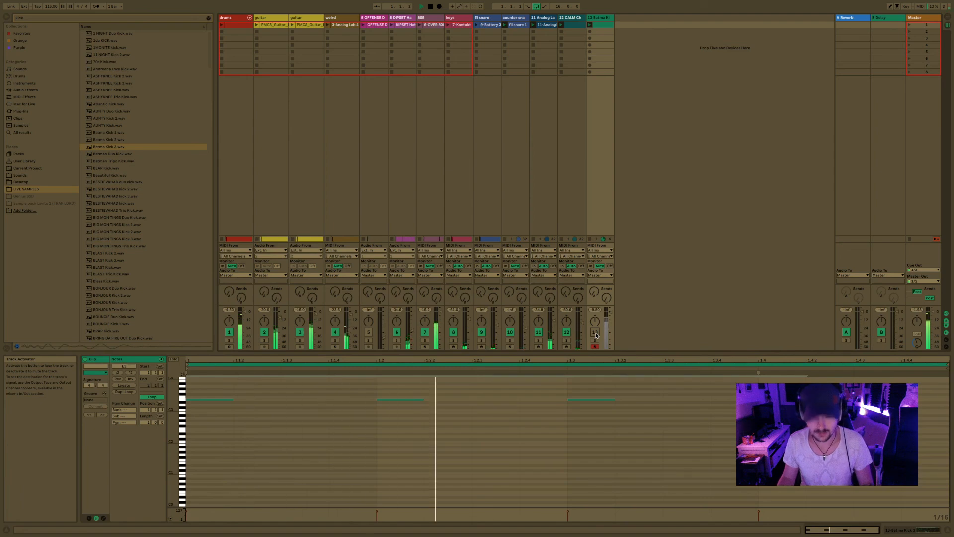